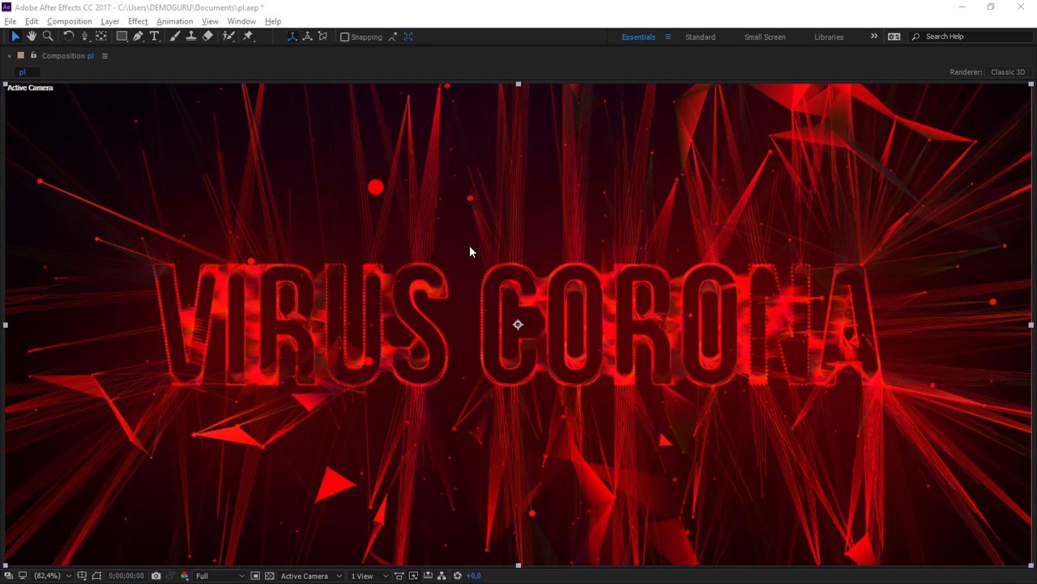
- Restore the full workspace layout around the pl composition viewer
{"action": "key", "text": "grave"}
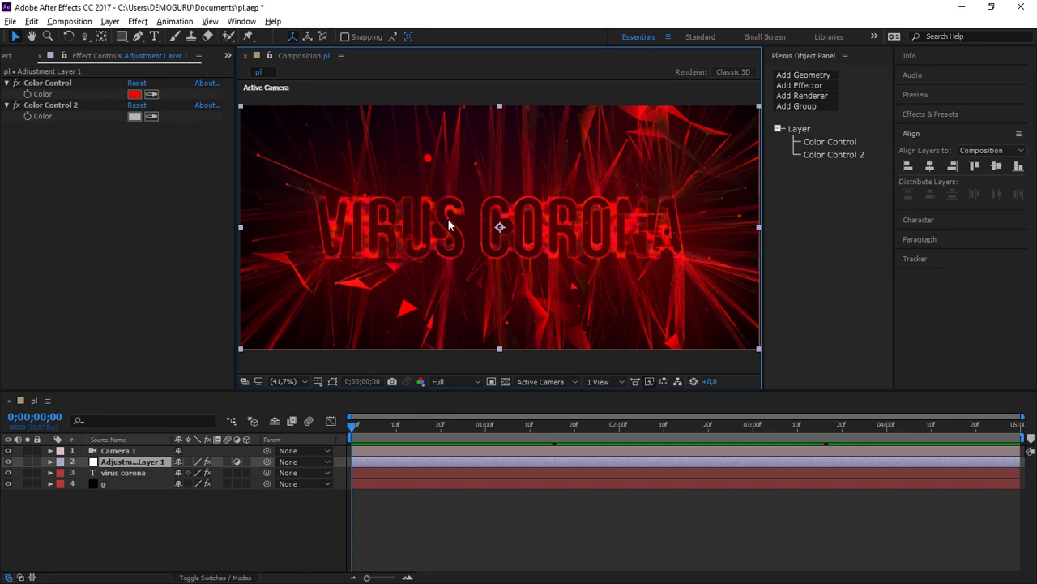
{"action": "left_click", "coordinate": [154, 36]}
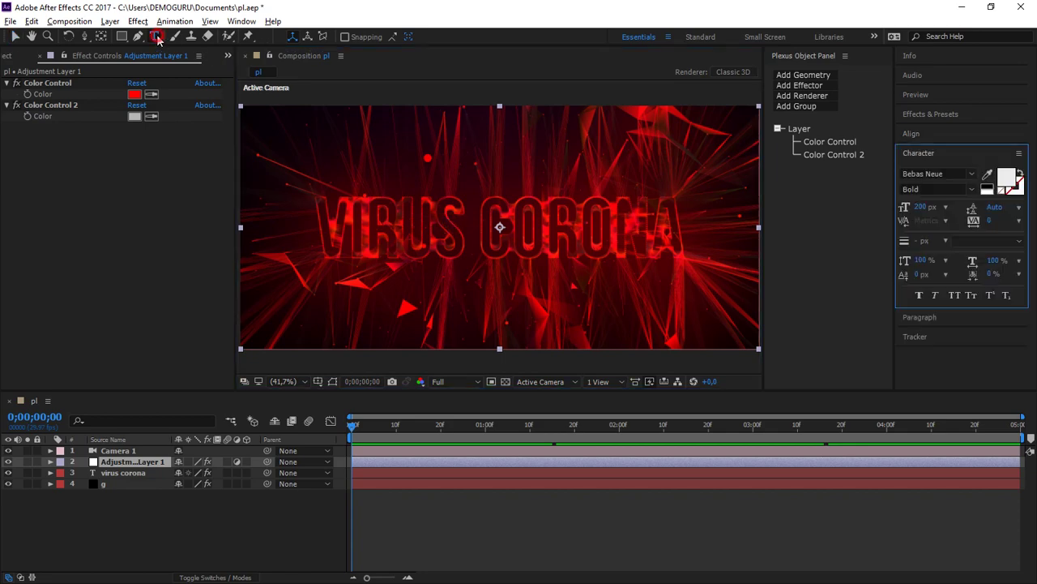
- Retype the title text from VIRUS CORONA to COVID-19
{"action": "left_click", "coordinate": [514, 231]}
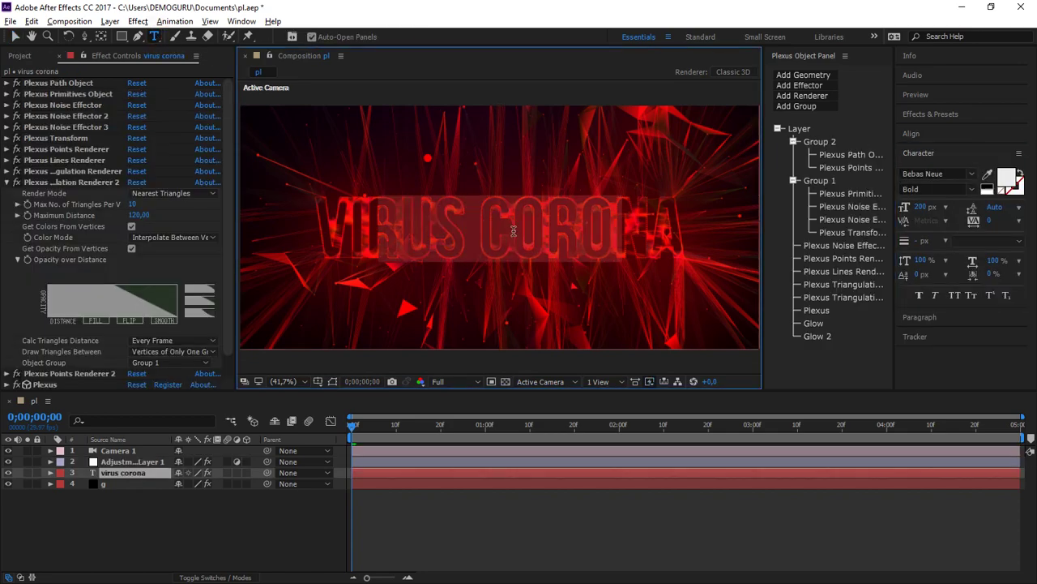
{"action": "type", "text": "coid"}
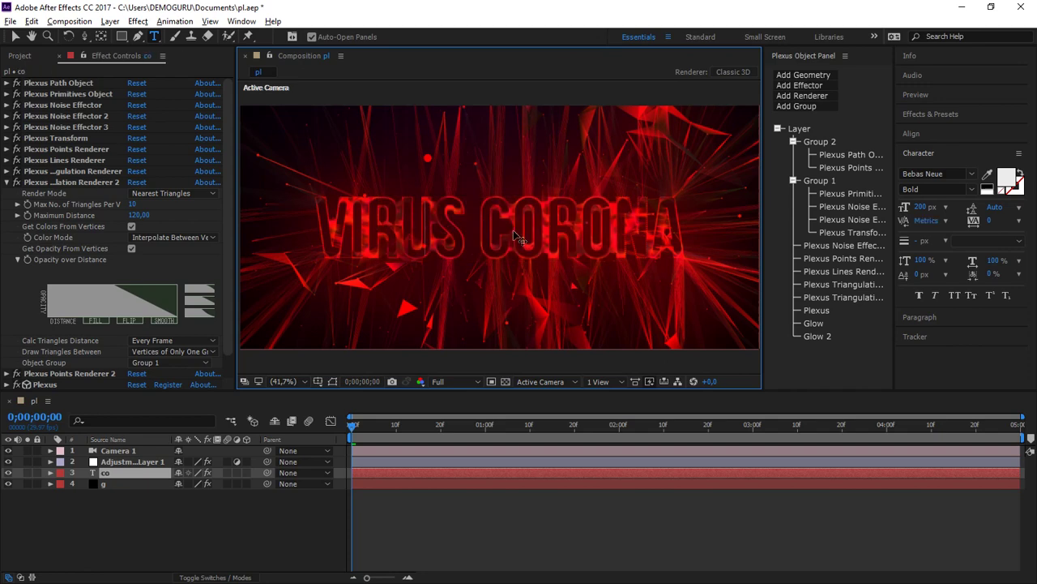
{"action": "key", "text": "BackSpace"}
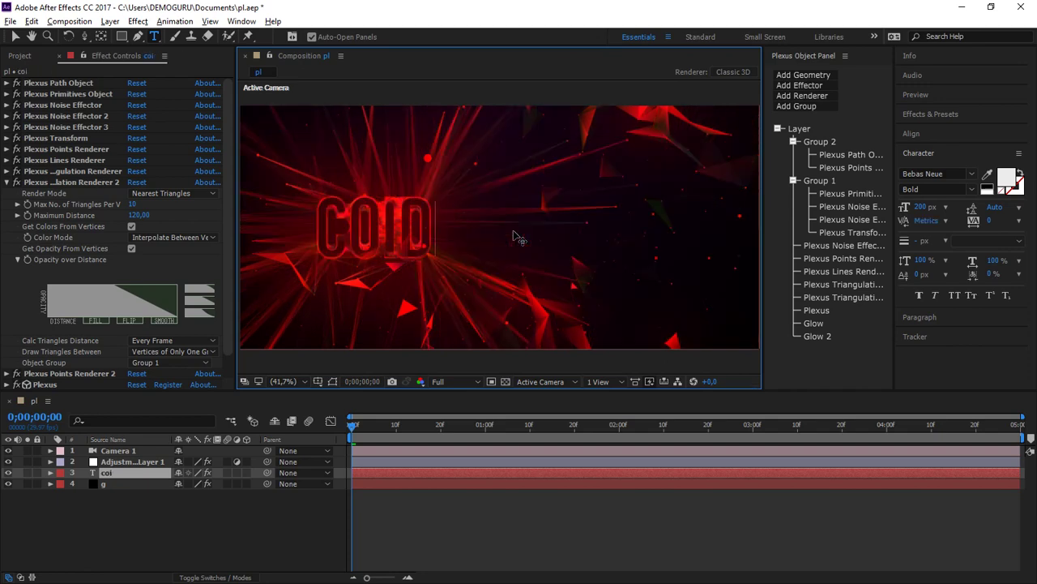
{"action": "key", "text": "BackSpace"}
{"action": "type", "text": "vi"}
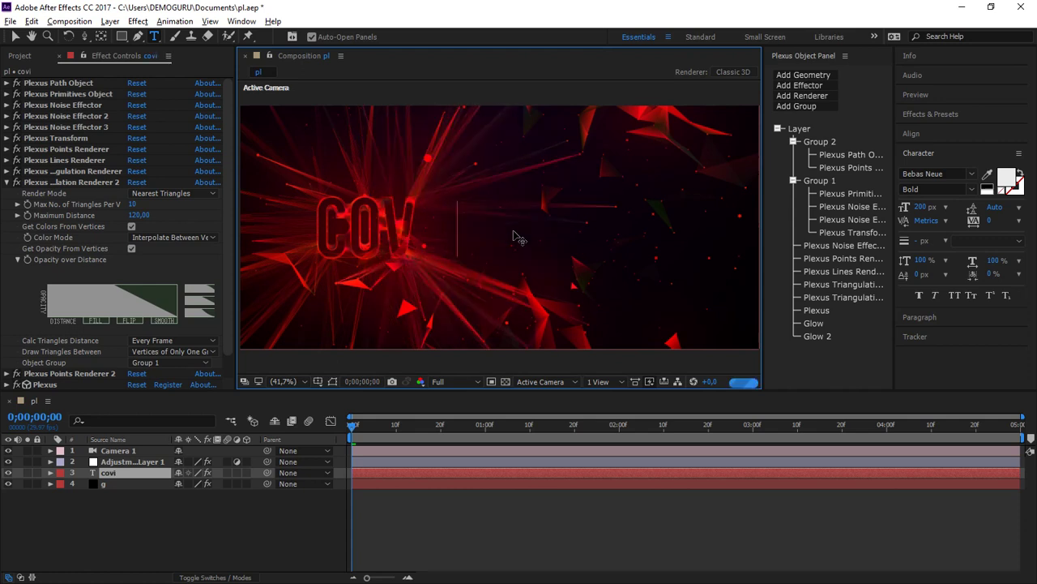
{"action": "type", "text": "d-"}
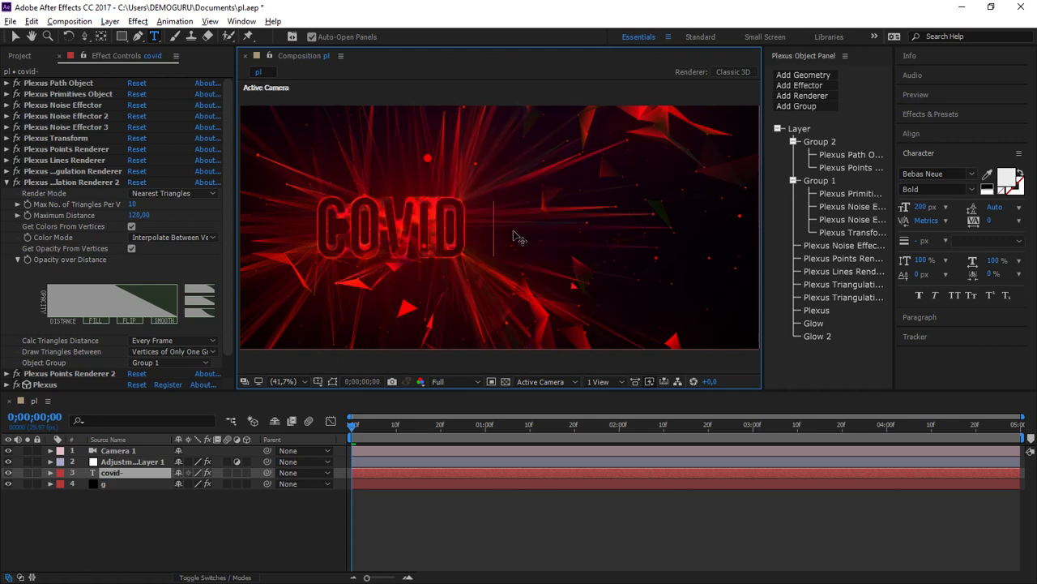
{"action": "type", "text": "19"}
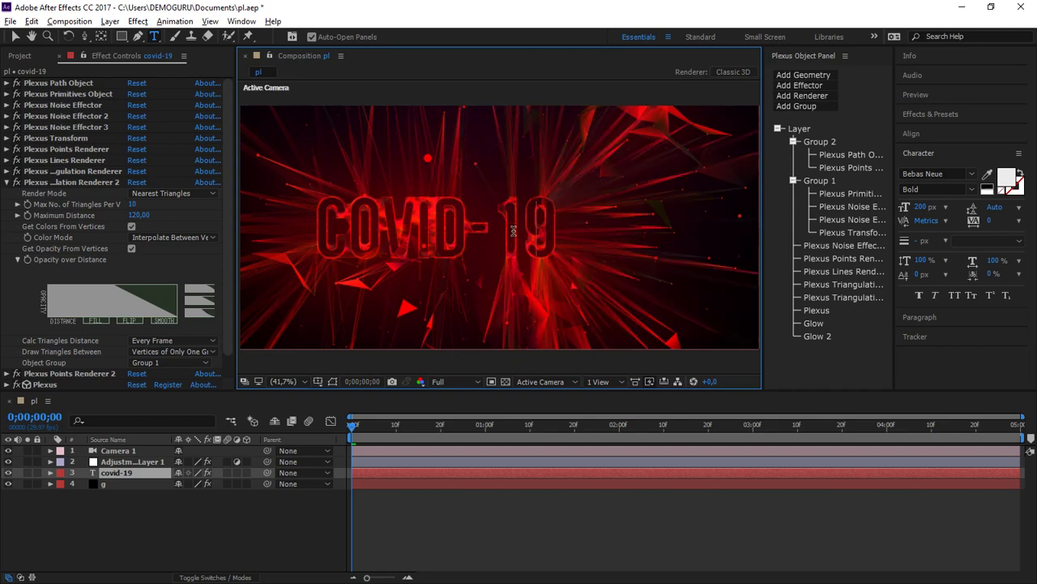
- Centre the COVID-19 title horizontally in the composition
{"action": "left_click", "coordinate": [912, 133]}
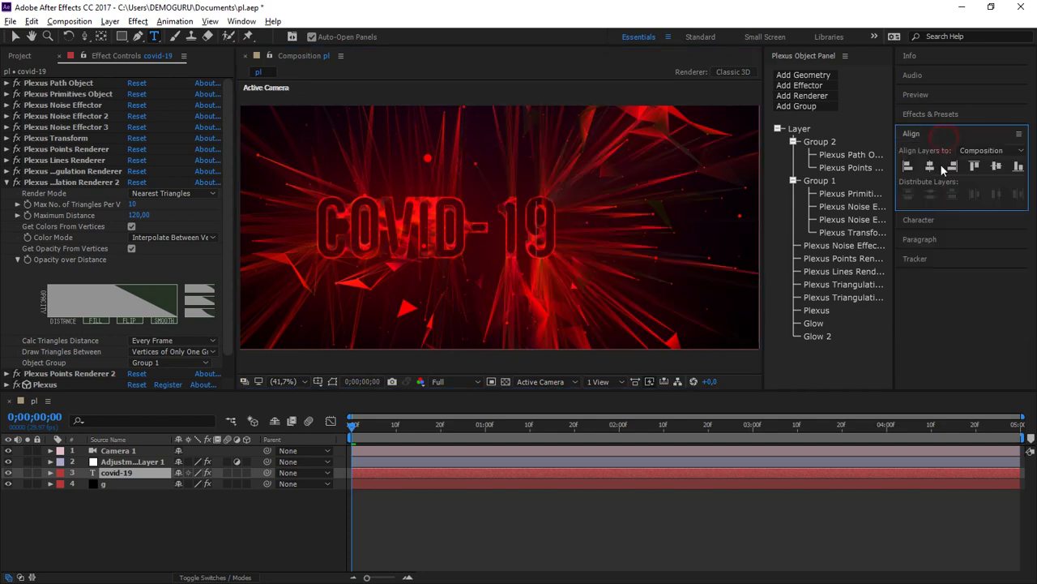
{"action": "left_click", "coordinate": [929, 166]}
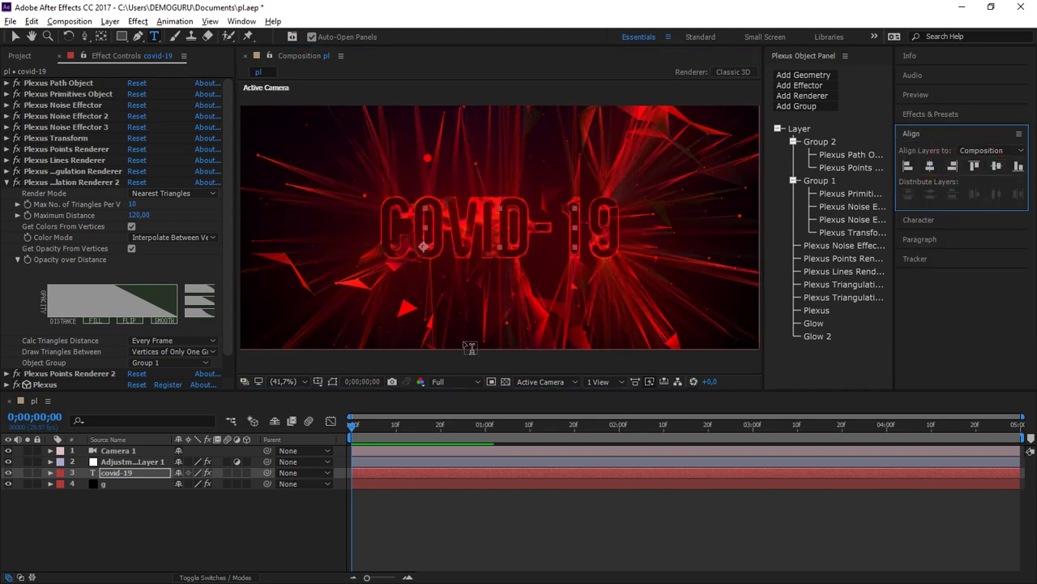
{"action": "left_click", "coordinate": [16, 37]}
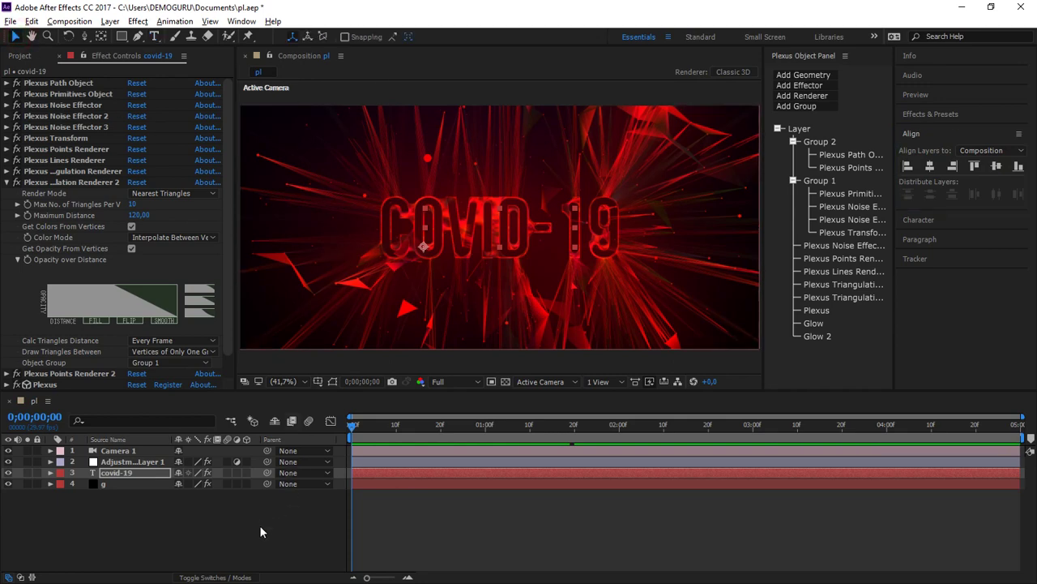
- Start a new solid layer from the timeline, then cancel it
{"action": "right_click", "coordinate": [139, 535]}
{"action": "mouse_move", "coordinate": [173, 408]}
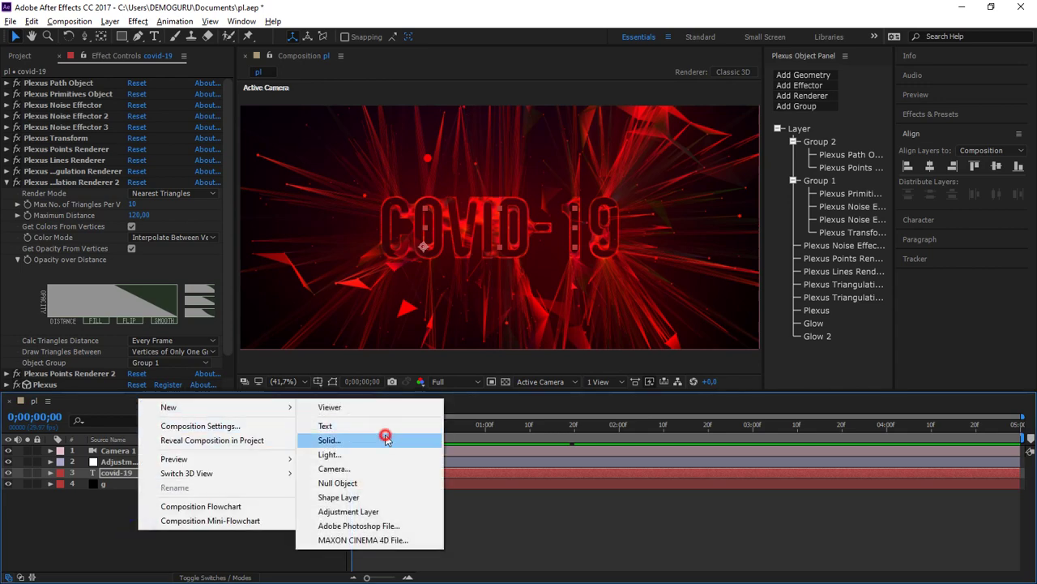
{"action": "left_click", "coordinate": [385, 438]}
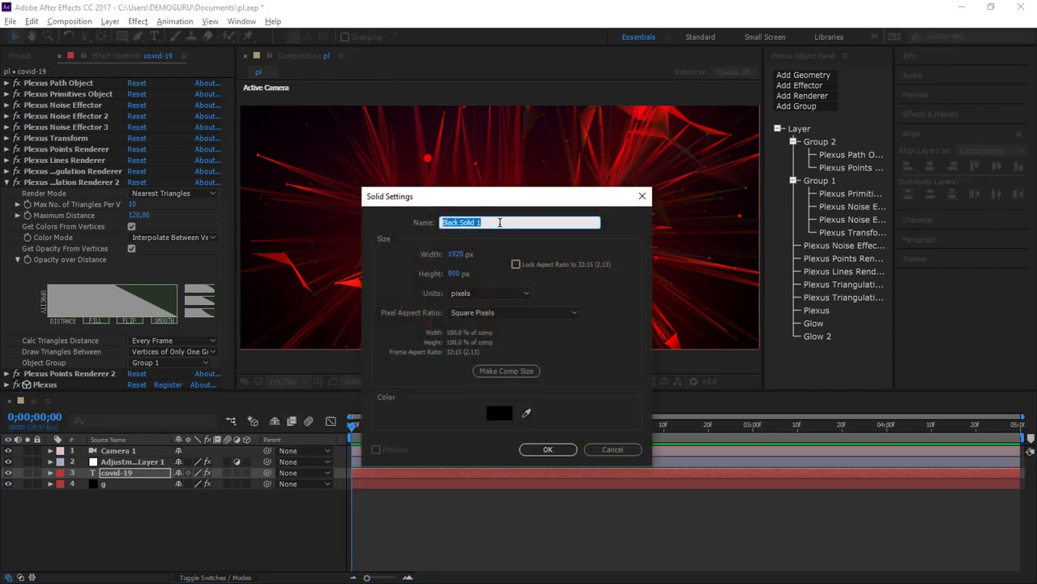
{"action": "left_click", "coordinate": [609, 449]}
- Create a new composition named pl2
{"action": "left_click", "coordinate": [69, 21]}
{"action": "left_click", "coordinate": [89, 37]}
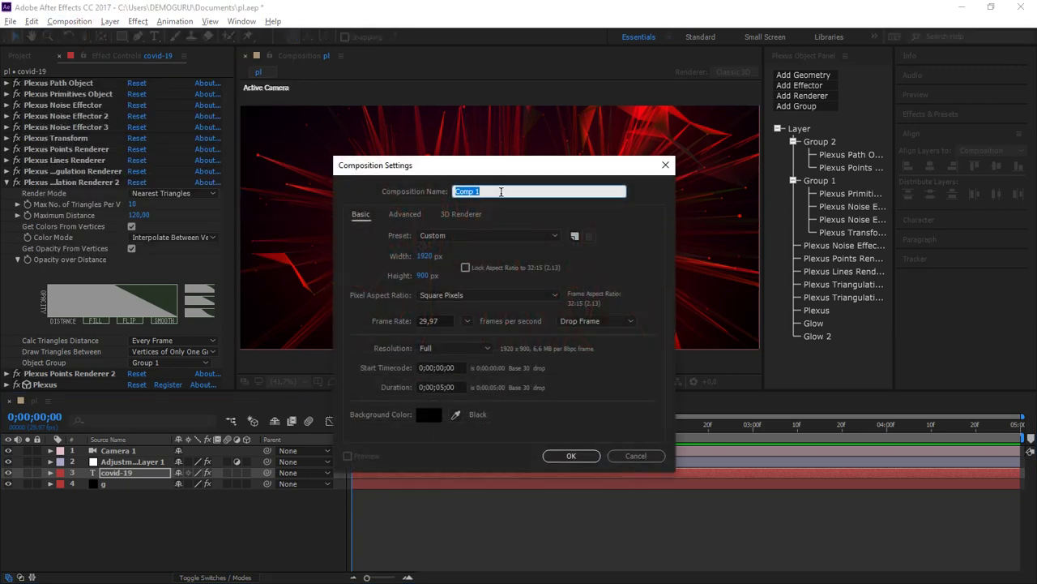
{"action": "type", "text": "pl"}
{"action": "type", "text": "2"}
{"action": "key", "text": "Return"}
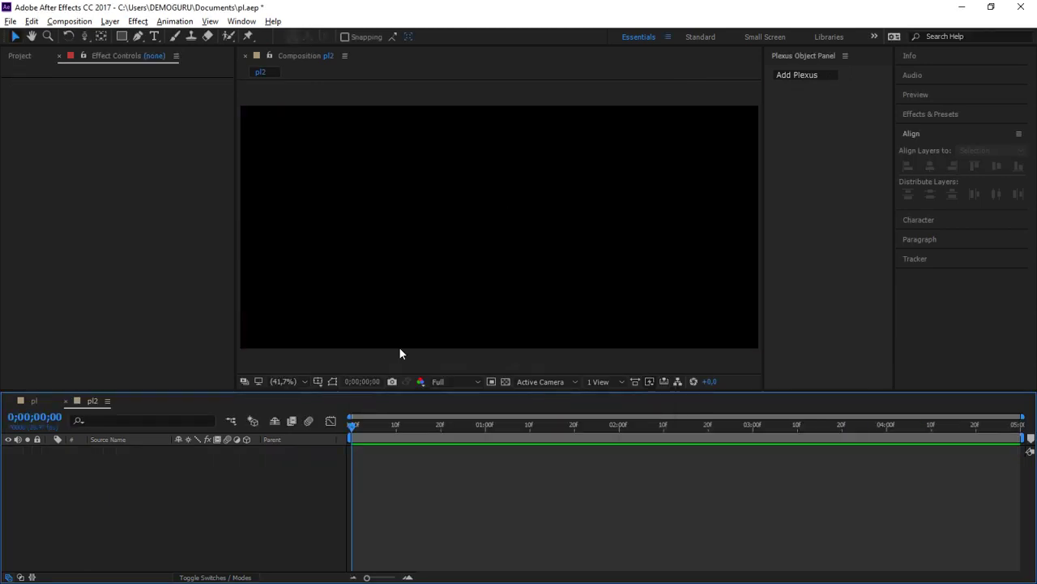
- Add a new text layer reading COVID-19 to pl2
{"action": "right_click", "coordinate": [128, 489]}
{"action": "mouse_move", "coordinate": [234, 370]}
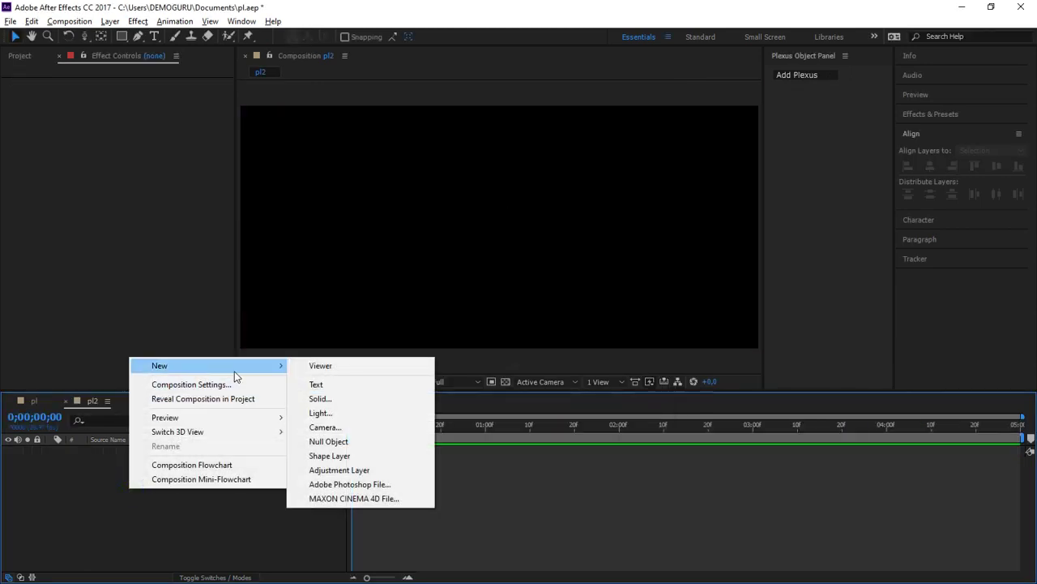
{"action": "left_click", "coordinate": [356, 384]}
{"action": "left_click", "coordinate": [501, 230]}
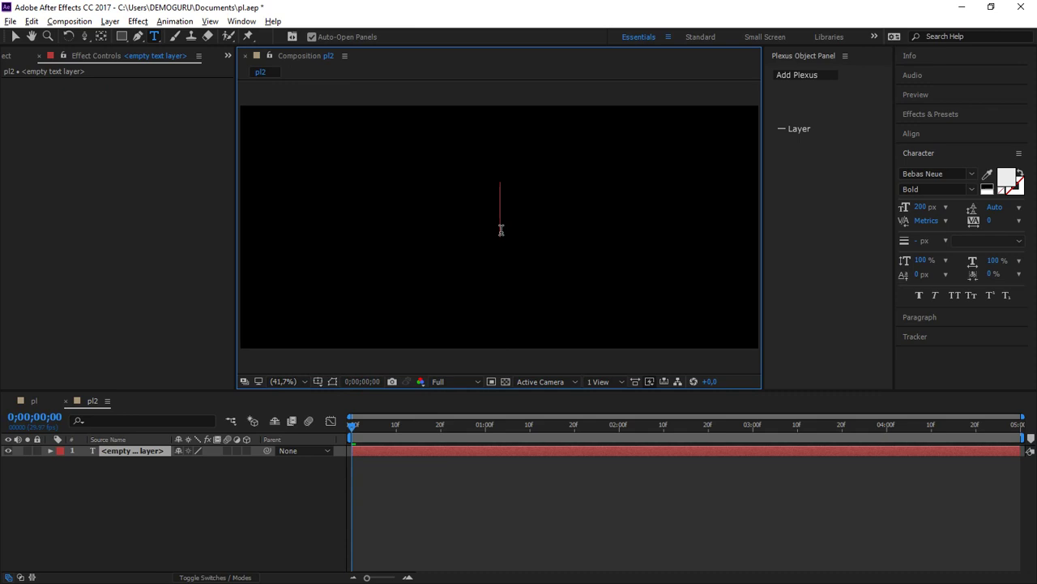
{"action": "type", "text": "vo"}
{"action": "key", "text": "BackSpace"}
{"action": "key", "text": "BackSpace"}
{"action": "type", "text": "covi"}
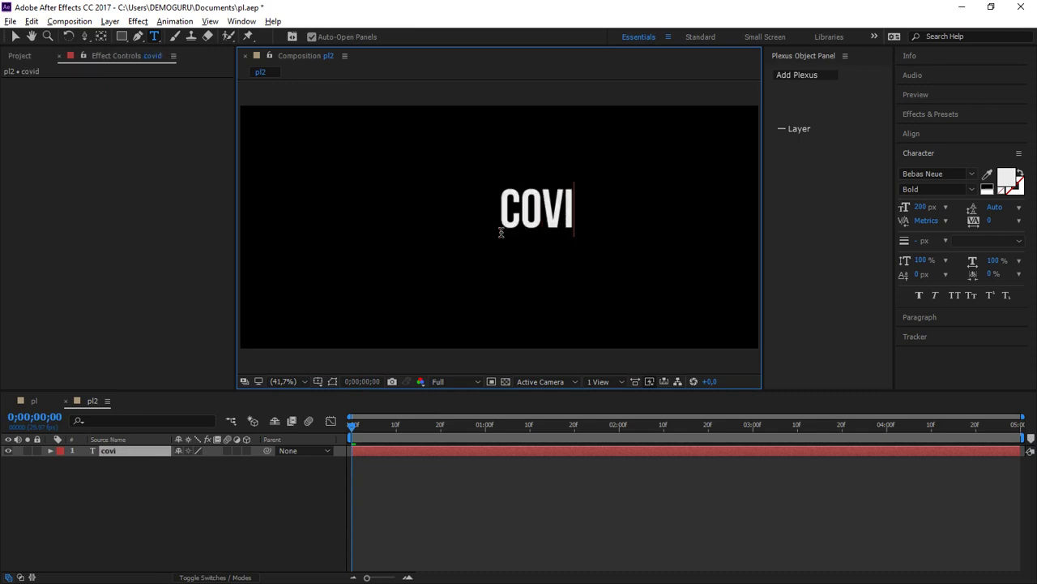
{"action": "type", "text": "d-19"}
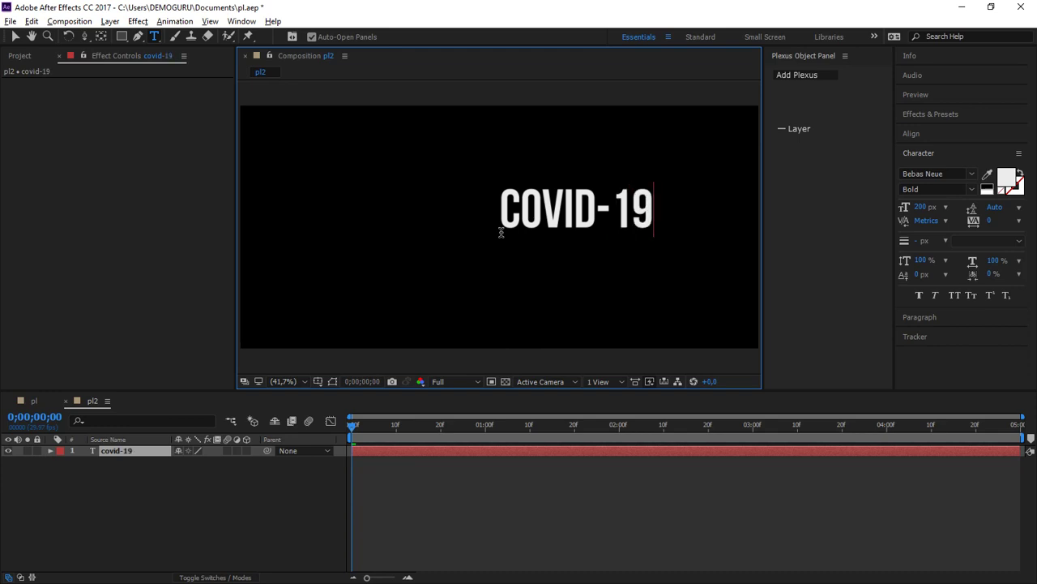
- Centre the COVID-19 text vertically and horizontally in the composition
{"action": "left_click", "coordinate": [923, 133]}
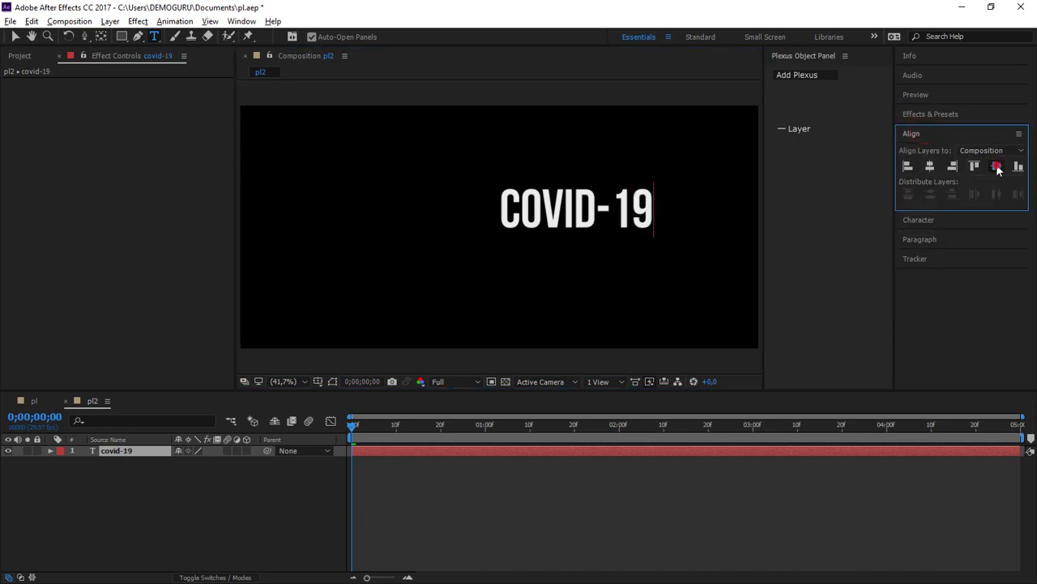
{"action": "left_click", "coordinate": [998, 166]}
{"action": "left_click", "coordinate": [929, 166]}
{"action": "left_click", "coordinate": [14, 36]}
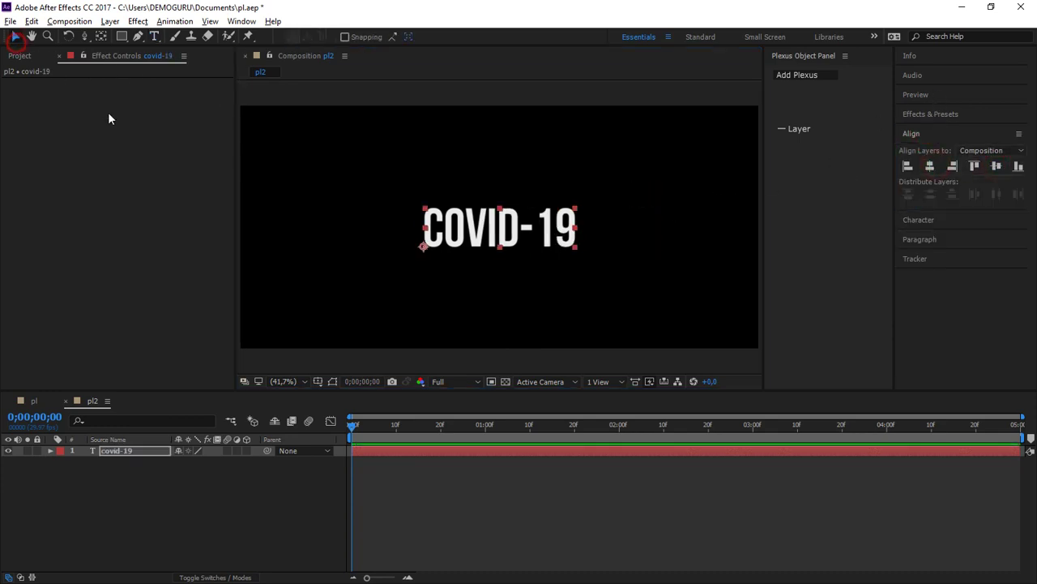
{"action": "left_click", "coordinate": [302, 346]}
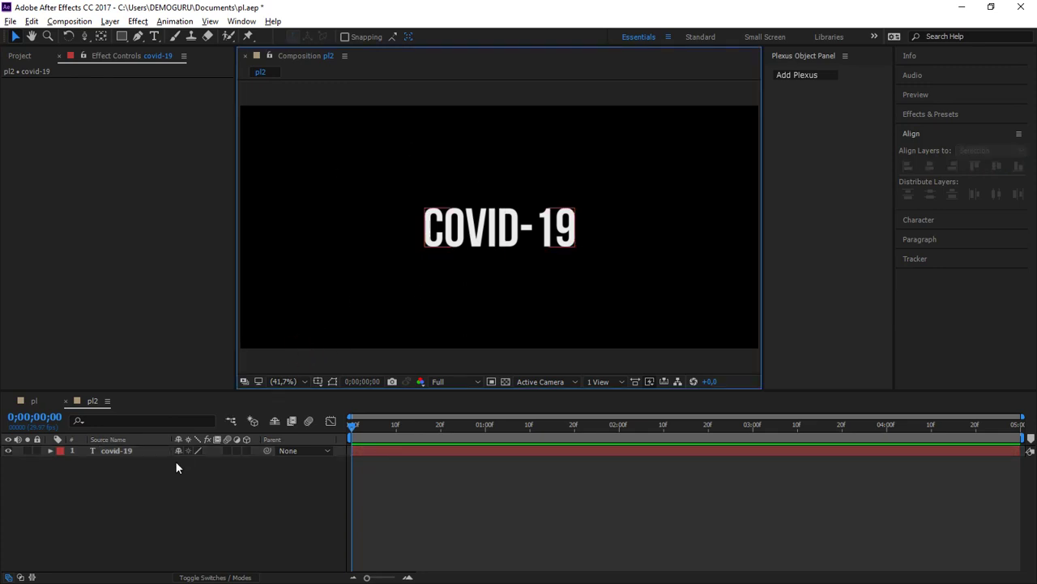
{"action": "left_click", "coordinate": [125, 451]}
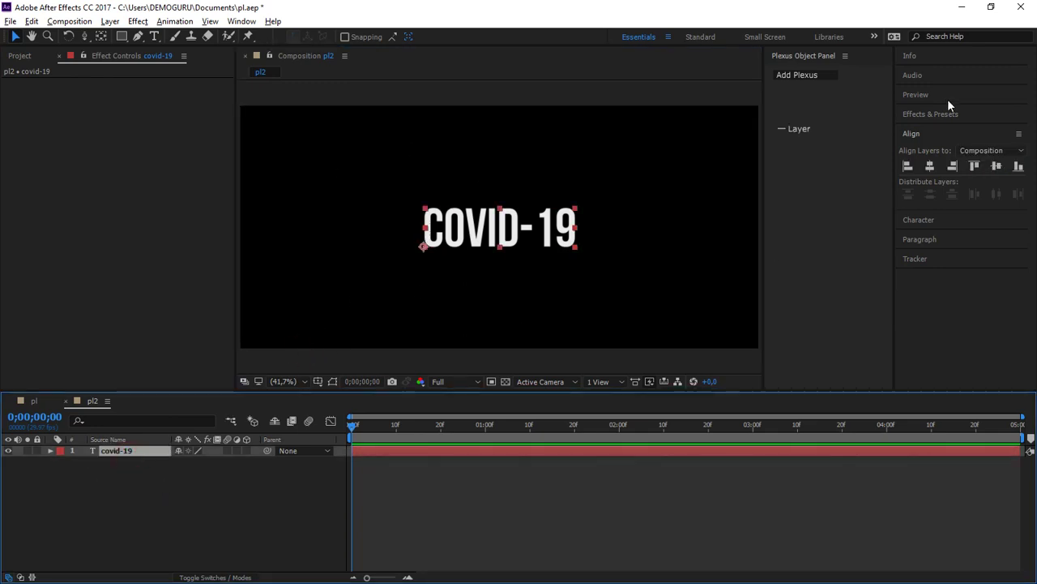
- Create a solid named bg and move it below the covid-19 text layer
{"action": "right_click", "coordinate": [155, 486]}
{"action": "mouse_move", "coordinate": [202, 362]}
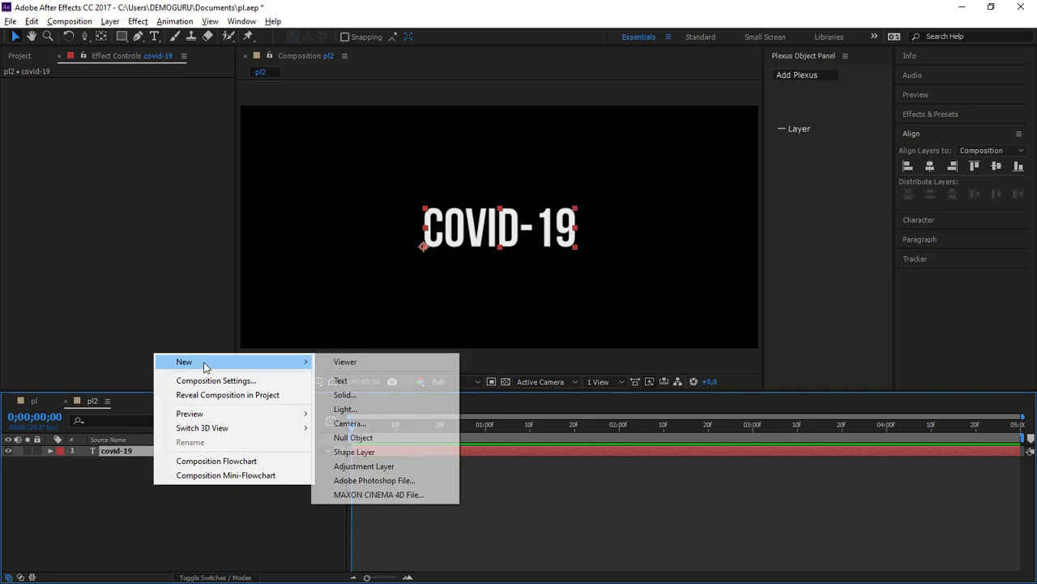
{"action": "left_click", "coordinate": [352, 397]}
{"action": "type", "text": "bg"}
{"action": "key", "text": "Return"}
{"action": "left_click_drag", "start_coordinate": [134, 451], "coordinate": [144, 476]}
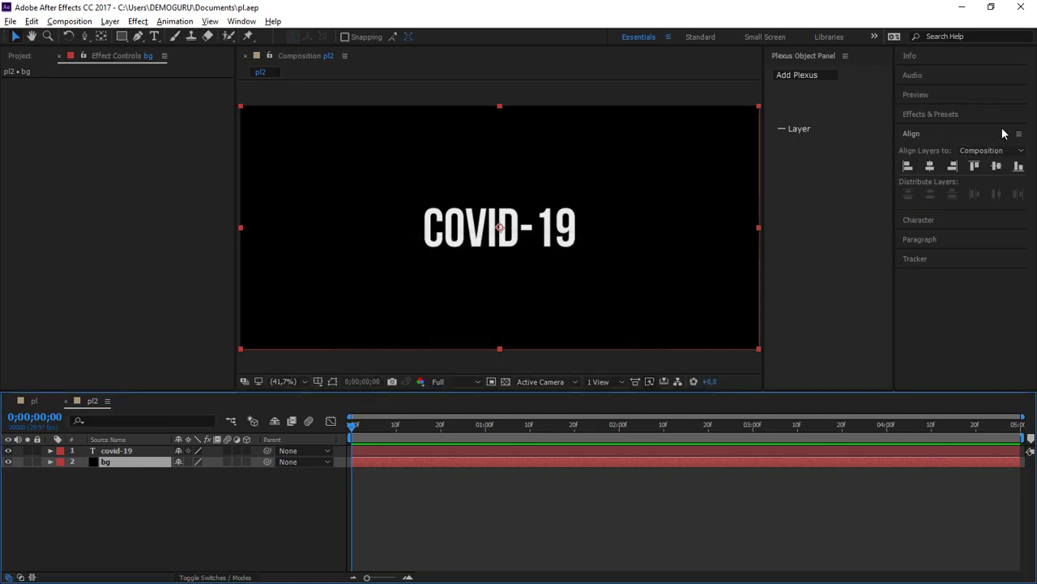
- Apply the Gradient Ramp effect to the bg layer
{"action": "left_click", "coordinate": [936, 114]}
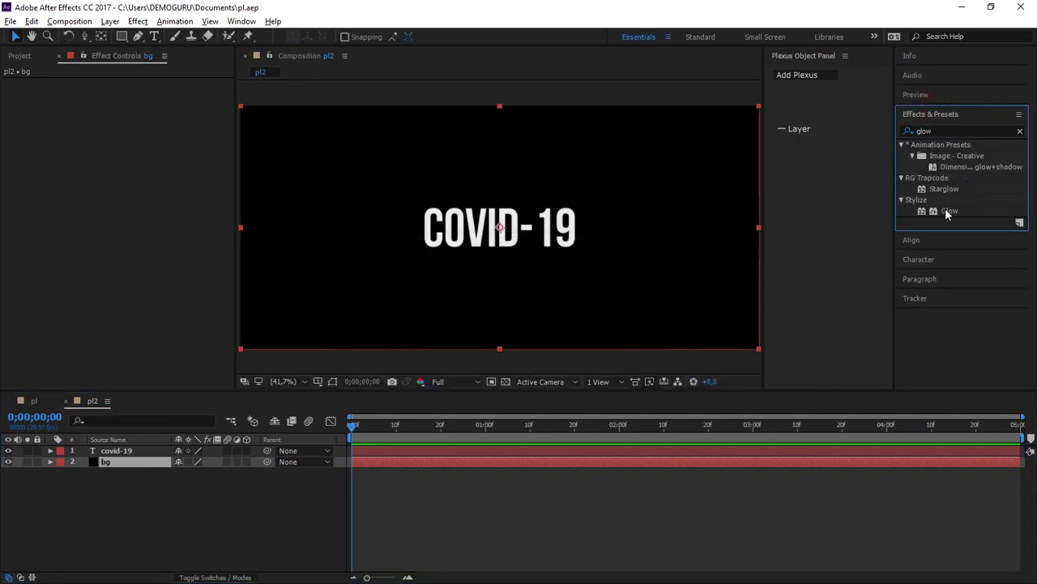
{"action": "left_click", "coordinate": [940, 130]}
{"action": "type", "text": "ramp"}
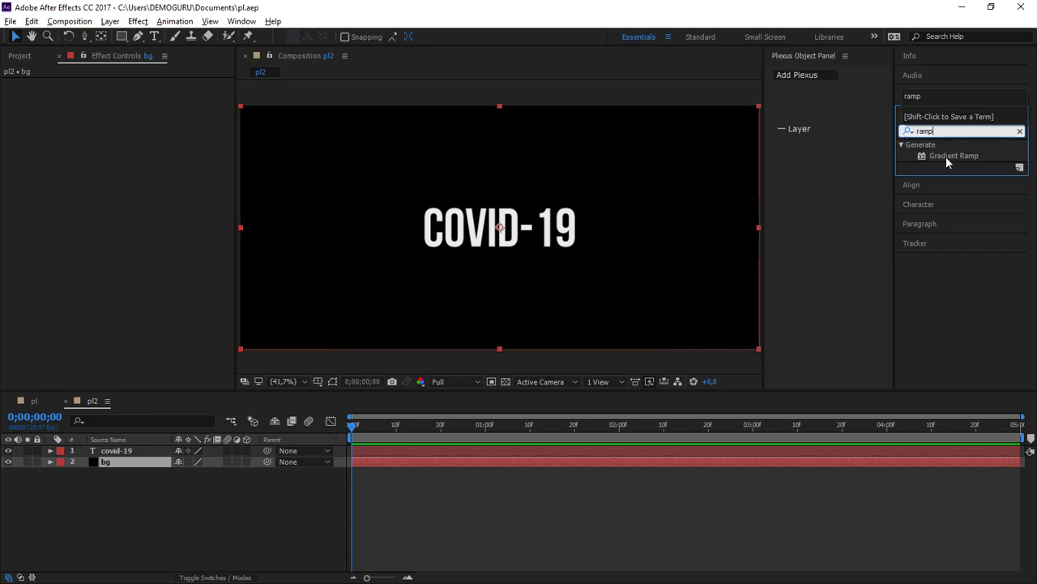
{"action": "double_click", "coordinate": [946, 156]}
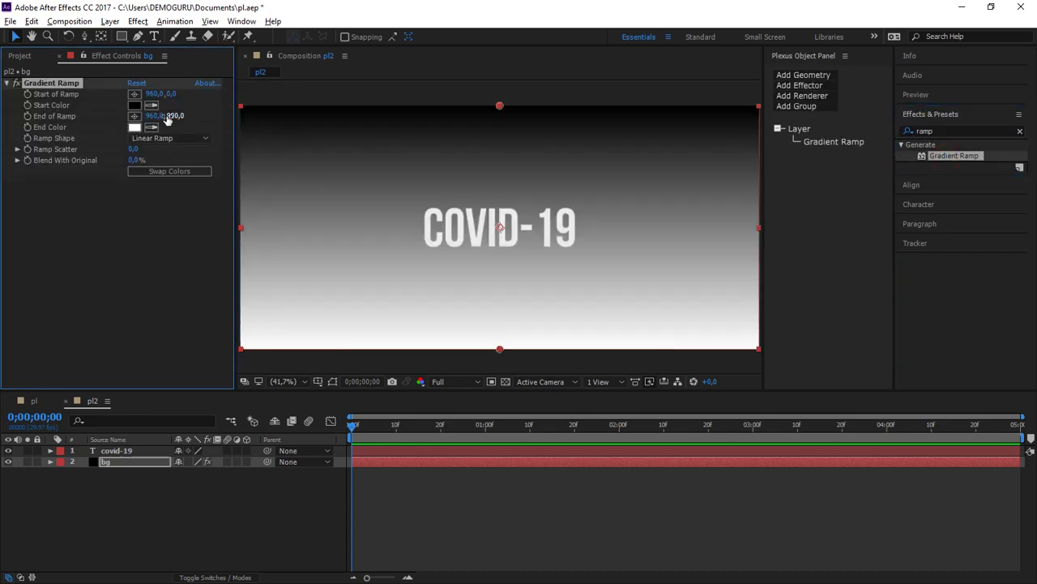
- Make the ramp radial with swapped colours, start colour 1C1C1C, End of Ramp 960, 1735
{"action": "left_click", "coordinate": [172, 170]}
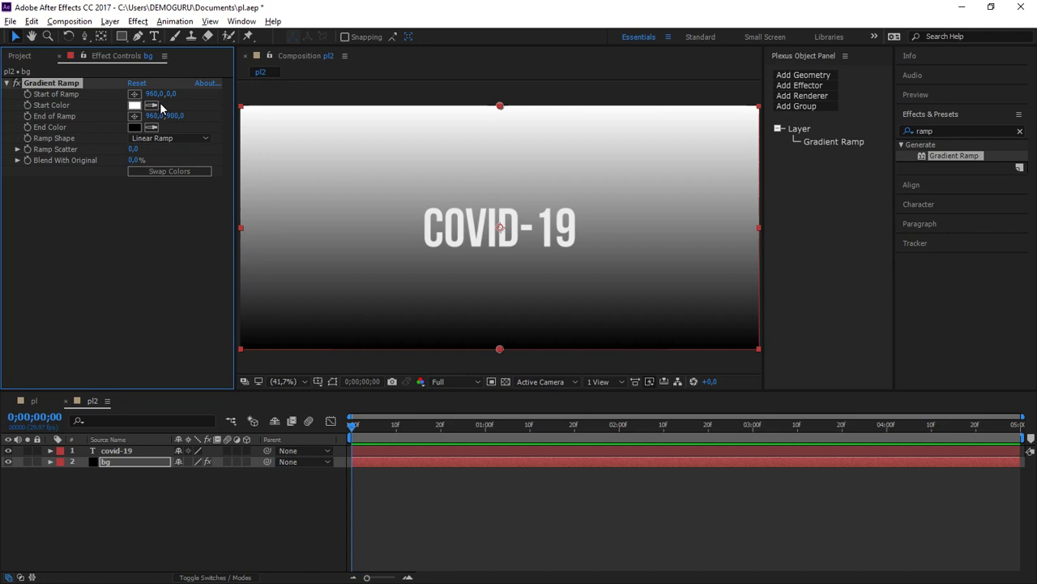
{"action": "left_click", "coordinate": [180, 140]}
{"action": "left_click", "coordinate": [182, 165]}
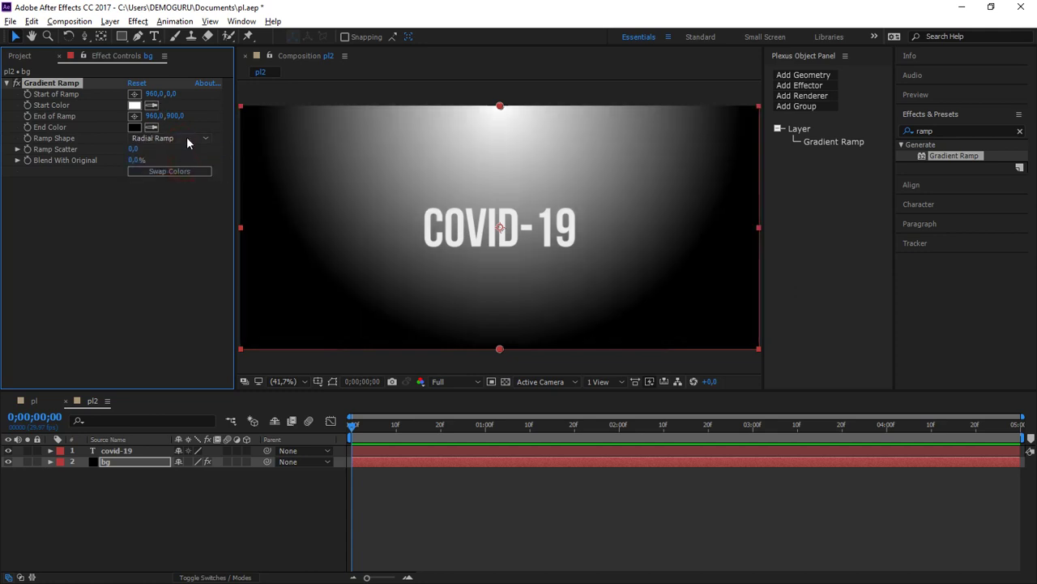
{"action": "left_click_drag", "start_coordinate": [178, 116], "coordinate": [419, 144]}
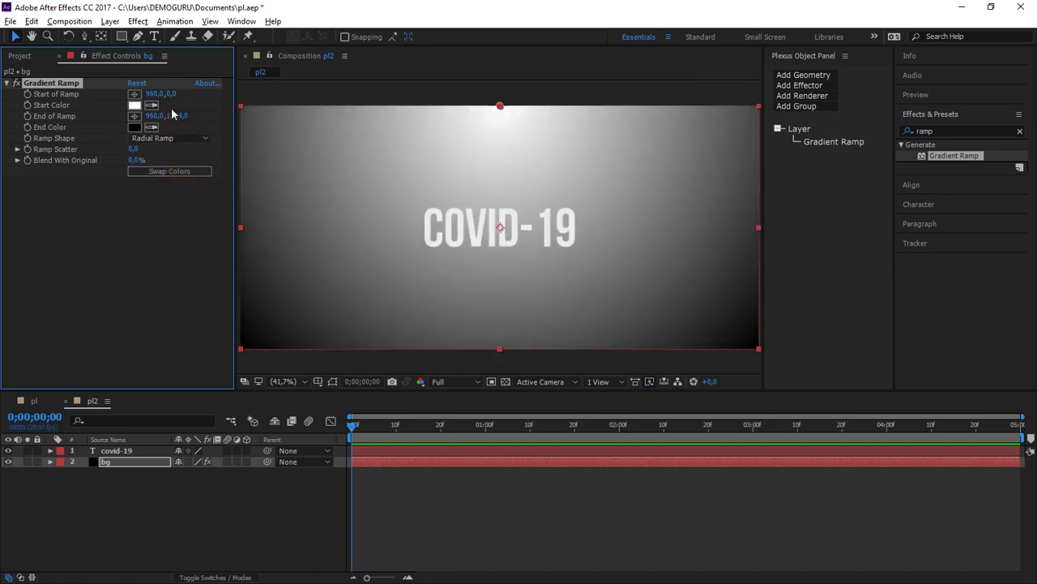
{"action": "left_click", "coordinate": [134, 105]}
{"action": "left_click_drag", "start_coordinate": [652, 274], "coordinate": [589, 317]}
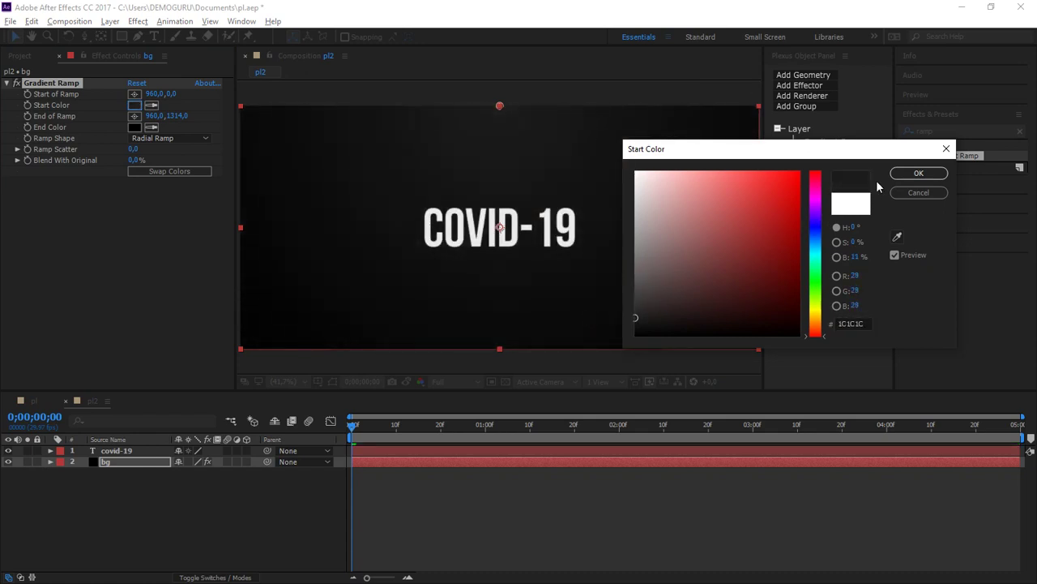
{"action": "left_click", "coordinate": [916, 172]}
{"action": "left_click_drag", "start_coordinate": [188, 120], "coordinate": [297, 128]}
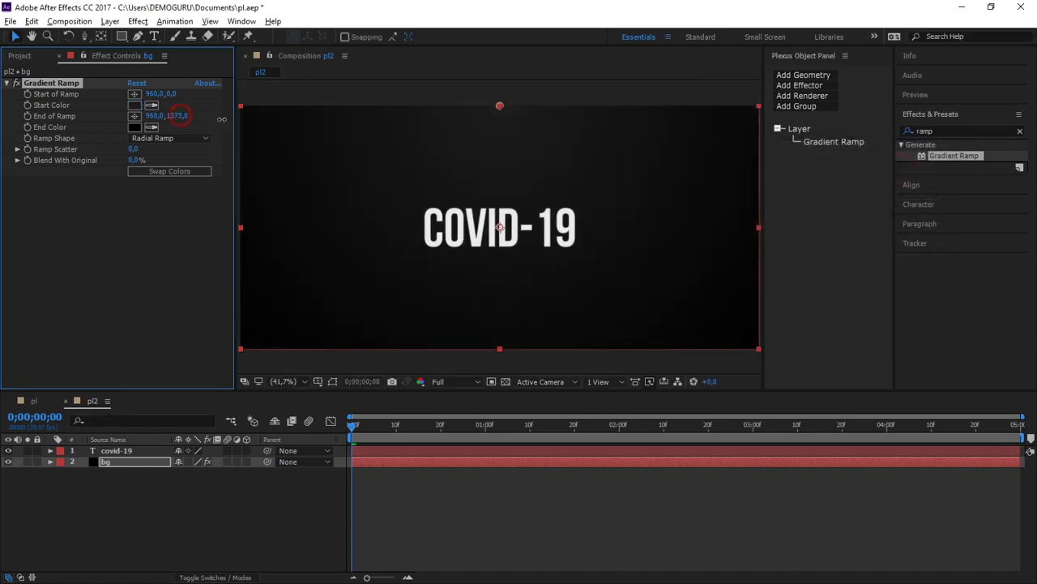
{"action": "left_click", "coordinate": [150, 481]}
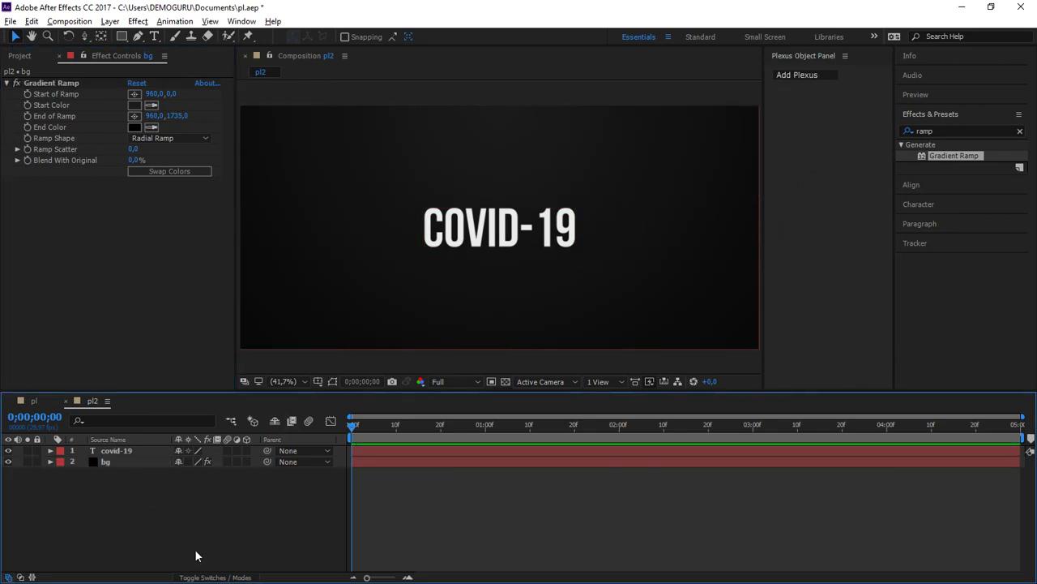
{"action": "left_click", "coordinate": [130, 451]}
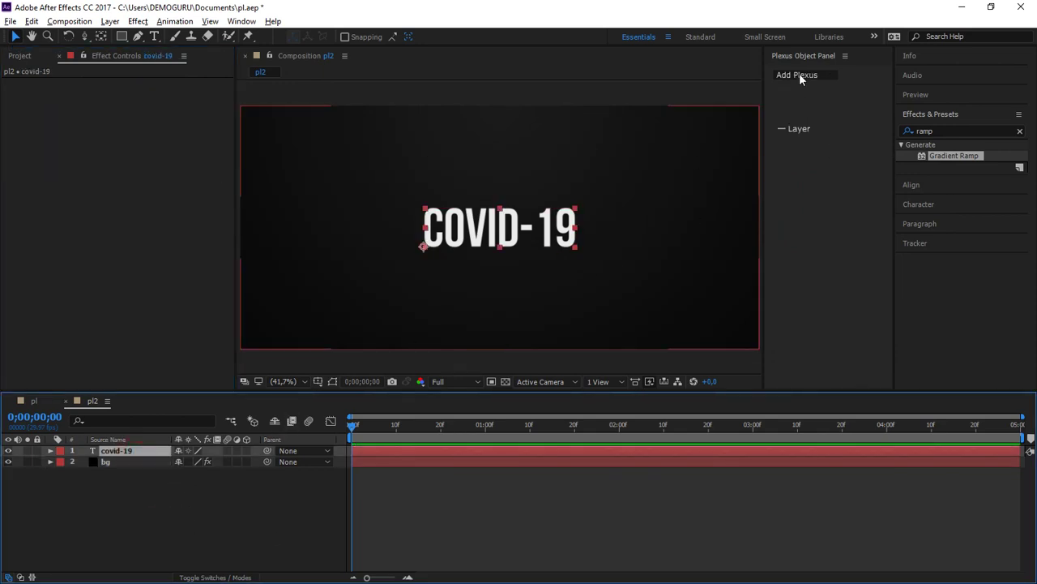
- Apply Plexus to the covid-19 text and add Paths geometry
{"action": "left_click", "coordinate": [138, 21]}
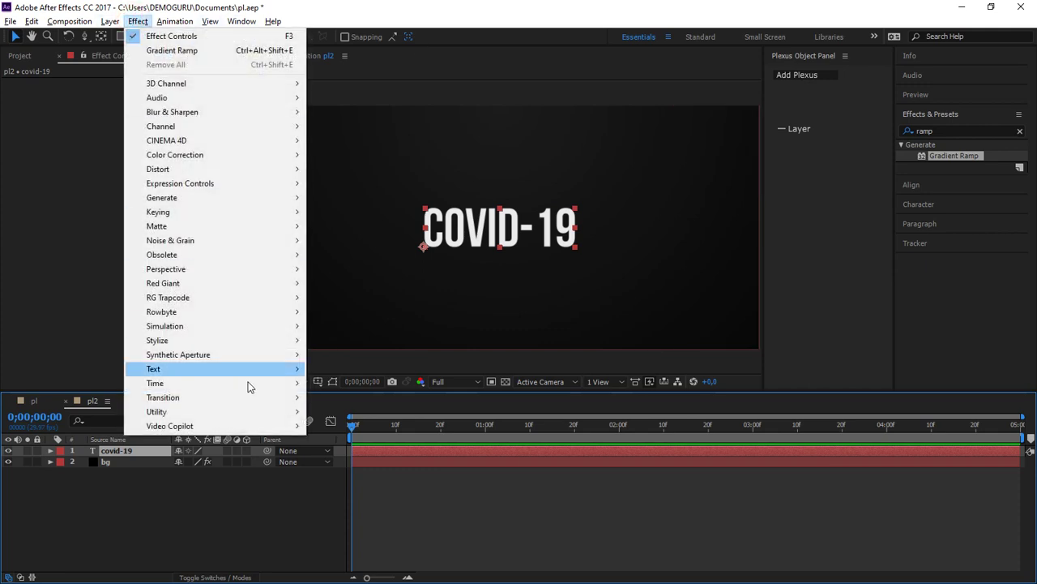
{"action": "mouse_move", "coordinate": [238, 312]}
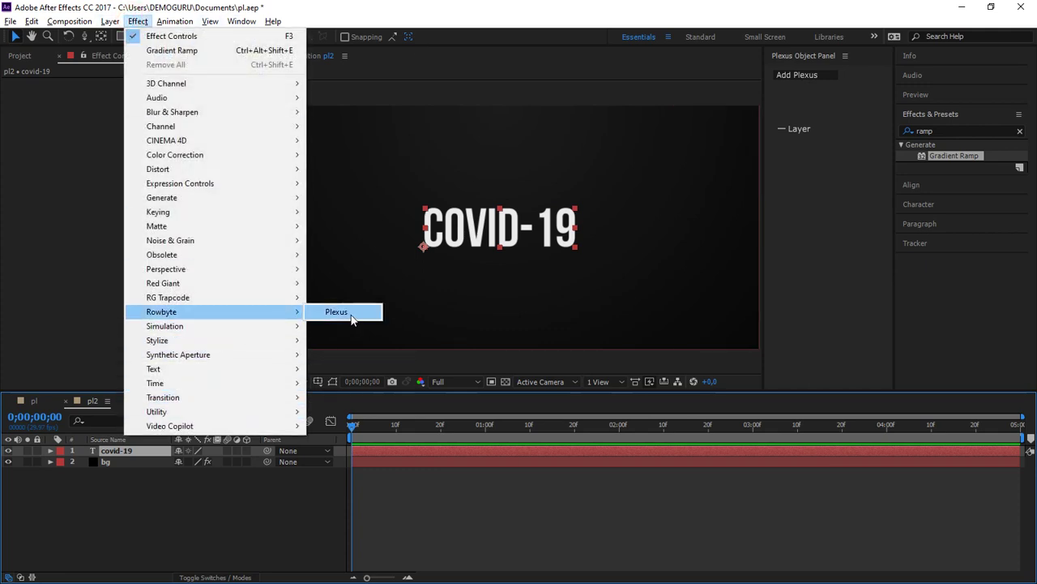
{"action": "left_click", "coordinate": [820, 76]}
{"action": "left_click", "coordinate": [820, 76]}
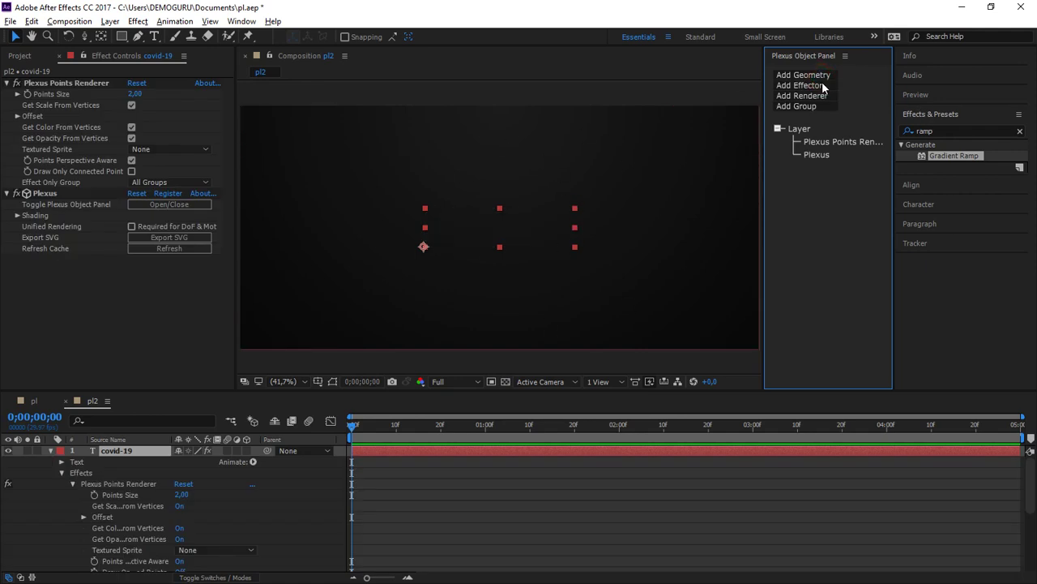
{"action": "left_click", "coordinate": [820, 76]}
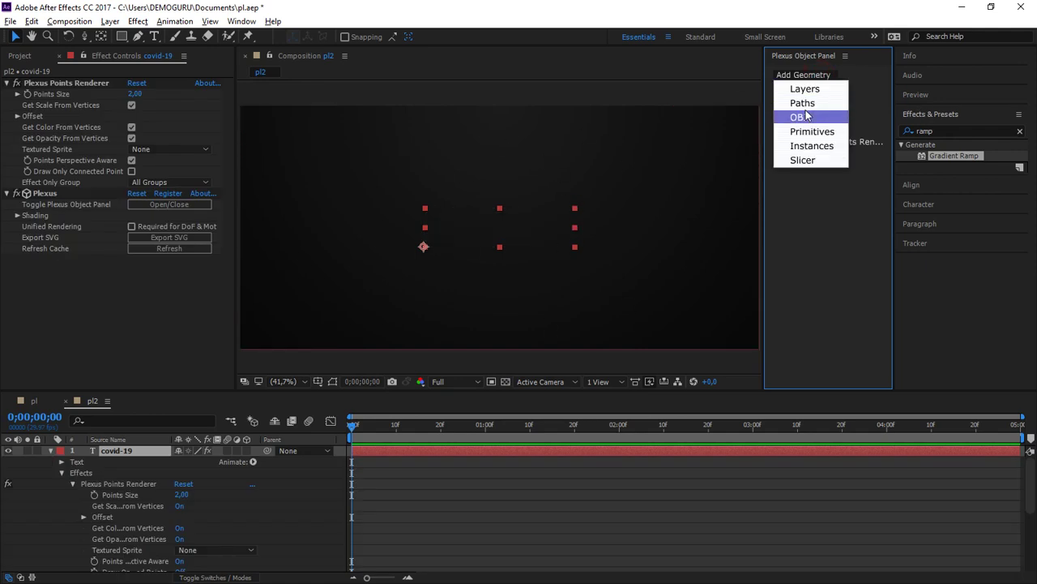
{"action": "left_click", "coordinate": [824, 102]}
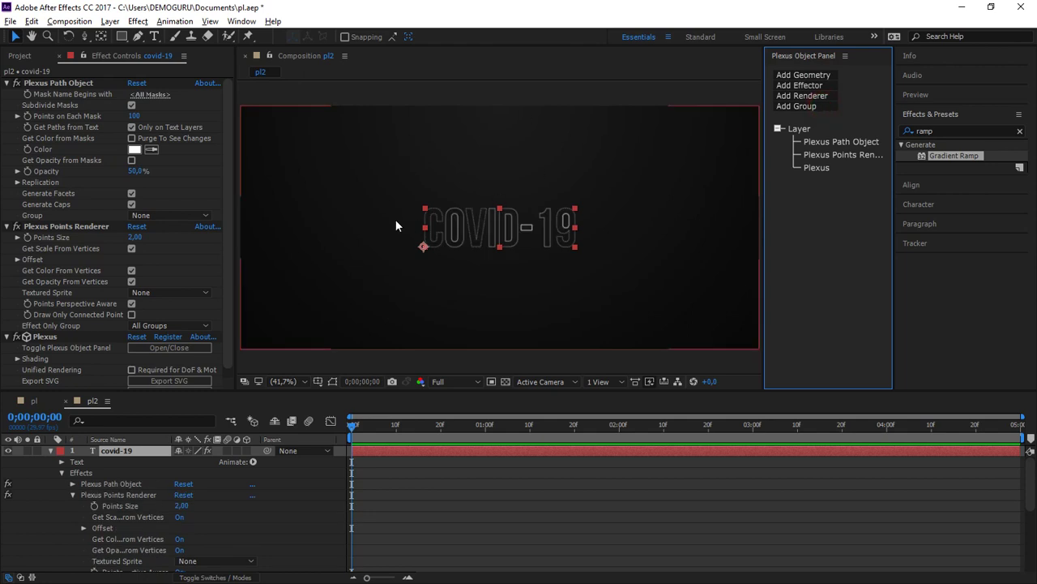
- Add a Triangulation renderer to the Plexus
{"action": "left_click", "coordinate": [286, 382]}
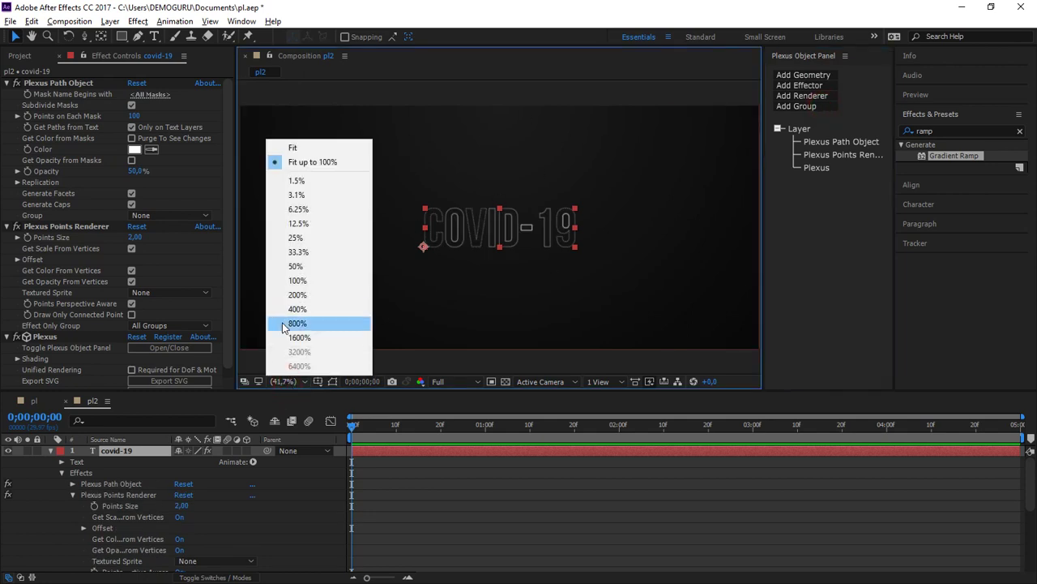
{"action": "left_click", "coordinate": [295, 147]}
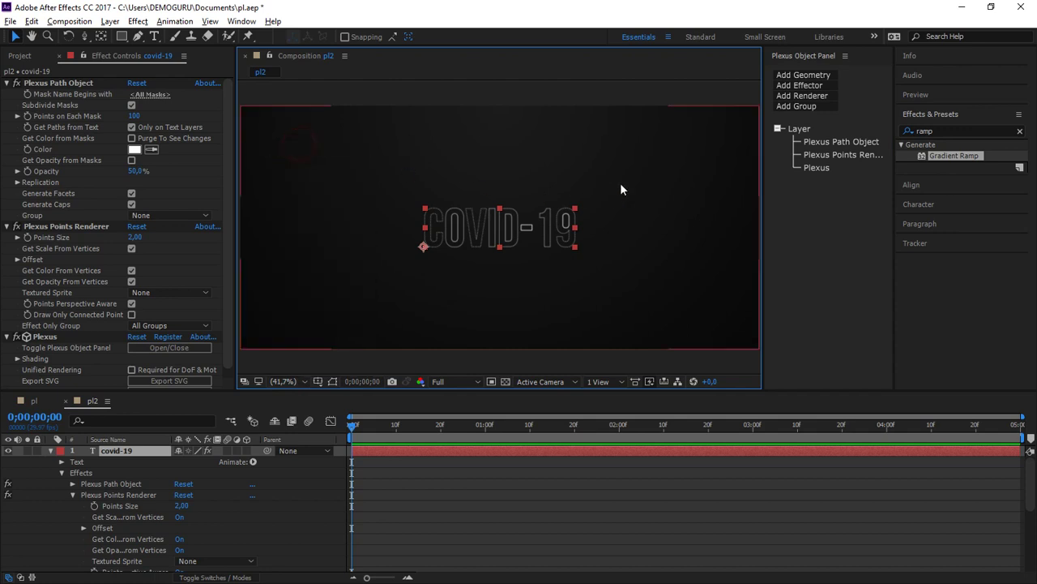
{"action": "left_click", "coordinate": [814, 187]}
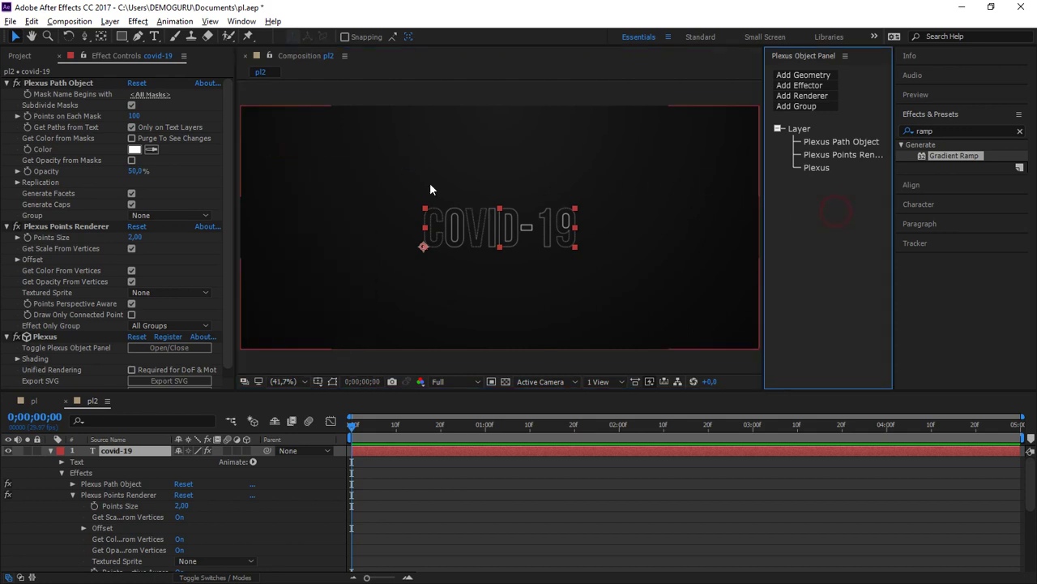
{"action": "left_click", "coordinate": [816, 96]}
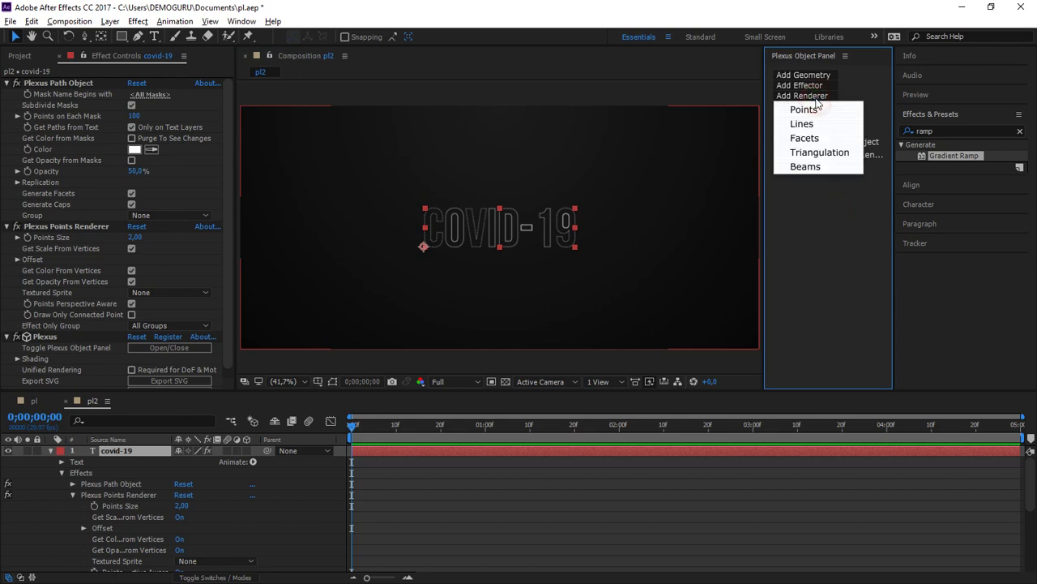
{"action": "left_click", "coordinate": [826, 154]}
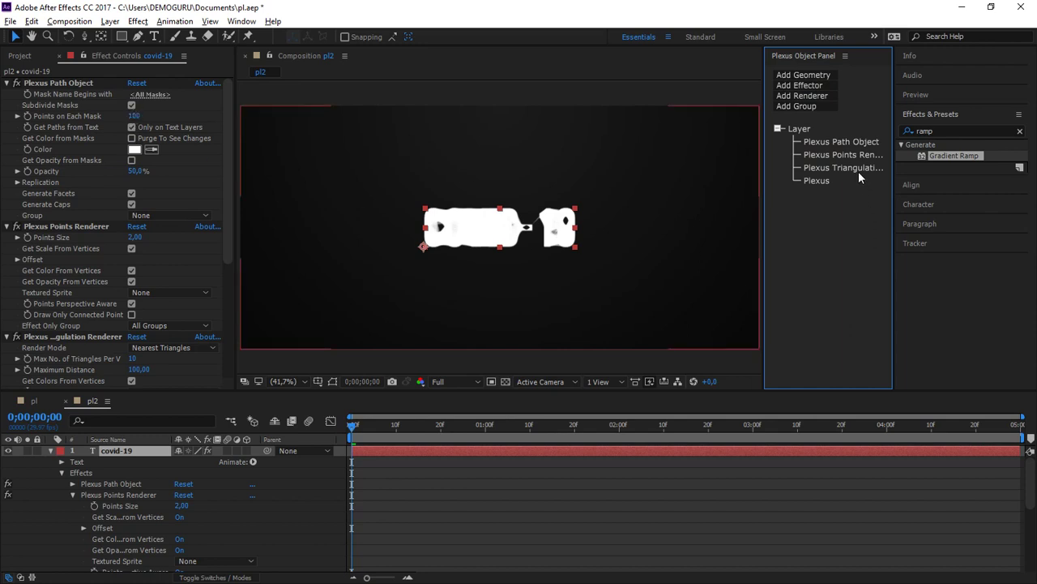
{"action": "left_click", "coordinate": [861, 168]}
- Set the triangulation Maximum Distance to 20 and view the composition at 50%
{"action": "left_click", "coordinate": [142, 116]}
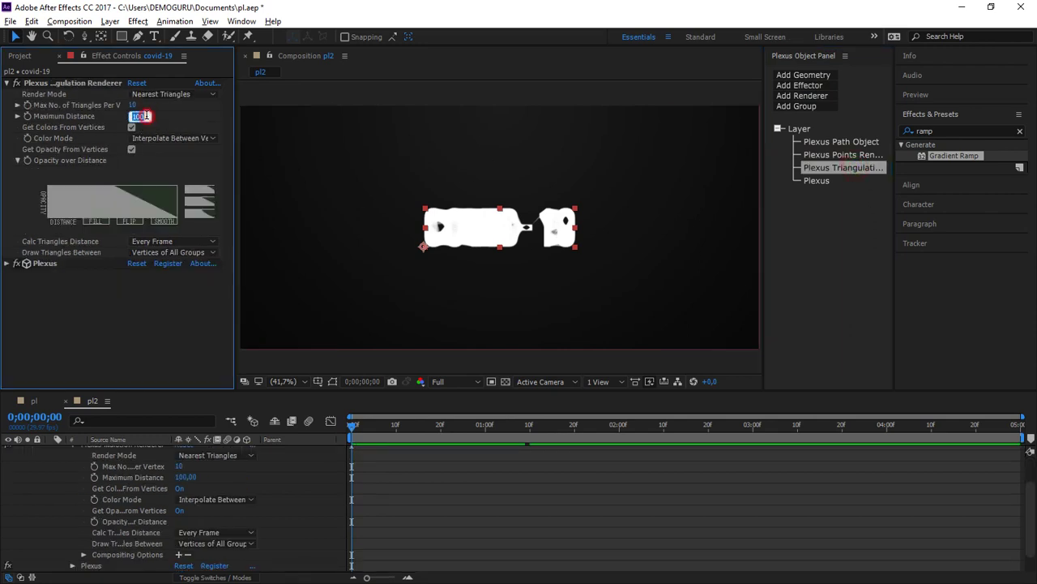
{"action": "type", "text": "40"}
{"action": "key", "text": "Return"}
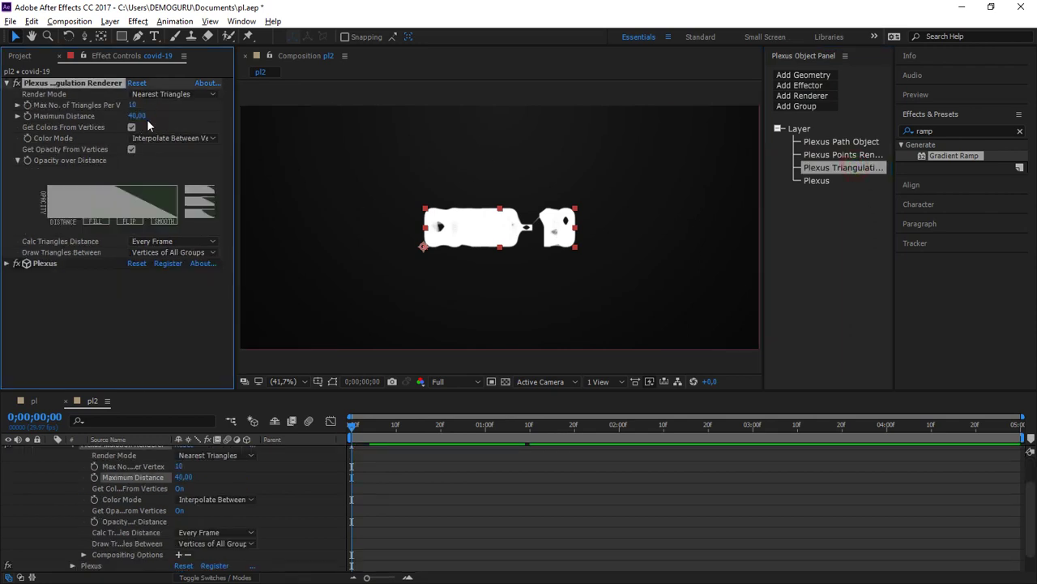
{"action": "left_click", "coordinate": [140, 117]}
{"action": "type", "text": "0"}
{"action": "key", "text": "Return"}
{"action": "key", "text": "slash"}
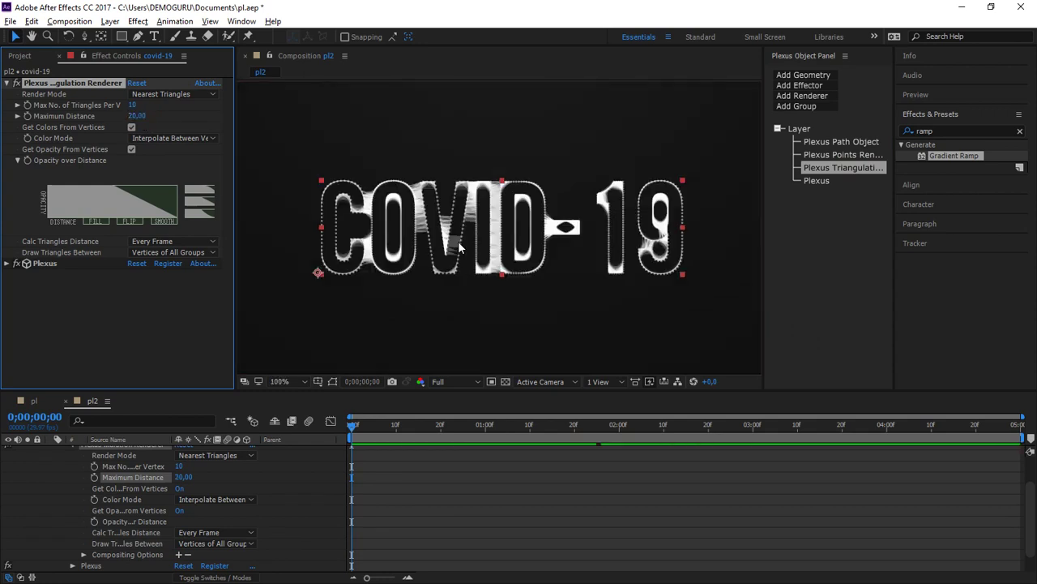
{"action": "key", "text": "comma"}
{"action": "key", "text": "comma"}
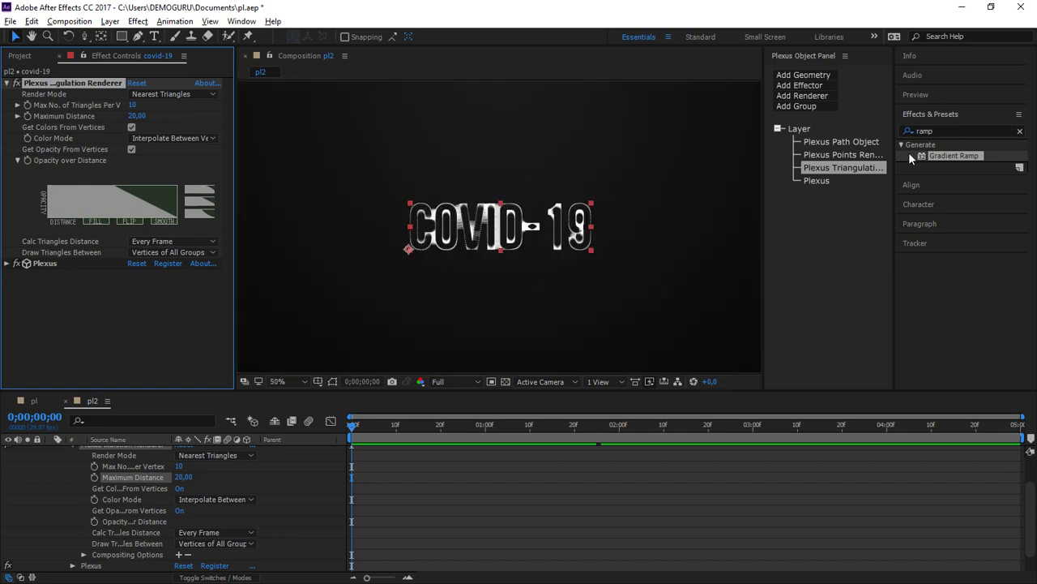
{"action": "left_click", "coordinate": [824, 216]}
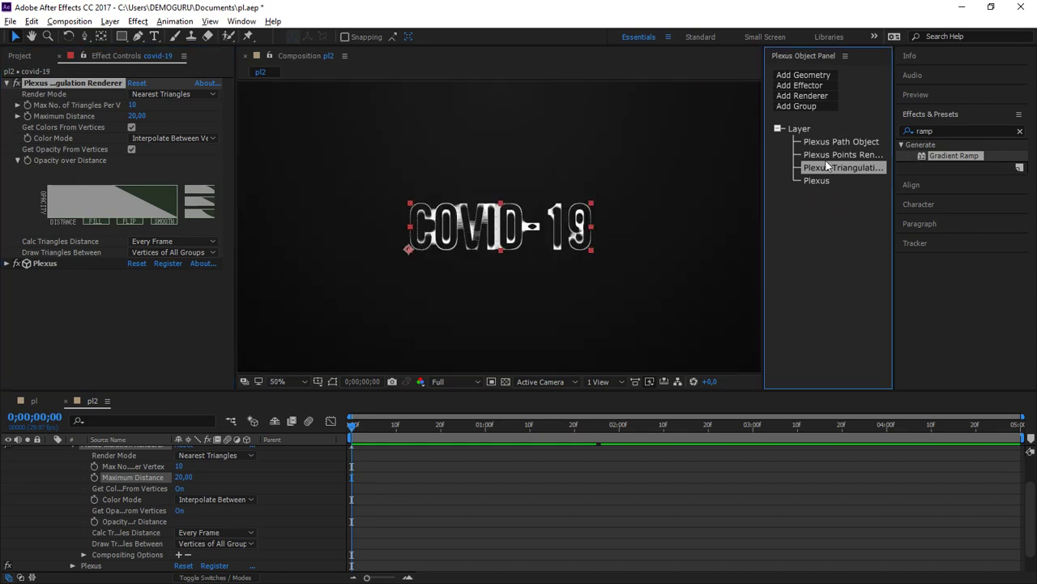
{"action": "scroll", "coordinate": [52, 499], "scroll_direction": "up", "scroll_amount": 2}
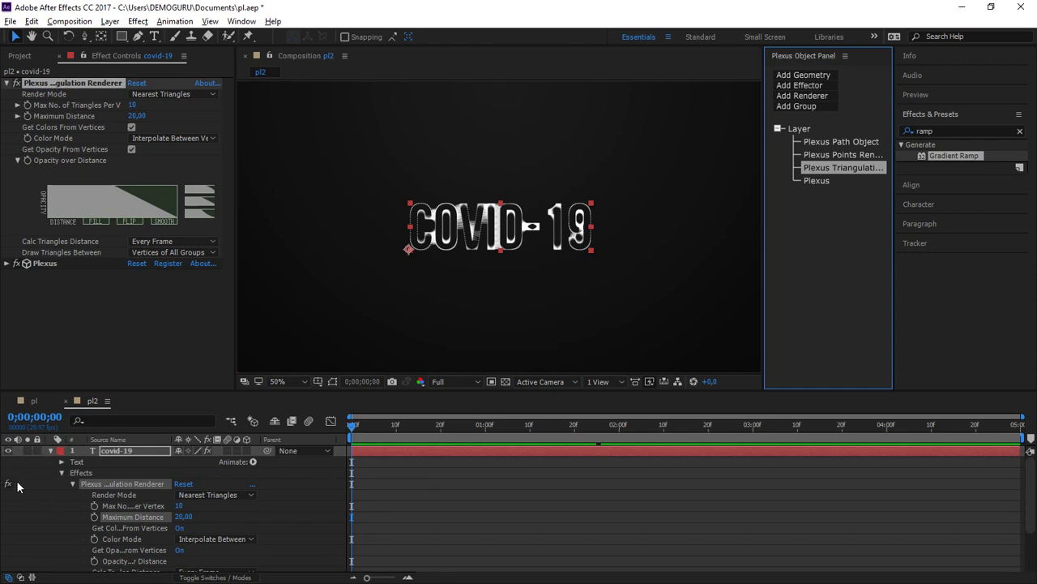
{"action": "left_click", "coordinate": [51, 451]}
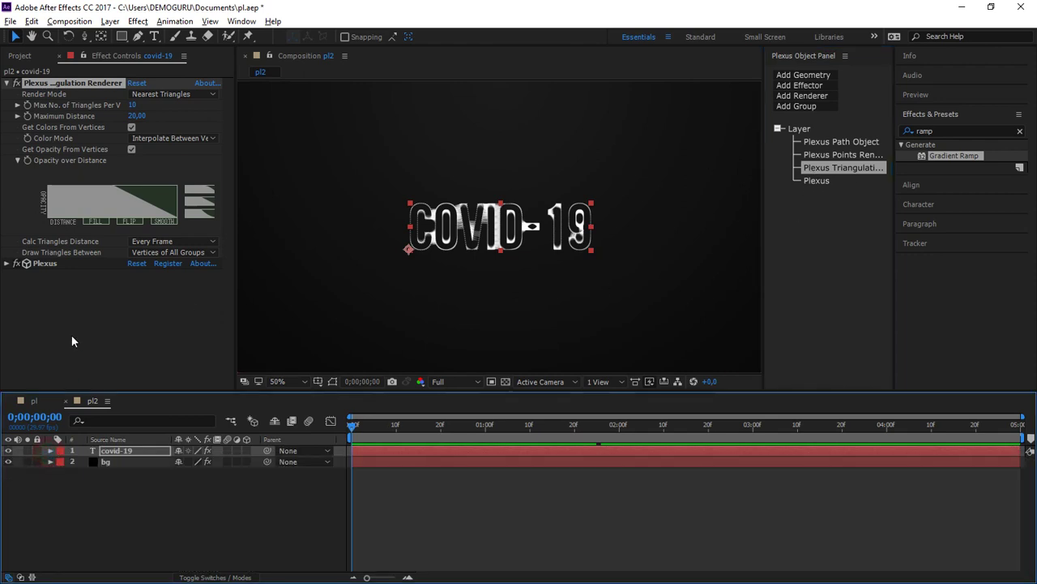
- Add an adjustment layer with a Color Control effect
{"action": "right_click", "coordinate": [111, 523]}
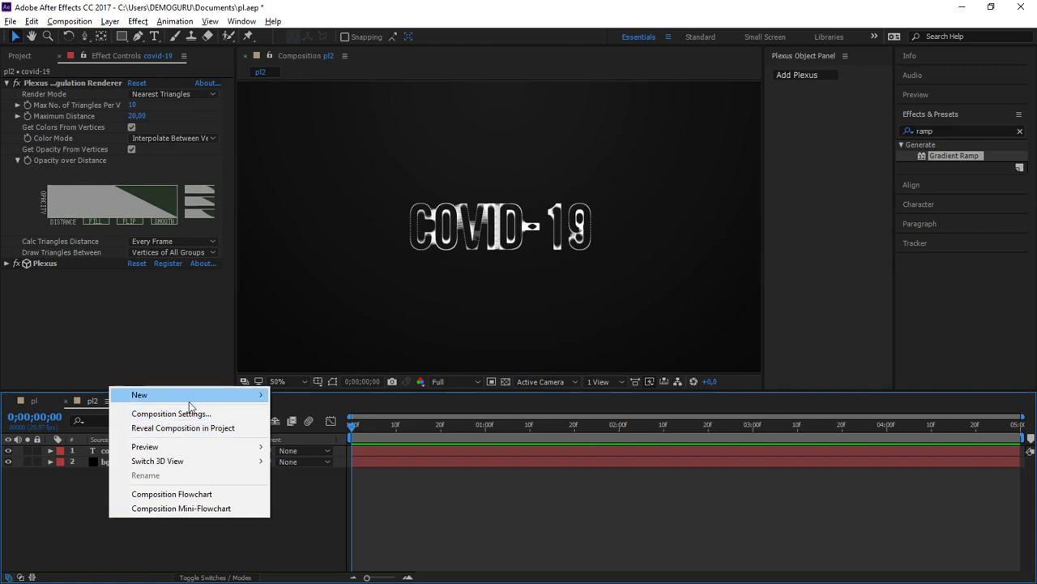
{"action": "mouse_move", "coordinate": [195, 401]}
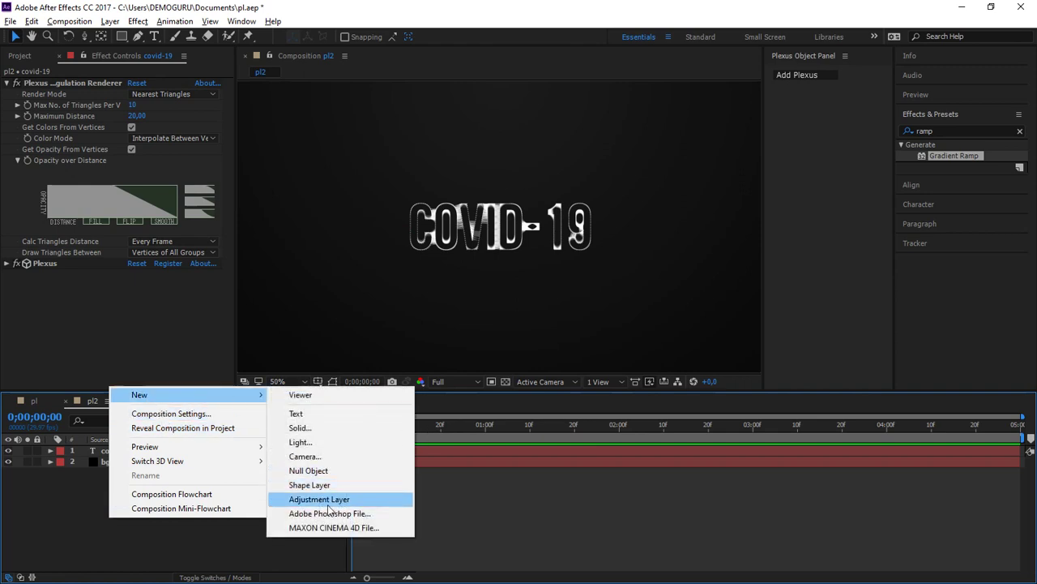
{"action": "left_click", "coordinate": [327, 500]}
{"action": "right_click", "coordinate": [79, 115]}
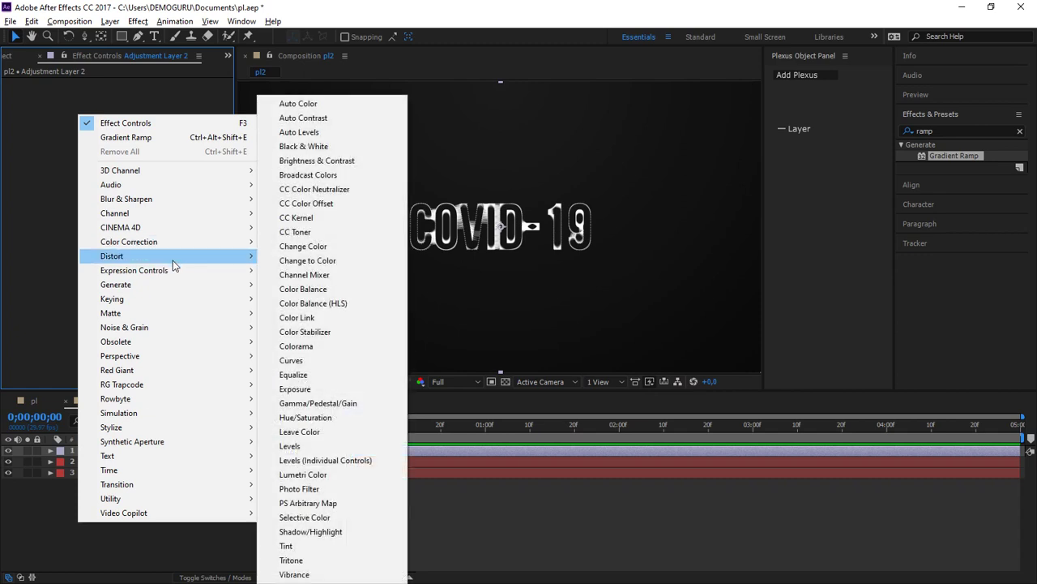
{"action": "mouse_move", "coordinate": [170, 276]}
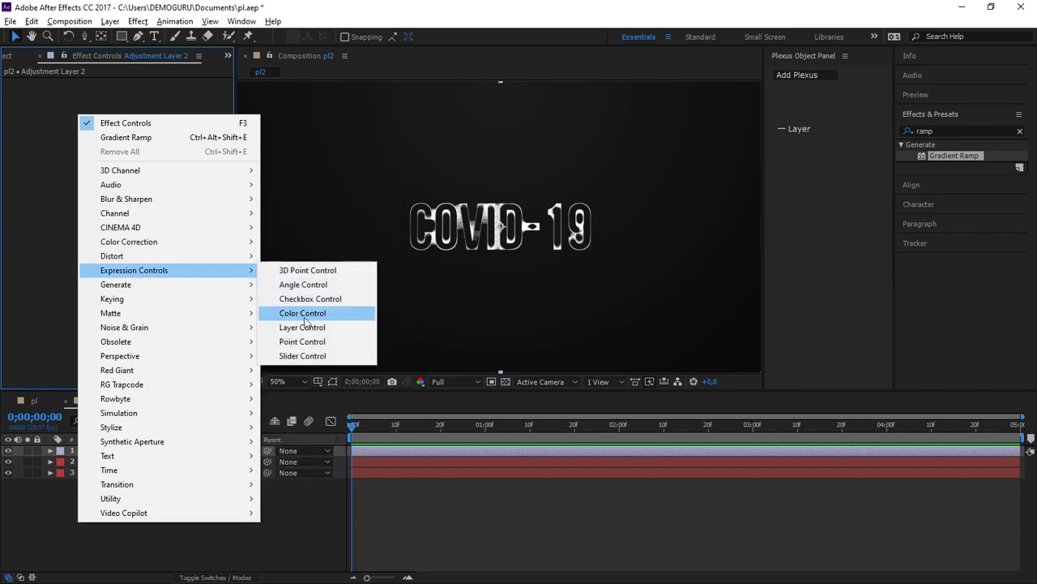
{"action": "left_click", "coordinate": [304, 314]}
- Link the Plexus Path Object colour by expression to the red Color Control
{"action": "left_click", "coordinate": [122, 461]}
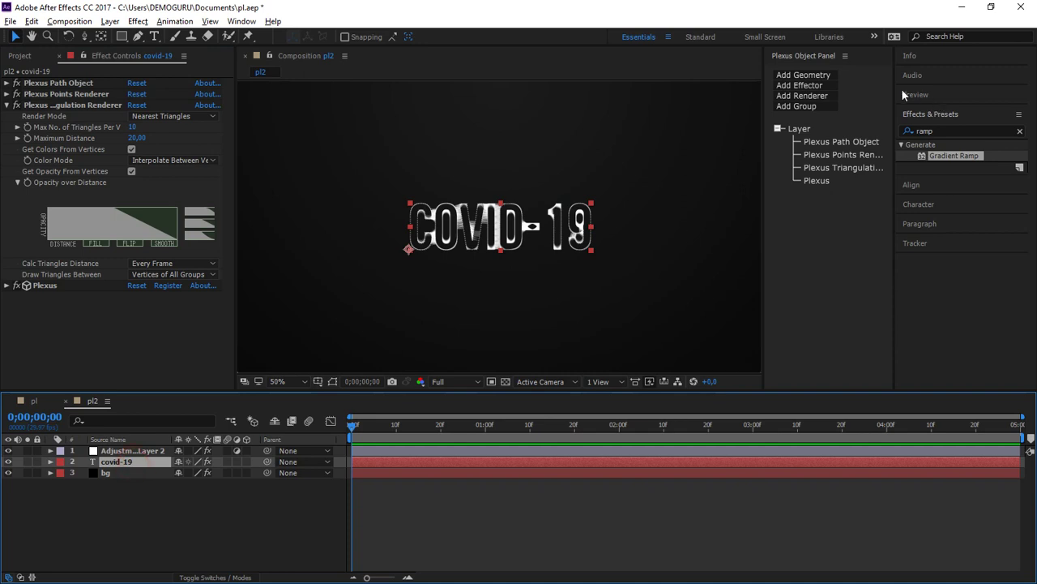
{"action": "left_click", "coordinate": [855, 143]}
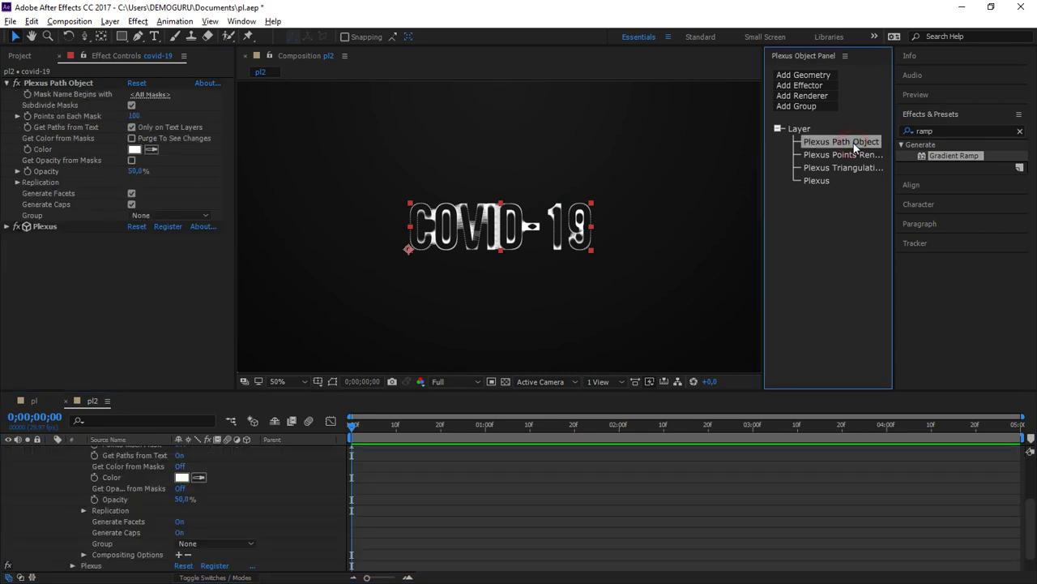
{"action": "left_click", "coordinate": [26, 150], "text": "alt"}
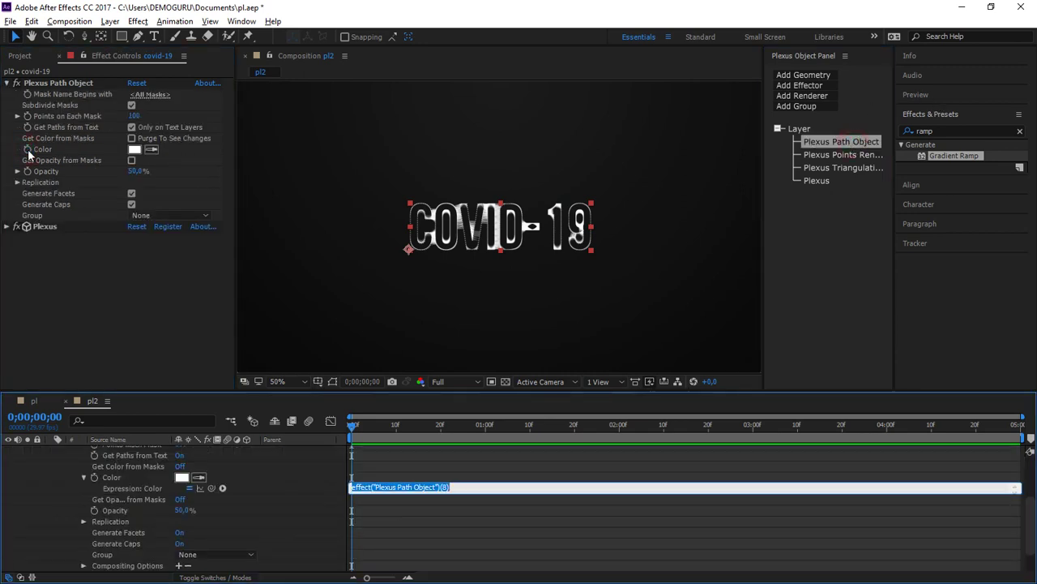
{"action": "left_click", "coordinate": [300, 491]}
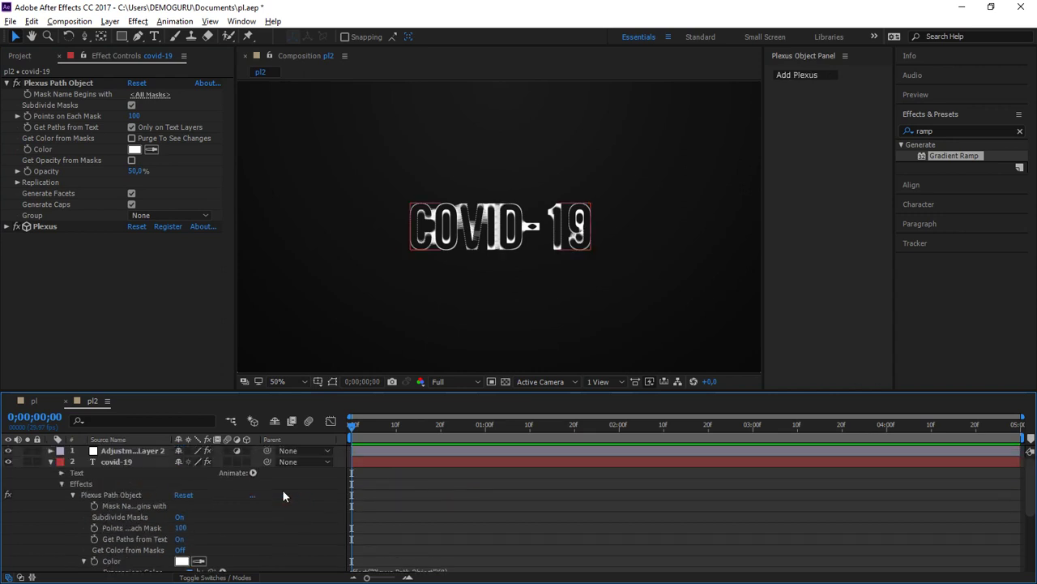
{"action": "left_click", "coordinate": [127, 449]}
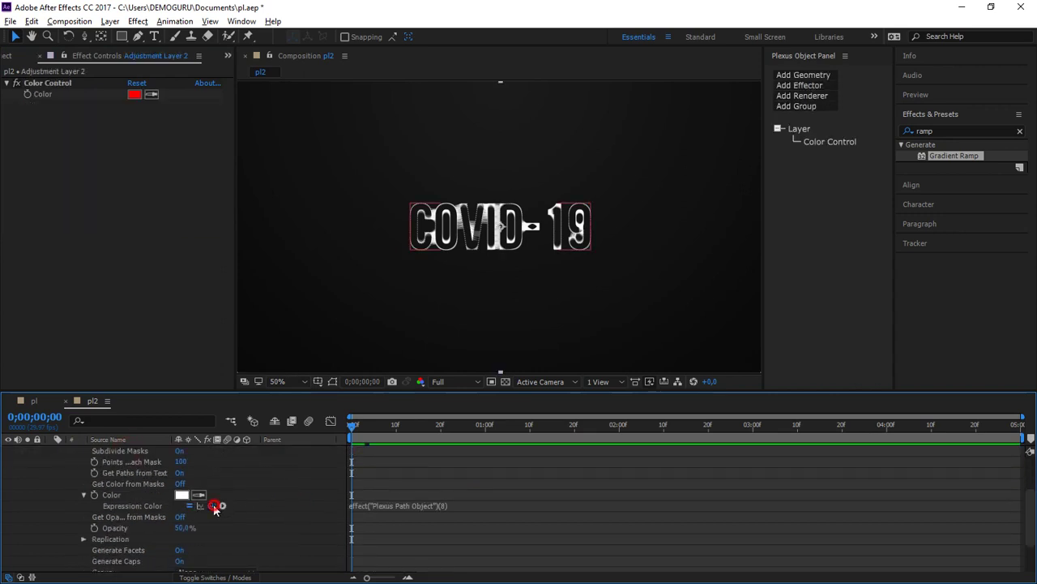
{"action": "left_click_drag", "start_coordinate": [214, 505], "coordinate": [71, 93]}
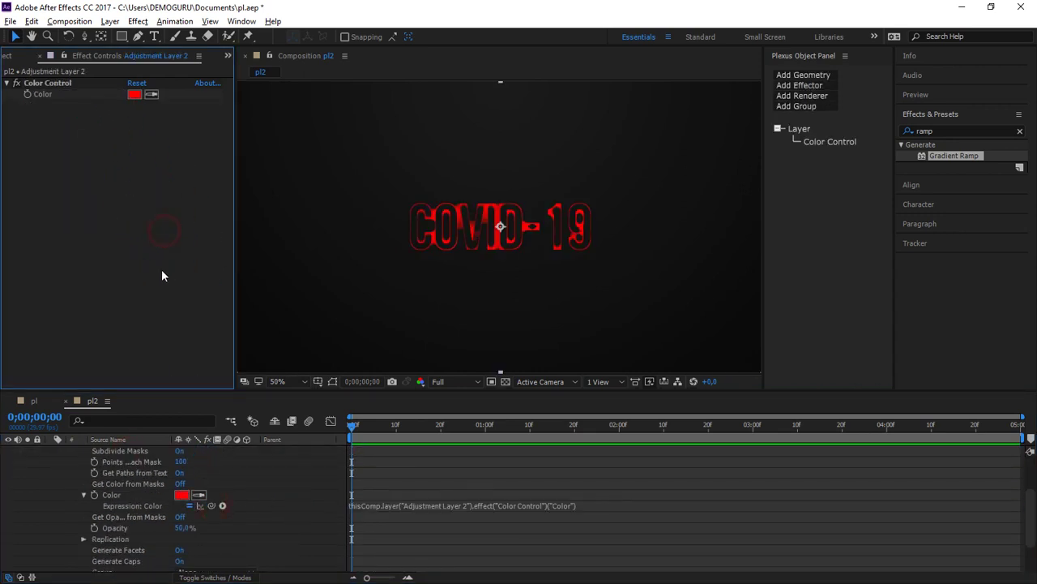
{"action": "scroll", "coordinate": [51, 463], "scroll_direction": "up", "scroll_amount": 5}
{"action": "left_click", "coordinate": [49, 461]}
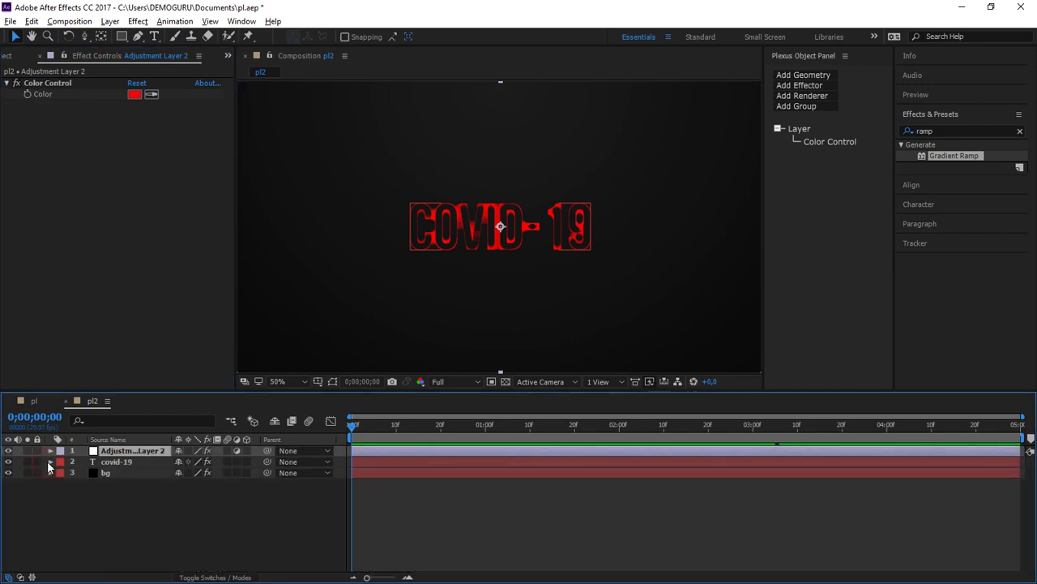
{"action": "left_click", "coordinate": [142, 490]}
{"action": "left_click", "coordinate": [128, 460]}
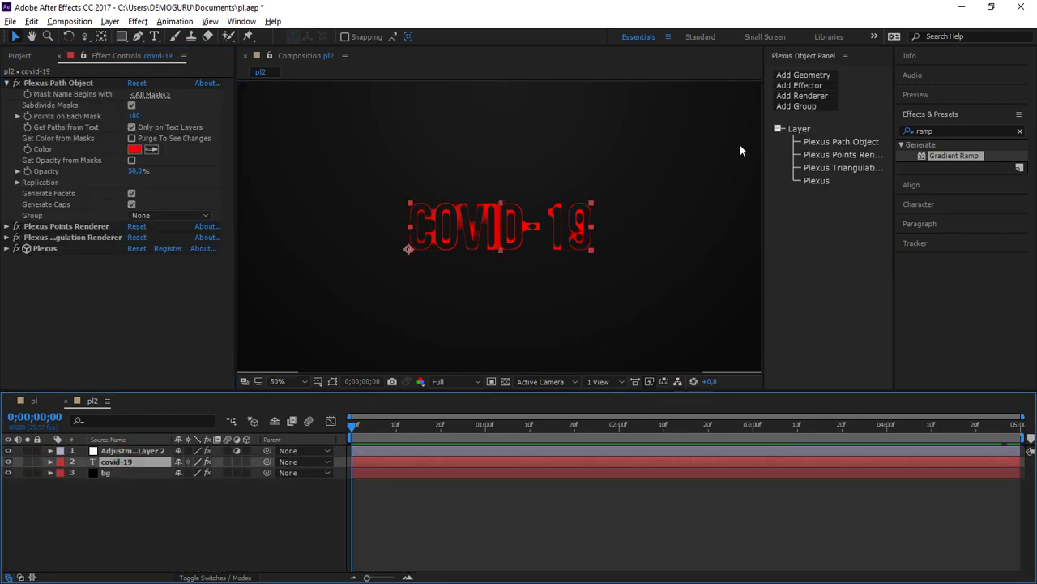
- Assign the text's Plexus path object to Group 1
{"action": "left_click", "coordinate": [844, 143]}
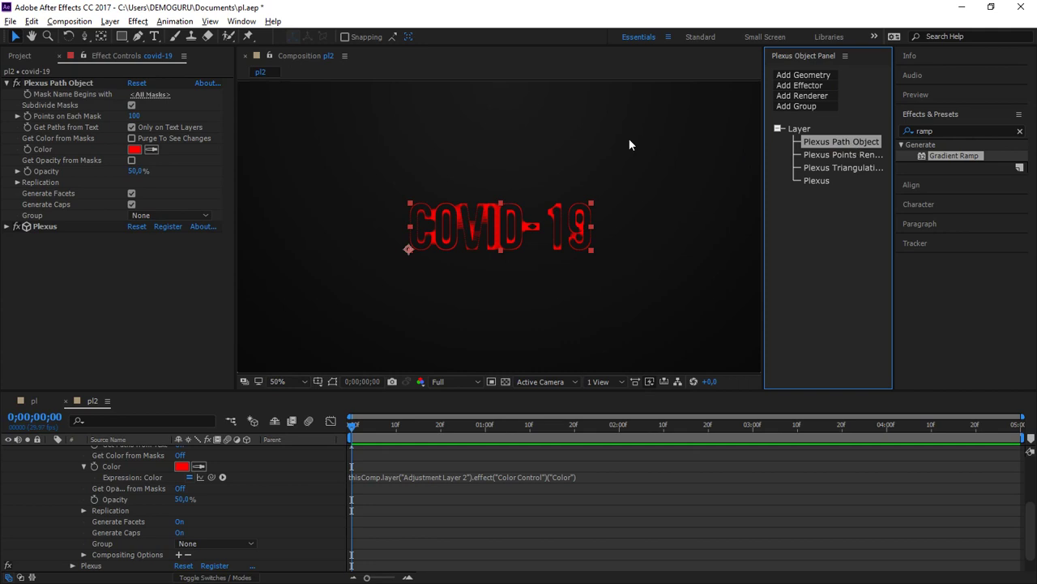
{"action": "left_click", "coordinate": [173, 215]}
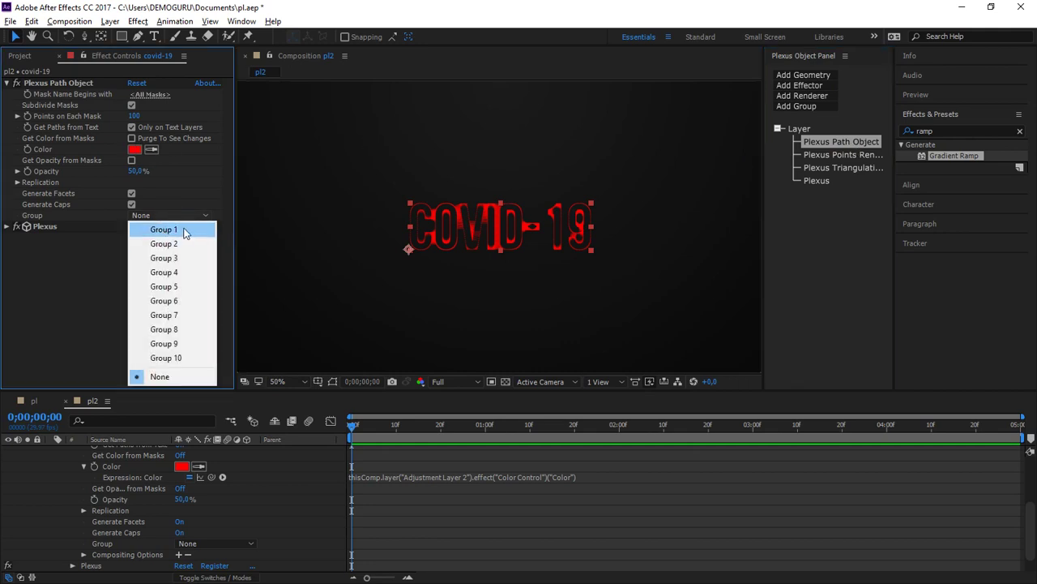
{"action": "left_click", "coordinate": [183, 229]}
{"action": "left_click", "coordinate": [830, 156]}
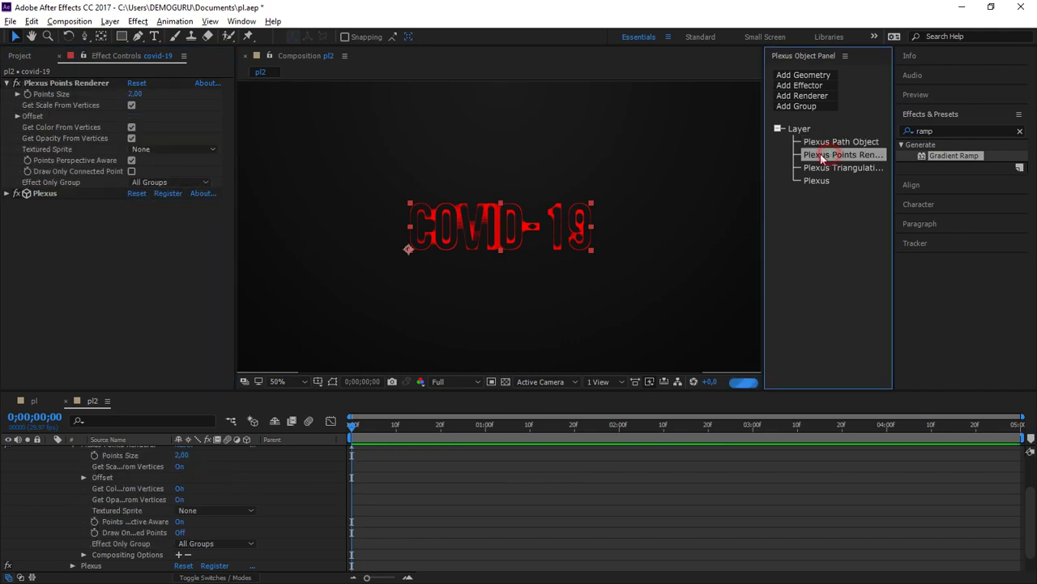
{"action": "left_click", "coordinate": [154, 182]}
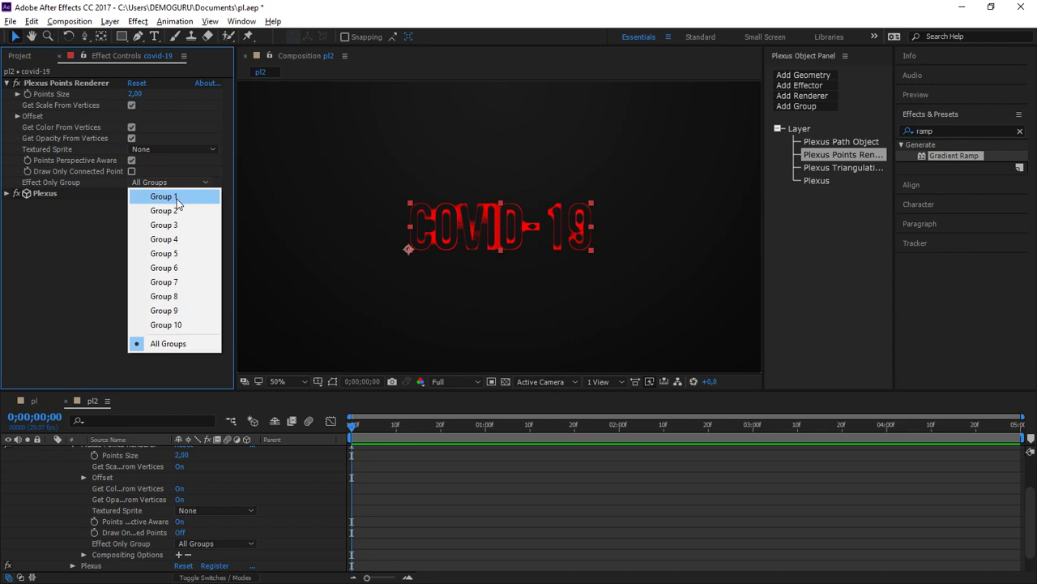
- Set triangulation to draw between vertices of only one group, Group 1
{"action": "left_click", "coordinate": [833, 167]}
{"action": "left_click", "coordinate": [158, 252]}
{"action": "left_click", "coordinate": [224, 309]}
{"action": "left_click", "coordinate": [169, 262]}
{"action": "left_click", "coordinate": [177, 278]}
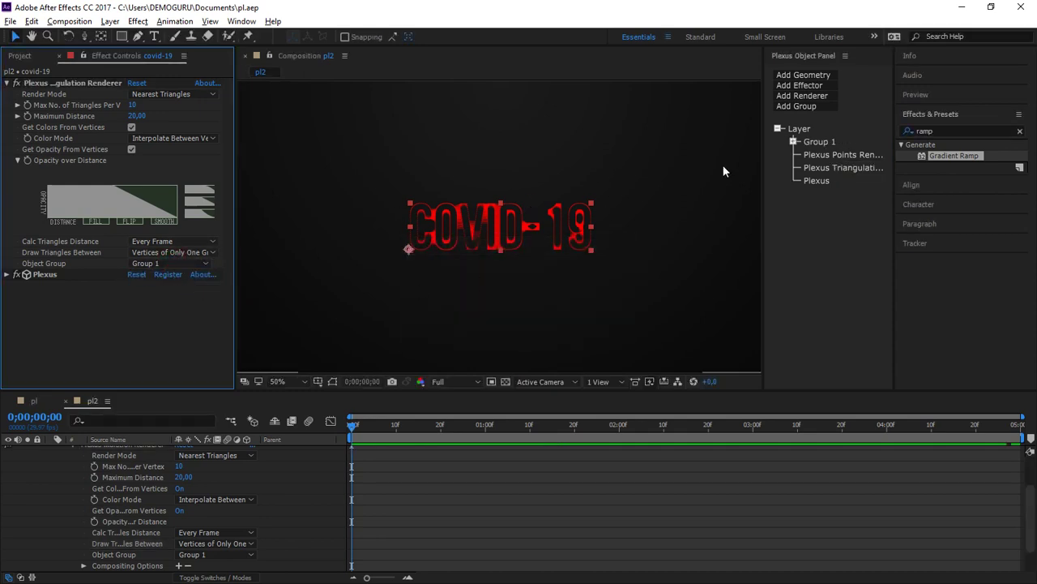
{"action": "left_click", "coordinate": [823, 76]}
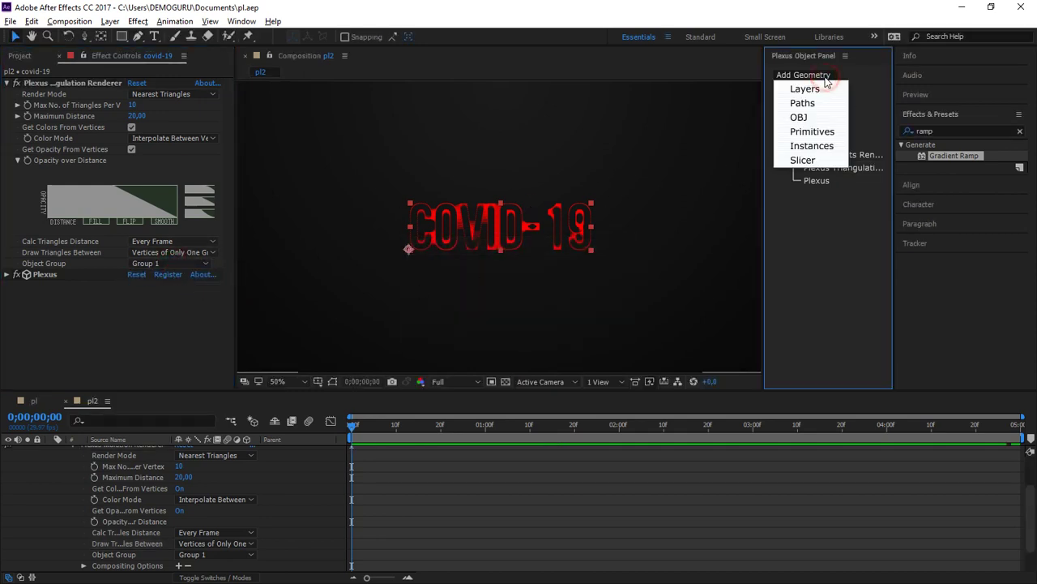
- Add a Plexus primitive and set its type to Sphere
{"action": "left_click", "coordinate": [812, 132]}
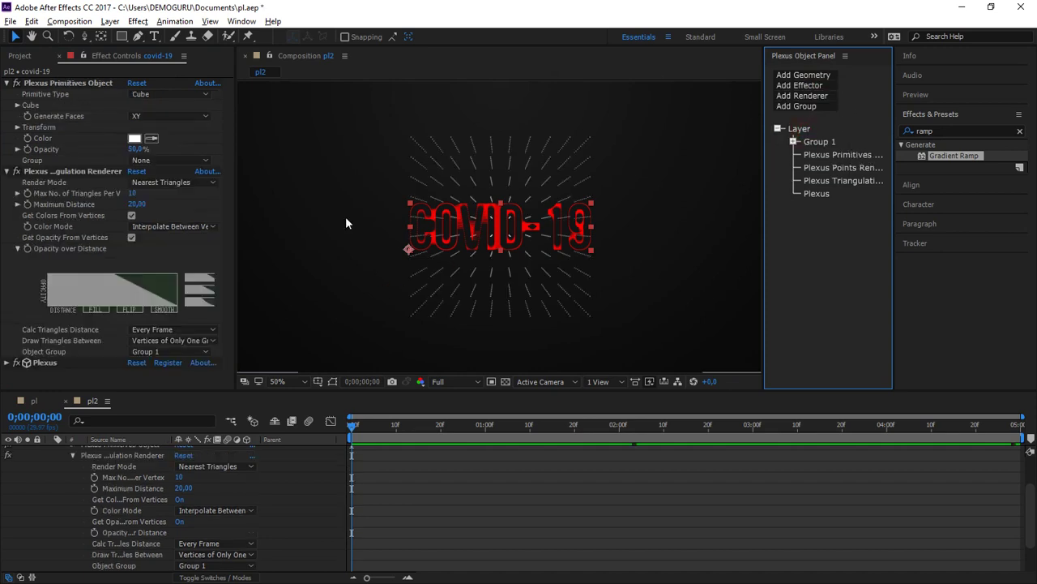
{"action": "left_click", "coordinate": [170, 95]}
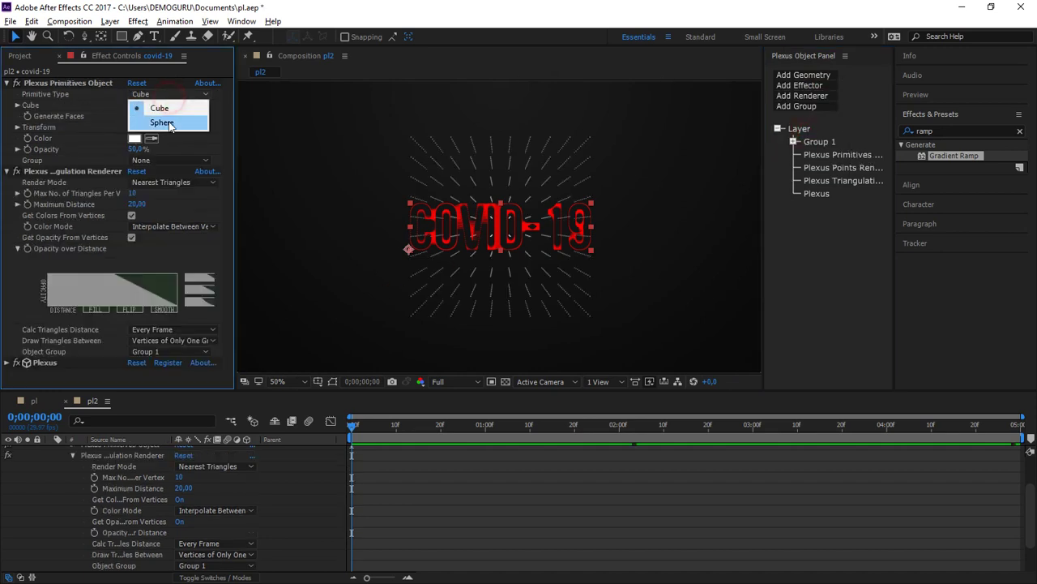
{"action": "left_click", "coordinate": [169, 120]}
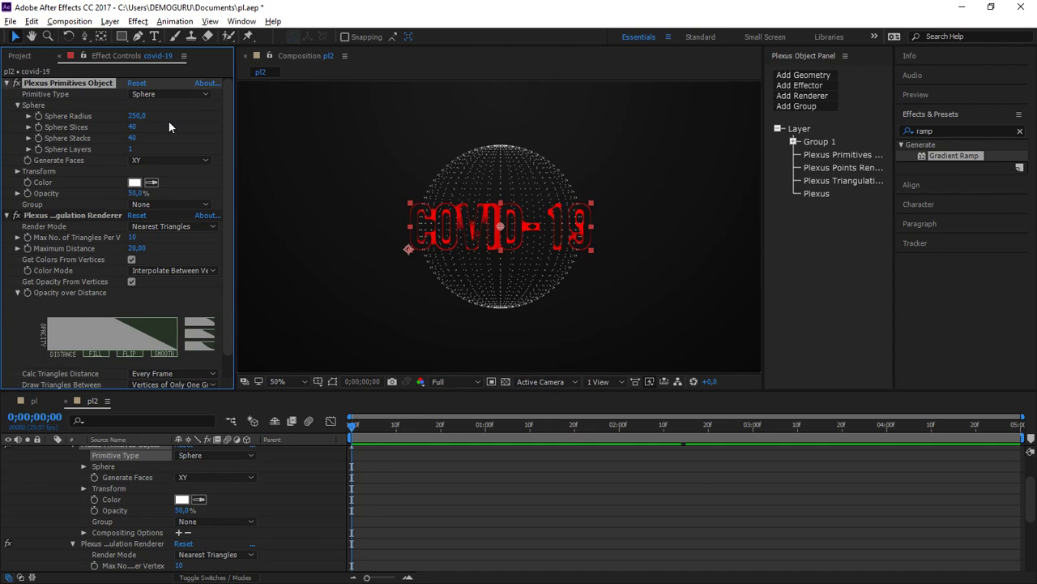
- Add a Lines renderer drawing between two groups with Maximum Distance 419
{"action": "left_click", "coordinate": [815, 97]}
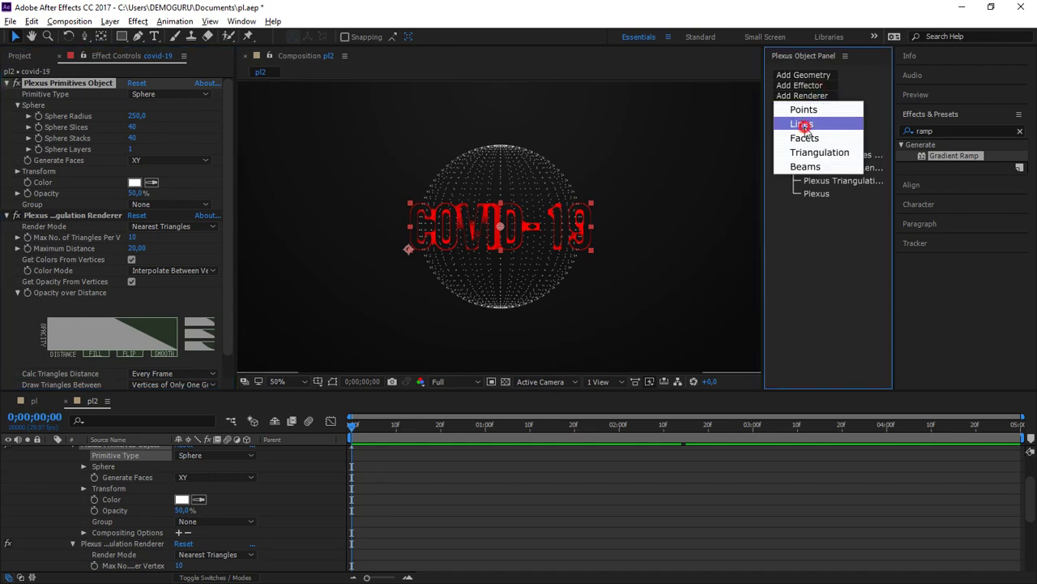
{"action": "left_click", "coordinate": [802, 123]}
{"action": "left_click", "coordinate": [832, 193]}
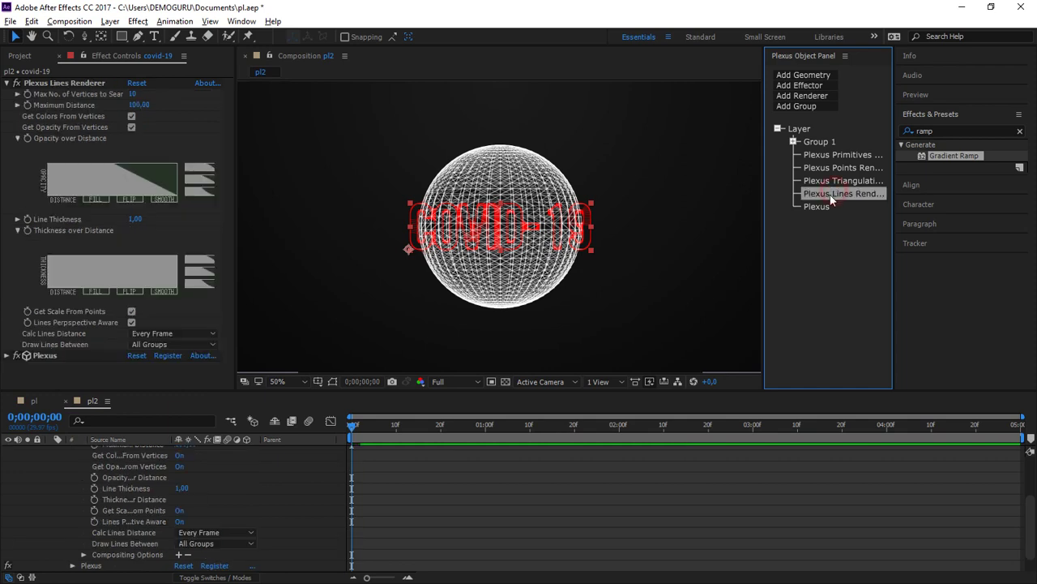
{"action": "left_click", "coordinate": [194, 344]}
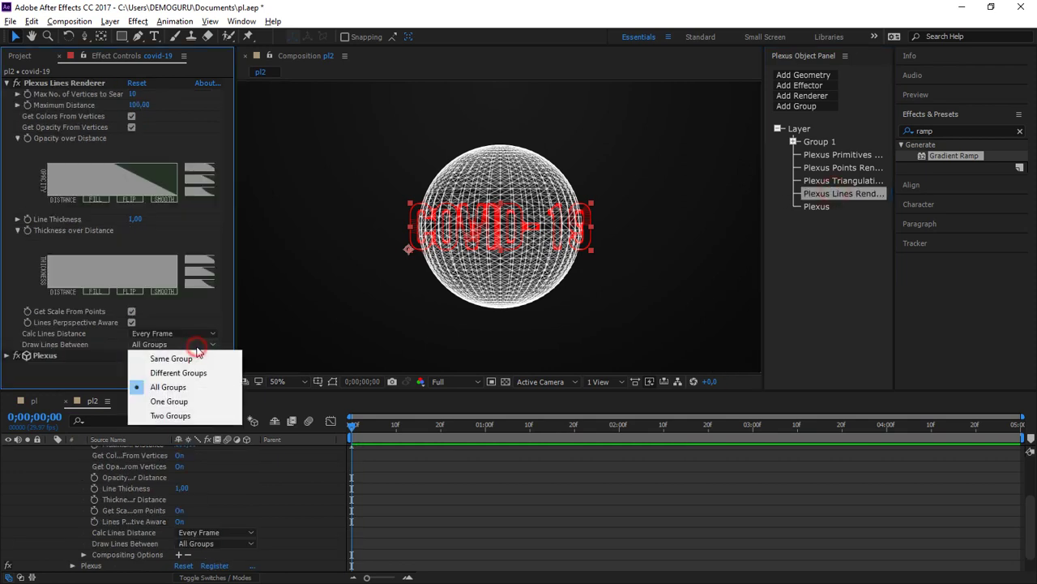
{"action": "left_click", "coordinate": [172, 415]}
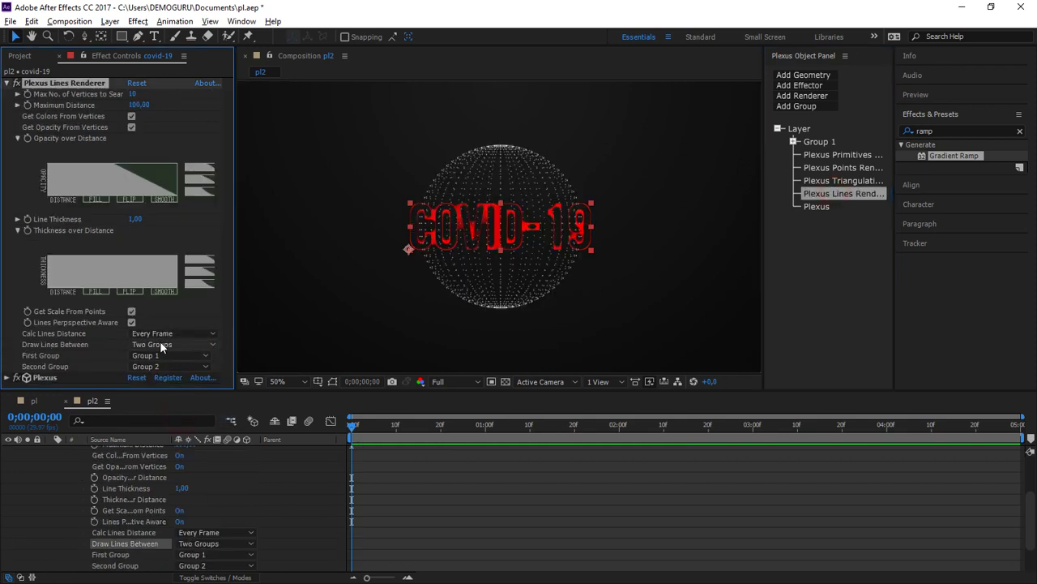
{"action": "left_click_drag", "start_coordinate": [142, 105], "coordinate": [359, 109]}
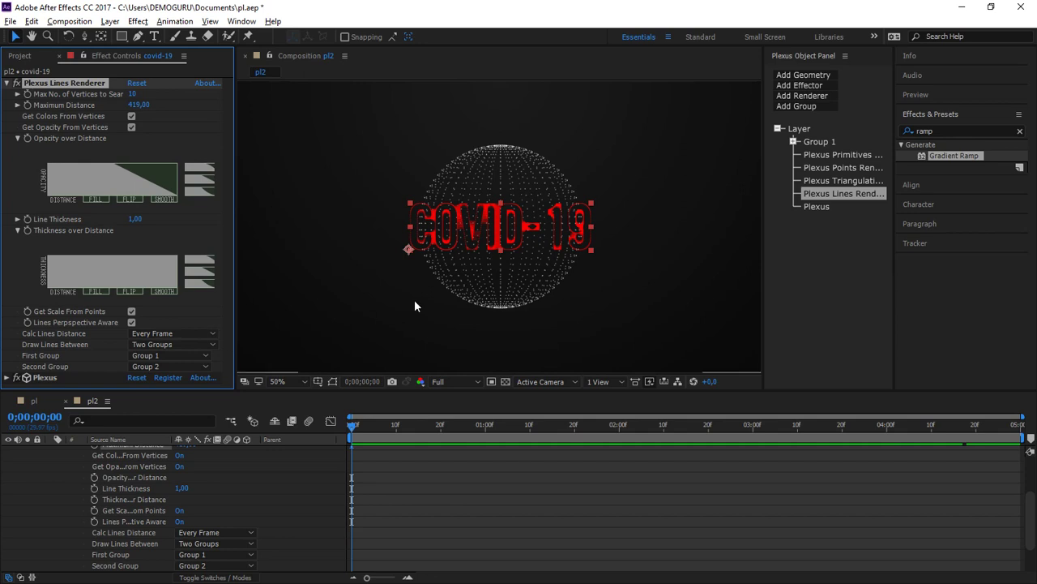
{"action": "left_click", "coordinate": [289, 383]}
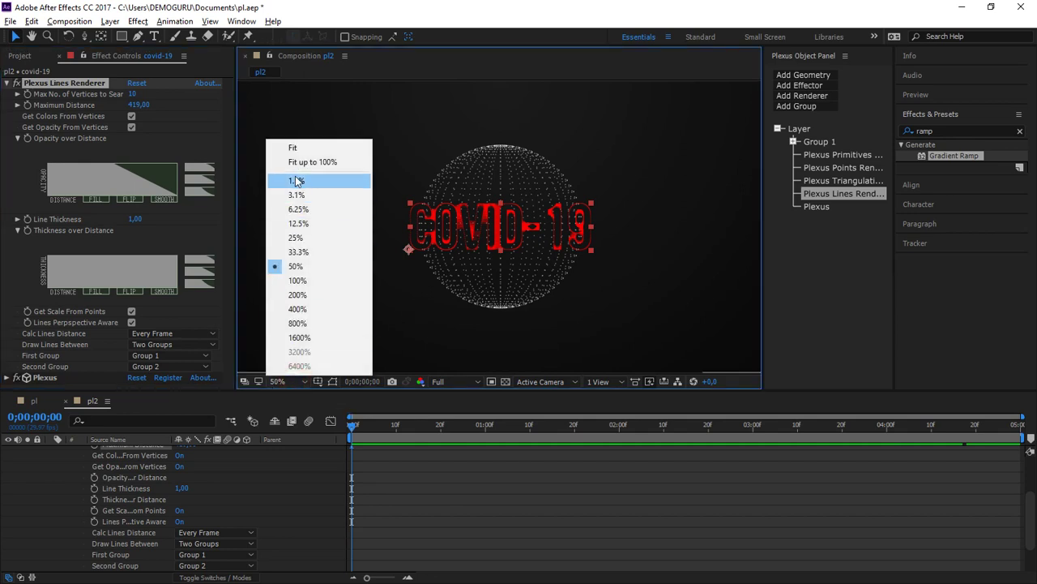
- Set the lines renderer's first group to Group 2 and second to Group 1
{"action": "left_click", "coordinate": [295, 146]}
{"action": "key", "text": "slash"}
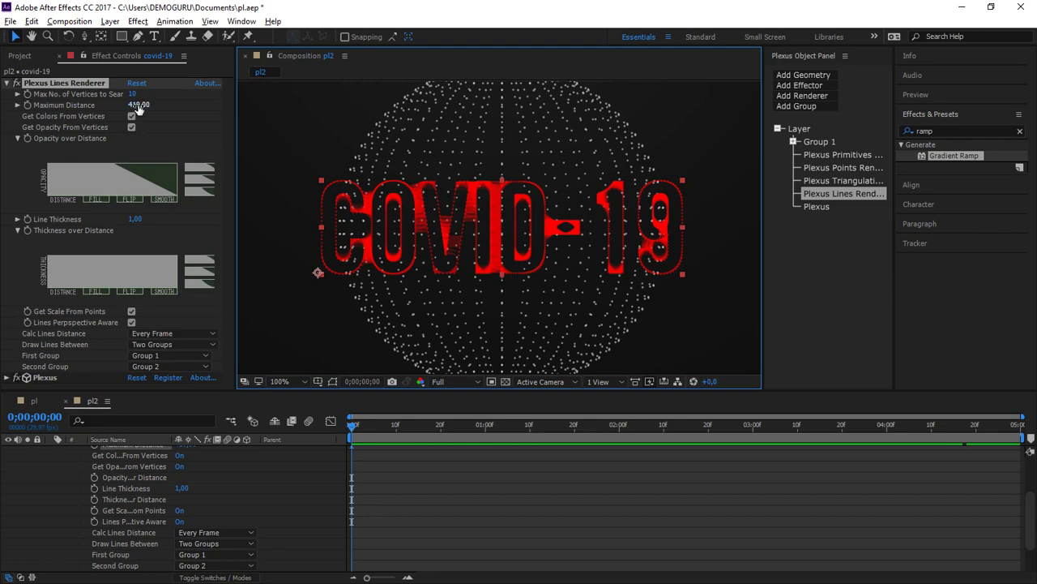
{"action": "left_click_drag", "start_coordinate": [138, 105], "coordinate": [149, 130]}
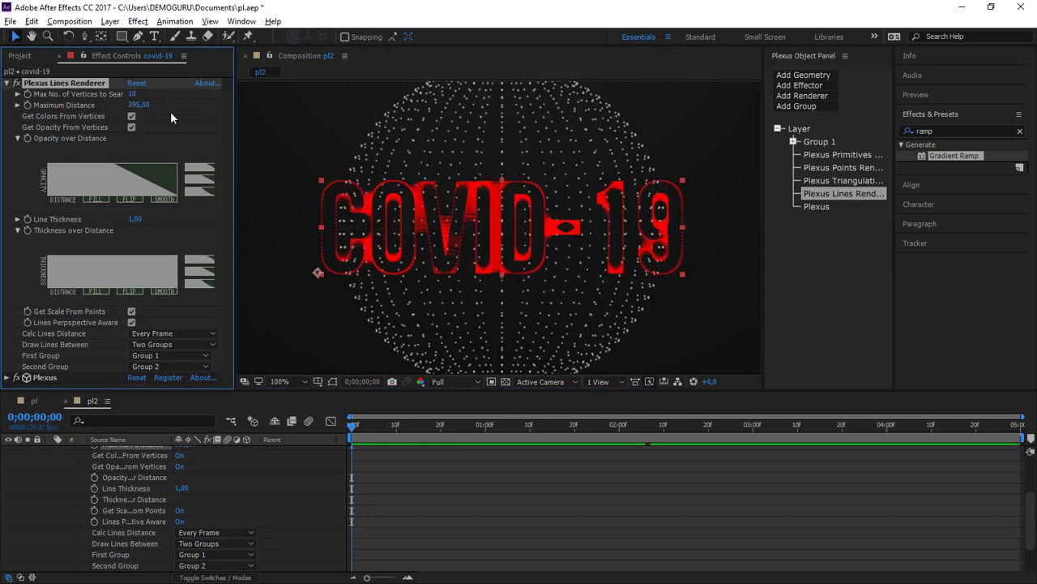
{"action": "left_click", "coordinate": [171, 357]}
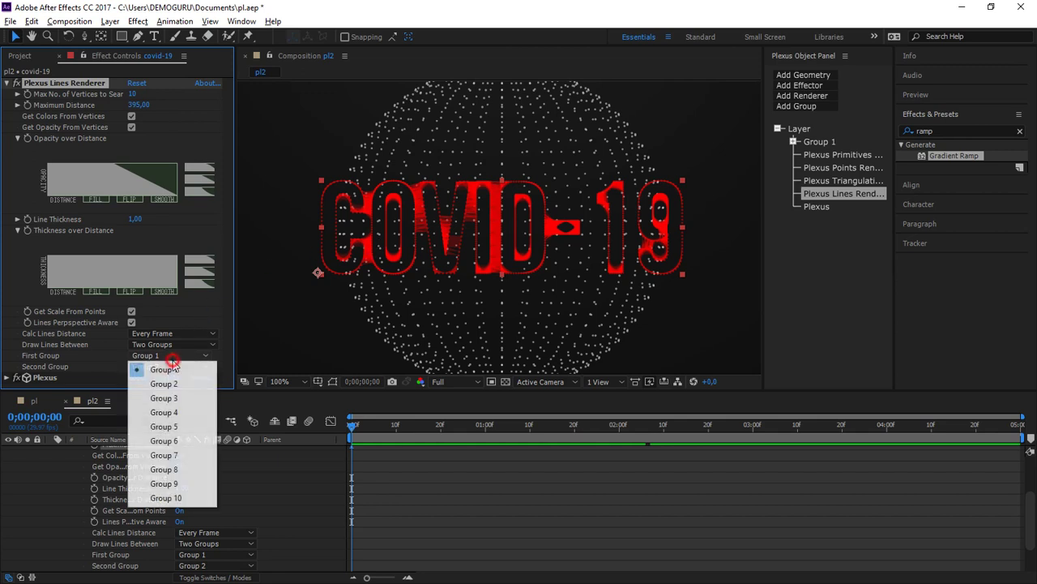
{"action": "left_click", "coordinate": [186, 384]}
{"action": "left_click", "coordinate": [172, 366]}
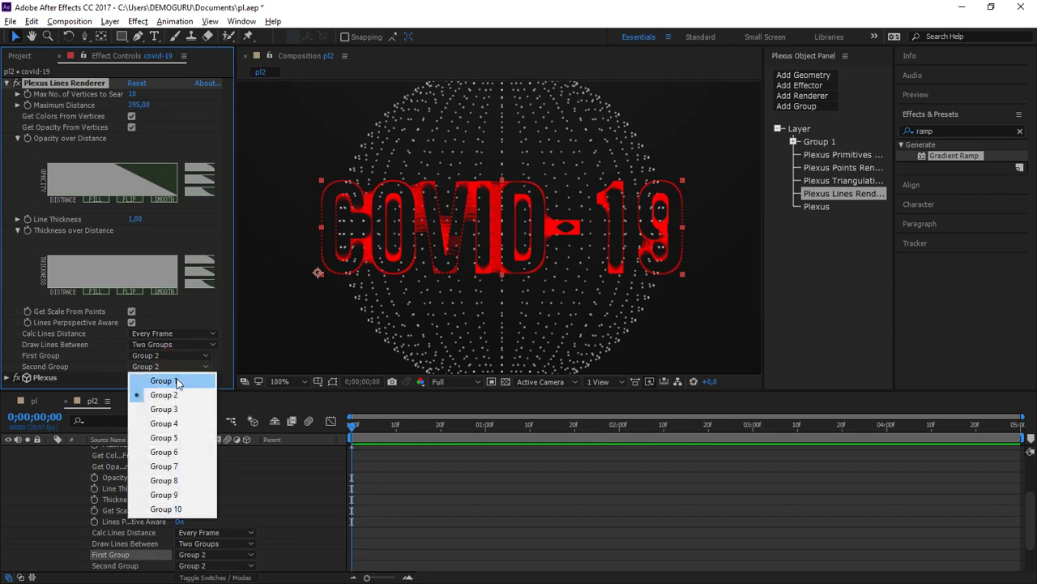
{"action": "left_click", "coordinate": [176, 380]}
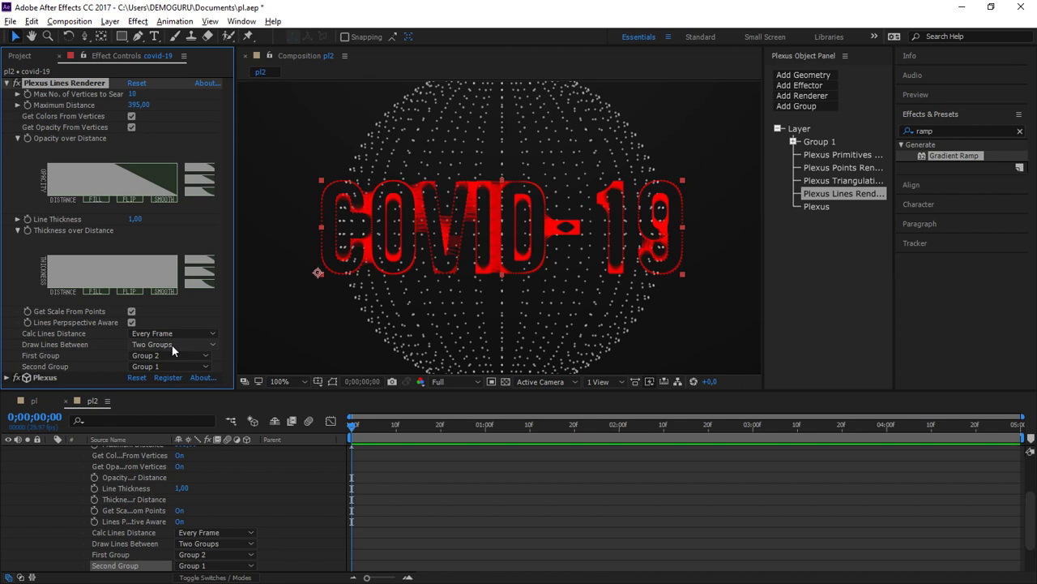
- Put the sphere primitive into Group 2
{"action": "left_click", "coordinate": [843, 193]}
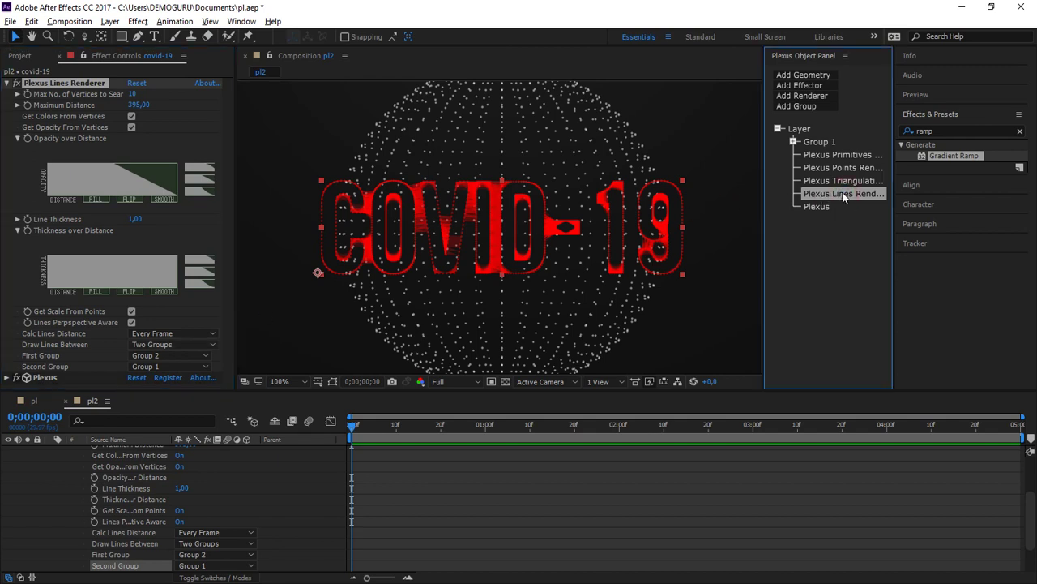
{"action": "left_click", "coordinate": [792, 142]}
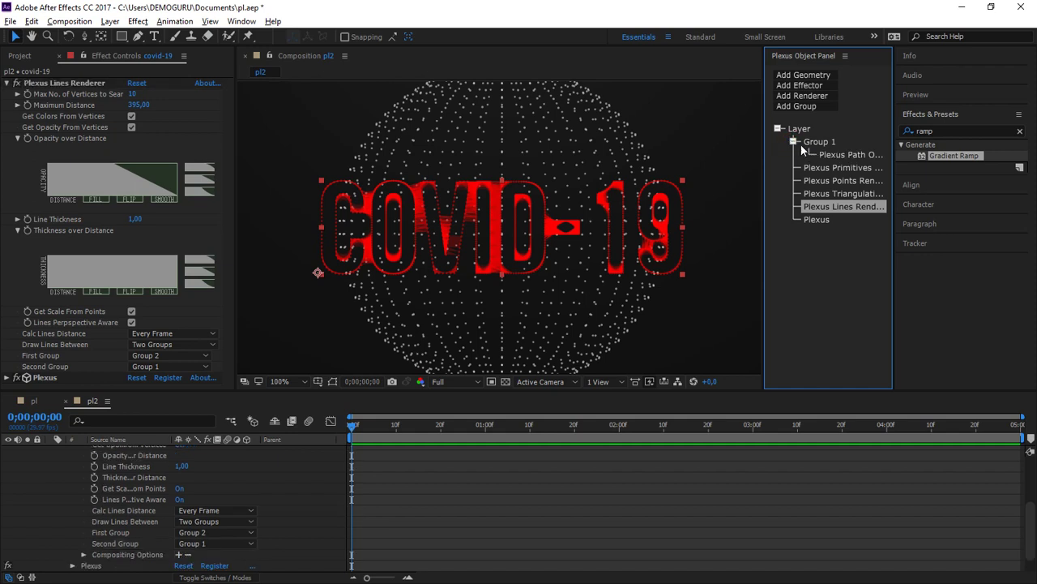
{"action": "left_click", "coordinate": [843, 168]}
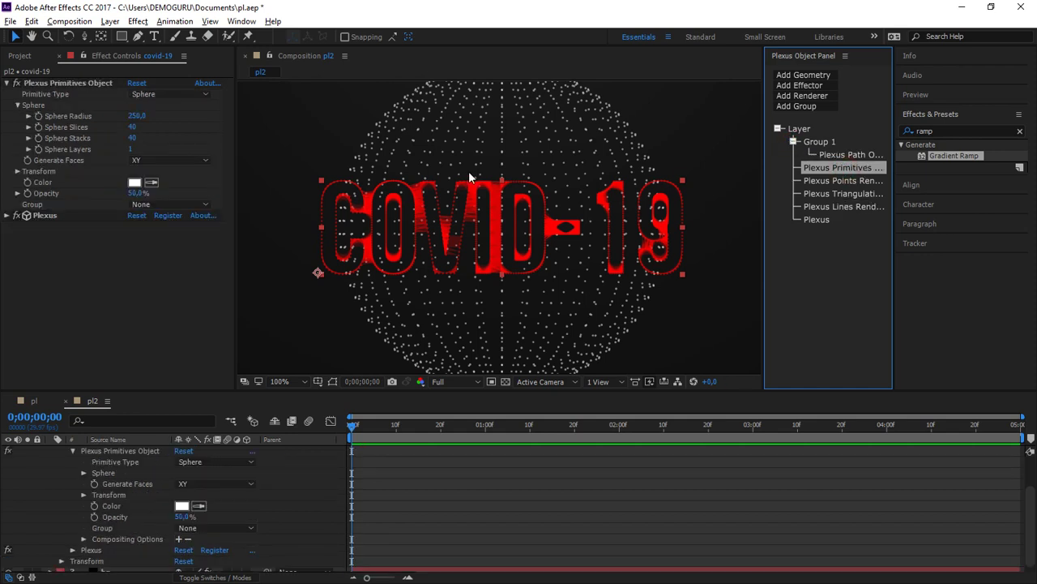
{"action": "left_click", "coordinate": [161, 203]}
{"action": "left_click", "coordinate": [191, 232]}
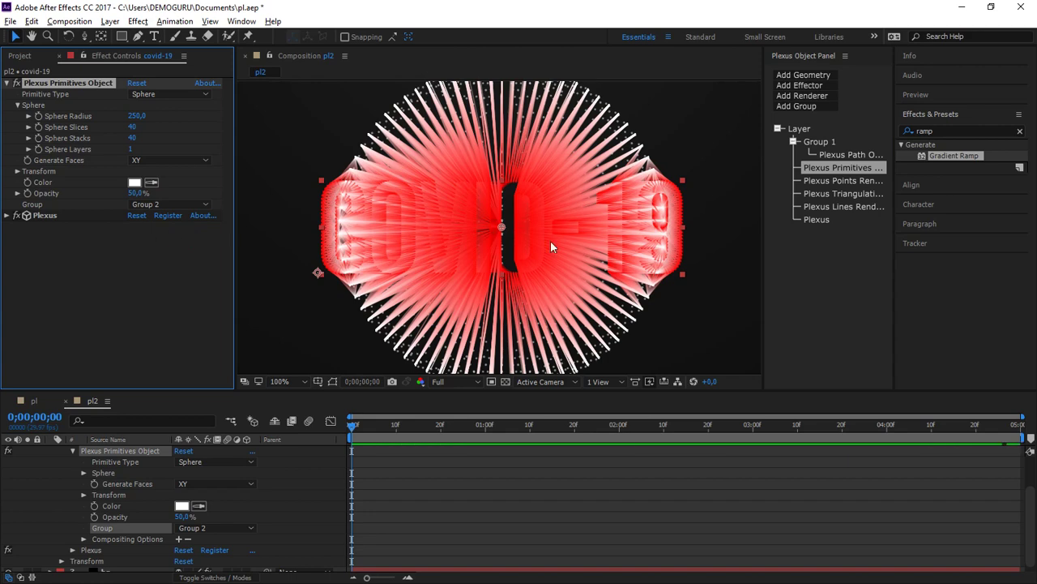
- Set the lines renderer's Maximum Distance to 200
{"action": "left_click", "coordinate": [851, 207]}
{"action": "left_click", "coordinate": [139, 105]}
{"action": "type", "text": "200"}
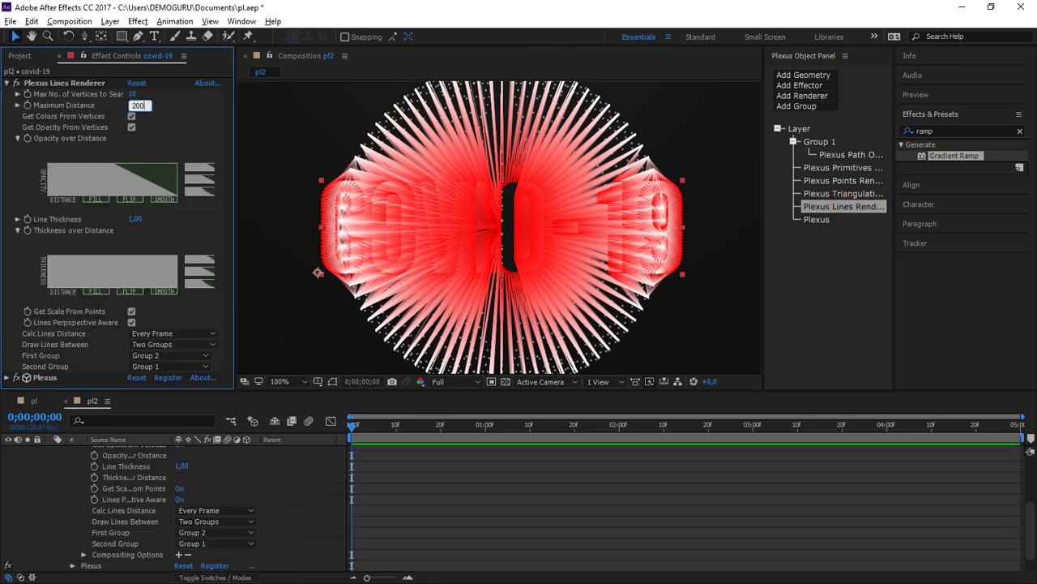
{"action": "key", "text": "Return"}
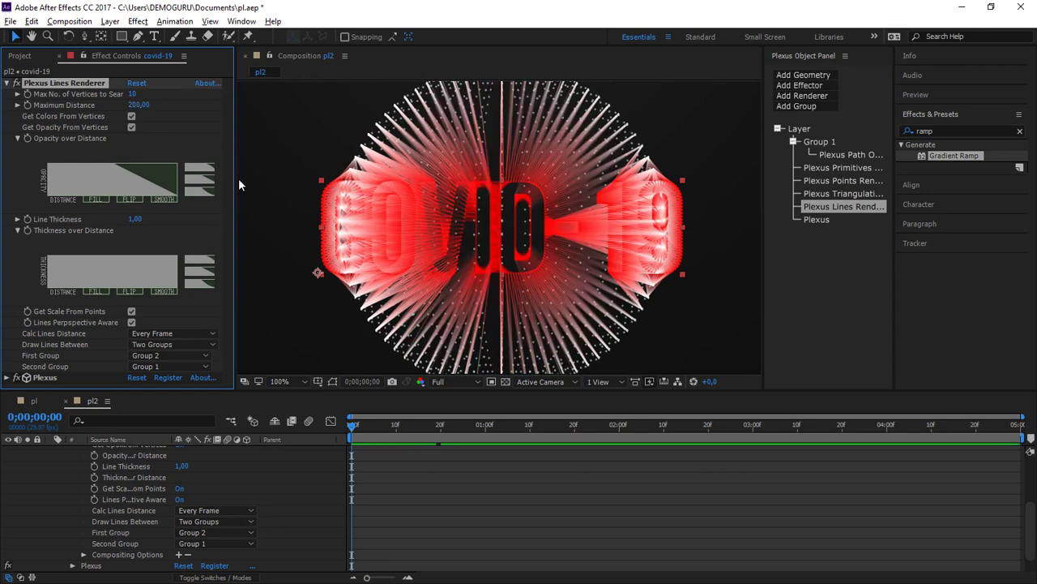
- Add a Transform effector under Group 2 and set its Effect Only Group to Group 2
{"action": "left_click", "coordinate": [800, 97]}
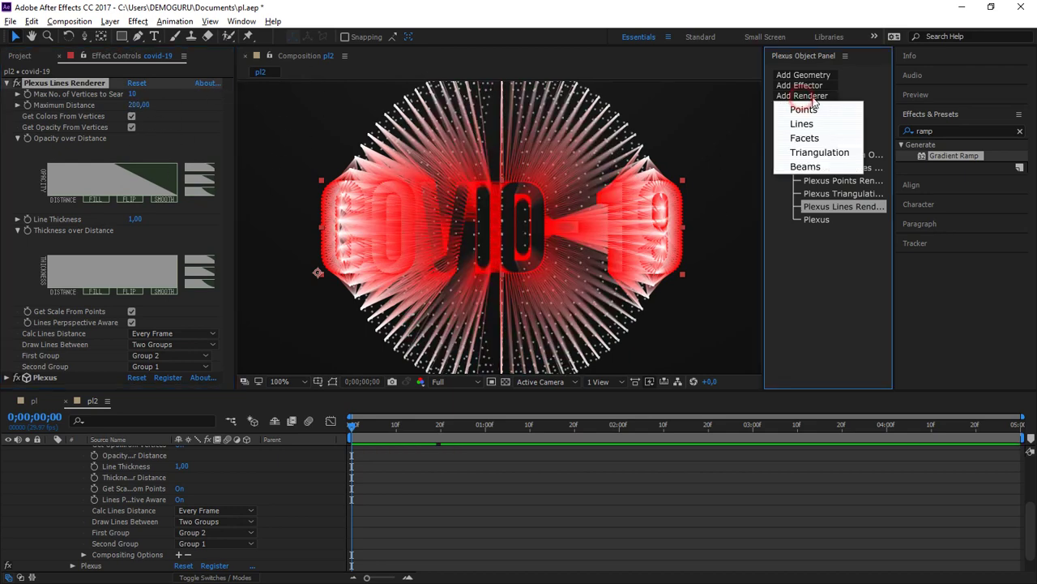
{"action": "mouse_move", "coordinate": [813, 86]}
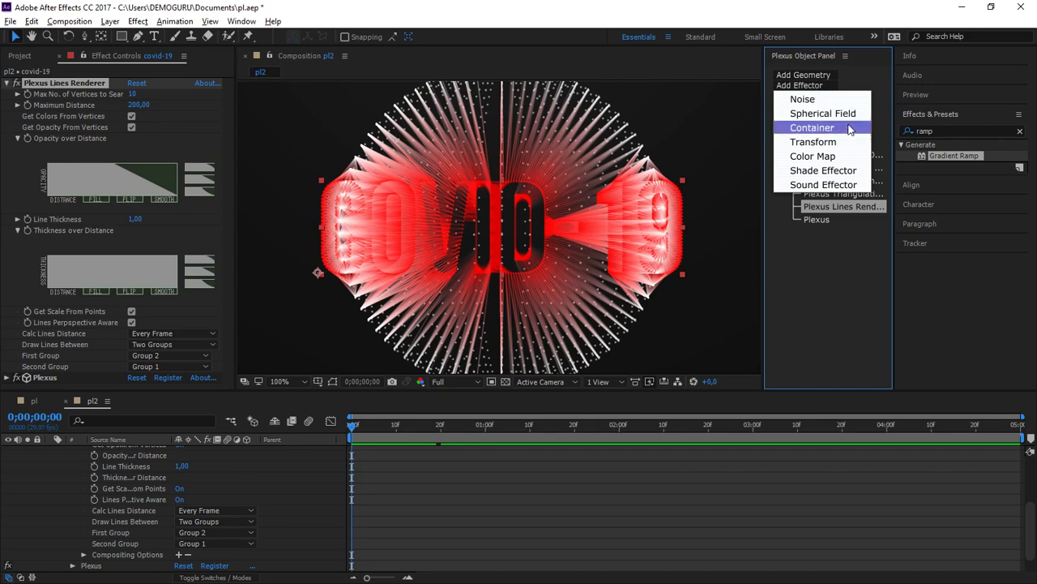
{"action": "left_click", "coordinate": [829, 148]}
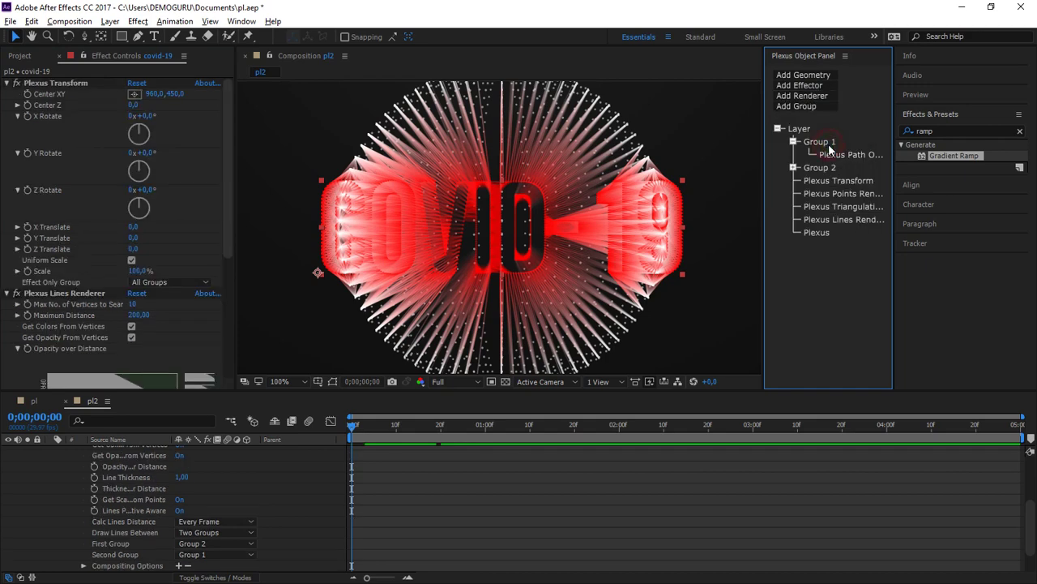
{"action": "left_click", "coordinate": [843, 182]}
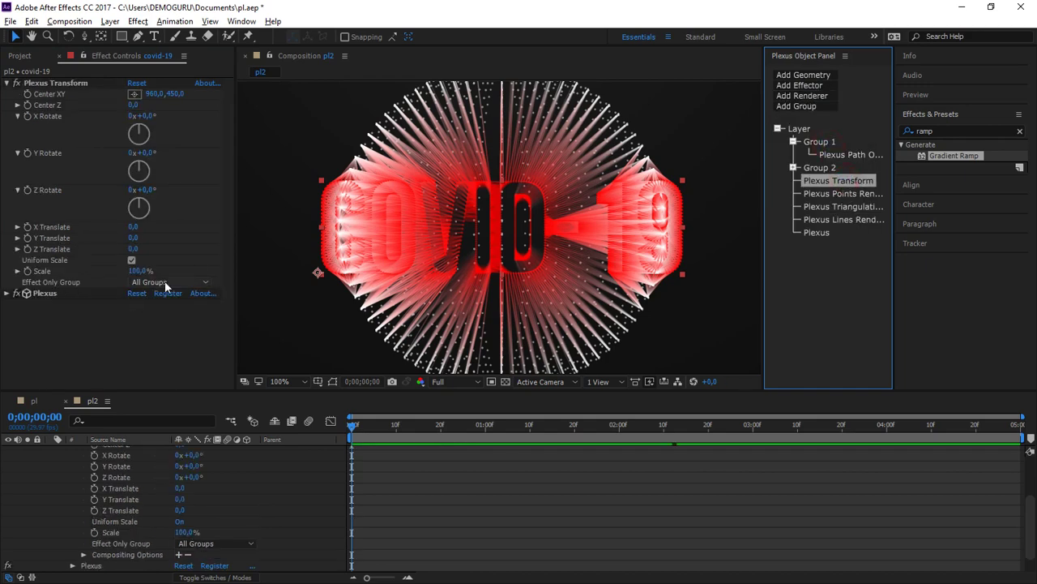
{"action": "left_click", "coordinate": [168, 282]}
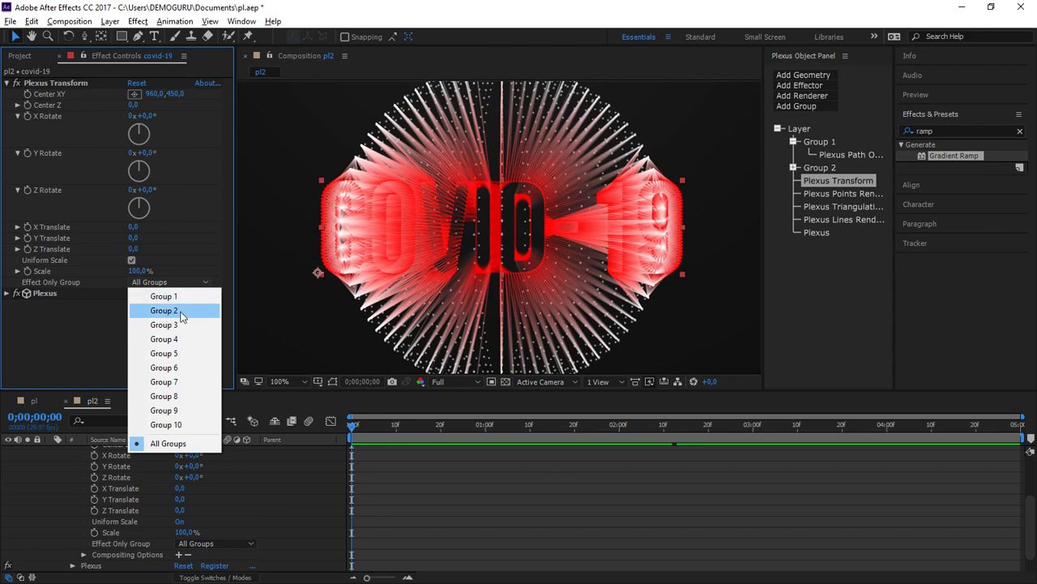
{"action": "left_click", "coordinate": [181, 313]}
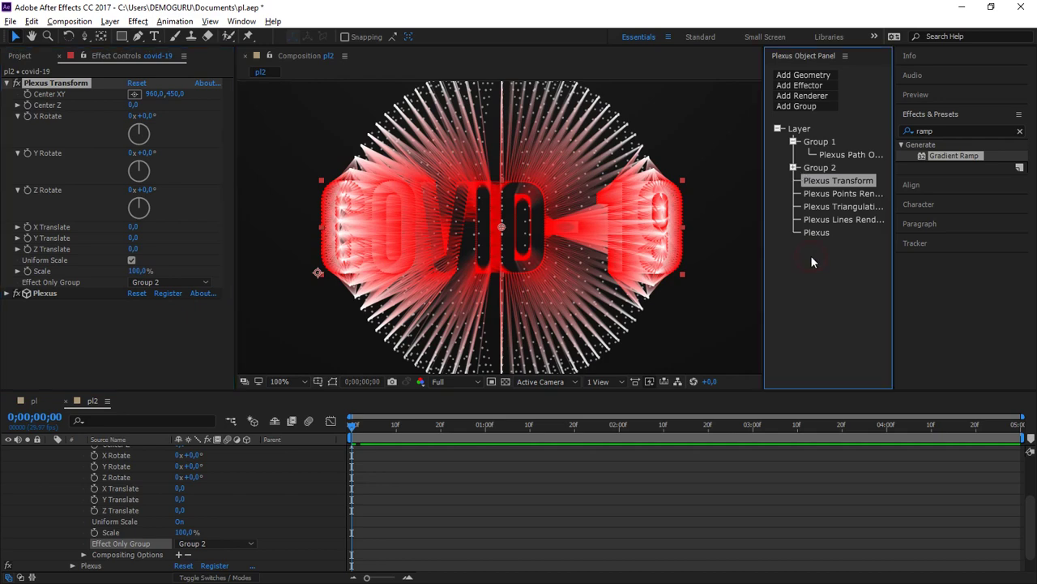
{"action": "left_click", "coordinate": [793, 168]}
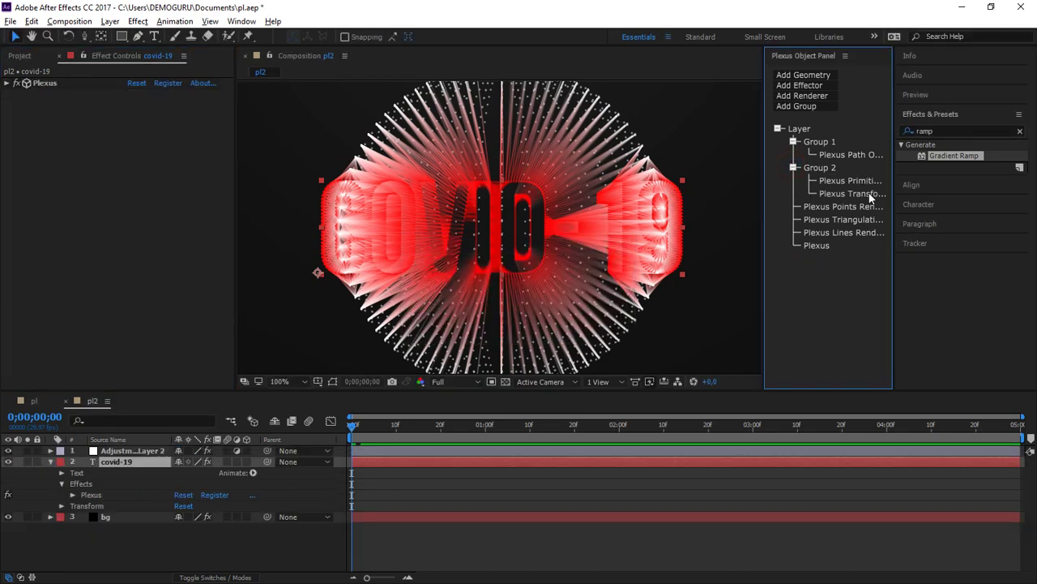
- Link the sphere primitive's Color to Adjustment Layer 2's red Color Control with an expression, then save
{"action": "left_click", "coordinate": [854, 185]}
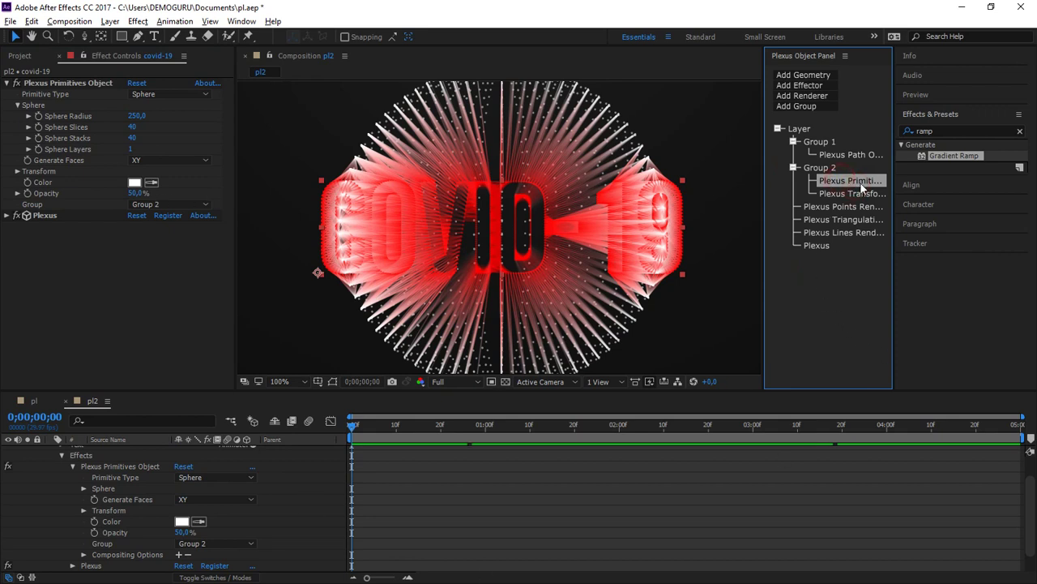
{"action": "left_click", "coordinate": [28, 183], "text": "alt"}
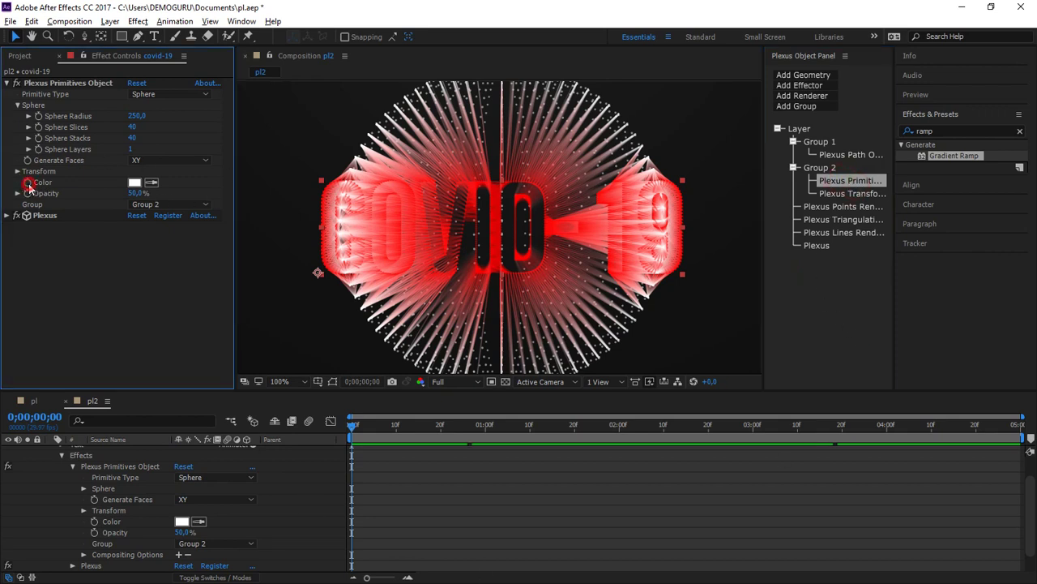
{"action": "left_click", "coordinate": [295, 529]}
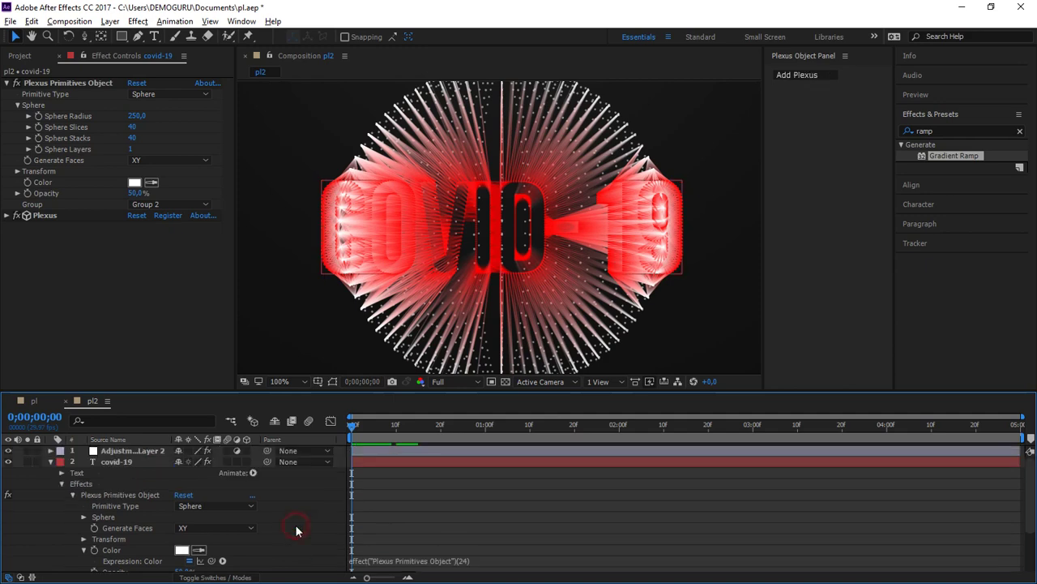
{"action": "left_click", "coordinate": [145, 452]}
{"action": "scroll", "coordinate": [273, 477], "scroll_direction": "down", "scroll_amount": 1}
{"action": "left_click_drag", "start_coordinate": [212, 527], "coordinate": [80, 94]}
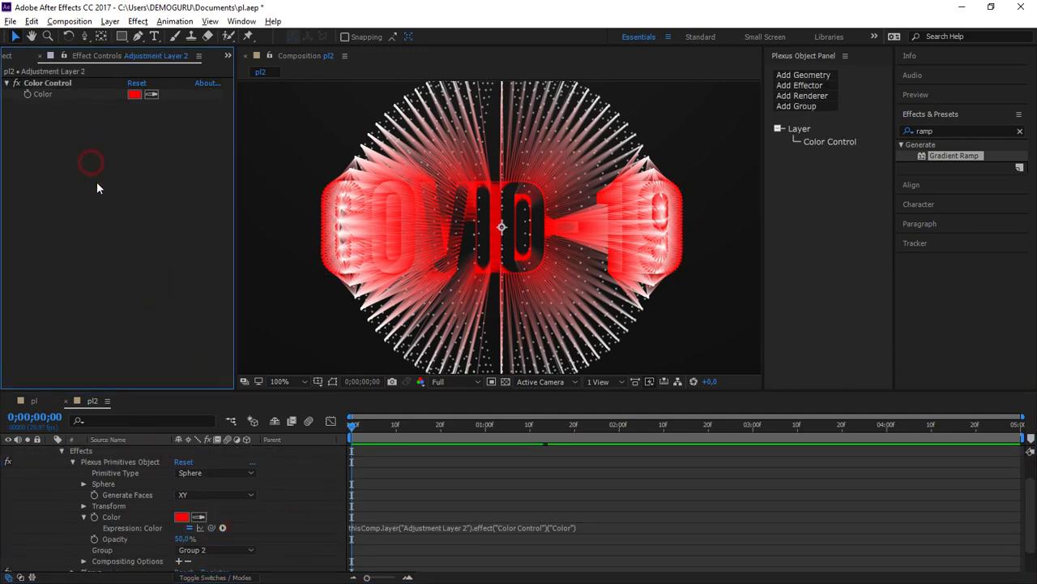
{"action": "key", "text": "ctrl+s"}
- Collapse and reselect the covid-19 layer to bring up the Plexus Transform settings
{"action": "scroll", "coordinate": [45, 472], "scroll_direction": "up", "scroll_amount": 1}
{"action": "left_click", "coordinate": [50, 462]}
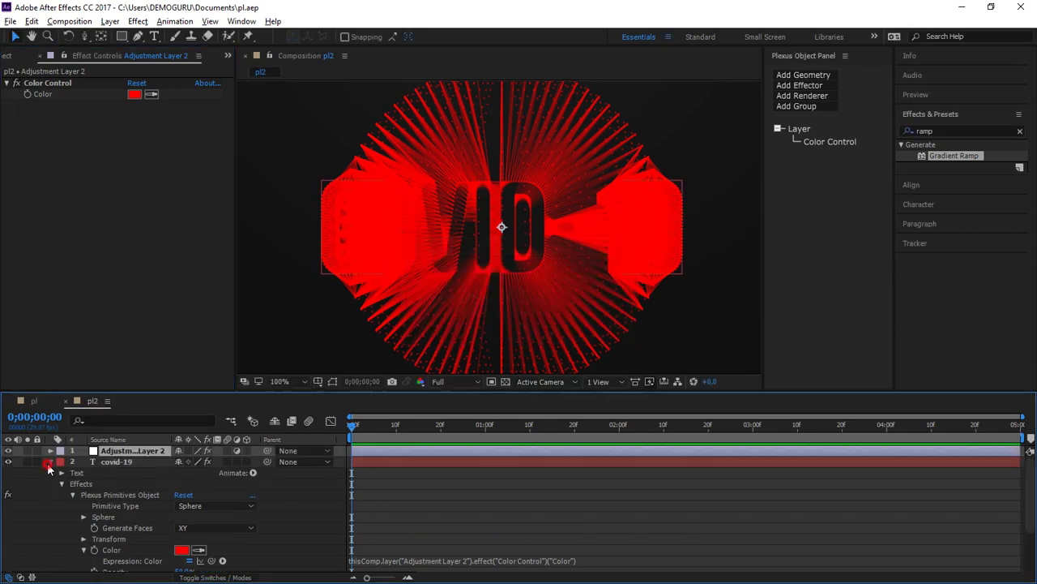
{"action": "left_click", "coordinate": [132, 461]}
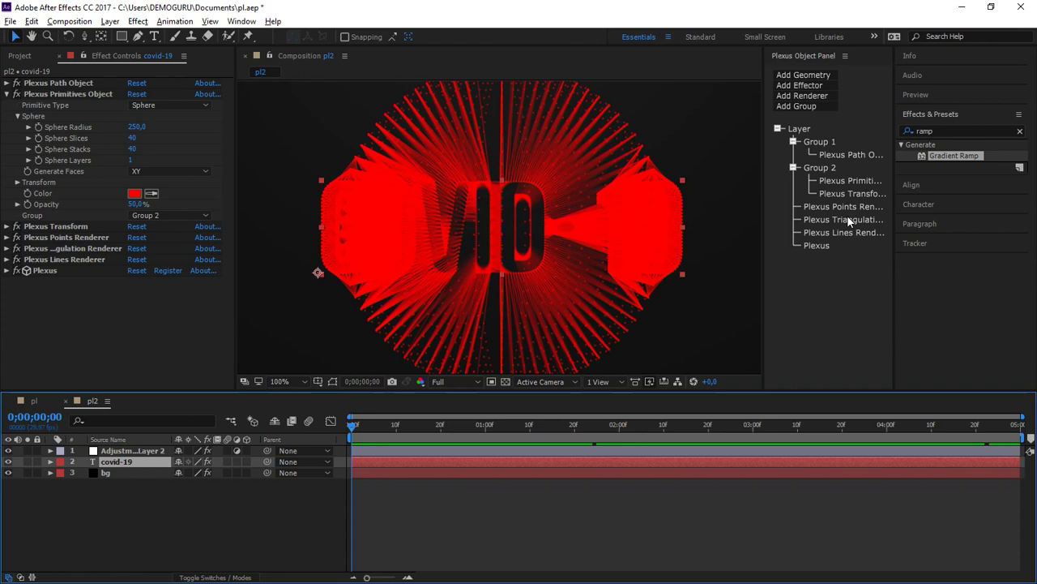
{"action": "left_click", "coordinate": [843, 194]}
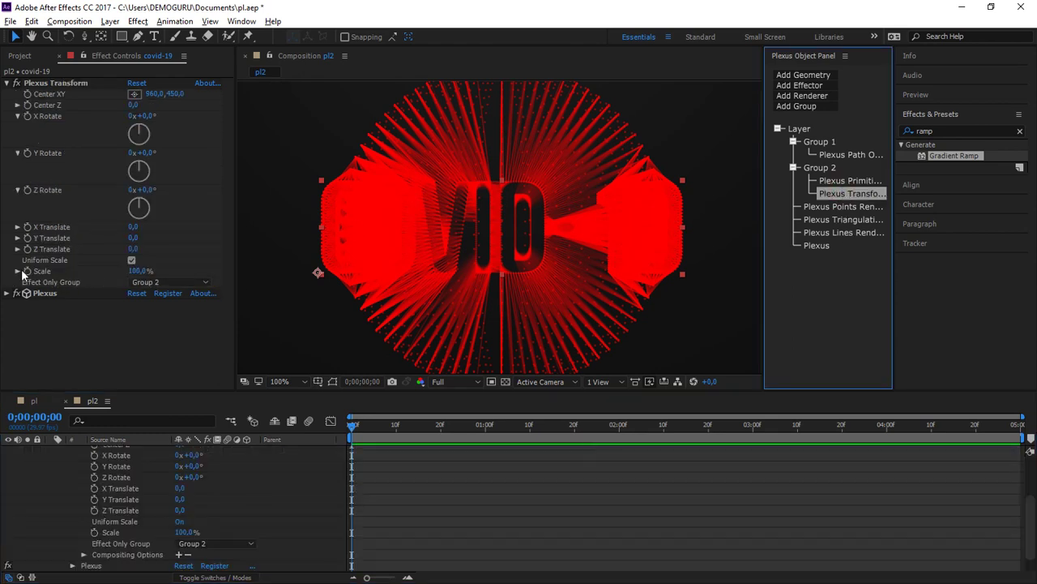
- Set the Plexus Primitives Sphere Radius to 500
{"action": "left_click", "coordinate": [851, 181]}
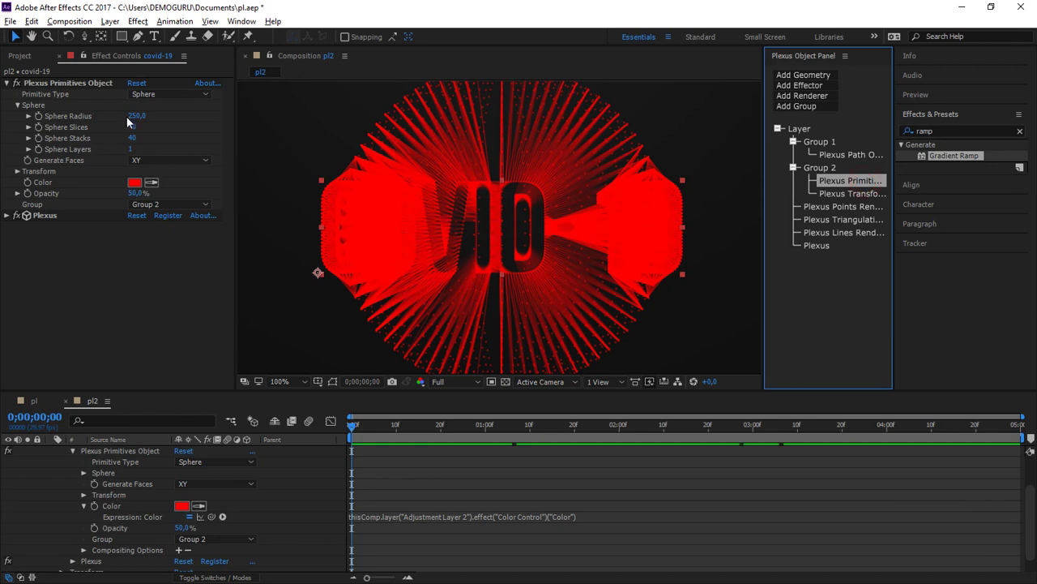
{"action": "left_click_drag", "start_coordinate": [129, 116], "coordinate": [316, 131]}
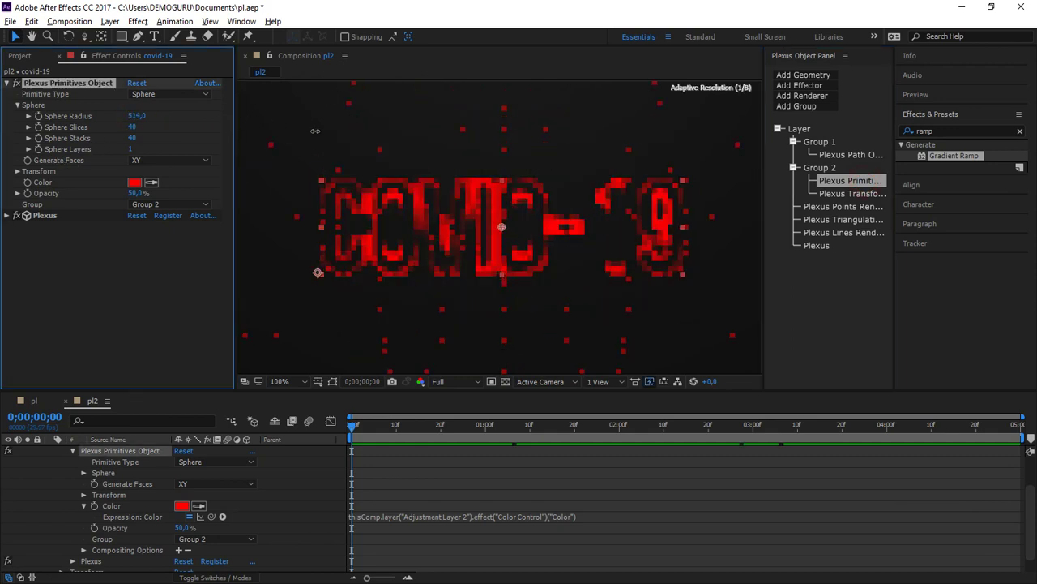
{"action": "type", "text": "00"}
{"action": "key", "text": "Return"}
{"action": "left_click", "coordinate": [138, 116]}
{"action": "type", "text": "500"}
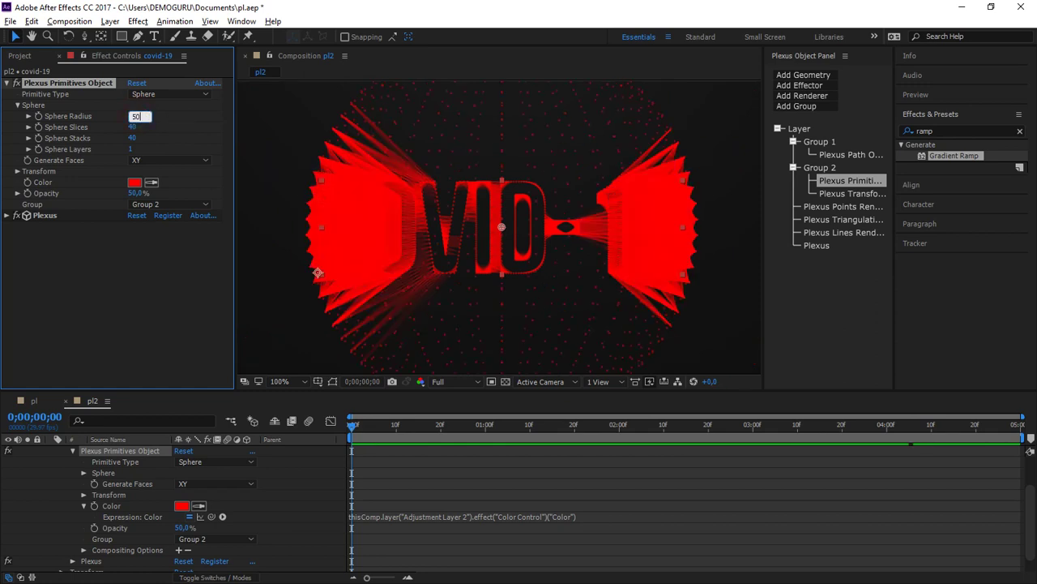
{"action": "key", "text": "Return"}
- Raise the Plexus Lines Renderer's Maximum Distance to 299
{"action": "scroll", "coordinate": [562, 196], "scroll_direction": "down", "scroll_amount": 2}
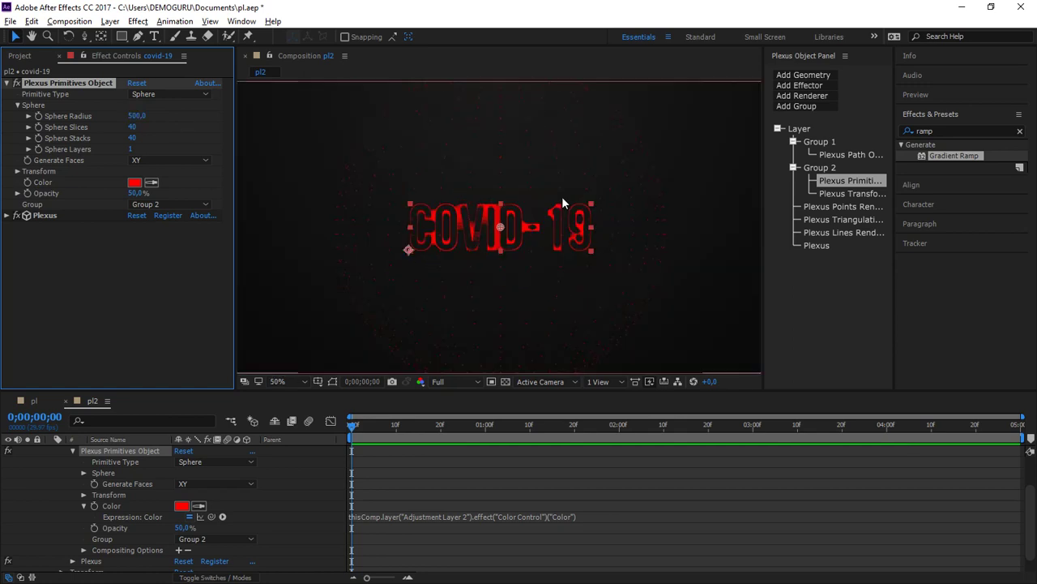
{"action": "scroll", "coordinate": [515, 231], "scroll_direction": "up", "scroll_amount": 2}
{"action": "scroll", "coordinate": [597, 230], "scroll_direction": "down", "scroll_amount": 2}
{"action": "left_click", "coordinate": [843, 232]}
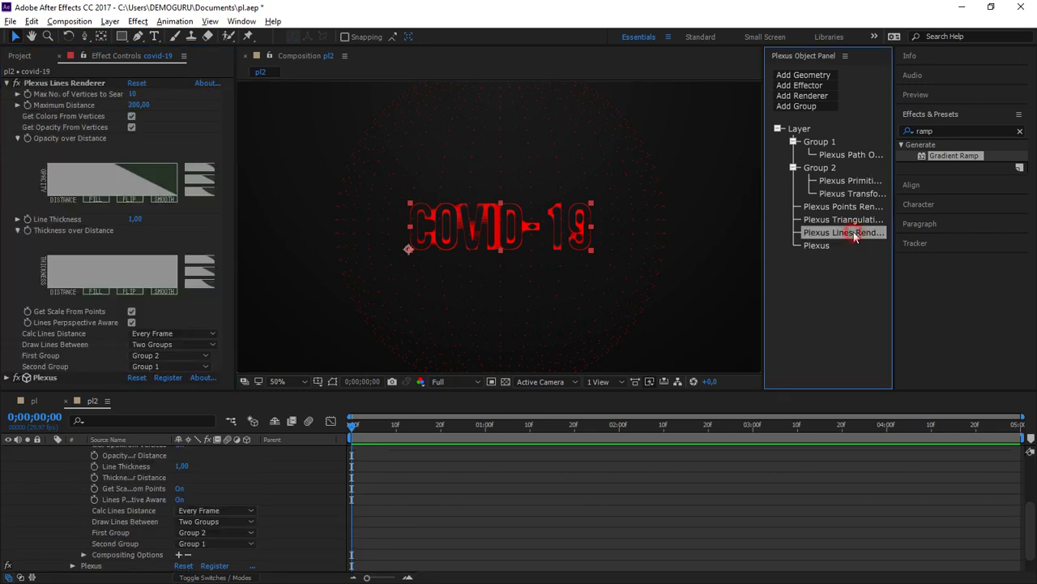
{"action": "mouse_move", "coordinate": [138, 105]}
{"action": "left_mouse_down"}
{"action": "mouse_move", "coordinate": [232, 108]}
{"action": "mouse_move", "coordinate": [208, 107]}
{"action": "left_mouse_up"}
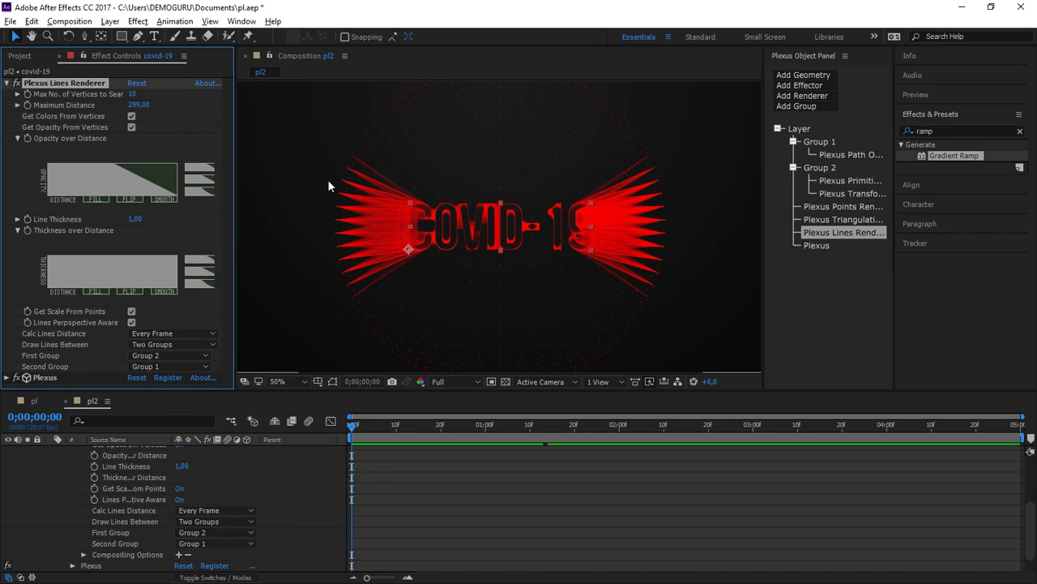
{"action": "left_click", "coordinate": [816, 95]}
{"action": "left_click", "coordinate": [854, 86]}
{"action": "left_click", "coordinate": [821, 87]}
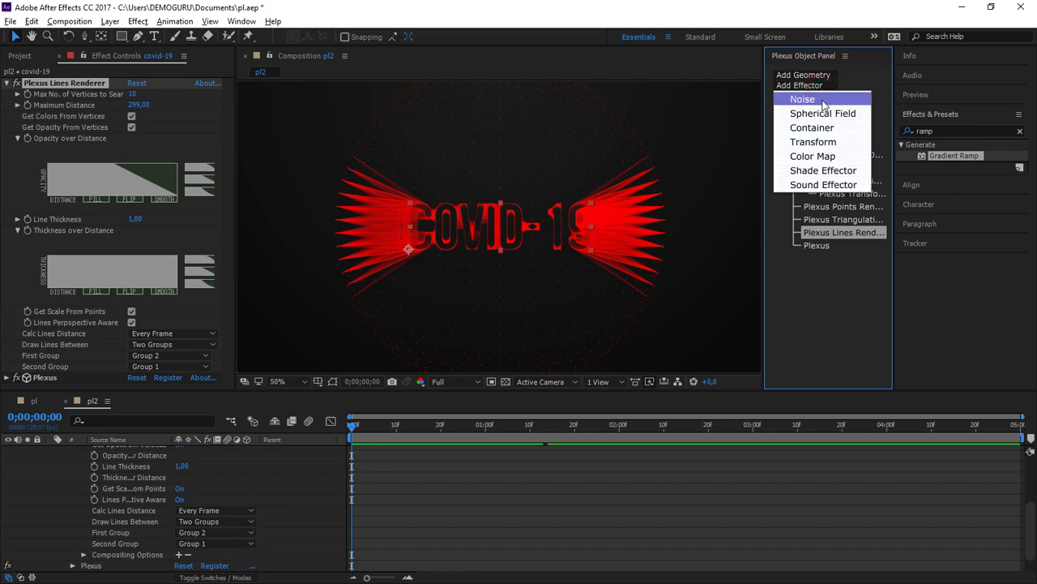
- Add a Noise effector restricted to Group 2 with Noise Amplitude 164, viewer back at 100%
{"action": "left_click", "coordinate": [822, 99]}
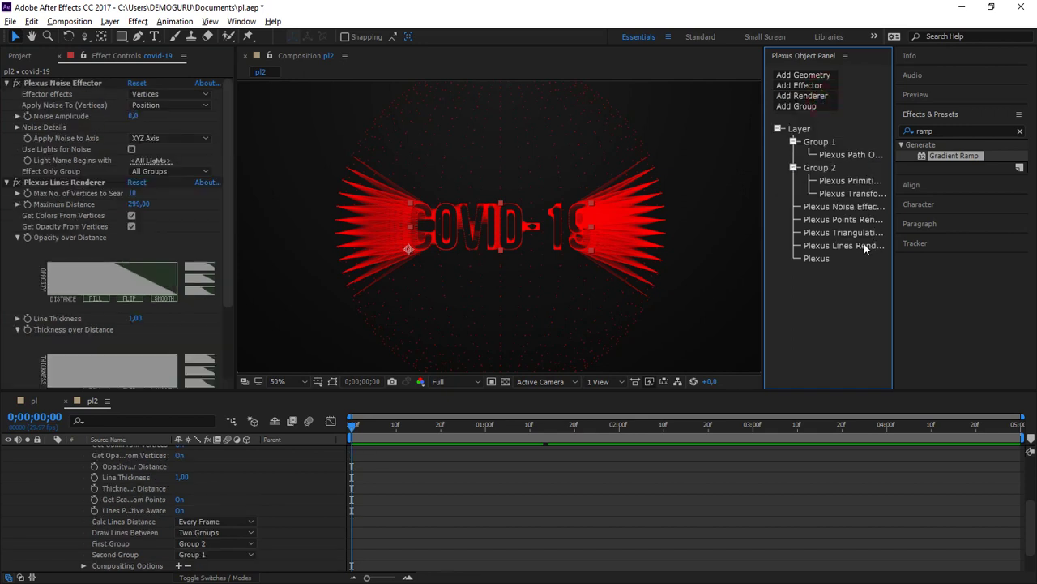
{"action": "left_click", "coordinate": [849, 208]}
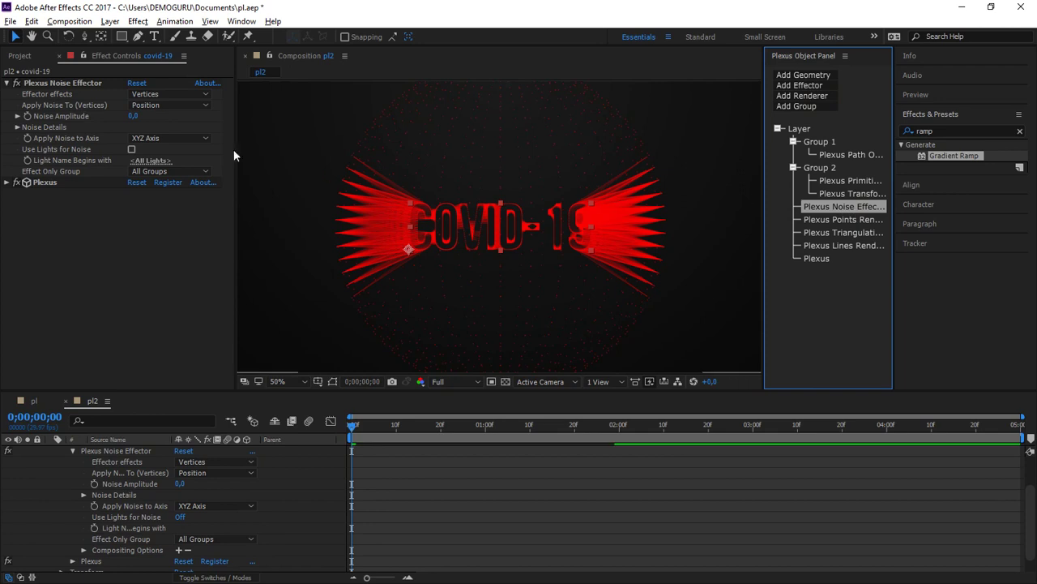
{"action": "left_click", "coordinate": [167, 171]}
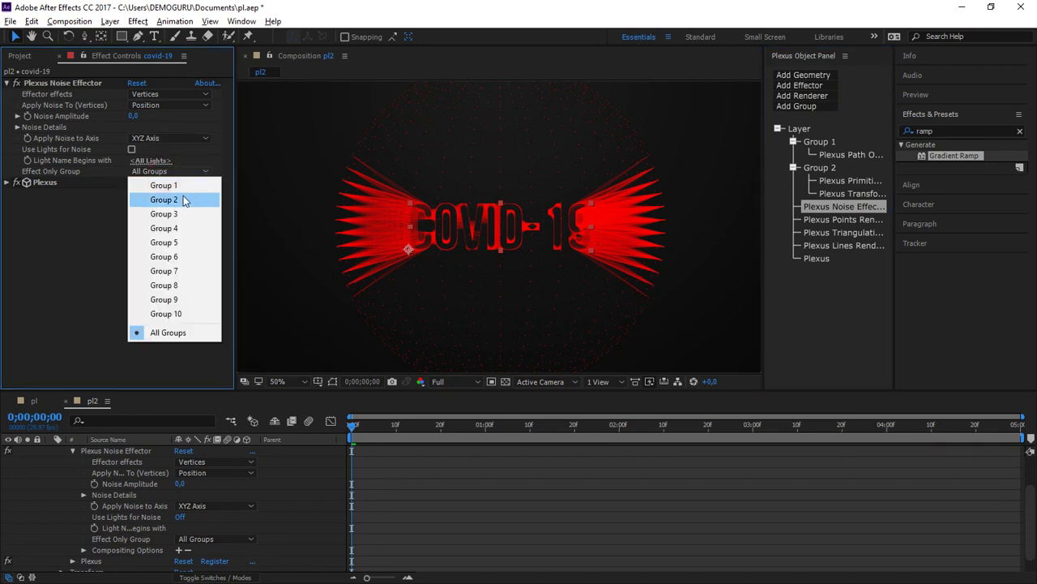
{"action": "left_click", "coordinate": [183, 200]}
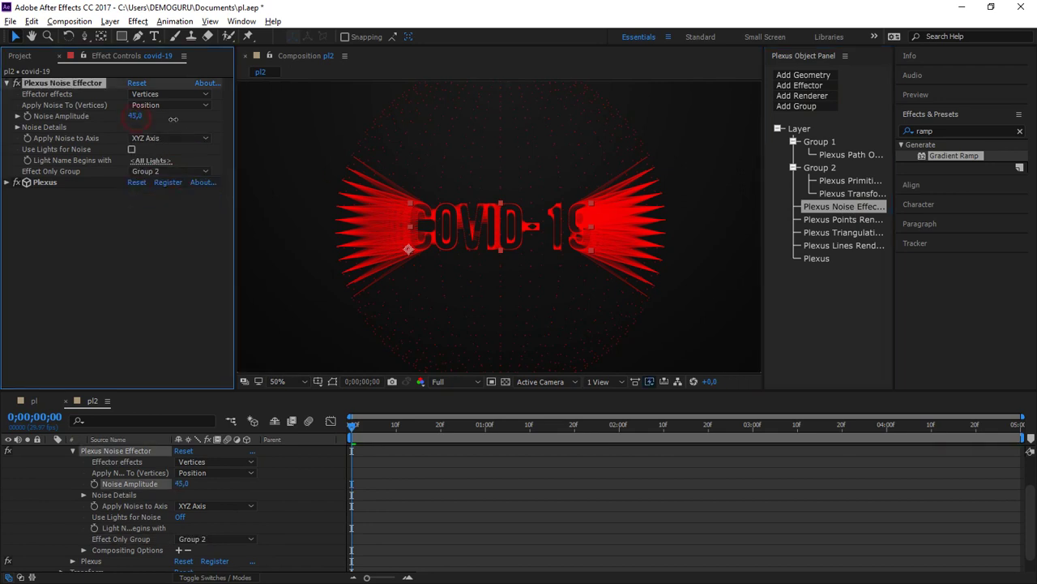
{"action": "left_click_drag", "start_coordinate": [134, 116], "coordinate": [244, 120]}
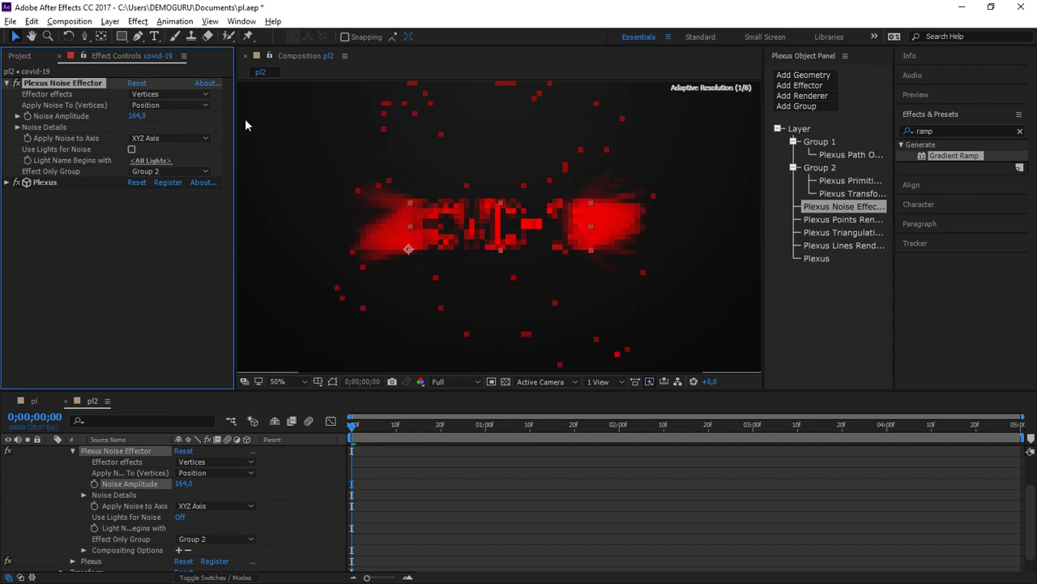
{"action": "left_click", "coordinate": [293, 379]}
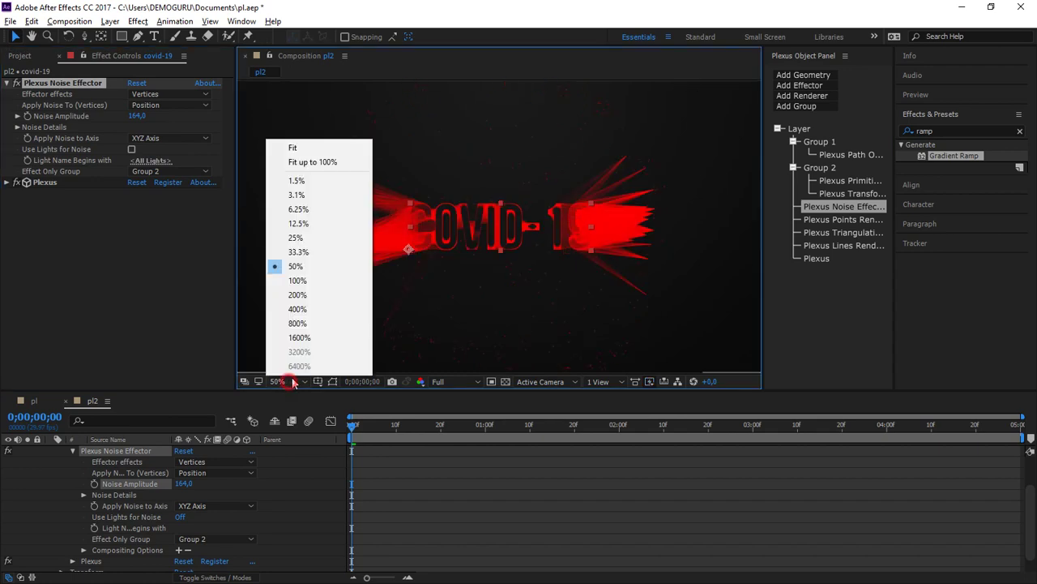
{"action": "left_click", "coordinate": [287, 143]}
{"action": "scroll", "coordinate": [568, 227], "scroll_direction": "up", "scroll_amount": 1}
{"action": "scroll", "coordinate": [568, 227], "scroll_direction": "down", "scroll_amount": 1}
{"action": "scroll", "coordinate": [571, 227], "scroll_direction": "up", "scroll_amount": 1}
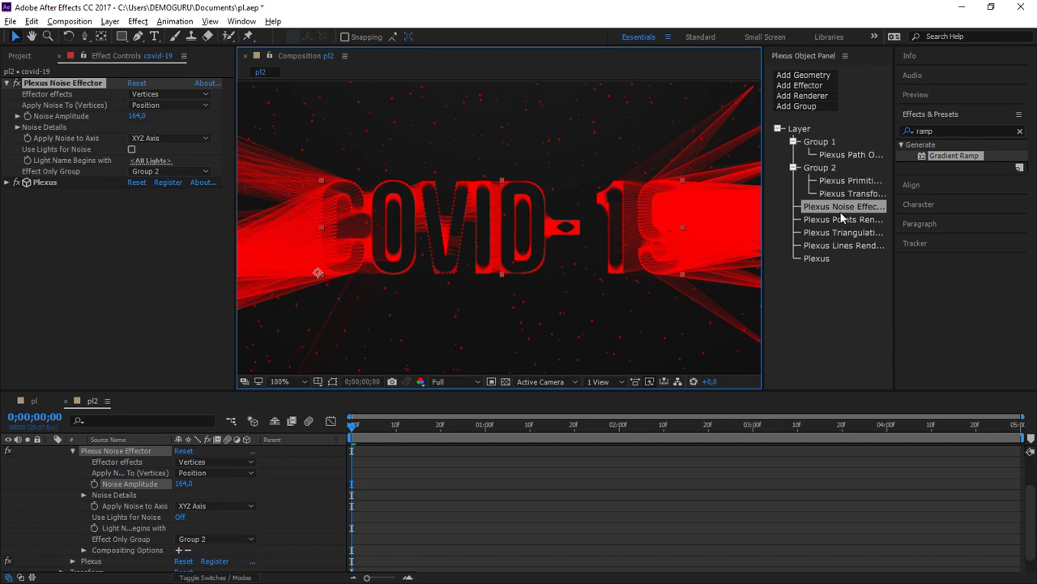
- Scrub the Plexus Primitives Sphere Radius up to 434
{"action": "left_click", "coordinate": [848, 181]}
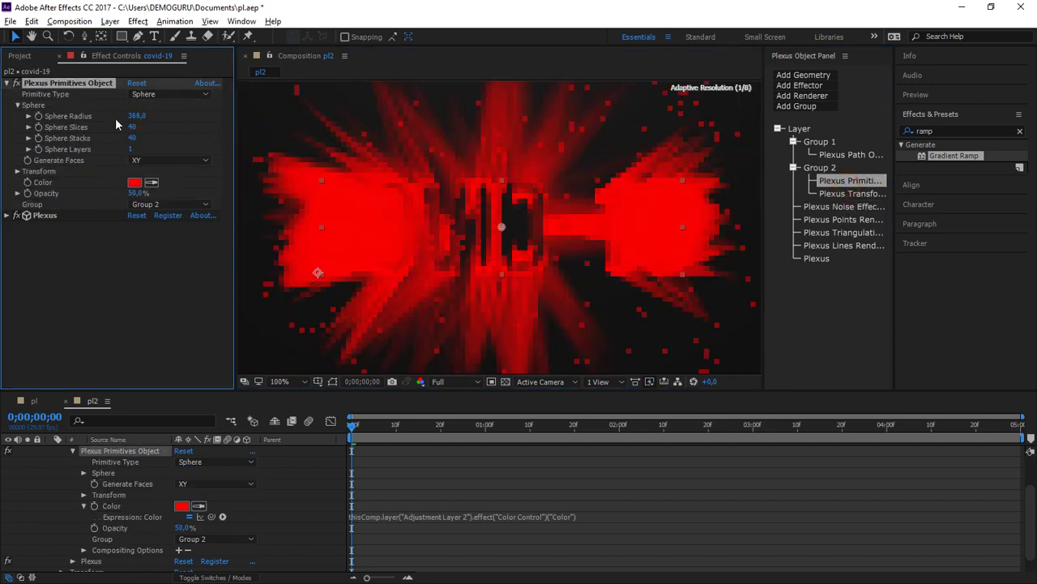
{"action": "left_click_drag", "start_coordinate": [145, 116], "coordinate": [168, 122]}
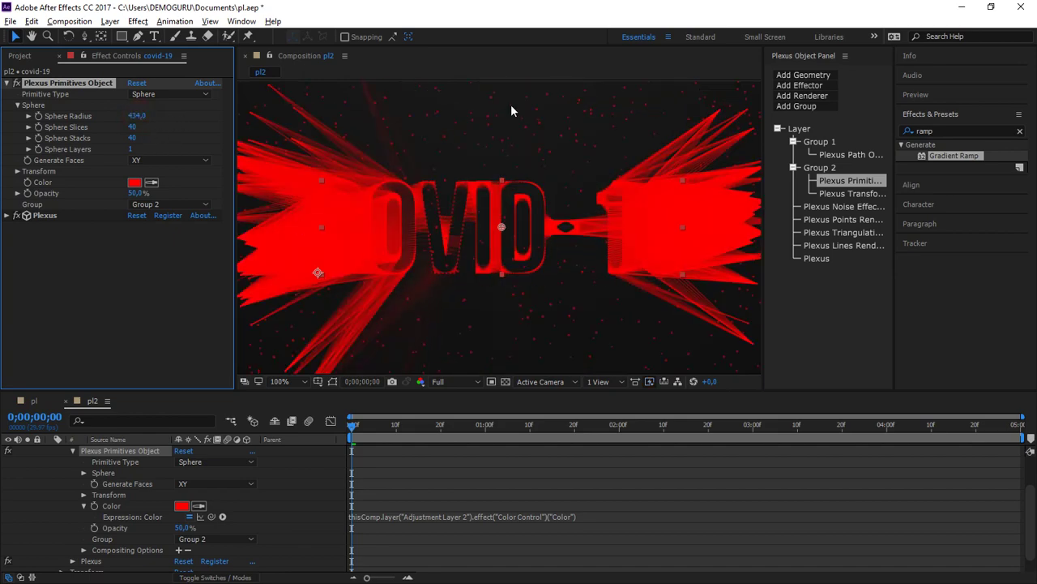
{"action": "left_click", "coordinate": [850, 234]}
- Set the Plexus Lines Renderer's Line Thickness to 0.30
{"action": "left_click", "coordinate": [849, 245]}
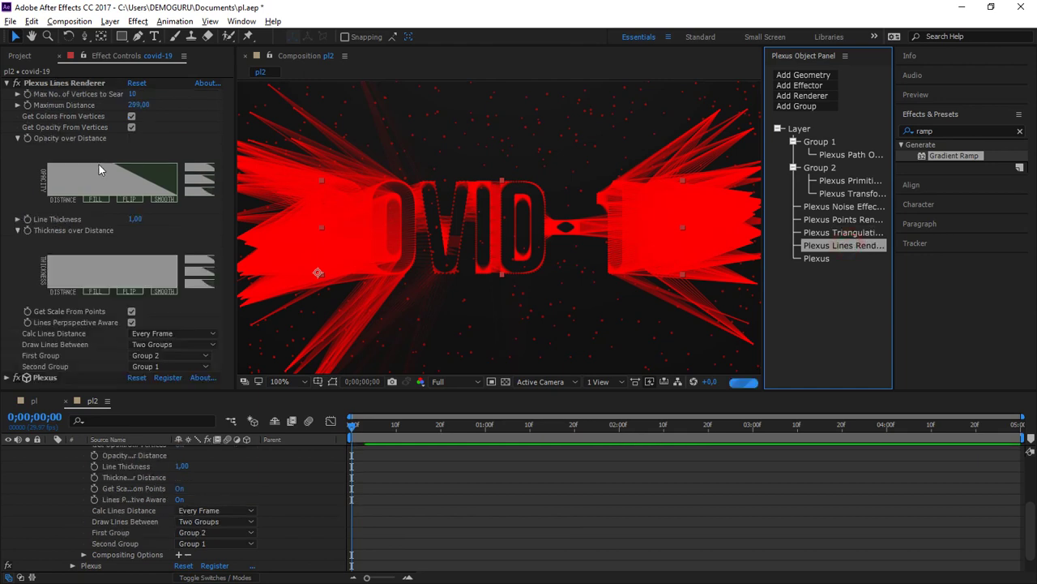
{"action": "left_click", "coordinate": [140, 220]}
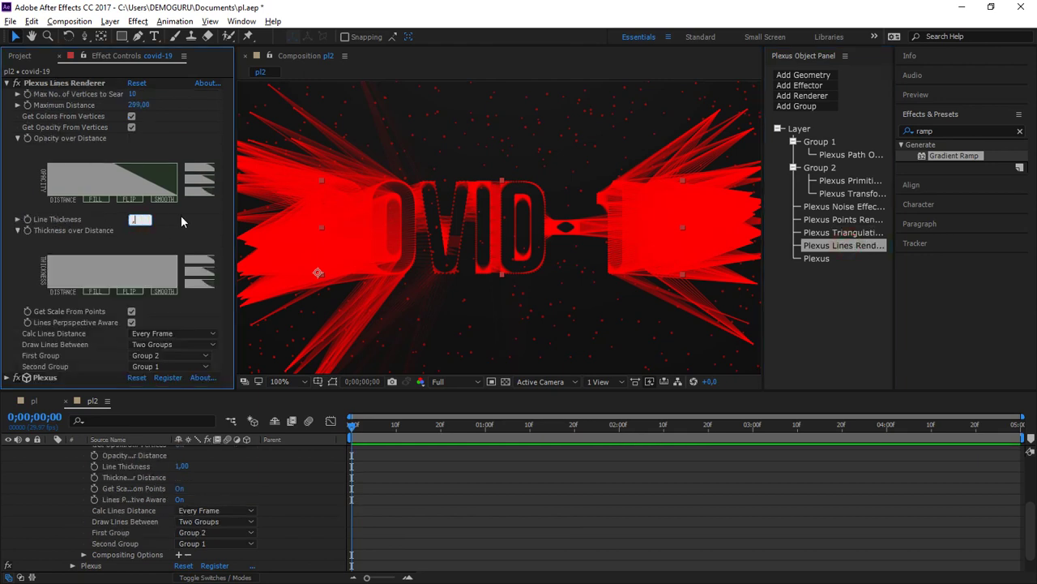
{"action": "type", "text": ",3"}
{"action": "key", "text": "Return"}
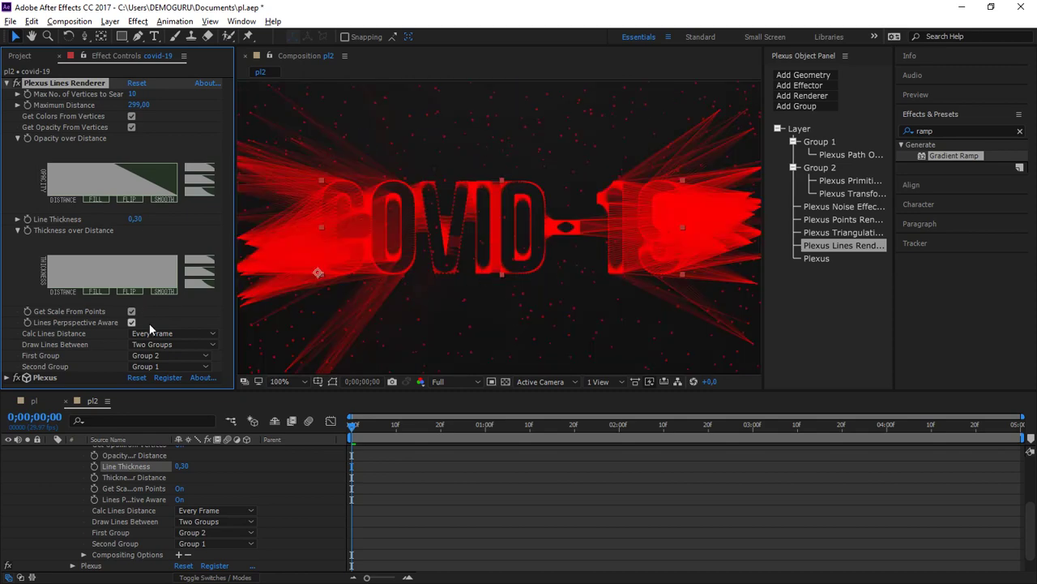
{"action": "left_click", "coordinate": [852, 194]}
{"action": "left_click", "coordinate": [850, 181]}
{"action": "left_click", "coordinate": [852, 194]}
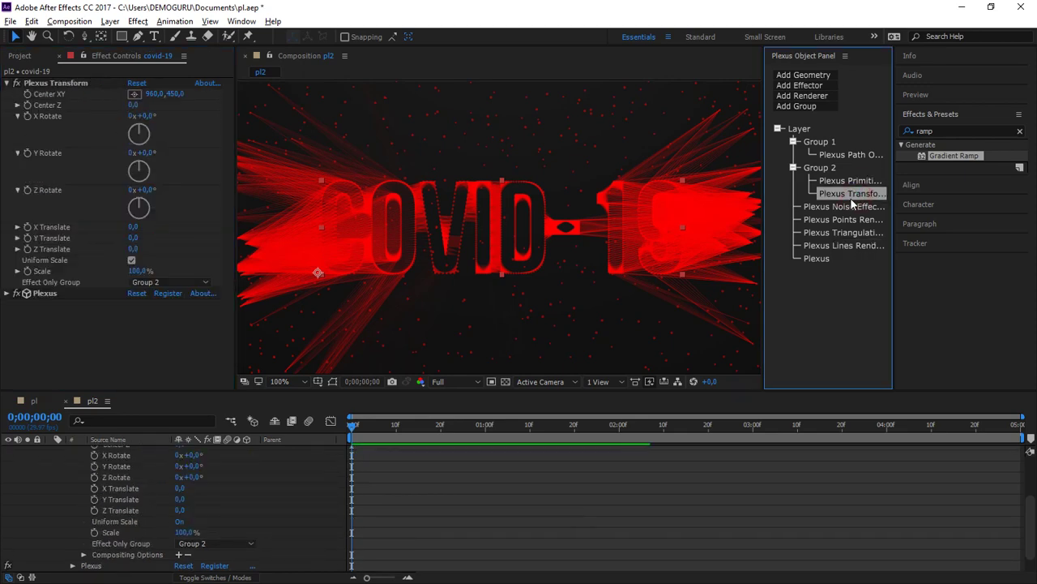
- Switch Plexus Transform to per-axis scaling and try out Y and Z stretches
{"action": "left_click", "coordinate": [131, 260]}
{"action": "left_click_drag", "start_coordinate": [135, 282], "coordinate": [316, 281]}
{"action": "scroll", "coordinate": [547, 224], "scroll_direction": "down", "scroll_amount": 2}
{"action": "key", "text": "ctrl+z"}
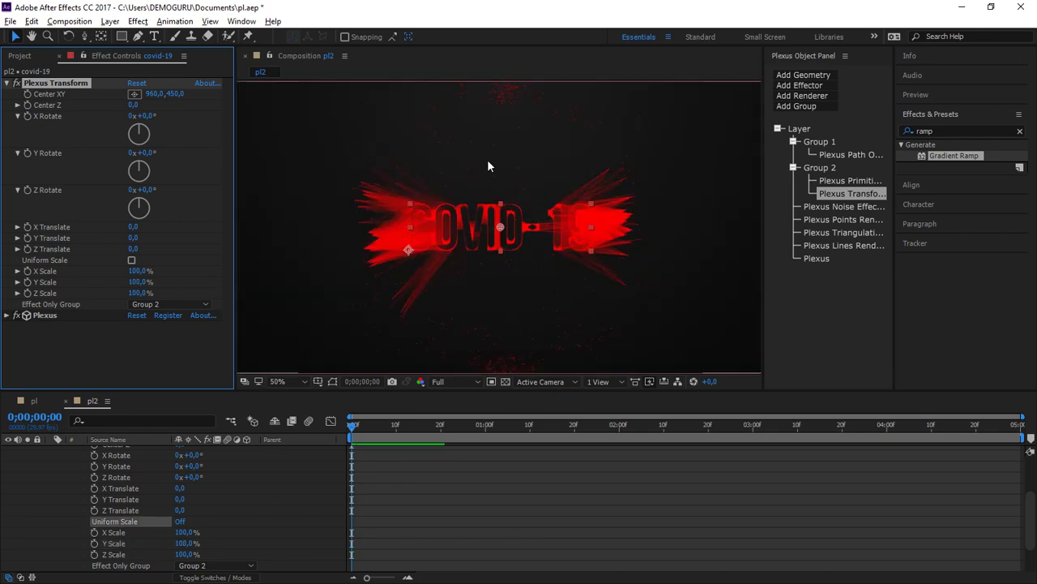
{"action": "left_click_drag", "start_coordinate": [141, 293], "coordinate": [218, 292]}
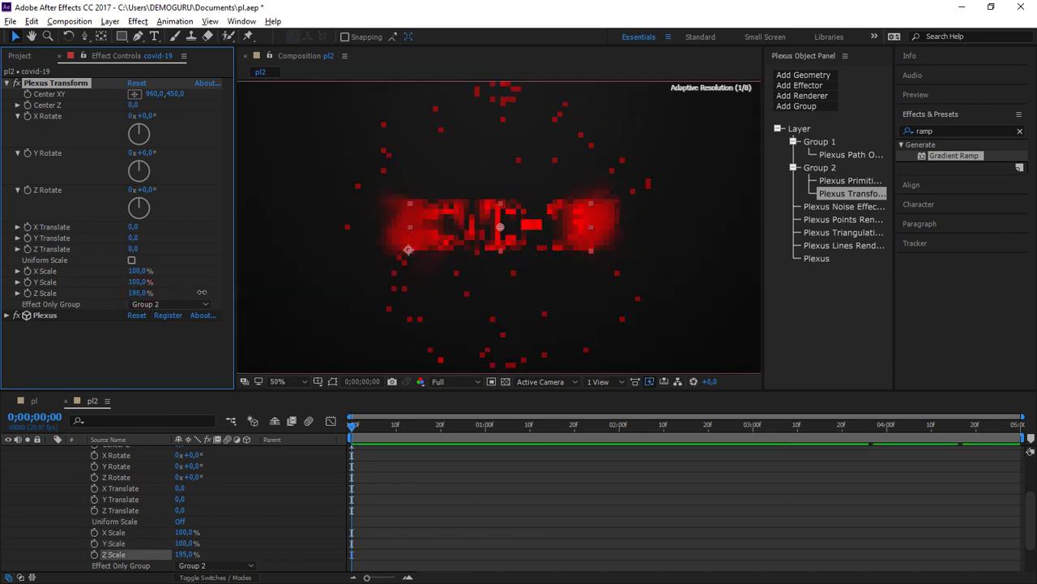
{"action": "left_click", "coordinate": [288, 381]}
{"action": "left_click", "coordinate": [292, 145]}
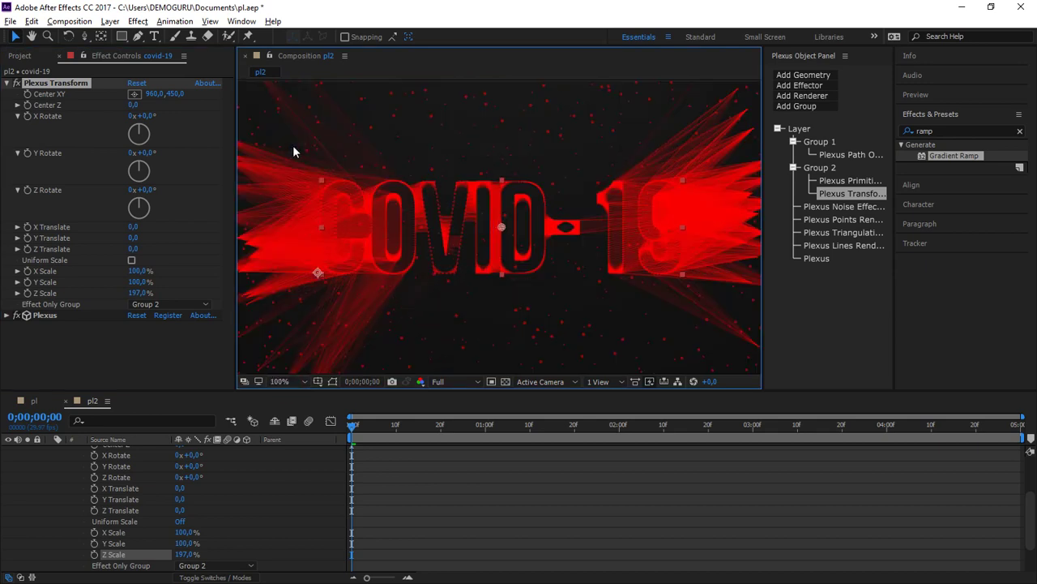
- Set the Plexus Transform to X Scale 155% and Z Scale 0%
{"action": "left_click_drag", "start_coordinate": [140, 270], "coordinate": [87, 285]}
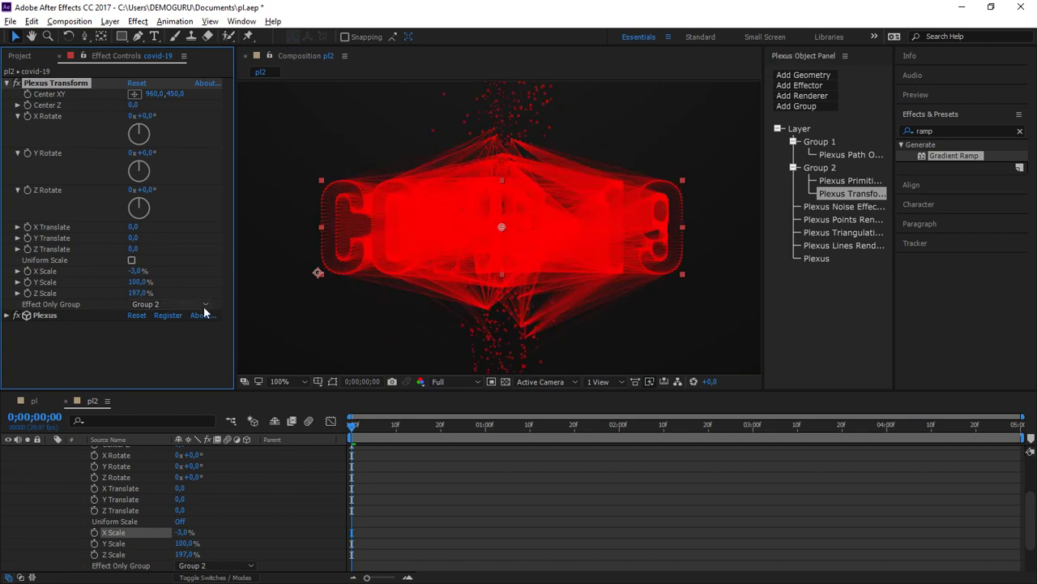
{"action": "left_click_drag", "start_coordinate": [134, 271], "coordinate": [175, 271]}
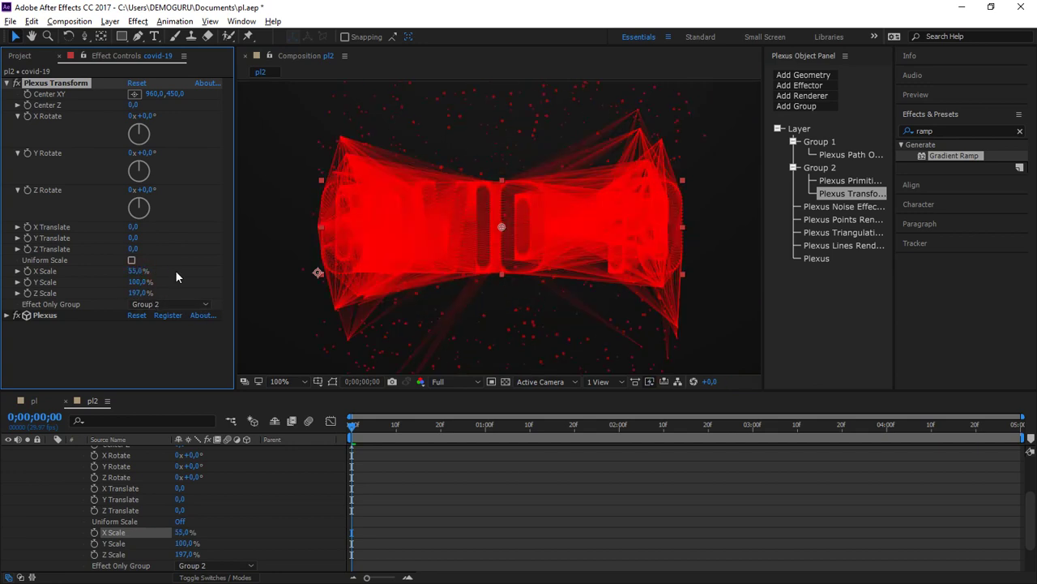
{"action": "left_click_drag", "start_coordinate": [149, 269], "coordinate": [173, 270]}
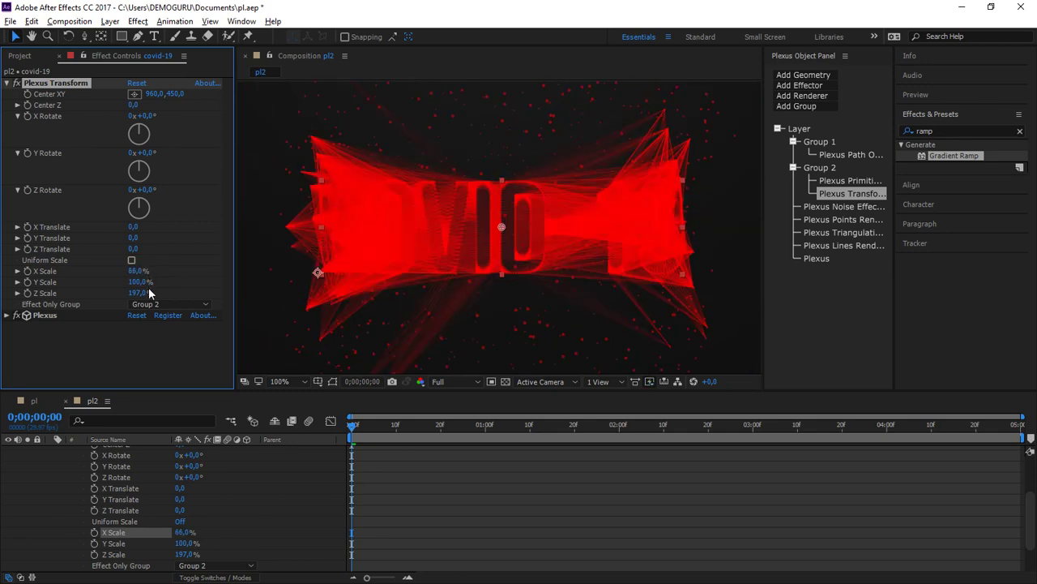
{"action": "left_click_drag", "start_coordinate": [144, 293], "coordinate": [348, 292]}
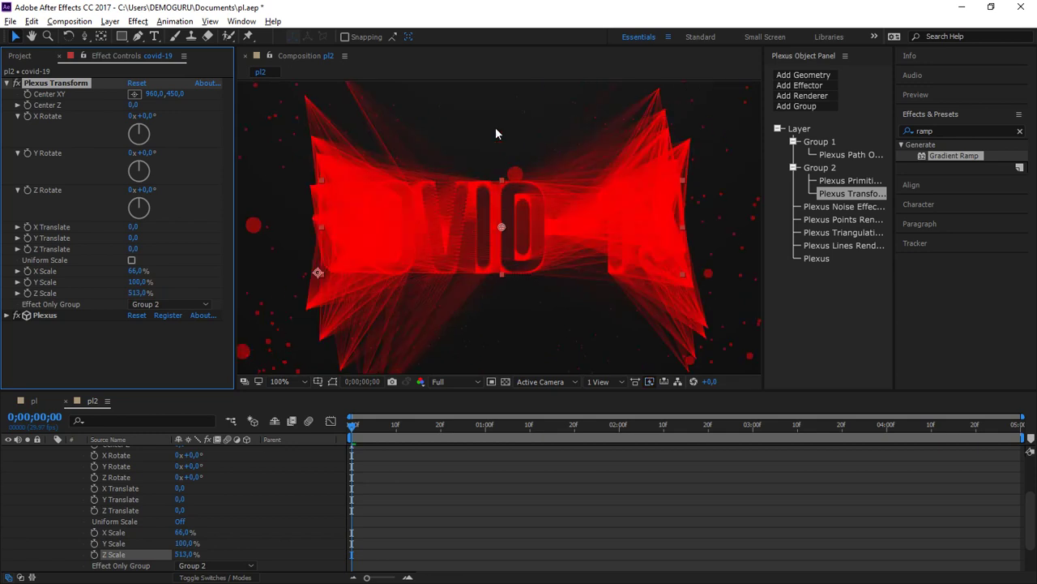
{"action": "left_click", "coordinate": [139, 293]}
{"action": "type", "text": "0"}
{"action": "key", "text": "Return"}
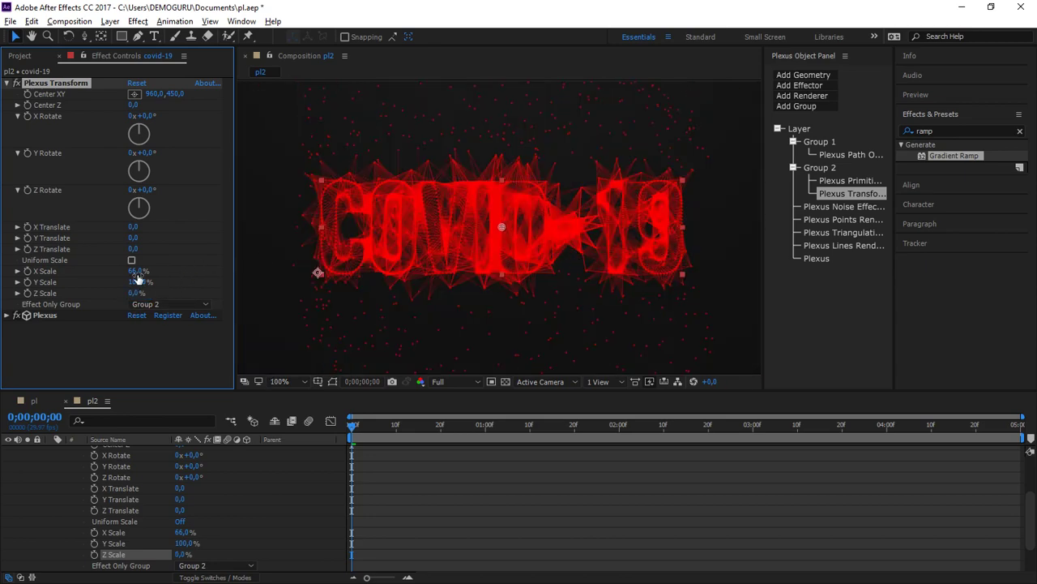
{"action": "left_click_drag", "start_coordinate": [138, 270], "coordinate": [194, 273]}
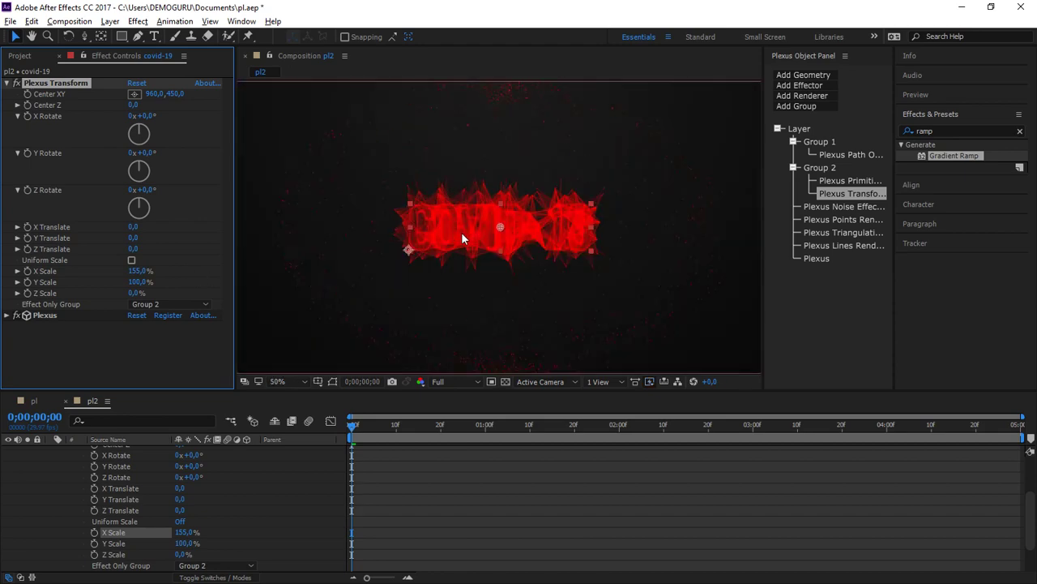
- Set the Plexus Lines Renderer's First Group to Group 1
{"action": "left_click", "coordinate": [284, 380]}
{"action": "left_click", "coordinate": [297, 146]}
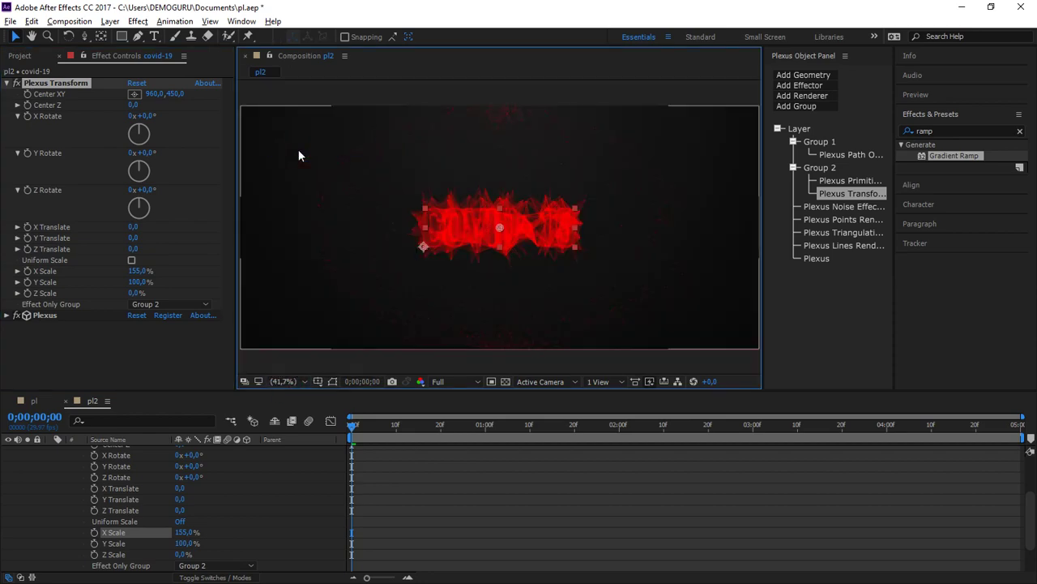
{"action": "key", "text": "slash"}
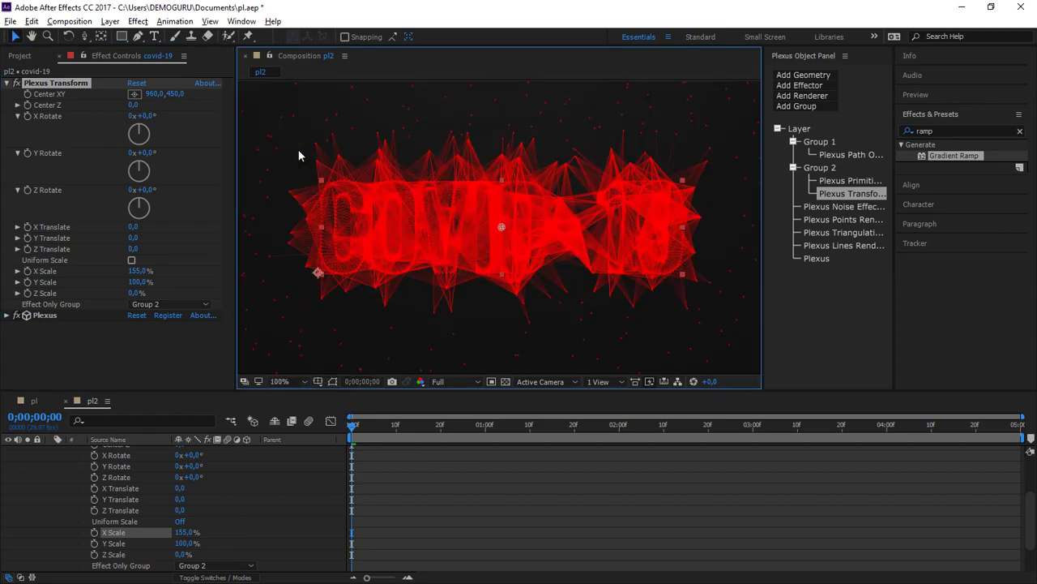
{"action": "left_click", "coordinate": [864, 182]}
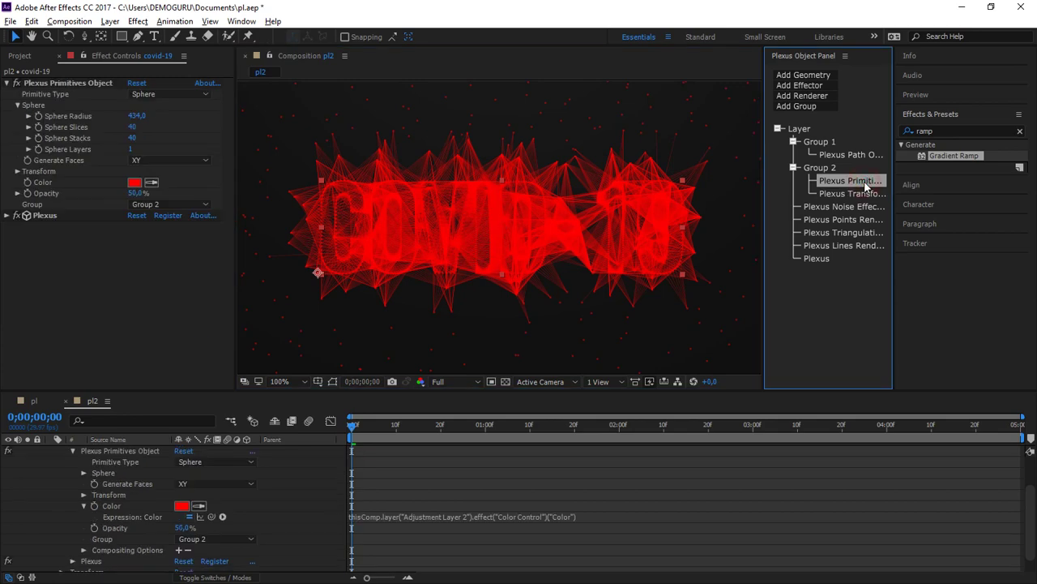
{"action": "left_click", "coordinate": [864, 193]}
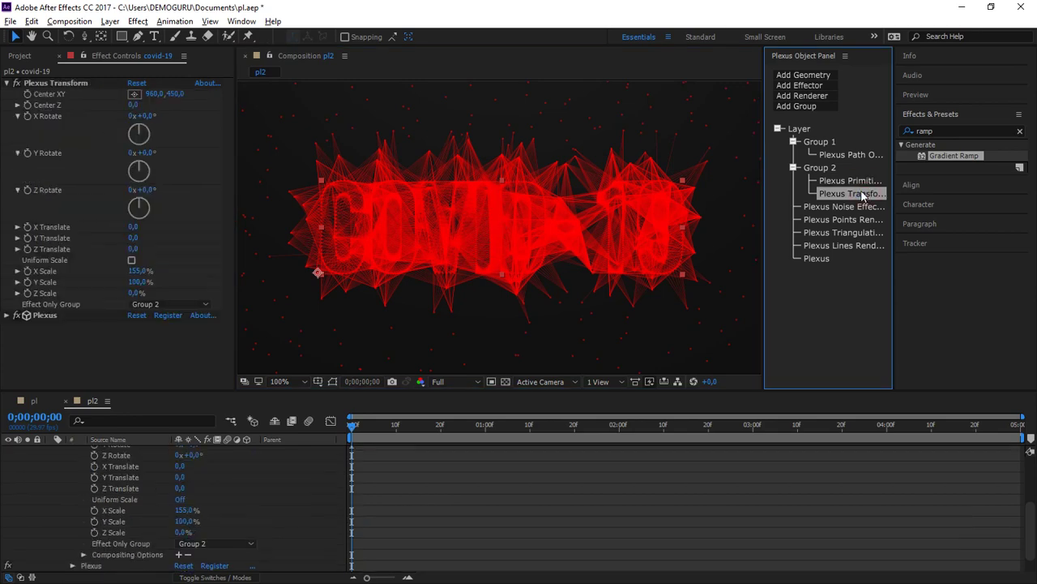
{"action": "key", "text": "comma"}
{"action": "key", "text": "comma"}
{"action": "key", "text": "slash"}
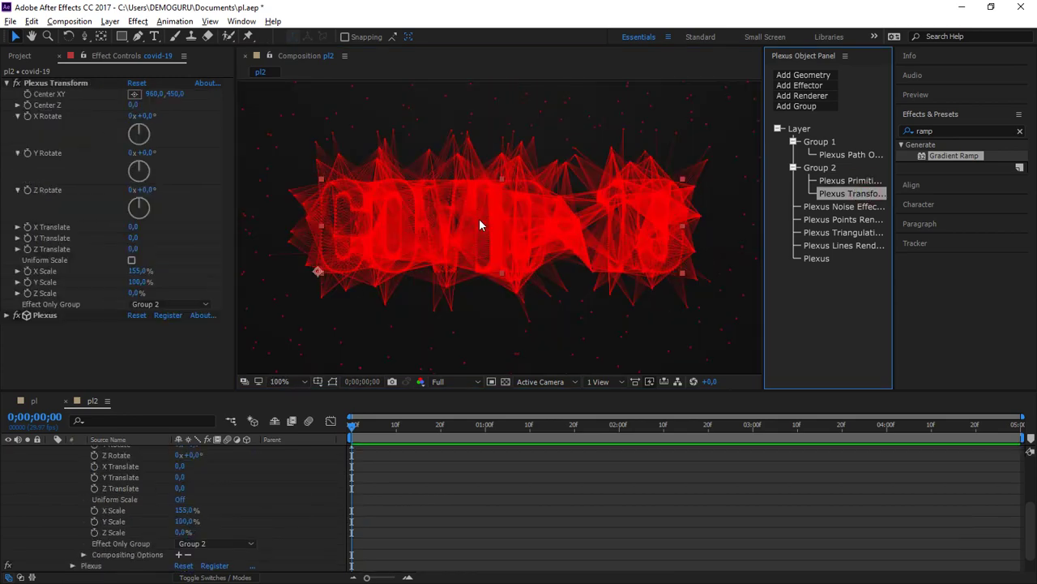
{"action": "left_click", "coordinate": [844, 234]}
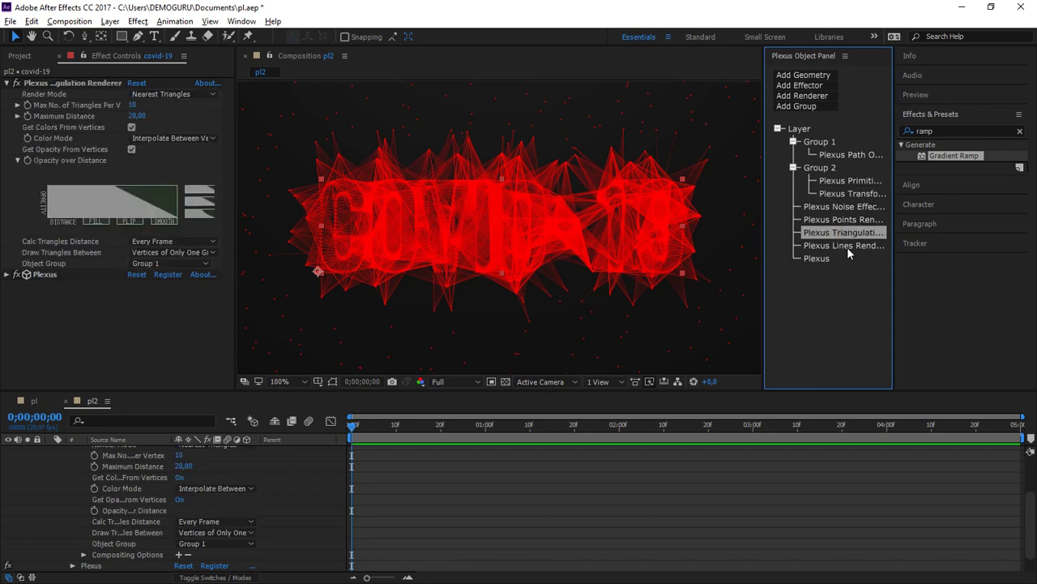
{"action": "left_click", "coordinate": [847, 246]}
{"action": "left_click", "coordinate": [178, 355]}
{"action": "left_click", "coordinate": [166, 369]}
- Set the Plexus Lines Renderer's Second Group to Group 2
{"action": "left_click", "coordinate": [174, 367]}
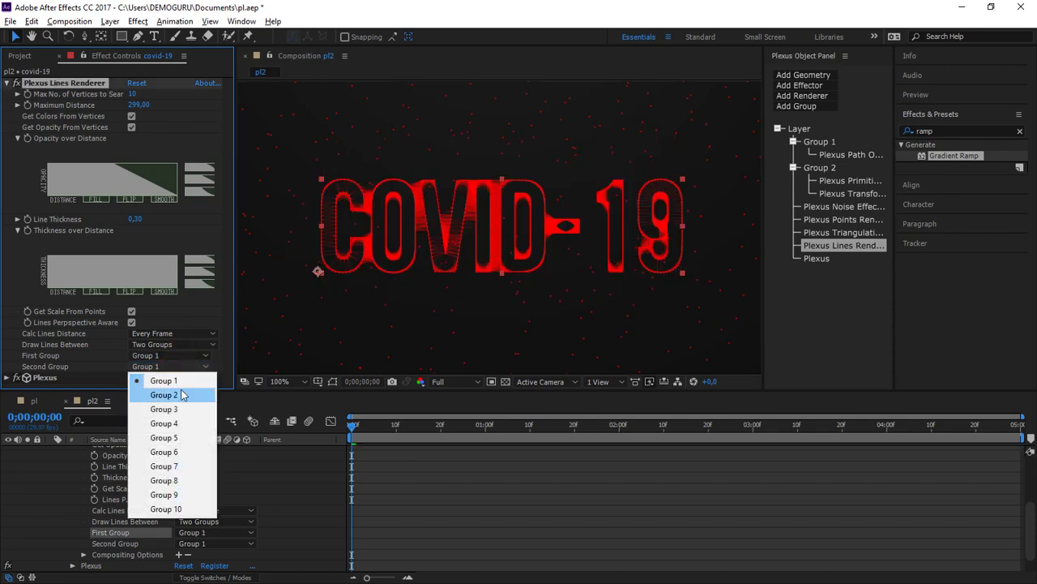
{"action": "left_click", "coordinate": [183, 394]}
{"action": "left_click", "coordinate": [283, 381]}
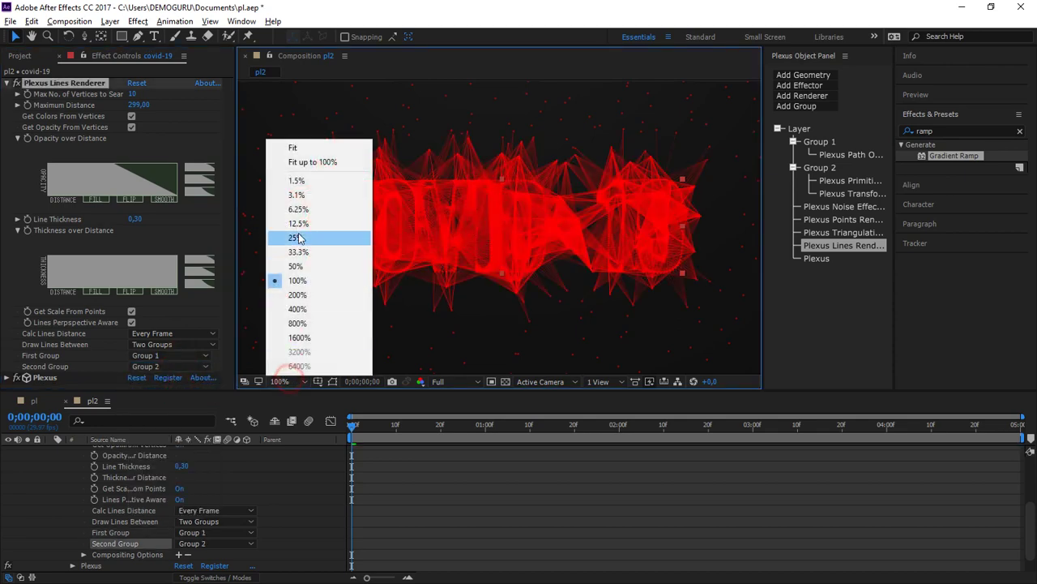
{"action": "left_click", "coordinate": [295, 147]}
- Reshape the web with Plexus Transform X Scale 88% and Z Scale 40%
{"action": "left_click", "coordinate": [843, 180]}
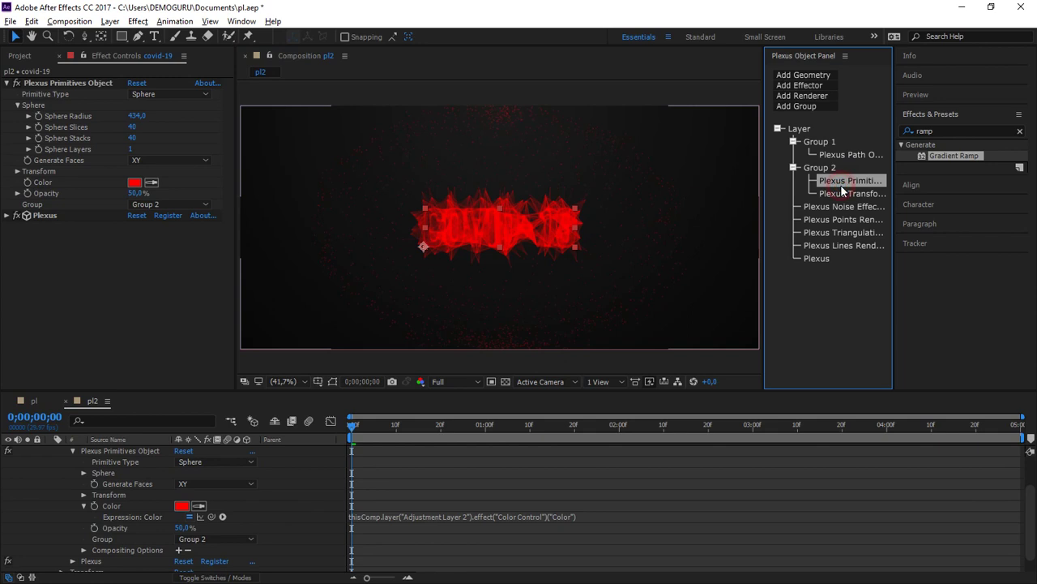
{"action": "key", "text": "period"}
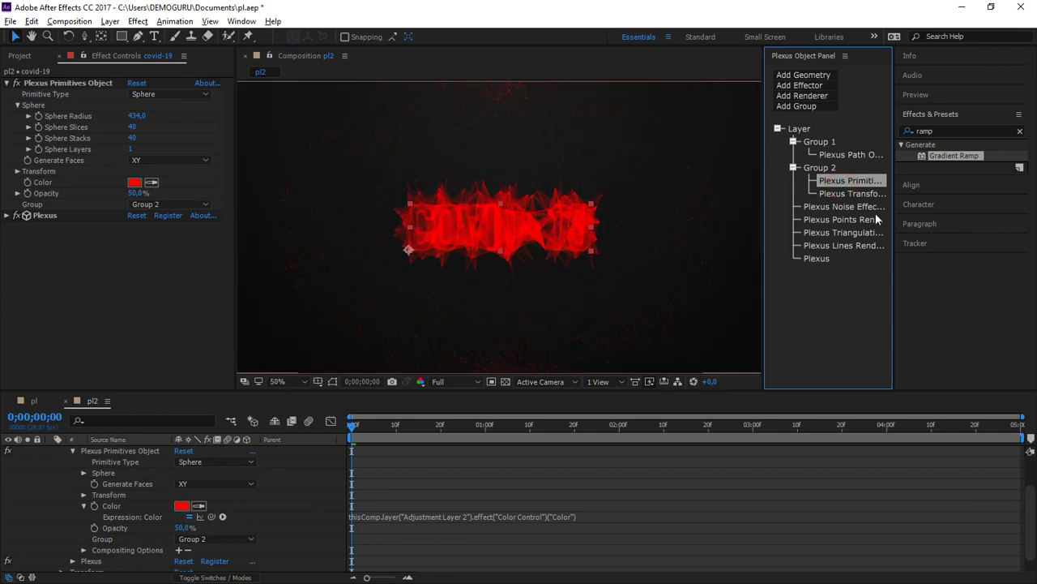
{"action": "left_click", "coordinate": [847, 193]}
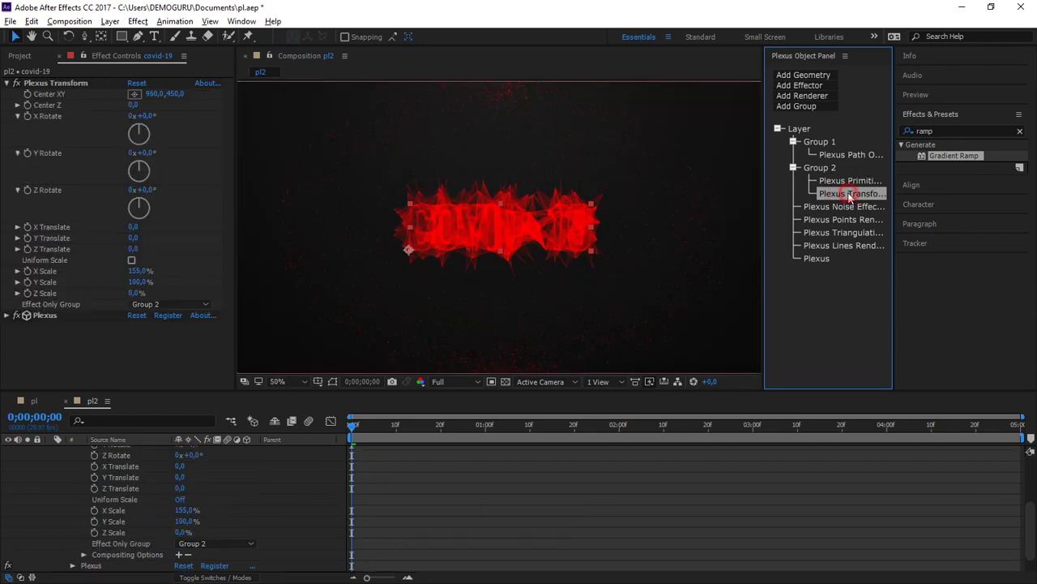
{"action": "left_click", "coordinate": [135, 293]}
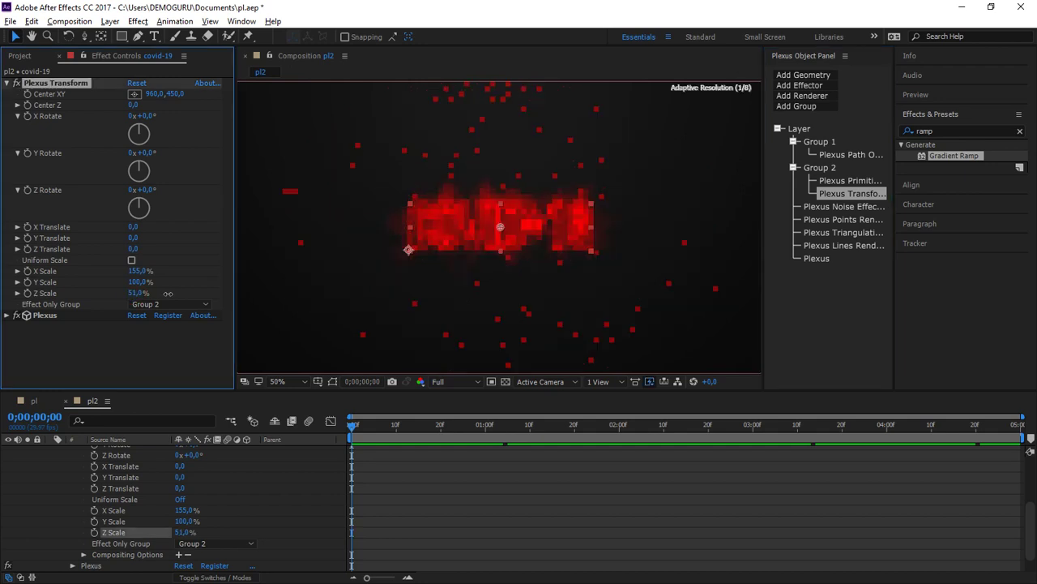
{"action": "left_click_drag", "start_coordinate": [135, 292], "coordinate": [213, 295]}
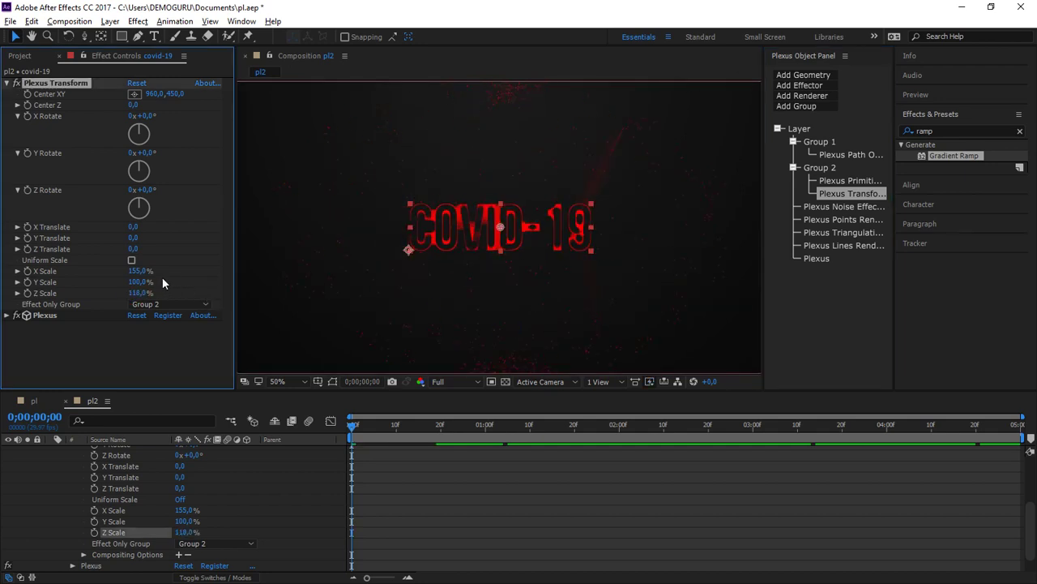
{"action": "left_click_drag", "start_coordinate": [139, 270], "coordinate": [96, 271]}
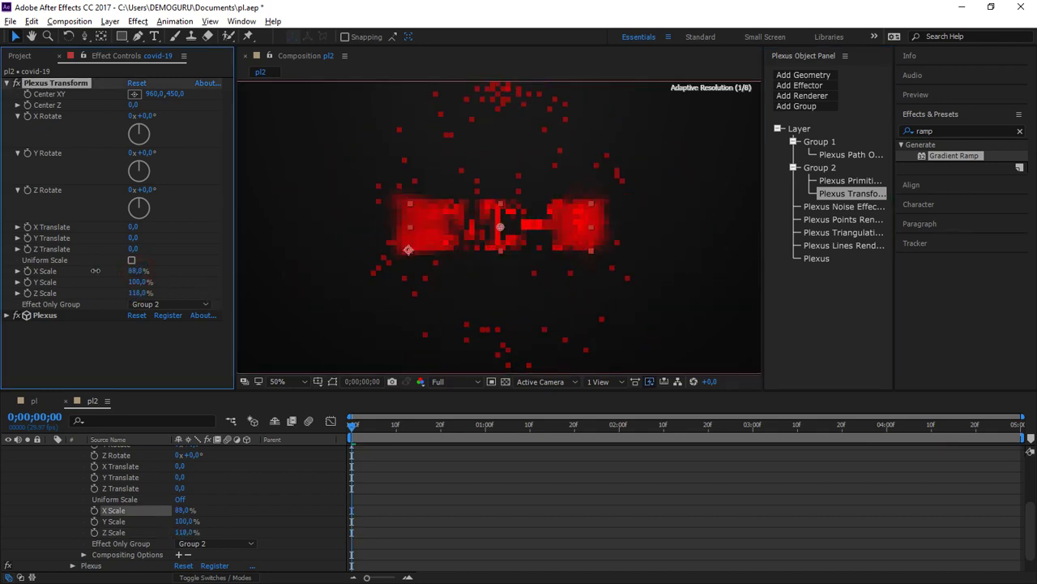
{"action": "left_click_drag", "start_coordinate": [137, 292], "coordinate": [121, 298]}
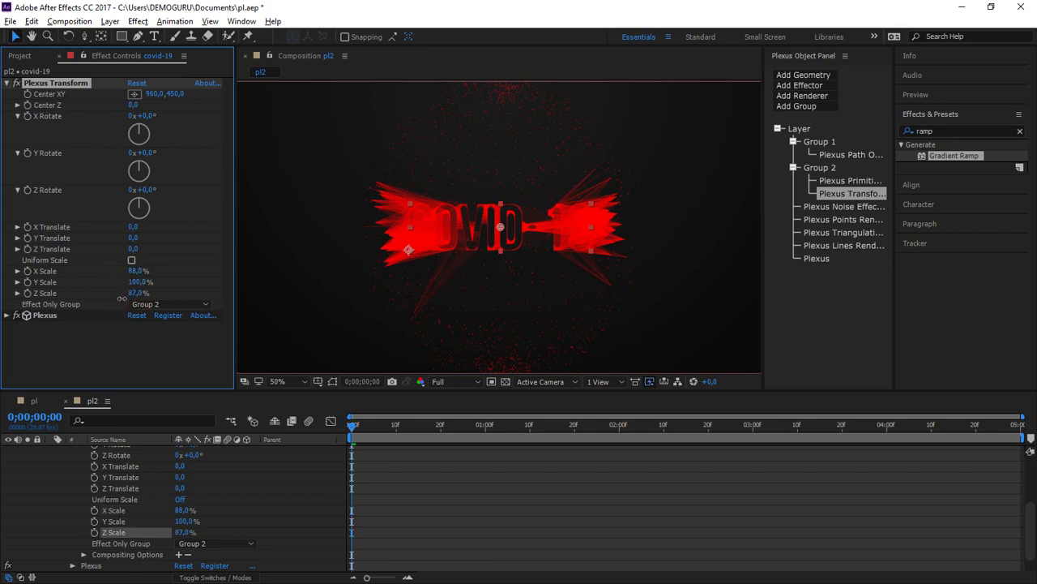
{"action": "left_click_drag", "start_coordinate": [121, 298], "coordinate": [92, 299]}
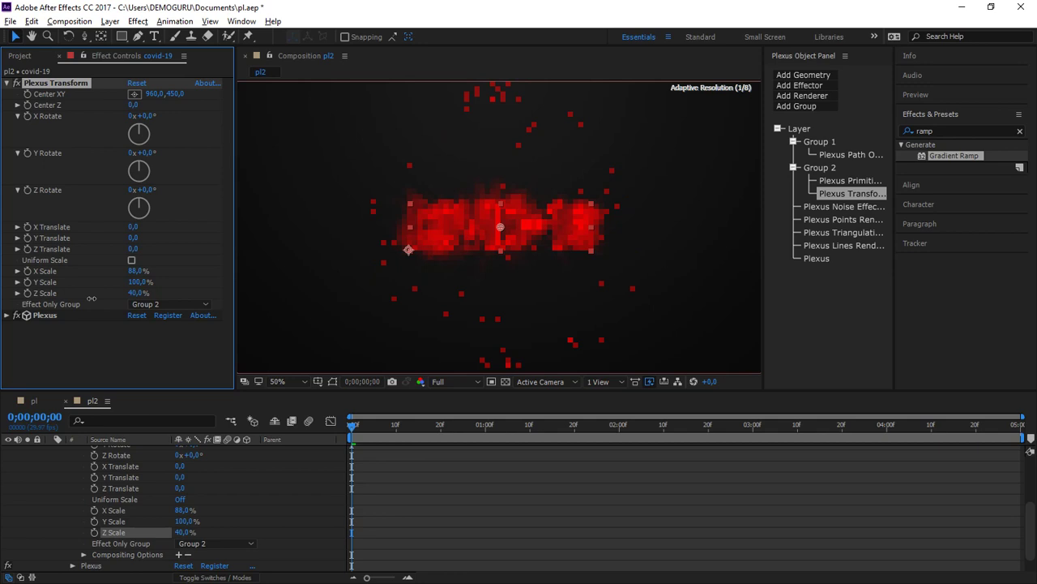
{"action": "left_click", "coordinate": [300, 376]}
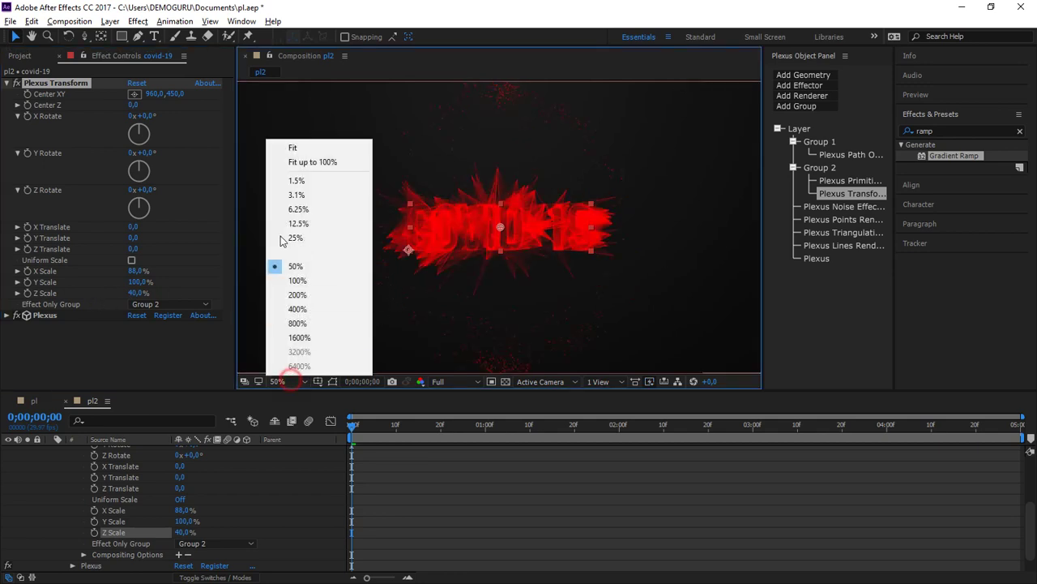
{"action": "left_click", "coordinate": [302, 294]}
{"action": "key", "text": "comma"}
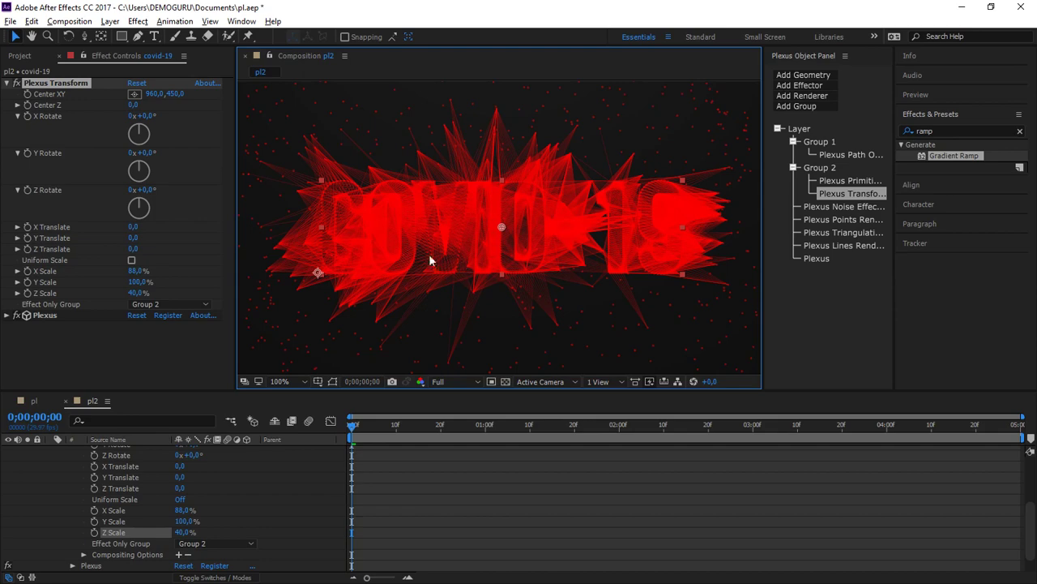
{"action": "left_click", "coordinate": [848, 180]}
- Reduce the sphere to 21 slices with a Sphere Radius of 200
{"action": "left_click_drag", "start_coordinate": [133, 127], "coordinate": [121, 131]}
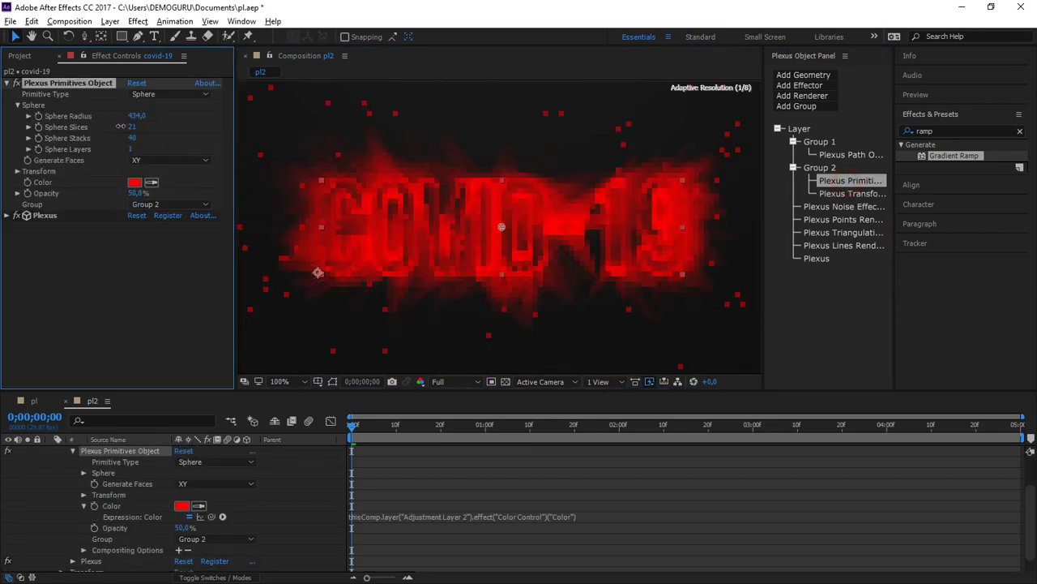
{"action": "left_click_drag", "start_coordinate": [135, 116], "coordinate": [44, 138]}
{"action": "left_click", "coordinate": [136, 116]}
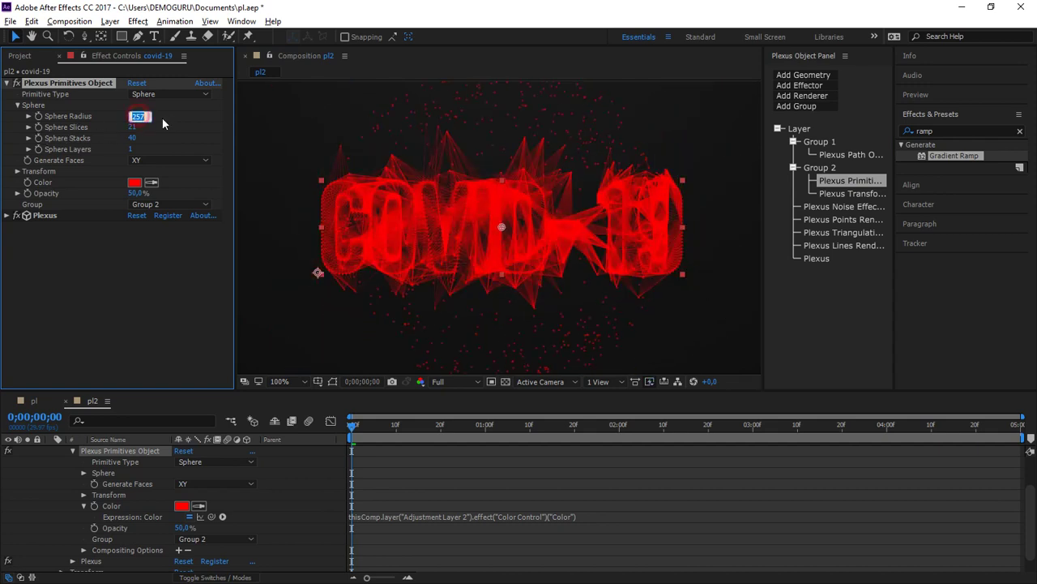
{"action": "type", "text": "200"}
{"action": "key", "text": "Return"}
{"action": "key", "text": "period"}
{"action": "key", "text": "comma"}
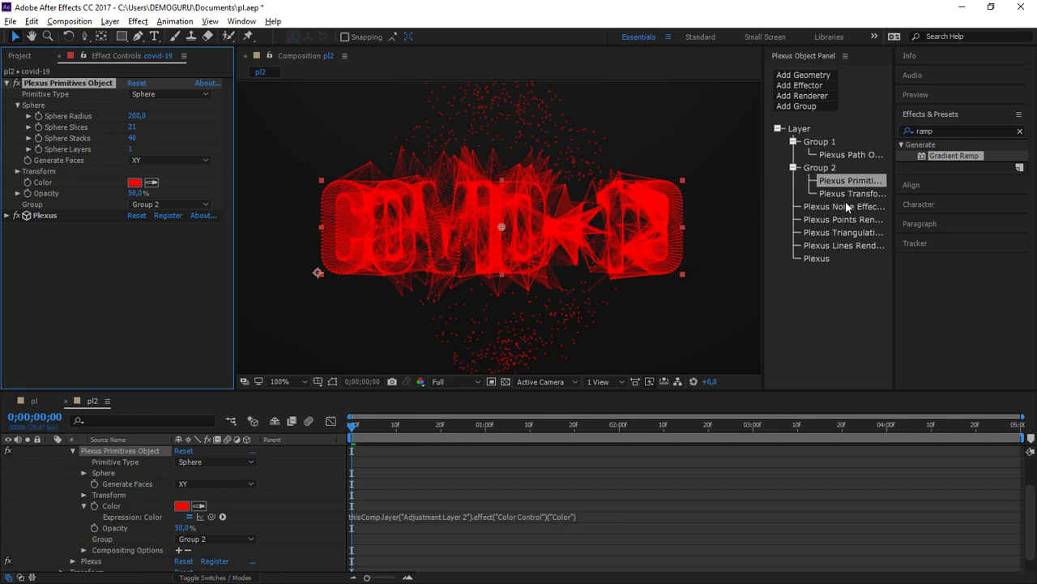
- Enable Uniform Scale on Plexus Transform and enlarge the web to 218%
{"action": "left_click", "coordinate": [850, 194]}
{"action": "left_click", "coordinate": [136, 293]}
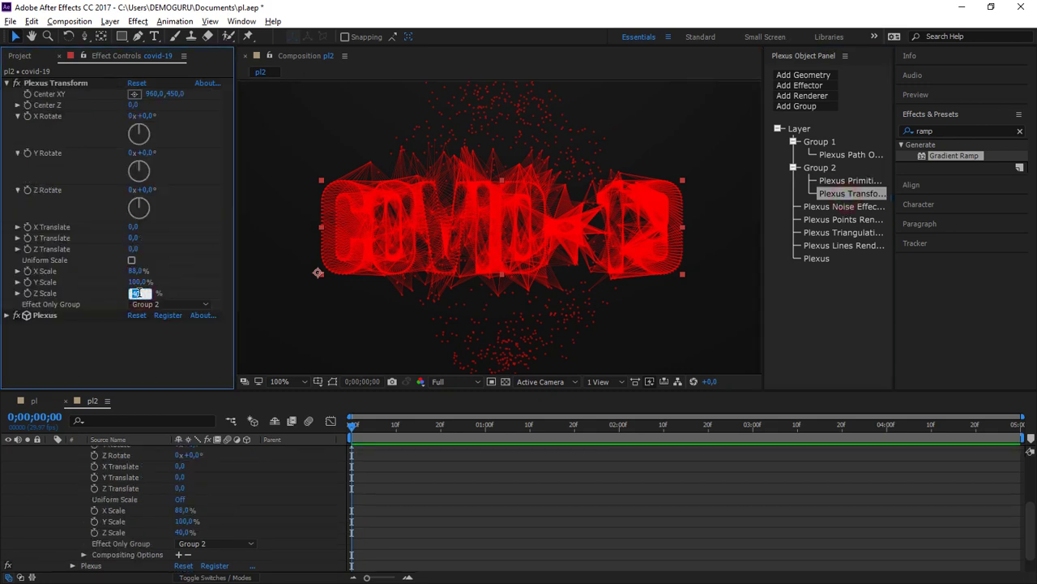
{"action": "left_click", "coordinate": [140, 271]}
{"action": "type", "text": "100"}
{"action": "left_click", "coordinate": [178, 265]}
{"action": "left_click", "coordinate": [179, 263]}
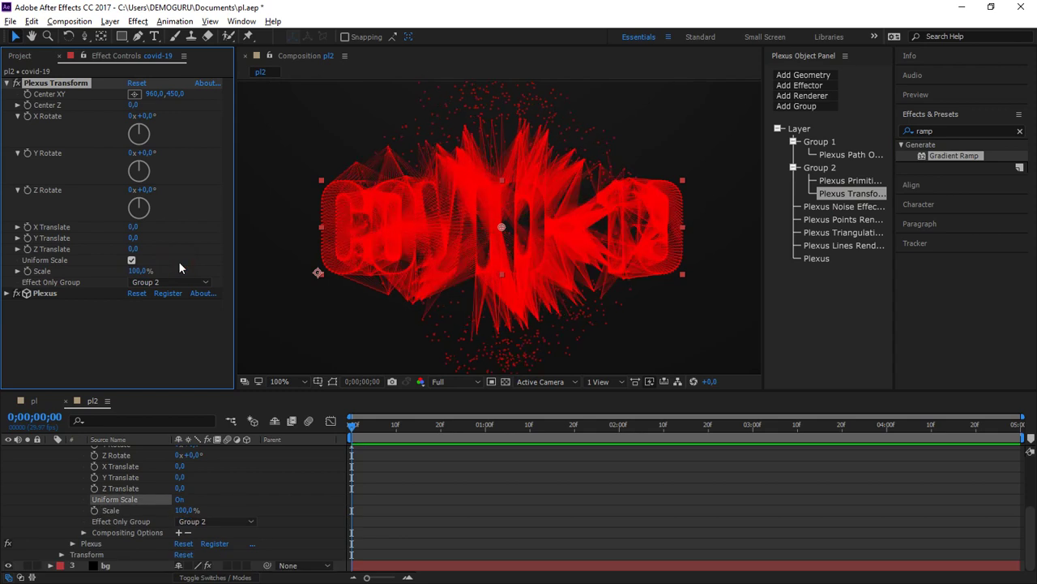
{"action": "left_click", "coordinate": [139, 271]}
{"action": "type", "text": "120"}
{"action": "key", "text": "Return"}
{"action": "mouse_move", "coordinate": [193, 271]}
{"action": "left_mouse_down"}
{"action": "mouse_move", "coordinate": [238, 270]}
{"action": "mouse_move", "coordinate": [214, 273]}
{"action": "left_mouse_up"}
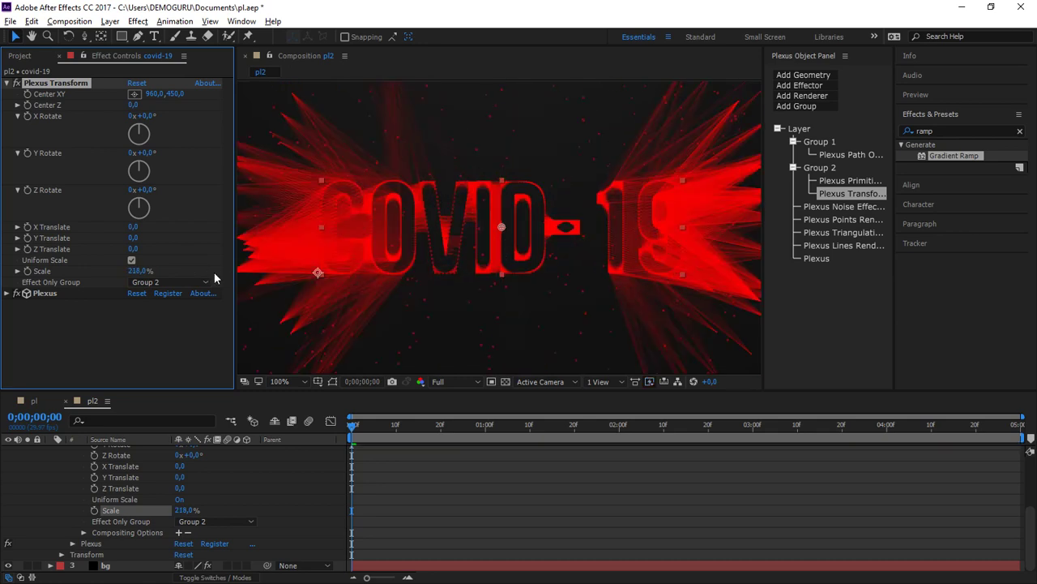
{"action": "left_click", "coordinate": [847, 208]}
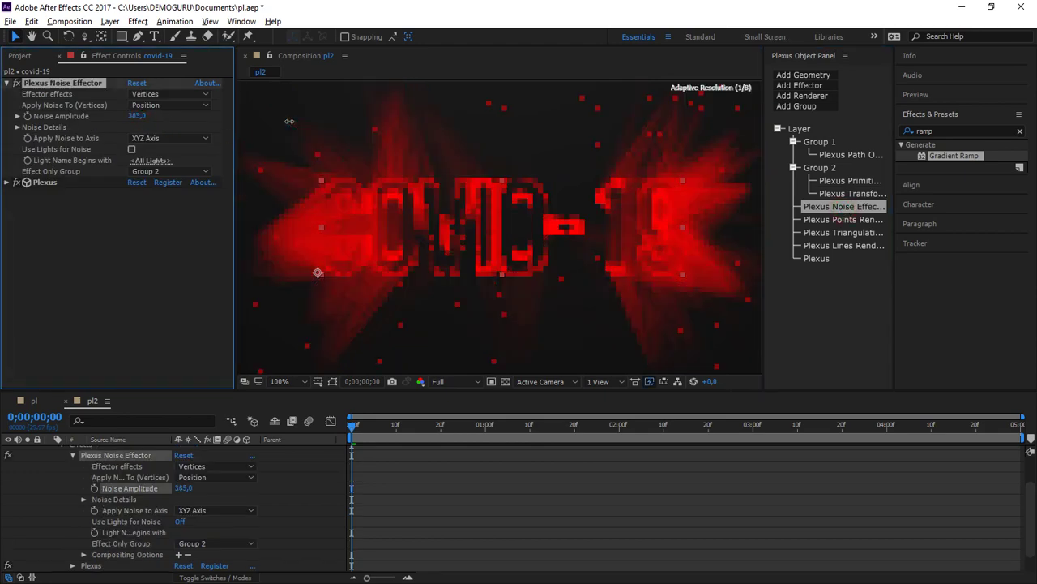
- Raise the Plexus Noise Effector's Noise Amplitude to 503
{"action": "left_click_drag", "start_coordinate": [311, 122], "coordinate": [370, 125]}
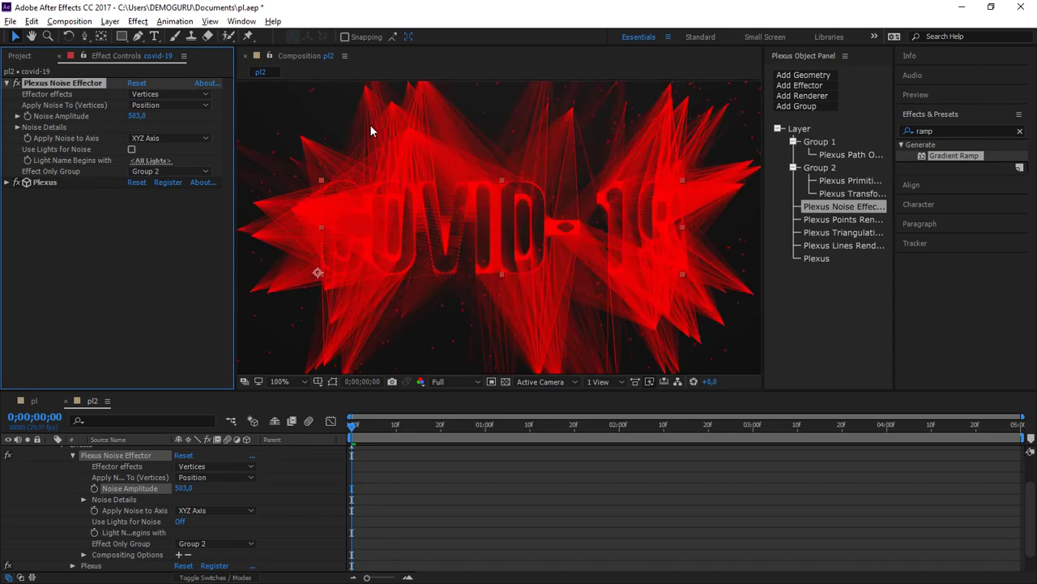
{"action": "scroll", "coordinate": [415, 165], "scroll_direction": "down", "scroll_amount": 4}
{"action": "scroll", "coordinate": [511, 236], "scroll_direction": "up", "scroll_amount": 2}
{"action": "scroll", "coordinate": [511, 237], "scroll_direction": "up", "scroll_amount": 3}
{"action": "scroll", "coordinate": [339, 353], "scroll_direction": "down", "scroll_amount": 2}
- Fit the composition in the viewer and show the Plexus Lines Renderer settings
{"action": "left_click", "coordinate": [279, 381]}
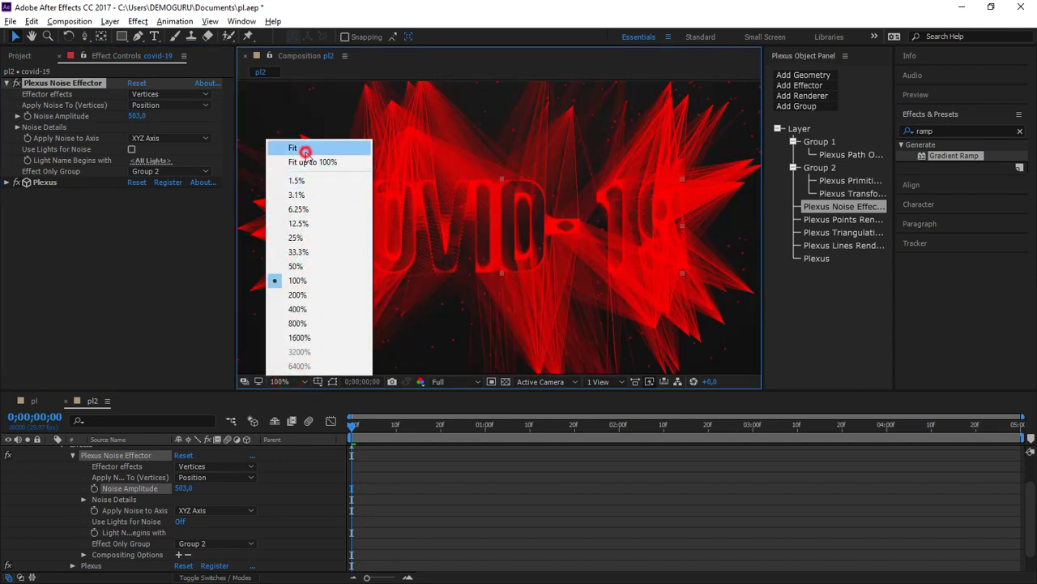
{"action": "left_click", "coordinate": [305, 151]}
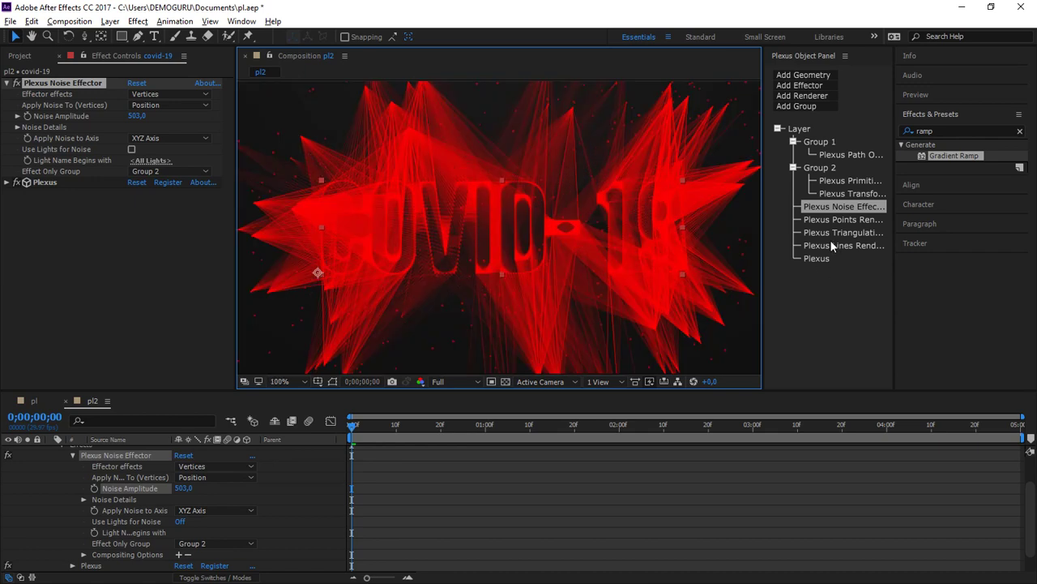
{"action": "left_click", "coordinate": [831, 246]}
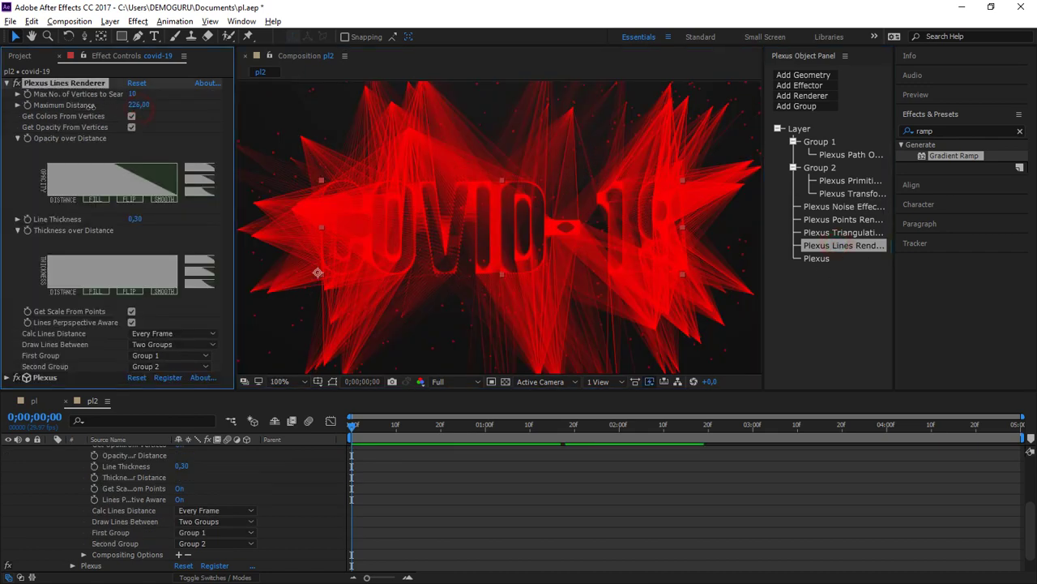
- Tune the Plexus Lines Renderer's Maximum Distance by scrubbing and typing until it reads 191
{"action": "left_click_drag", "start_coordinate": [93, 106], "coordinate": [96, 109]}
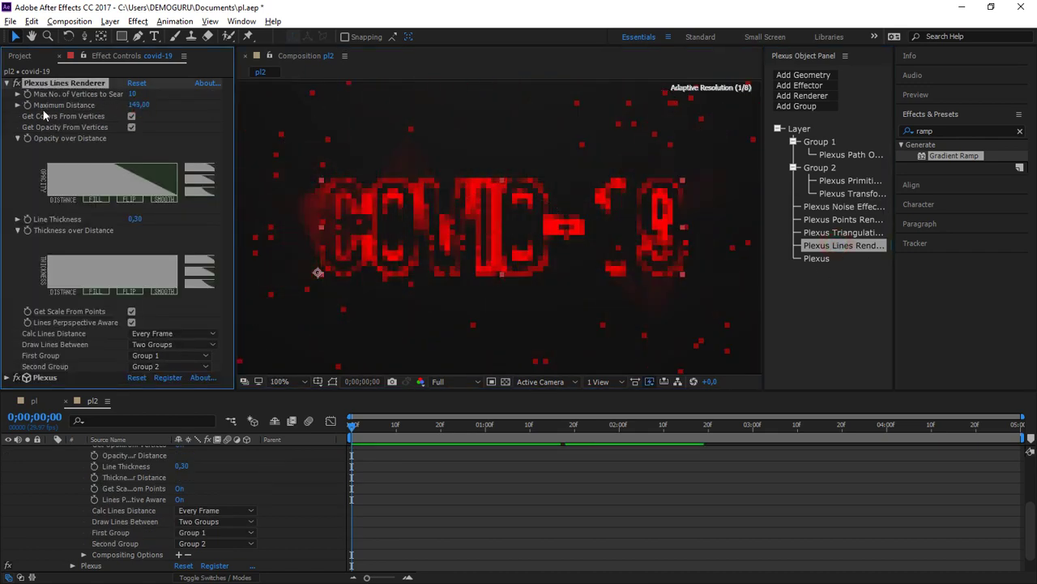
{"action": "left_click_drag", "start_coordinate": [137, 105], "coordinate": [210, 113]}
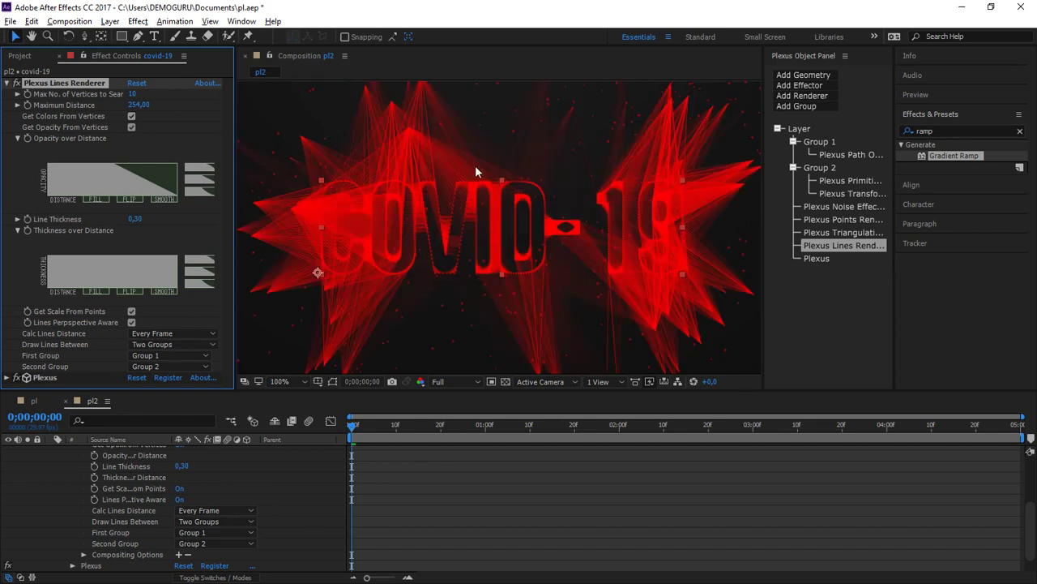
{"action": "left_click", "coordinate": [138, 105]}
{"action": "type", "text": "150"}
{"action": "key", "text": "Return"}
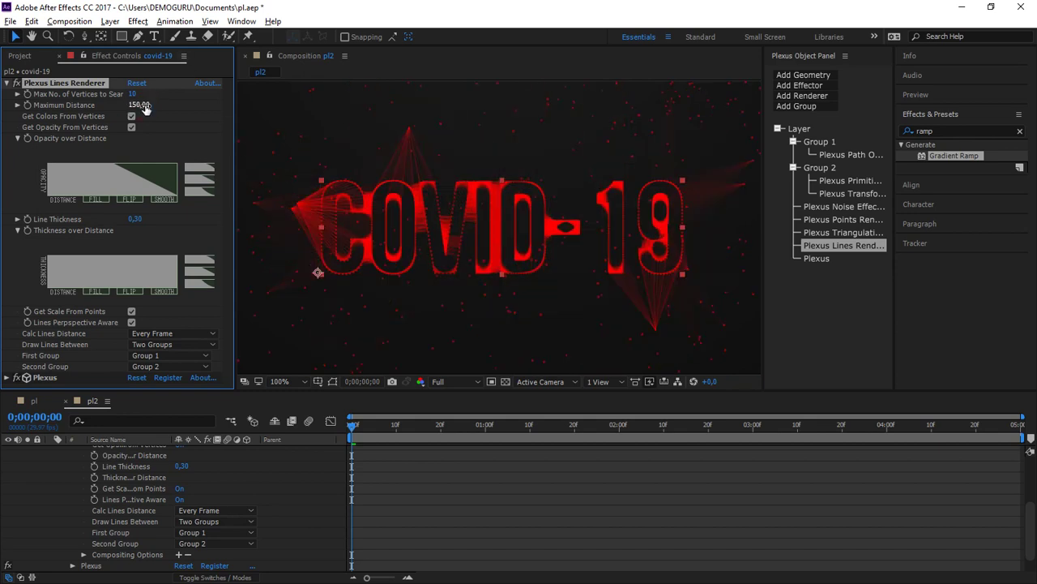
{"action": "left_click_drag", "start_coordinate": [140, 106], "coordinate": [173, 105]}
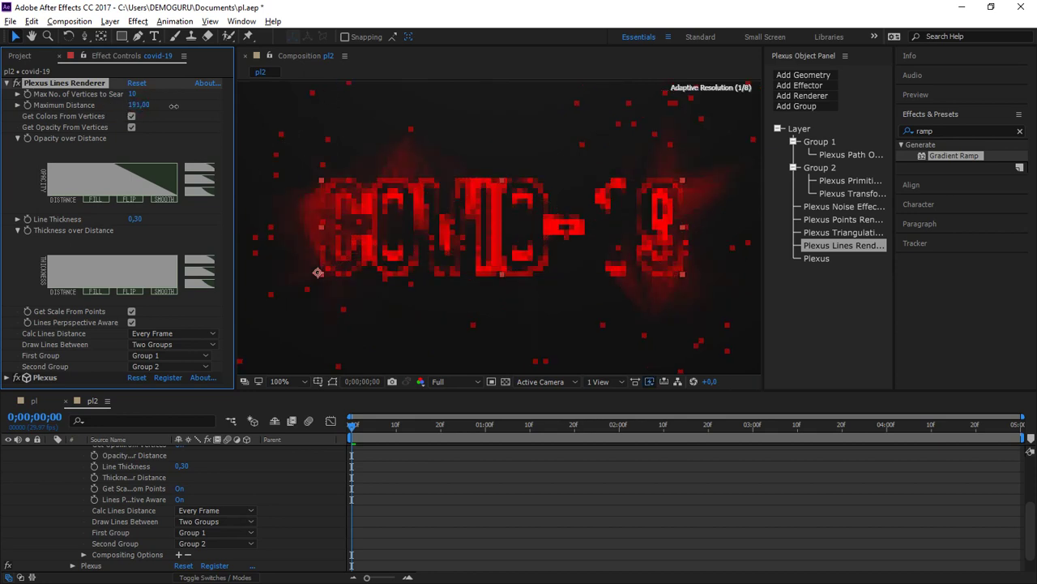
{"action": "scroll", "coordinate": [454, 232], "scroll_direction": "down", "scroll_amount": 2}
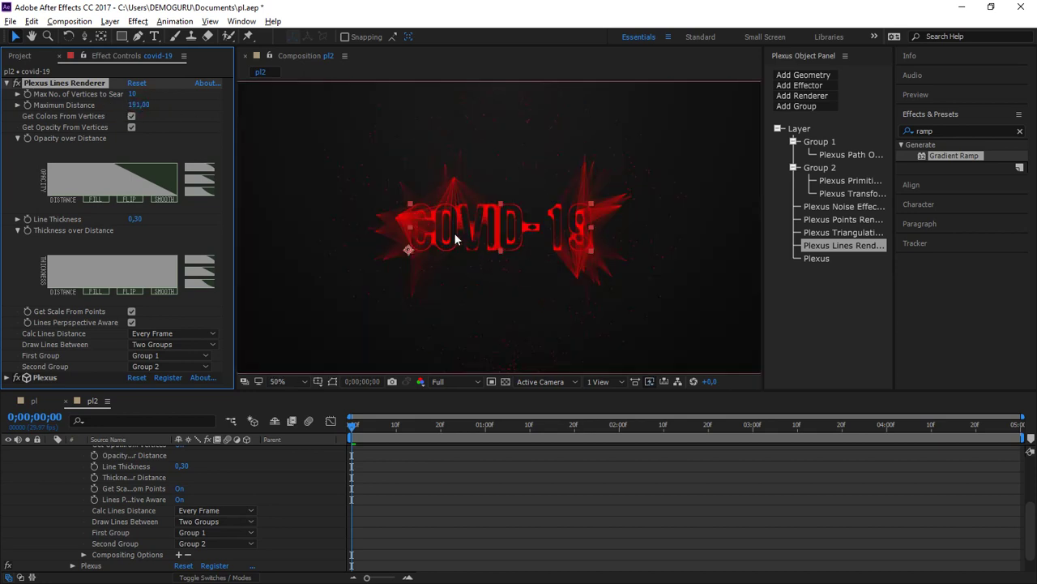
{"action": "scroll", "coordinate": [454, 233], "scroll_direction": "up", "scroll_amount": 2}
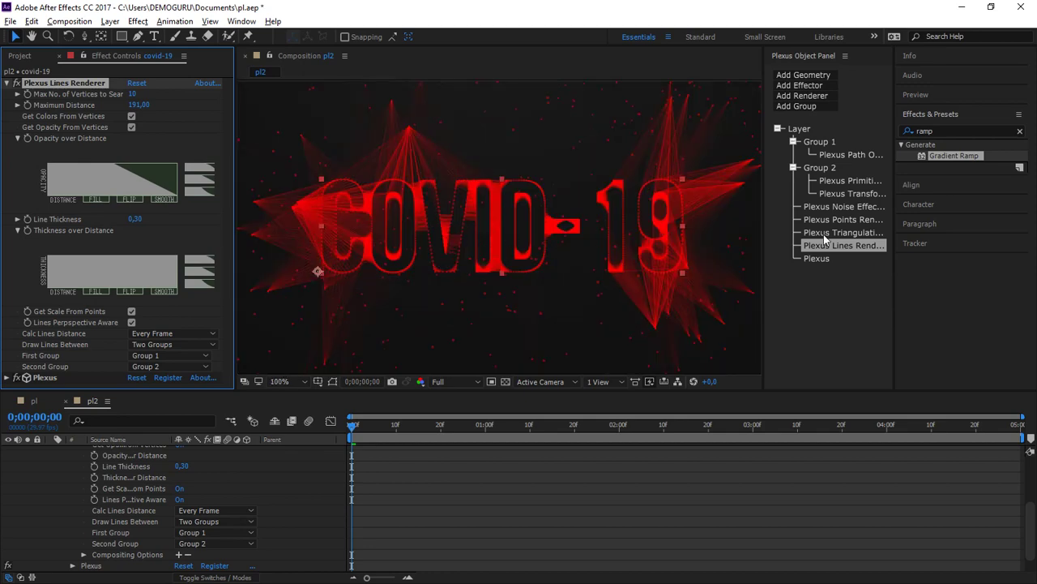
{"action": "left_click", "coordinate": [851, 245]}
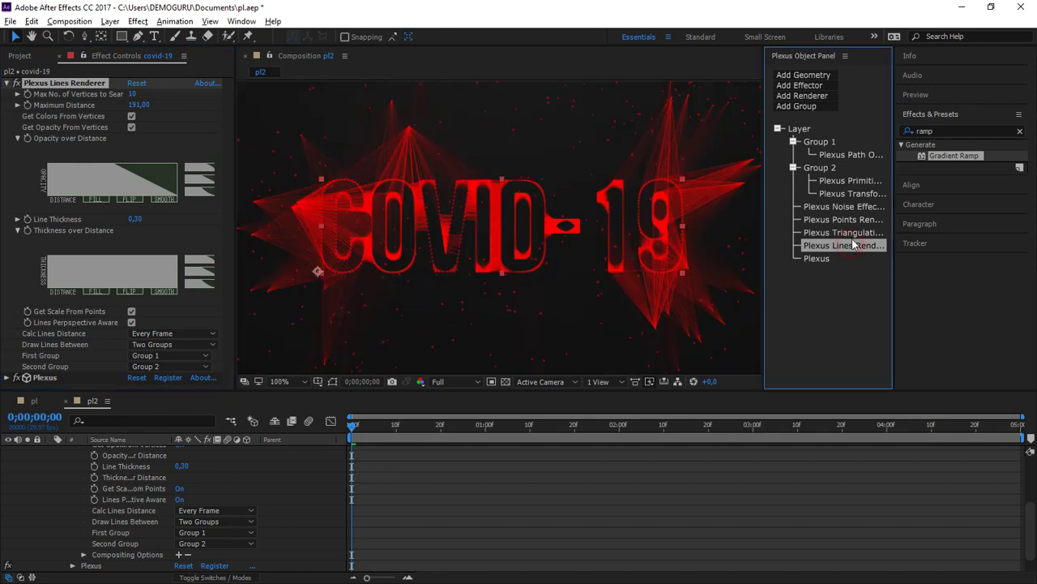
- Add a second Plexus Lines Renderer joining all groups, with 0.30 line thickness and 189 maximum distance
{"action": "left_click", "coordinate": [819, 95]}
{"action": "left_click", "coordinate": [835, 126]}
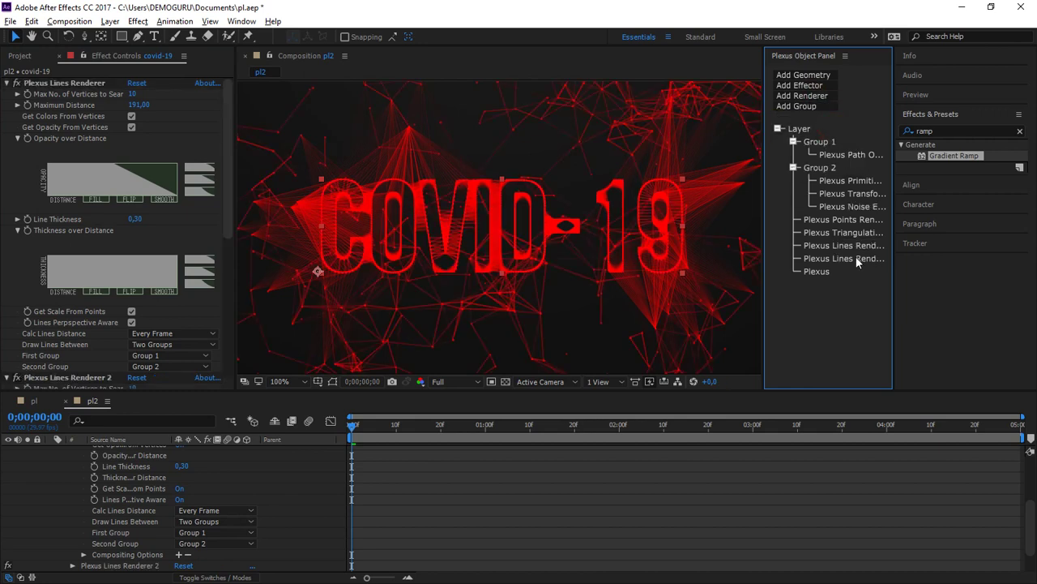
{"action": "left_click", "coordinate": [856, 257]}
{"action": "left_click", "coordinate": [180, 345]}
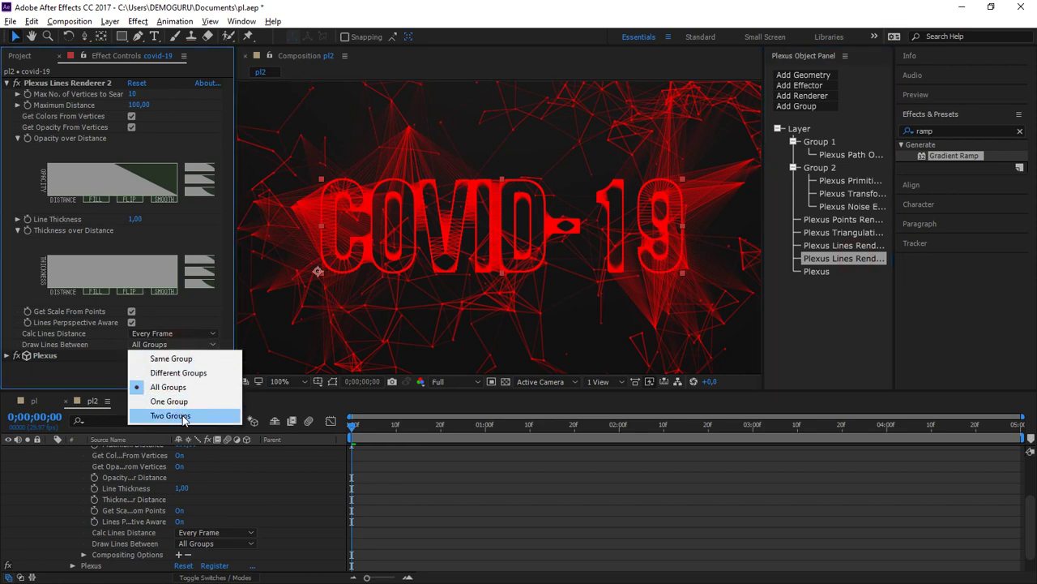
{"action": "left_click", "coordinate": [136, 220]}
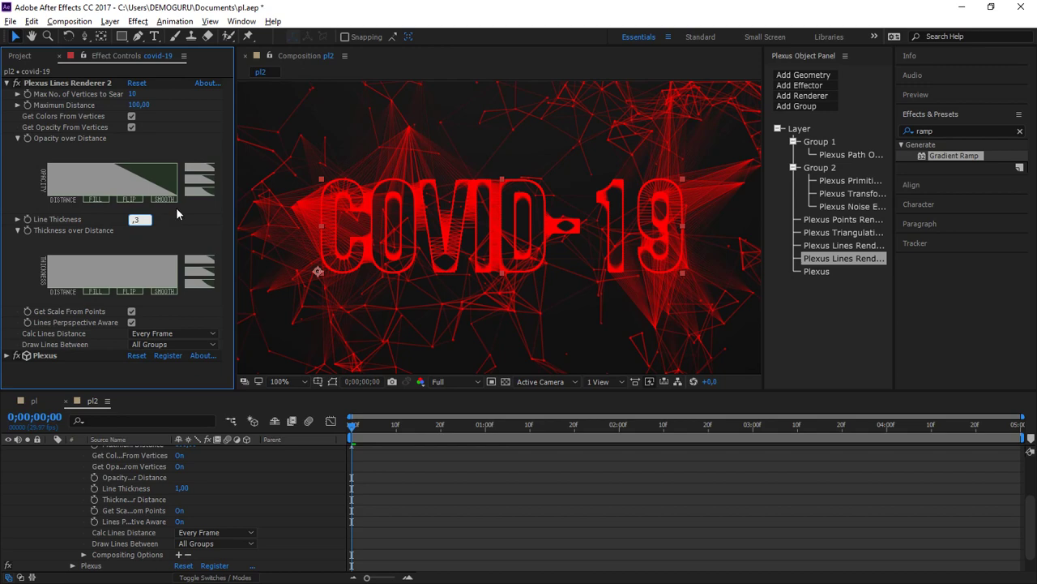
{"action": "key", "text": "Return"}
{"action": "left_click_drag", "start_coordinate": [138, 105], "coordinate": [205, 113]}
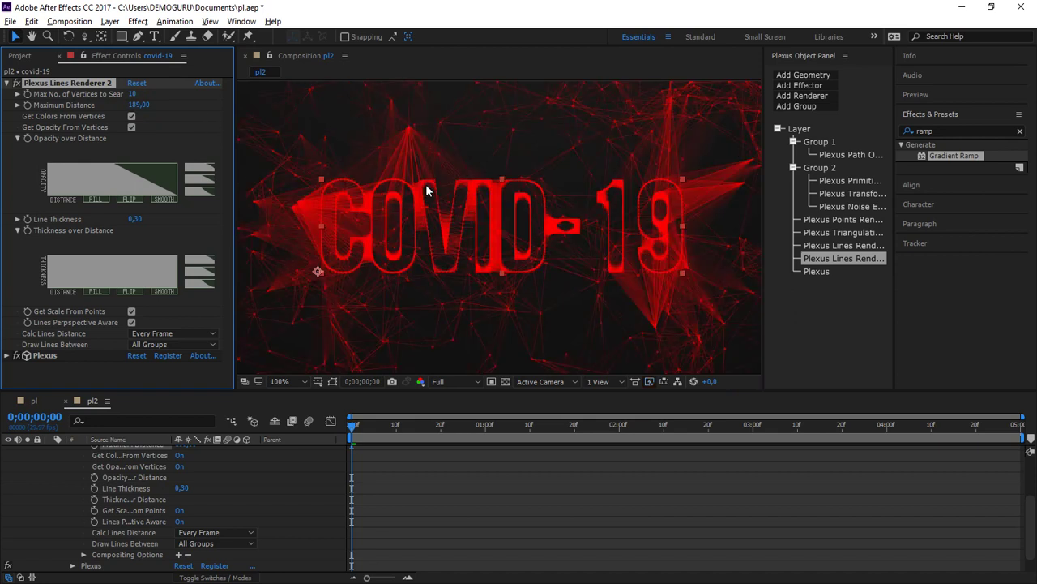
- Set the viewer magnification to Fit
{"action": "key", "text": "comma"}
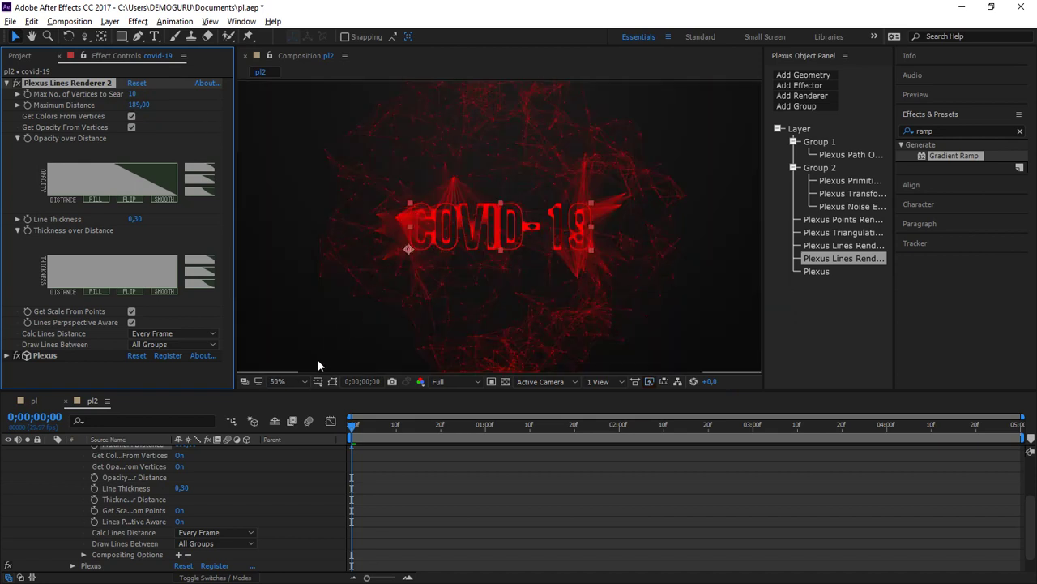
{"action": "left_click", "coordinate": [288, 381]}
{"action": "left_click", "coordinate": [311, 148]}
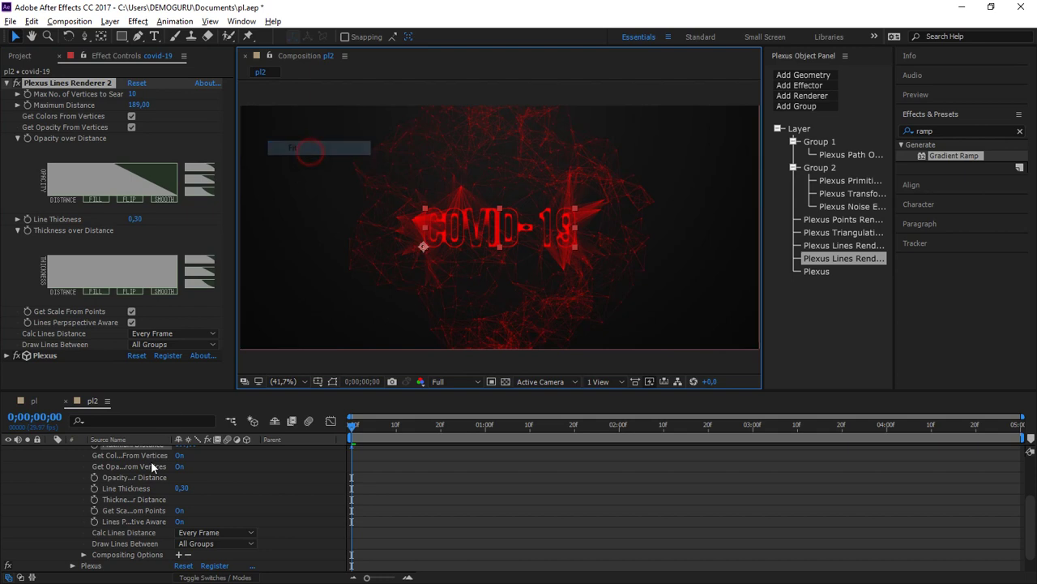
{"action": "scroll", "coordinate": [59, 471], "scroll_direction": "up", "scroll_amount": 5}
- Collapse the covid-19 layer and add a new 28mm Camera 1 layer
{"action": "left_click", "coordinate": [50, 462]}
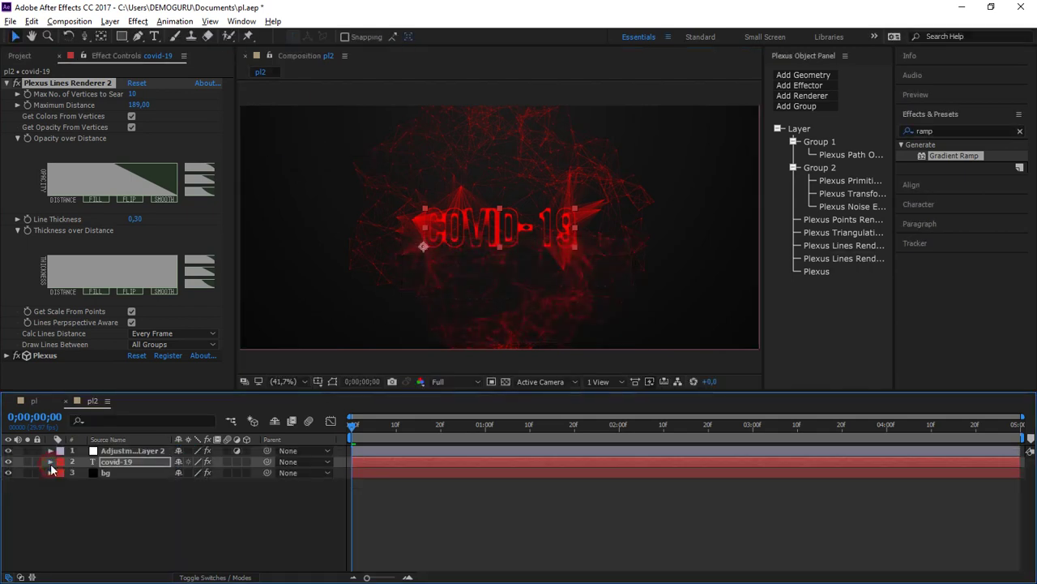
{"action": "right_click", "coordinate": [145, 528]}
{"action": "mouse_move", "coordinate": [290, 404]}
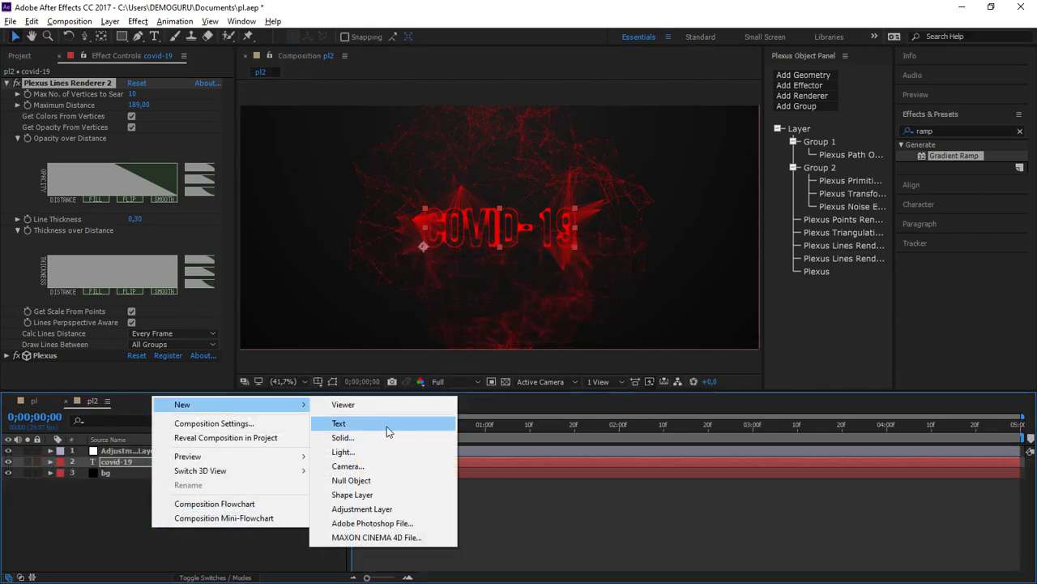
{"action": "left_click", "coordinate": [357, 467]}
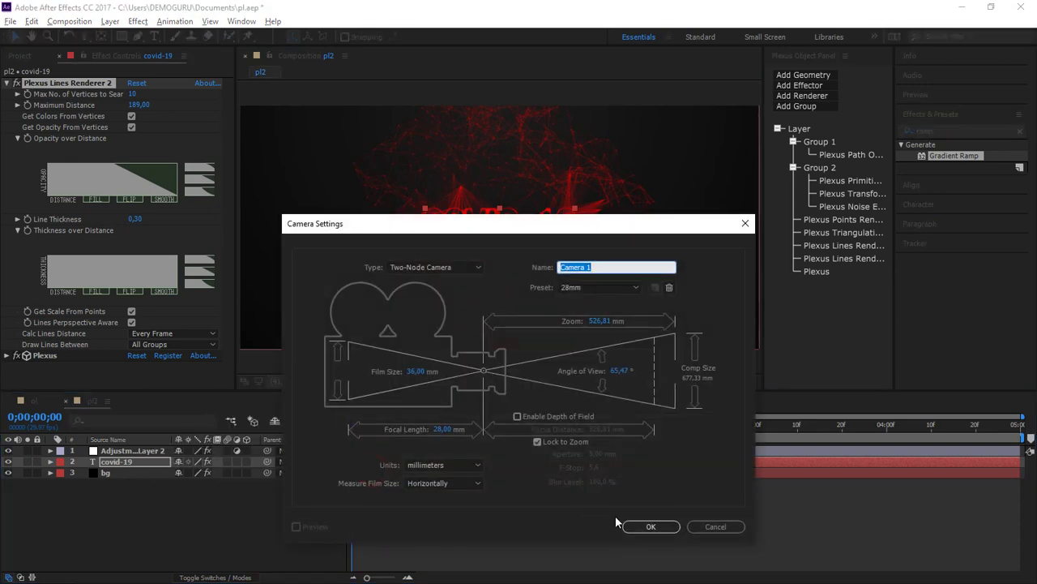
{"action": "left_click", "coordinate": [649, 526]}
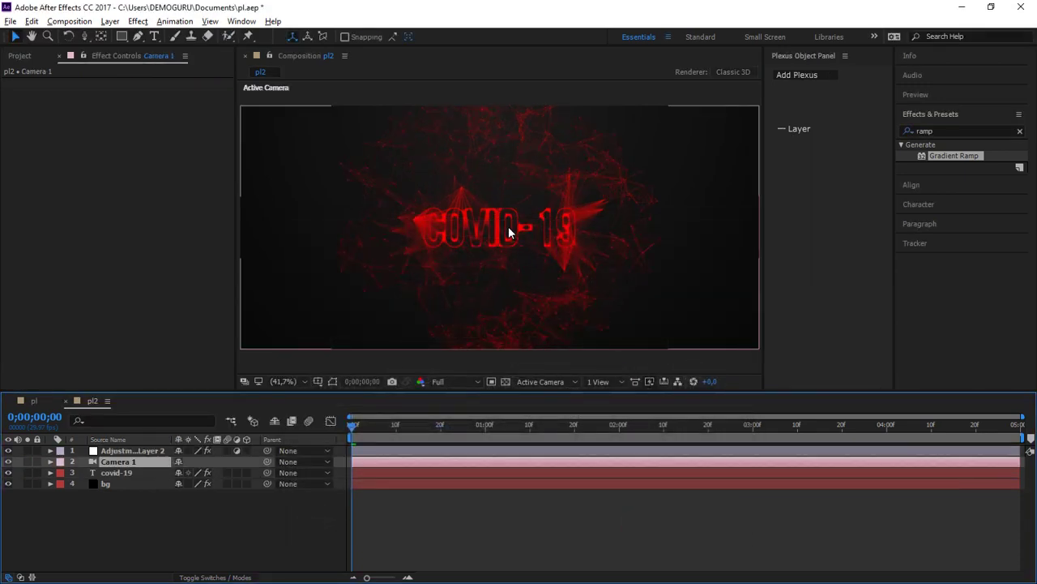
- Orbit and dolly Camera 1 in closer to frame the COVID-19 text
{"action": "key", "text": "c"}
{"action": "left_click", "coordinate": [495, 158]}
{"action": "left_click_drag", "start_coordinate": [495, 157], "coordinate": [496, 128]}
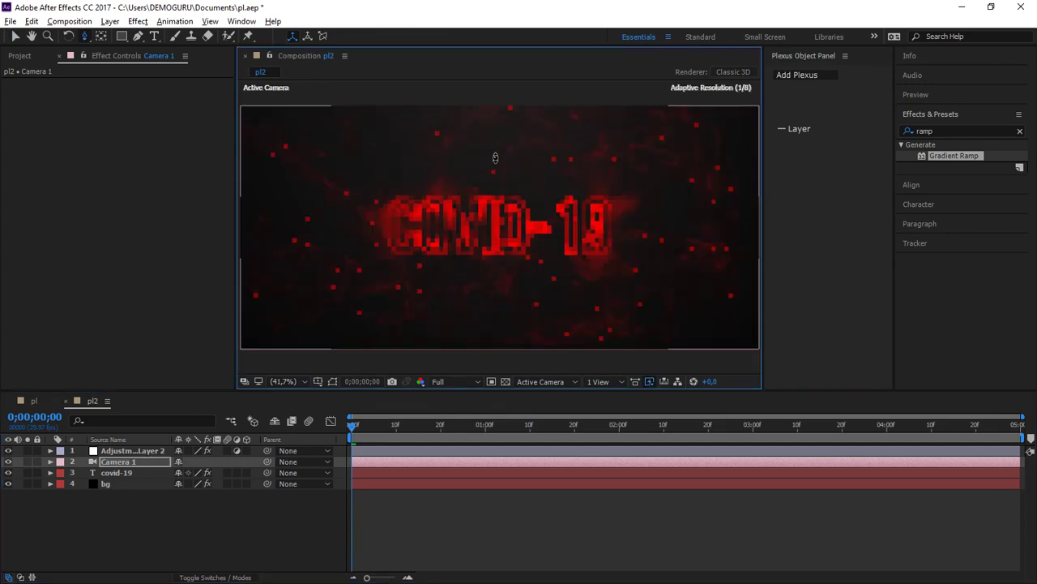
{"action": "scroll", "coordinate": [498, 102], "scroll_direction": "up", "scroll_amount": 3}
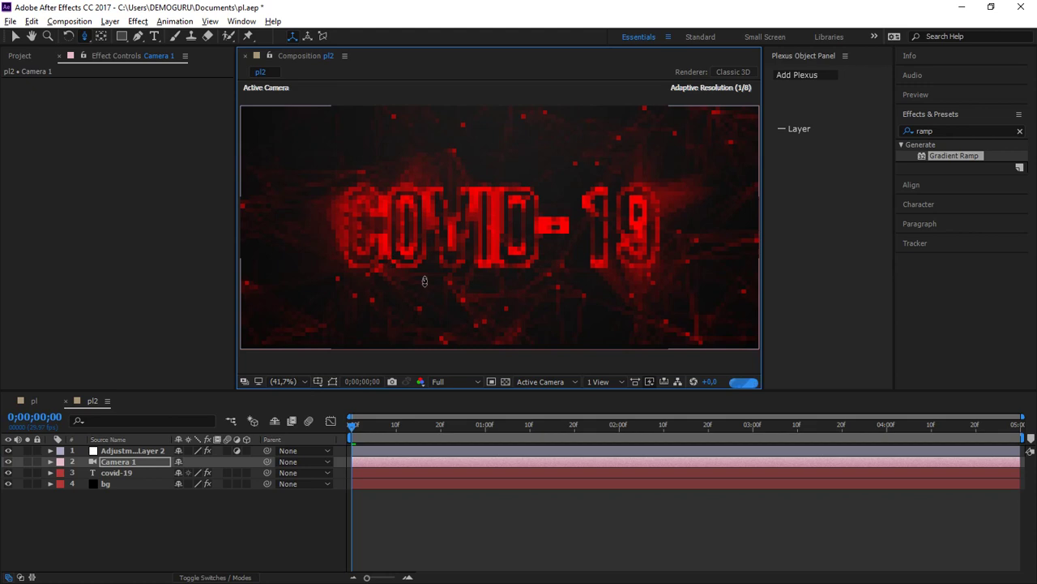
{"action": "scroll", "coordinate": [424, 282], "scroll_direction": "up", "scroll_amount": 2}
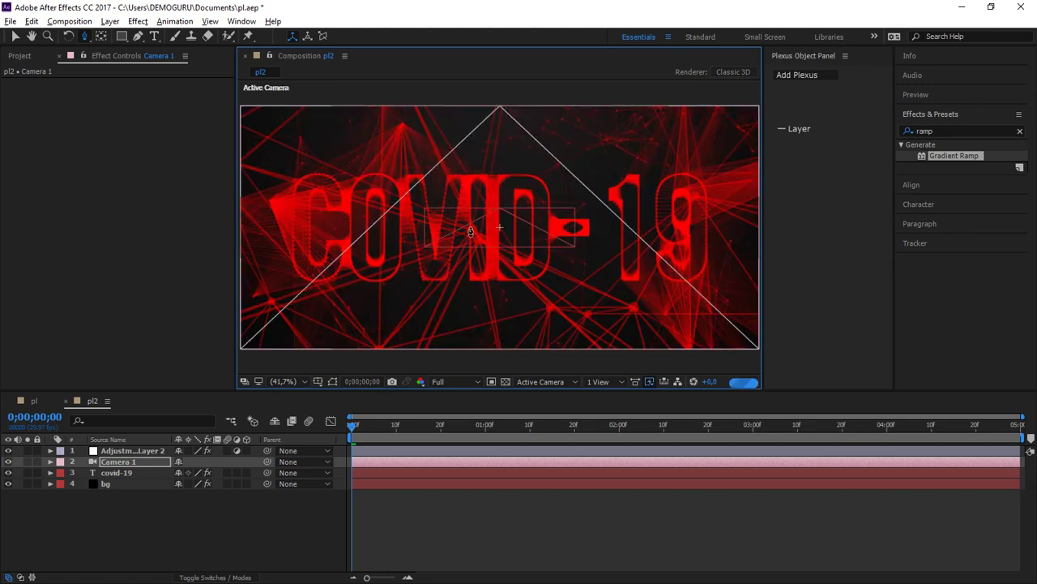
{"action": "scroll", "coordinate": [470, 232], "scroll_direction": "down", "scroll_amount": 3}
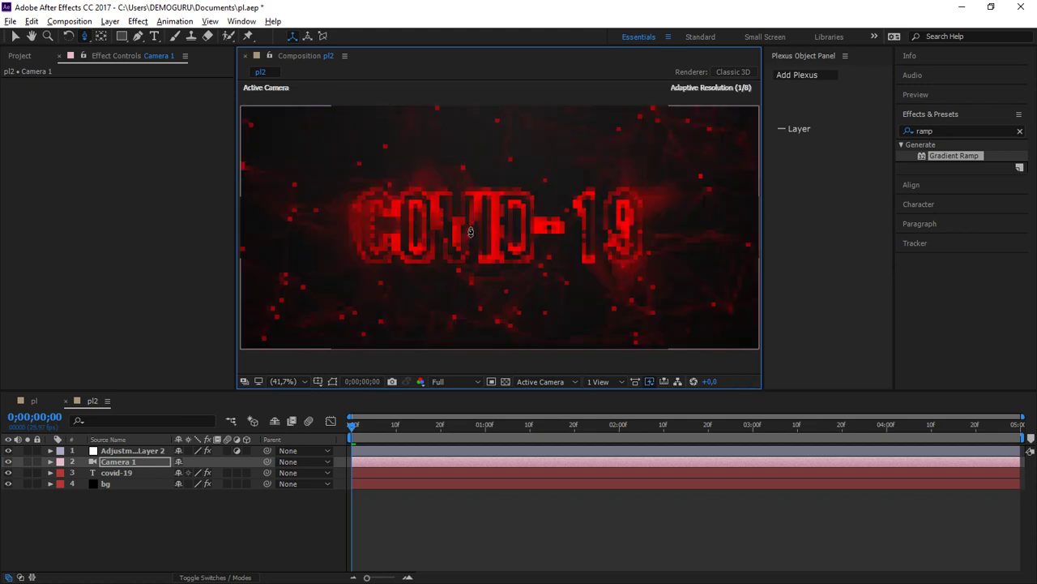
- Fit the composition back into the viewer
{"action": "left_click", "coordinate": [296, 383]}
{"action": "left_click", "coordinate": [290, 146]}
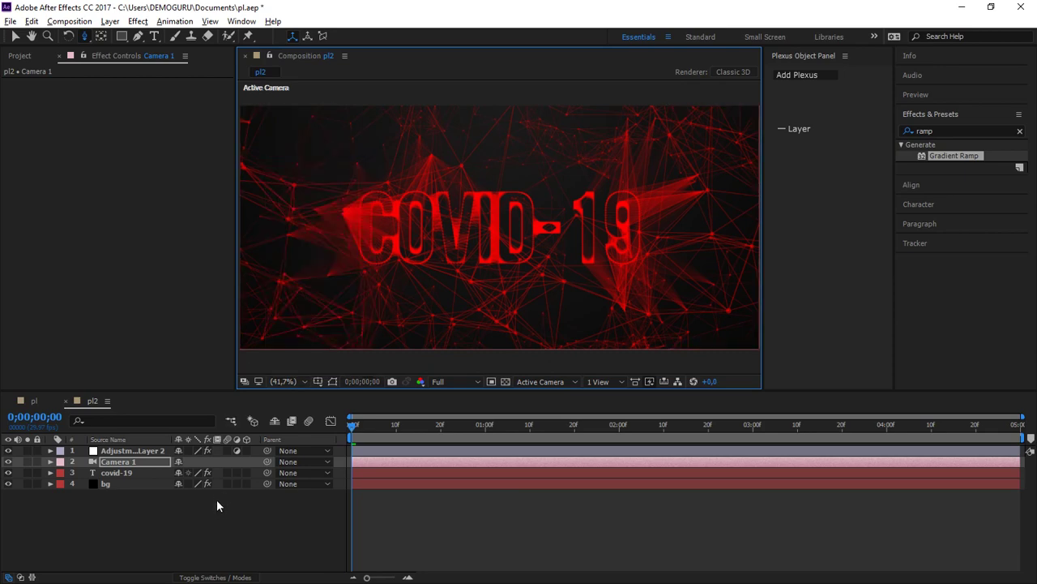
{"action": "scroll", "coordinate": [459, 273], "scroll_direction": "down", "scroll_amount": 2}
{"action": "scroll", "coordinate": [458, 274], "scroll_direction": "up", "scroll_amount": 2}
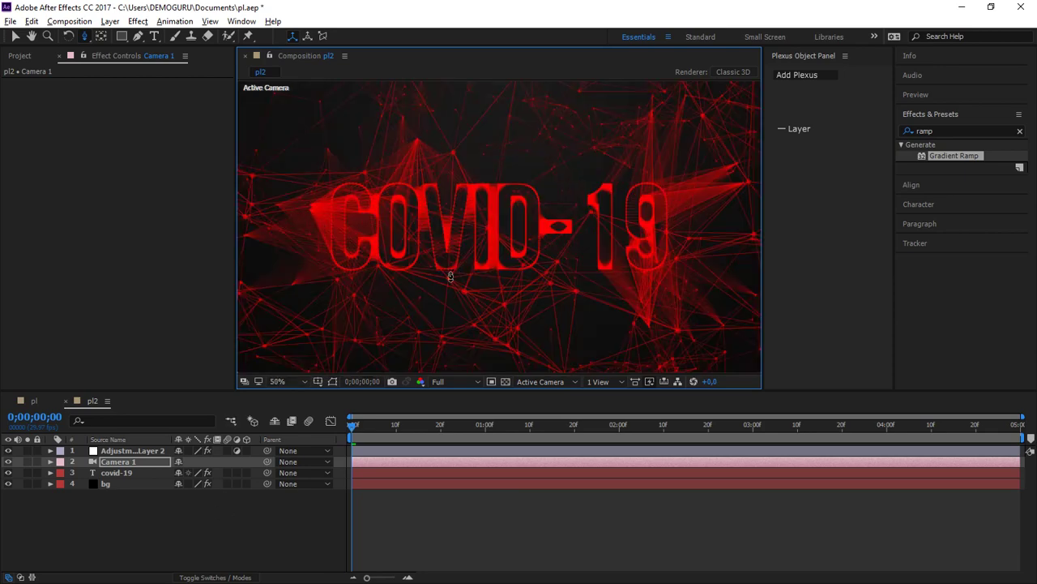
{"action": "left_click", "coordinate": [302, 379]}
{"action": "left_click", "coordinate": [319, 153]}
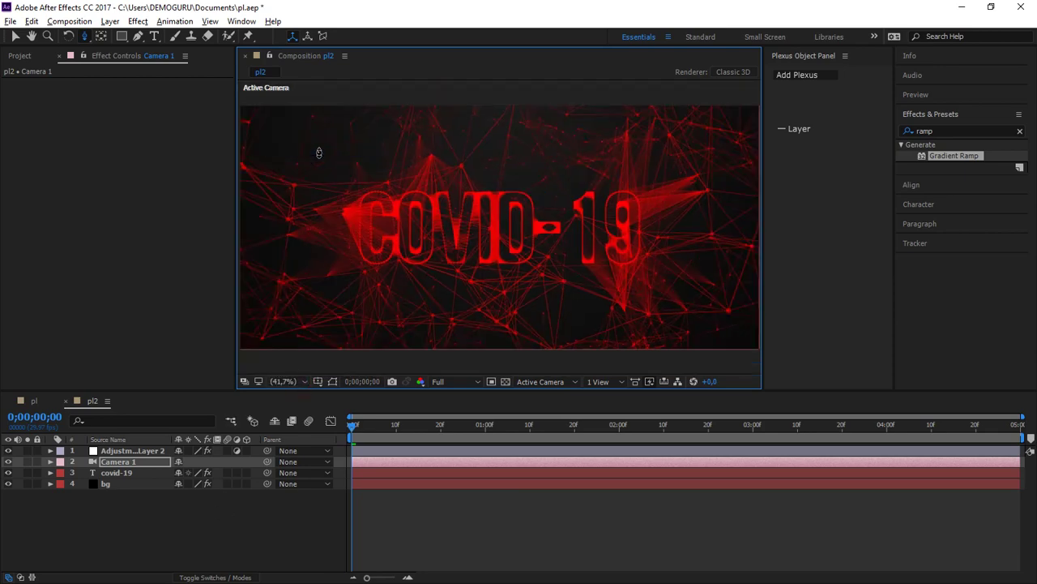
- Set the Plexus Noise Effector's noise amplitude to 300
{"action": "left_click", "coordinate": [122, 475]}
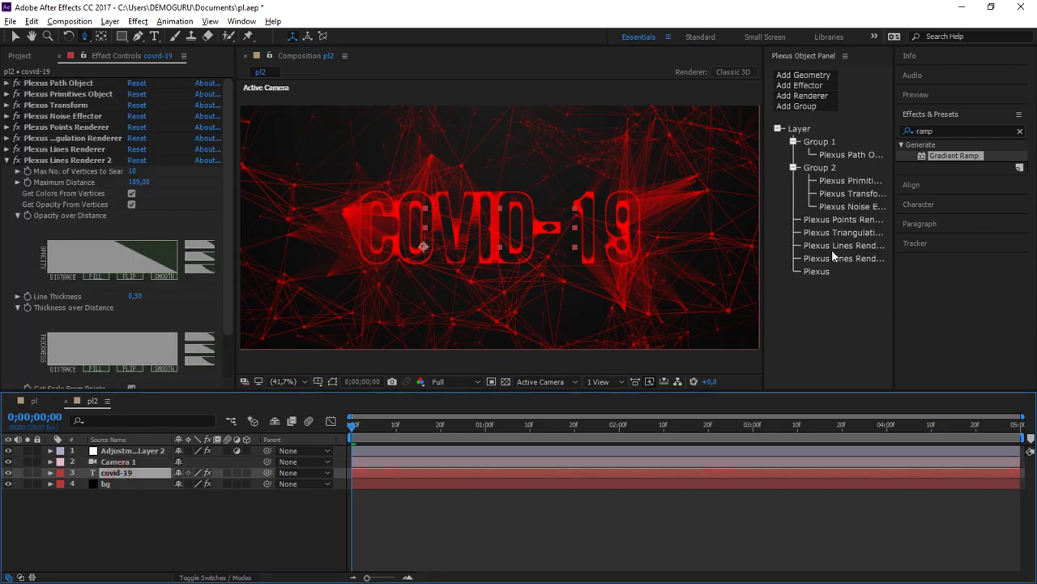
{"action": "left_click", "coordinate": [853, 205]}
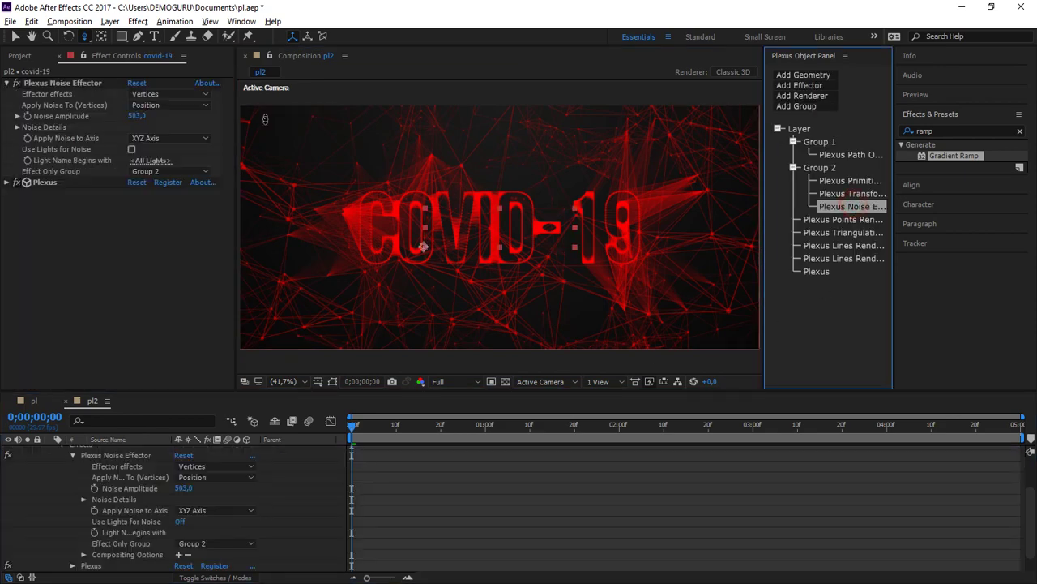
{"action": "left_click", "coordinate": [137, 116]}
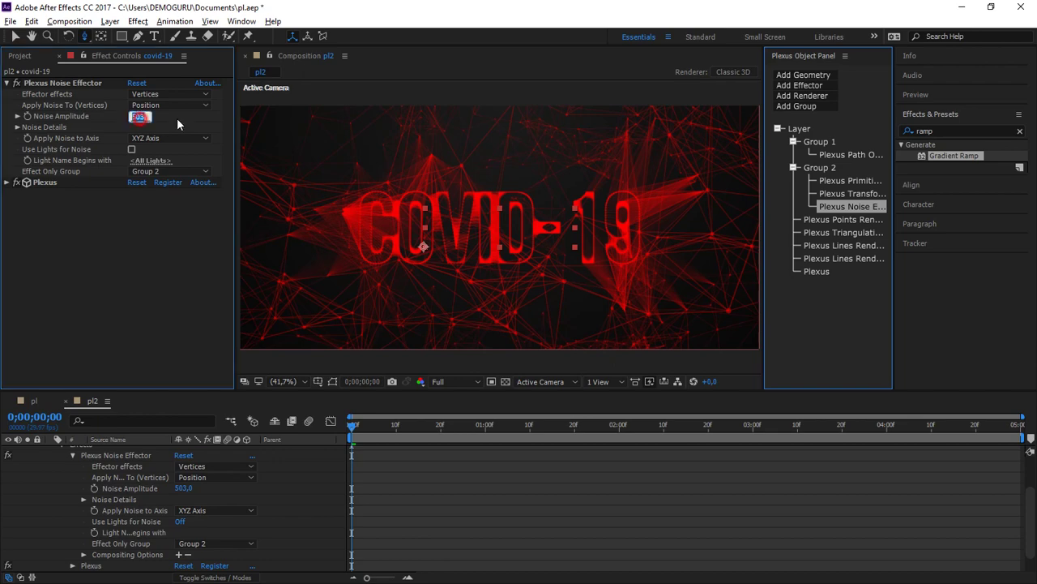
{"action": "type", "text": "300"}
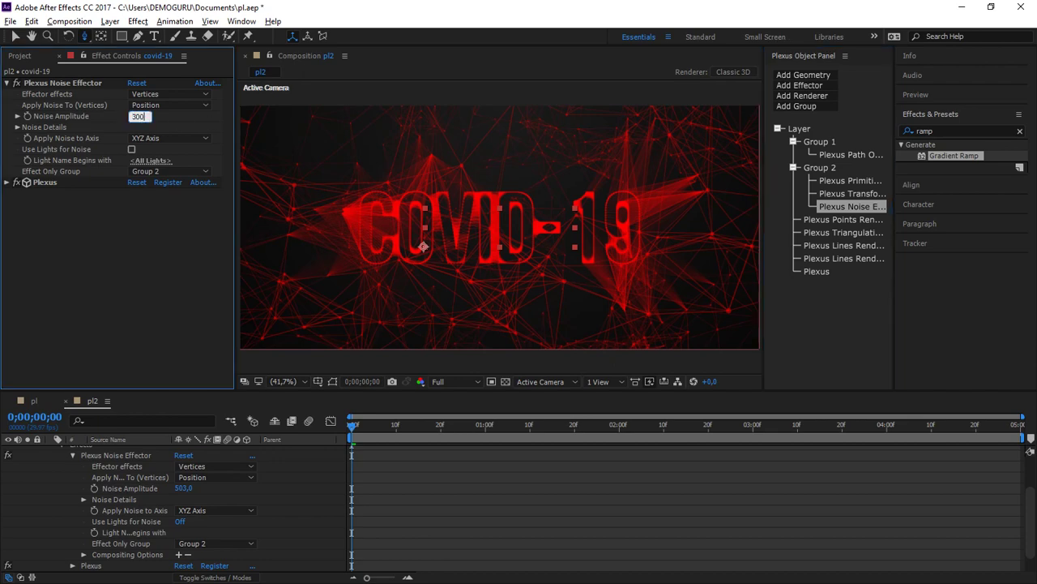
{"action": "key", "text": "Return"}
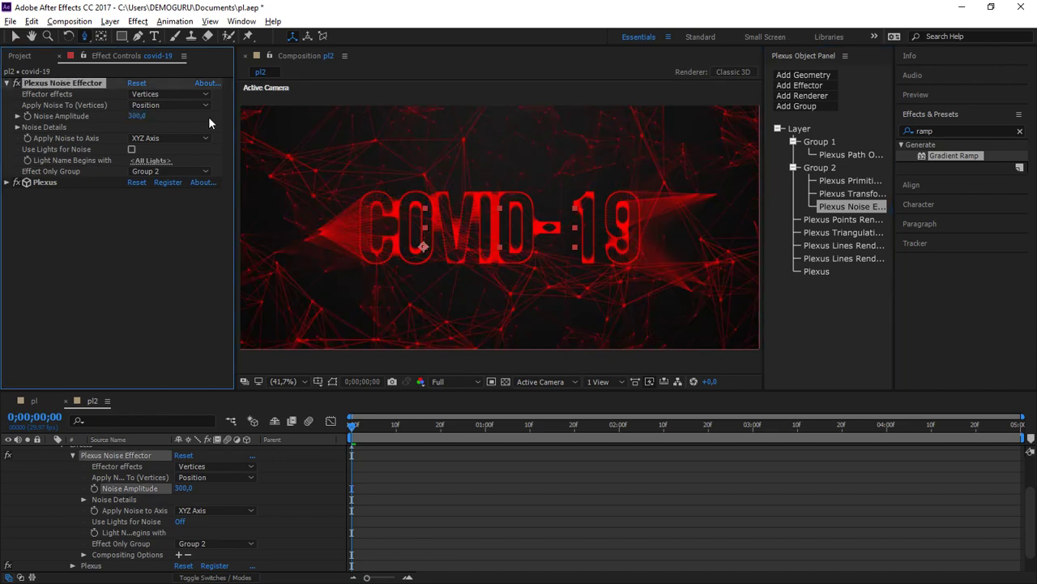
- Apply curved falloffs to Lines Renderer 2's opacity and thickness over distance, then glance at comp pl
{"action": "left_click", "coordinate": [859, 259]}
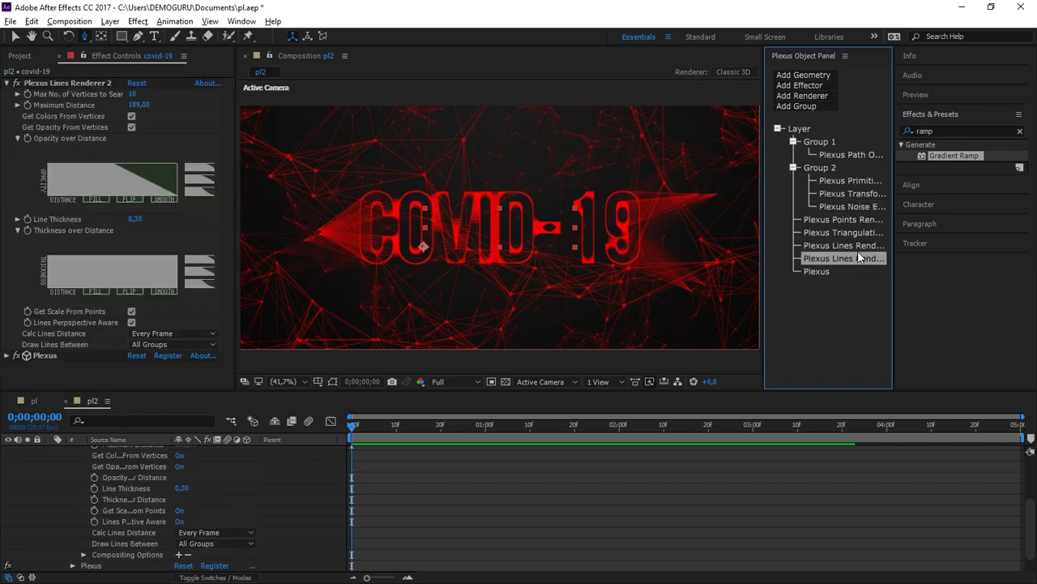
{"action": "left_click", "coordinate": [198, 178]}
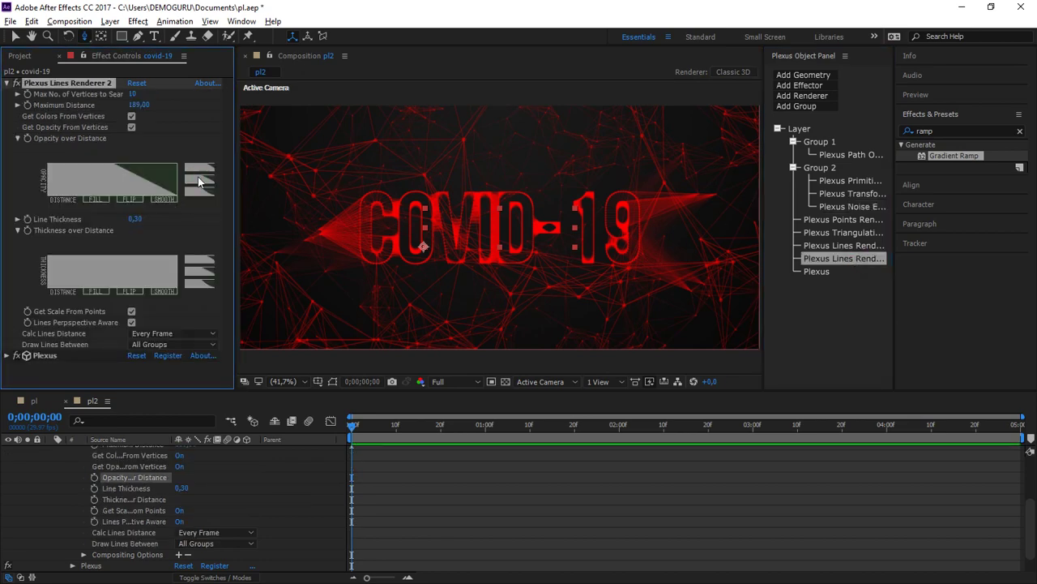
{"action": "left_click", "coordinate": [198, 194]}
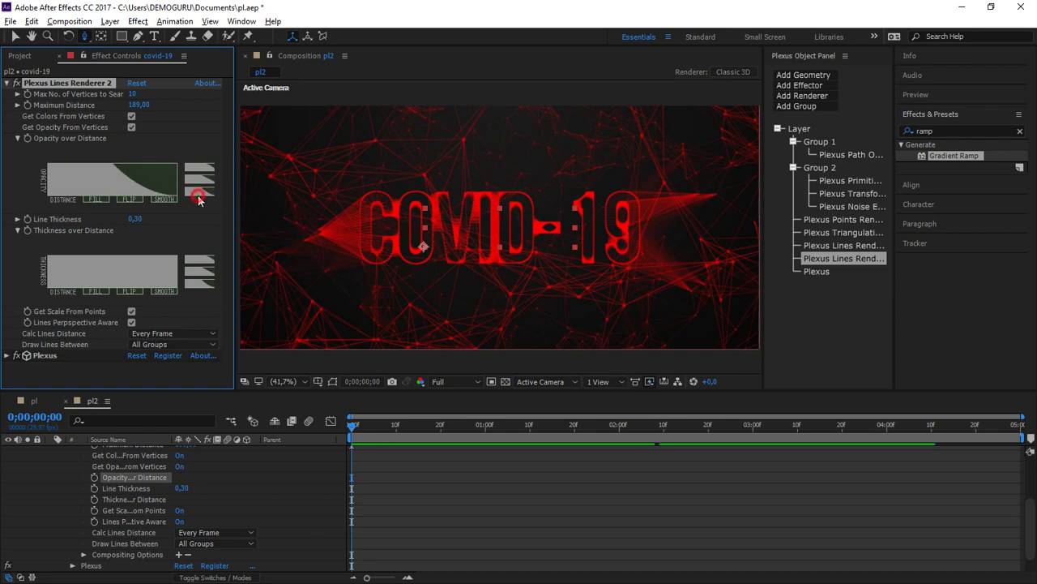
{"action": "left_click", "coordinate": [201, 283]}
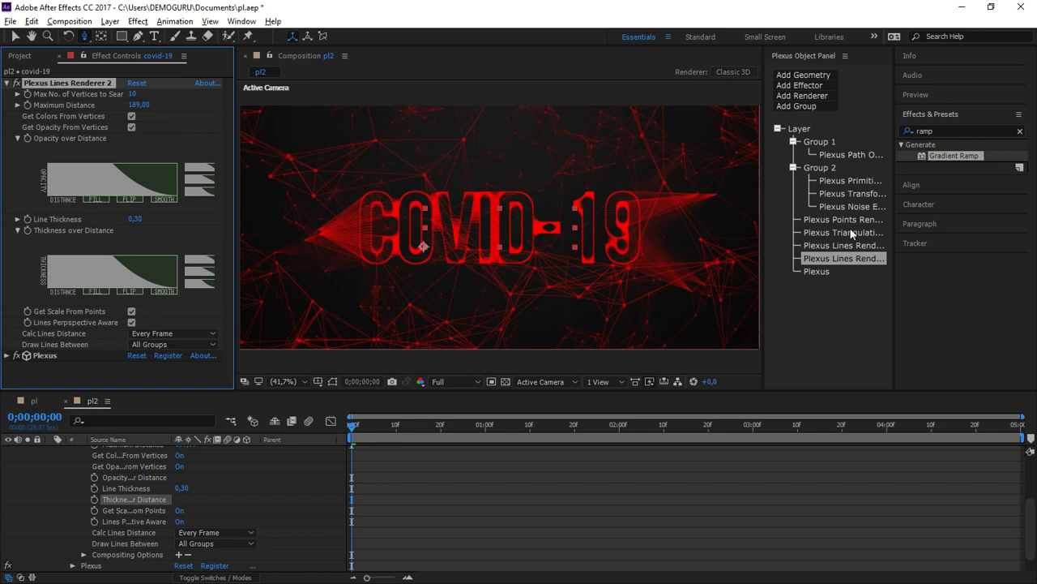
{"action": "left_click", "coordinate": [36, 401]}
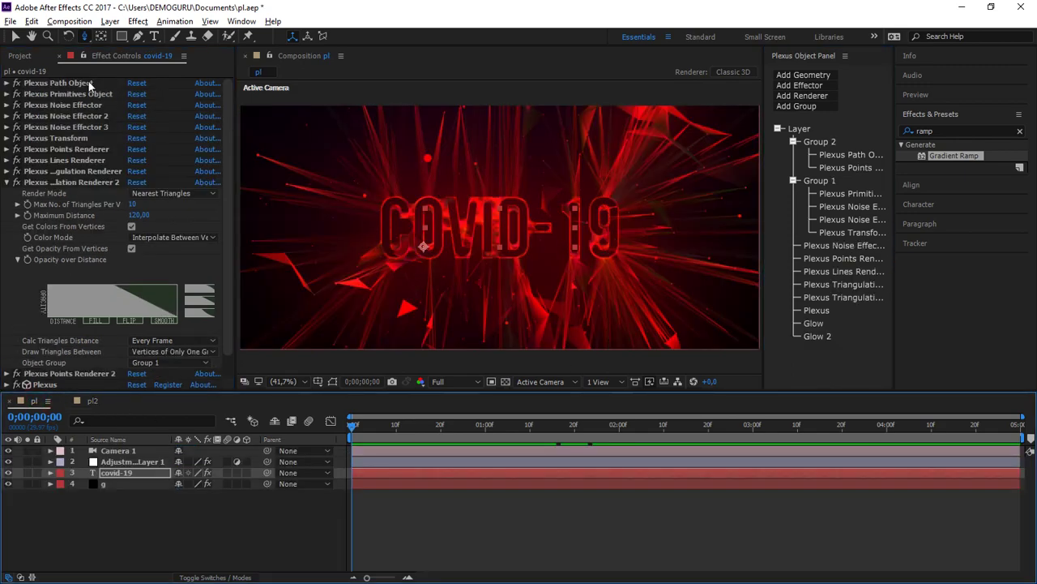
{"action": "left_click", "coordinate": [85, 405]}
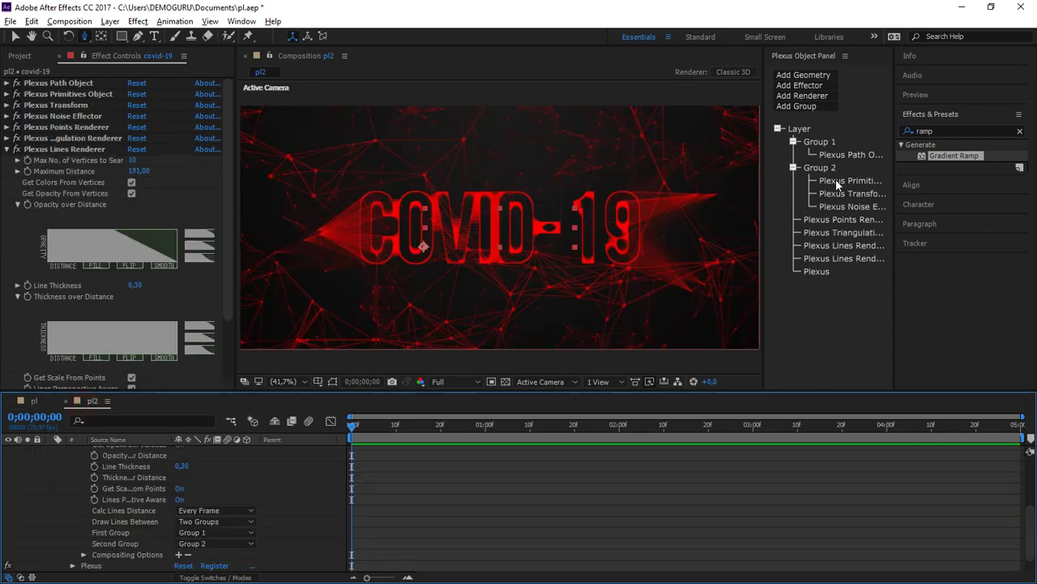
- Set the Plexus Primitives sphere slices to 400
{"action": "left_click", "coordinate": [837, 181]}
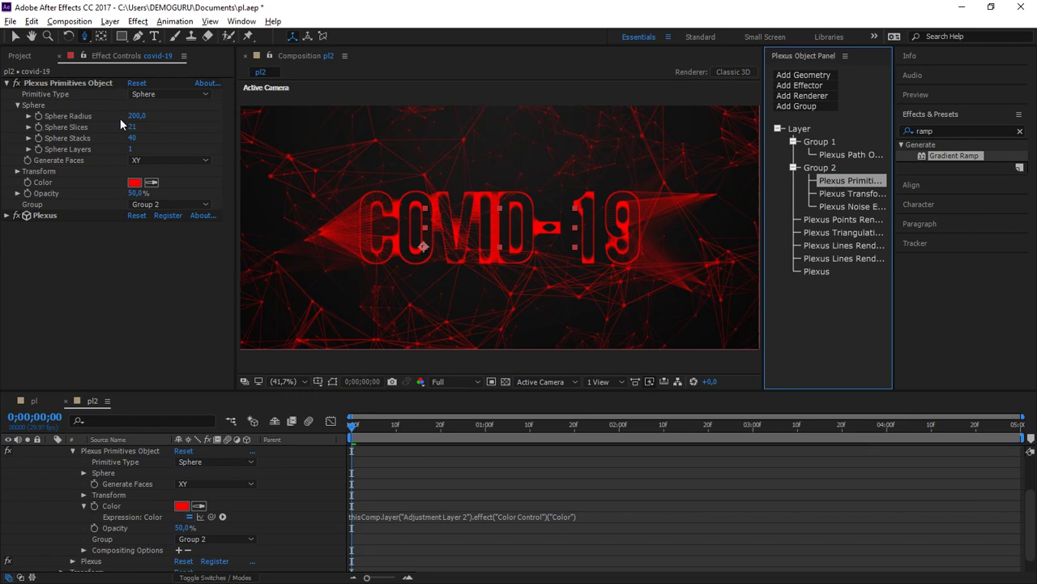
{"action": "left_click_drag", "start_coordinate": [132, 128], "coordinate": [153, 128]}
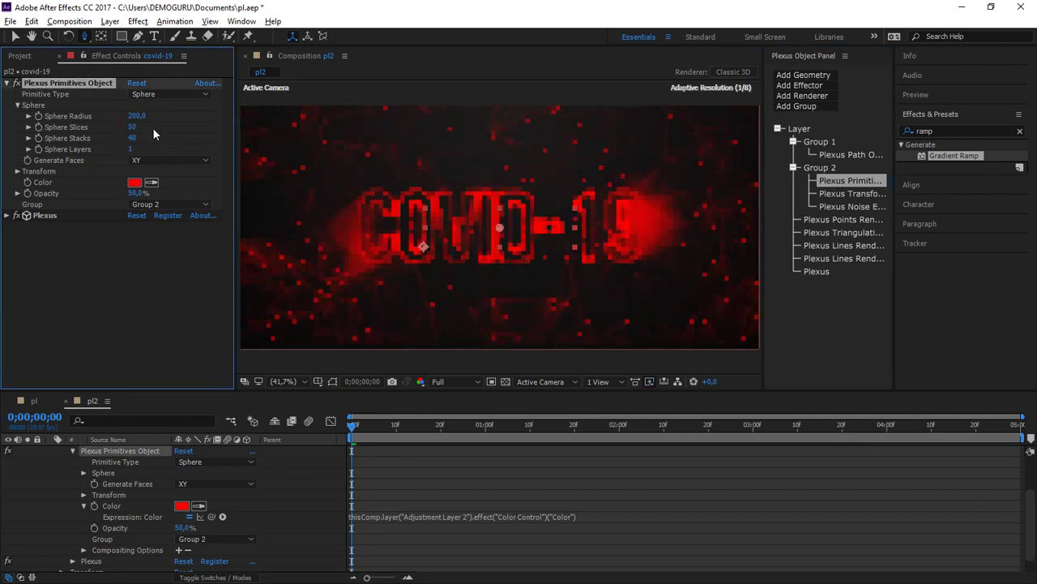
{"action": "scroll", "coordinate": [472, 194], "scroll_direction": "down", "scroll_amount": 2}
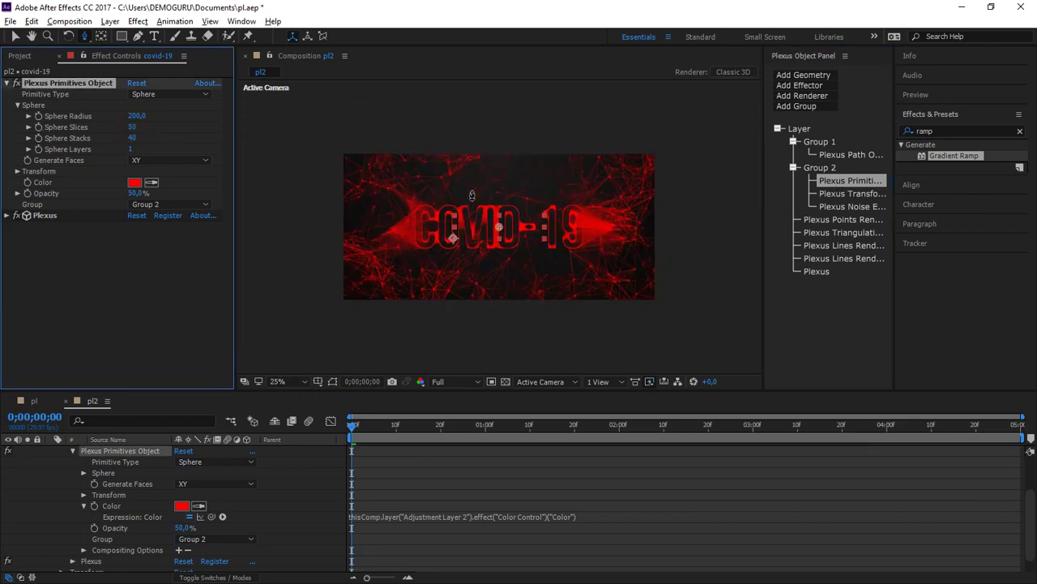
{"action": "scroll", "coordinate": [471, 195], "scroll_direction": "up", "scroll_amount": 2}
{"action": "left_click", "coordinate": [133, 127]}
{"action": "type", "text": "400"}
{"action": "key", "text": "Return"}
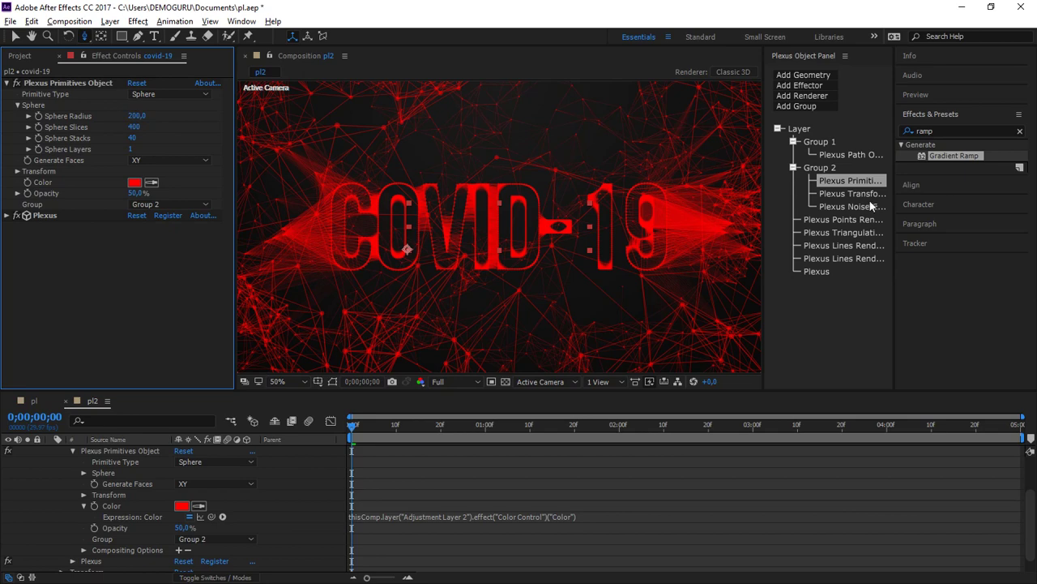
- Toggle Plexus Transform's Uniform Scale off and back on
{"action": "left_click", "coordinate": [858, 195]}
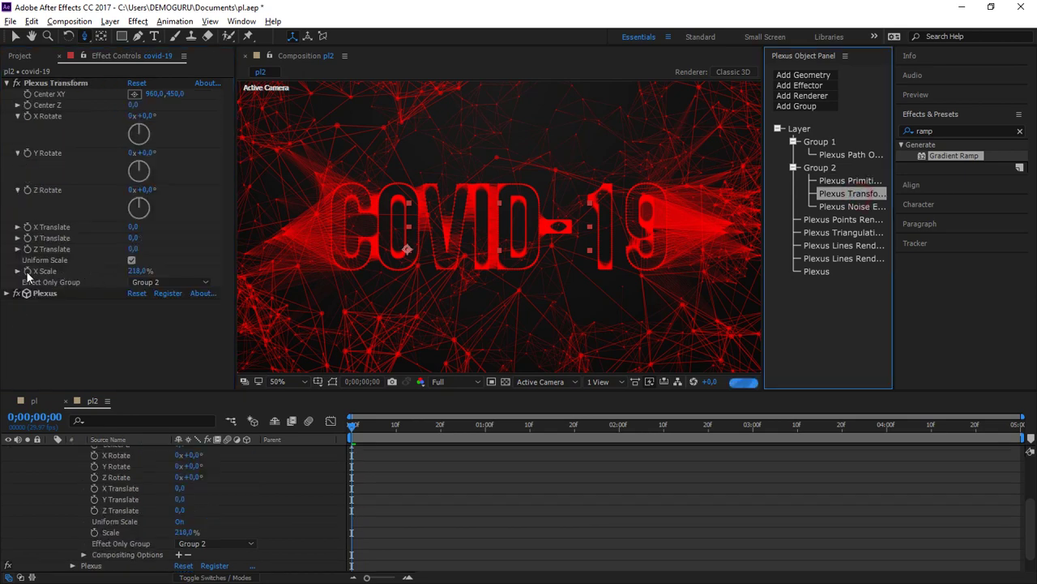
{"action": "left_click", "coordinate": [131, 260]}
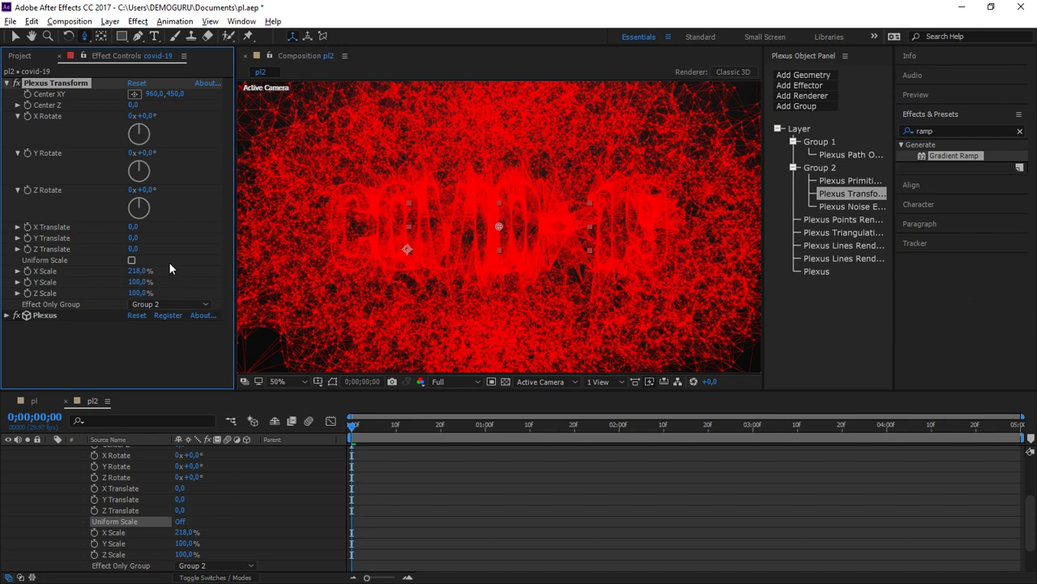
{"action": "left_click", "coordinate": [132, 261]}
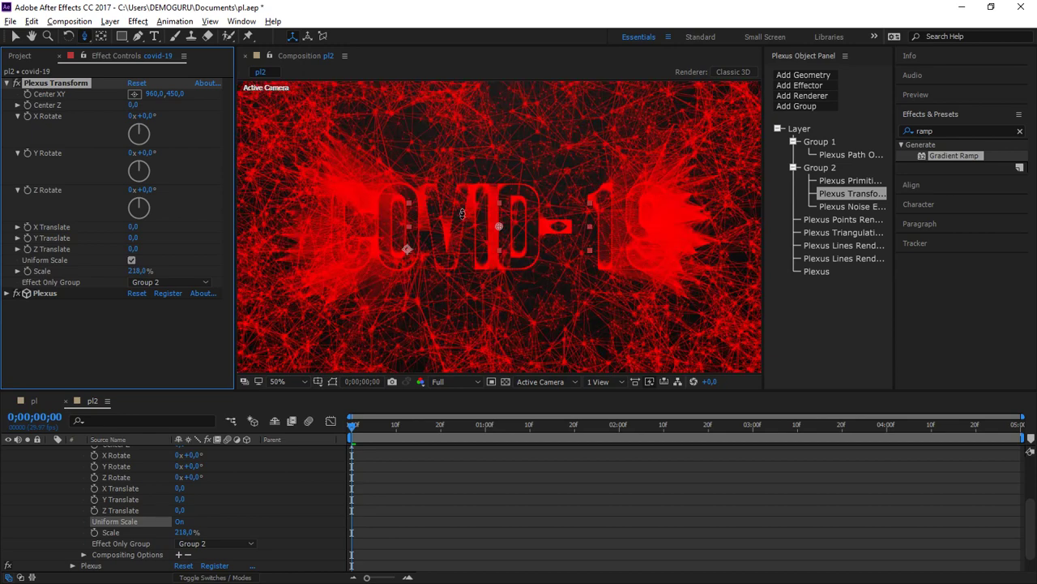
- Set the sphere primitive's slices to 30
{"action": "left_click", "coordinate": [864, 258]}
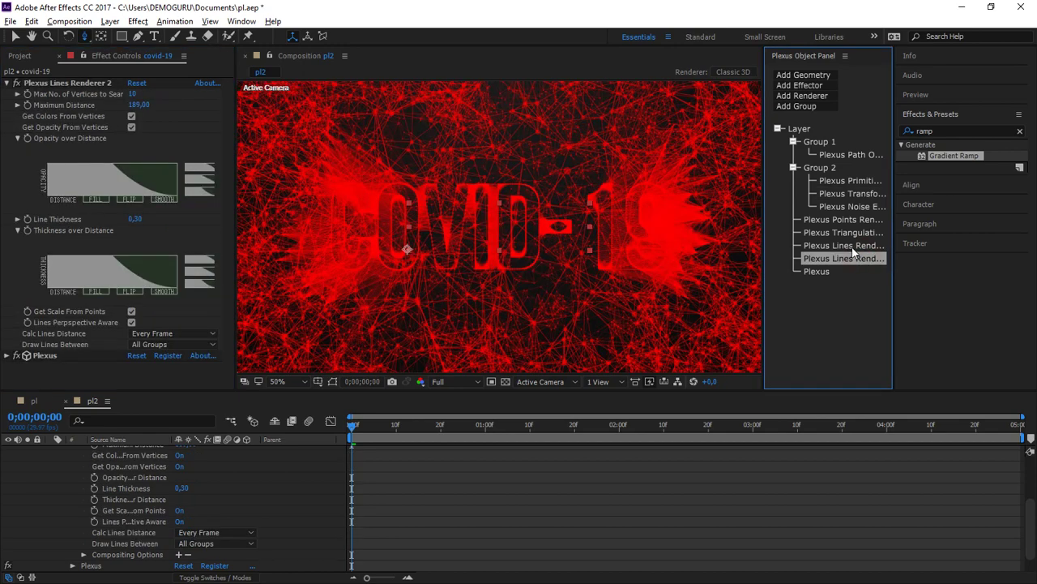
{"action": "left_click", "coordinate": [853, 247]}
{"action": "left_click", "coordinate": [847, 182]}
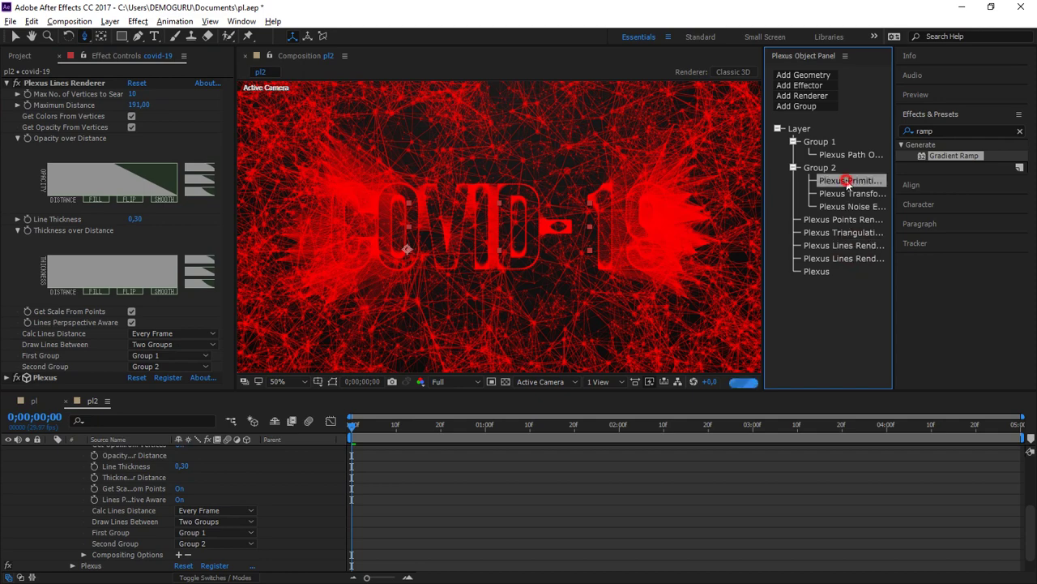
{"action": "left_click", "coordinate": [135, 127]}
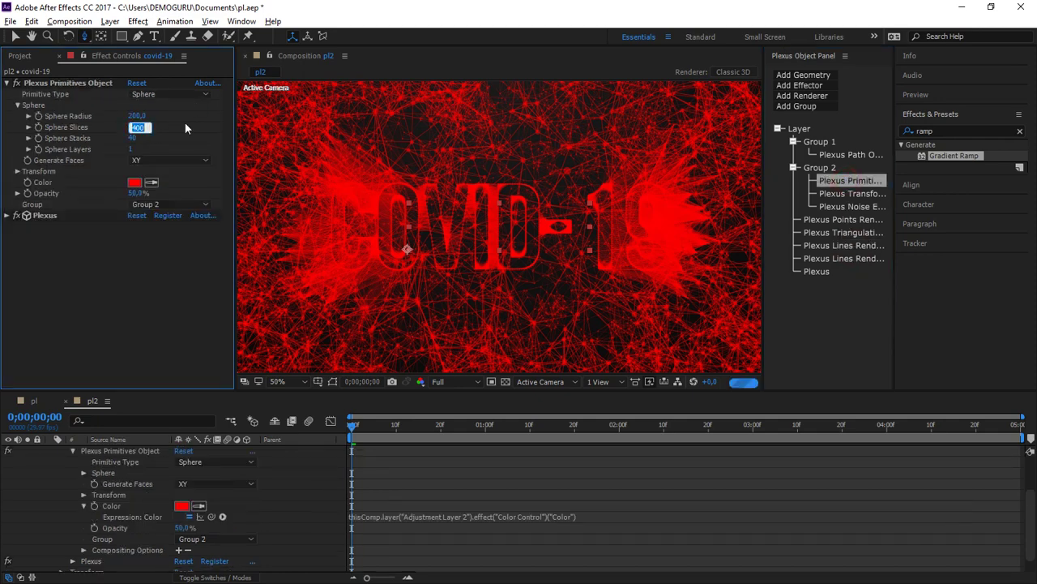
{"action": "type", "text": "300"}
{"action": "key", "text": "BackSpace"}
{"action": "key", "text": "Return"}
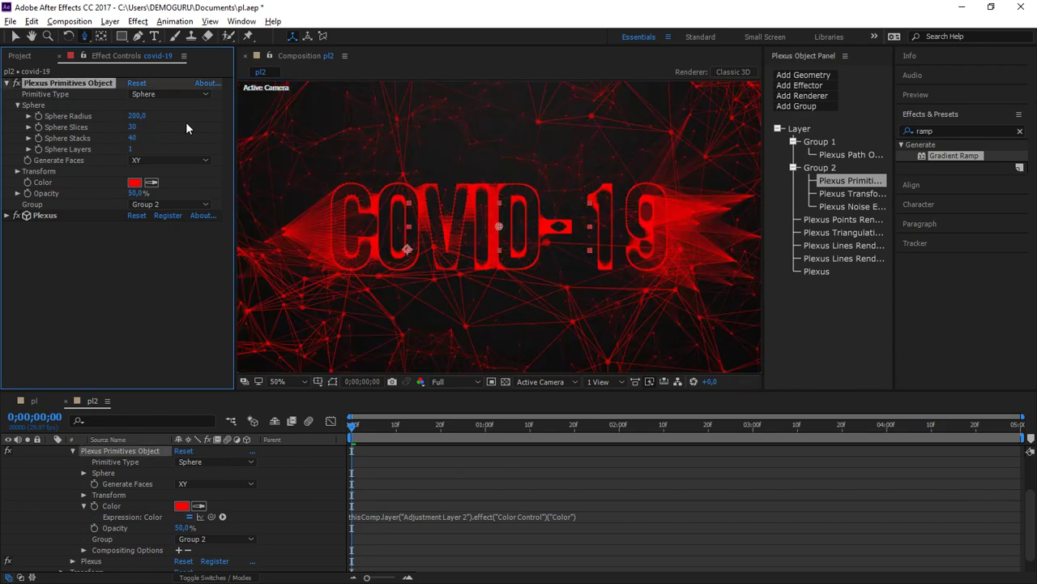
- Raise the Plexus Noise Effector's noise amplitude from 300 to 381
{"action": "left_click", "coordinate": [838, 259]}
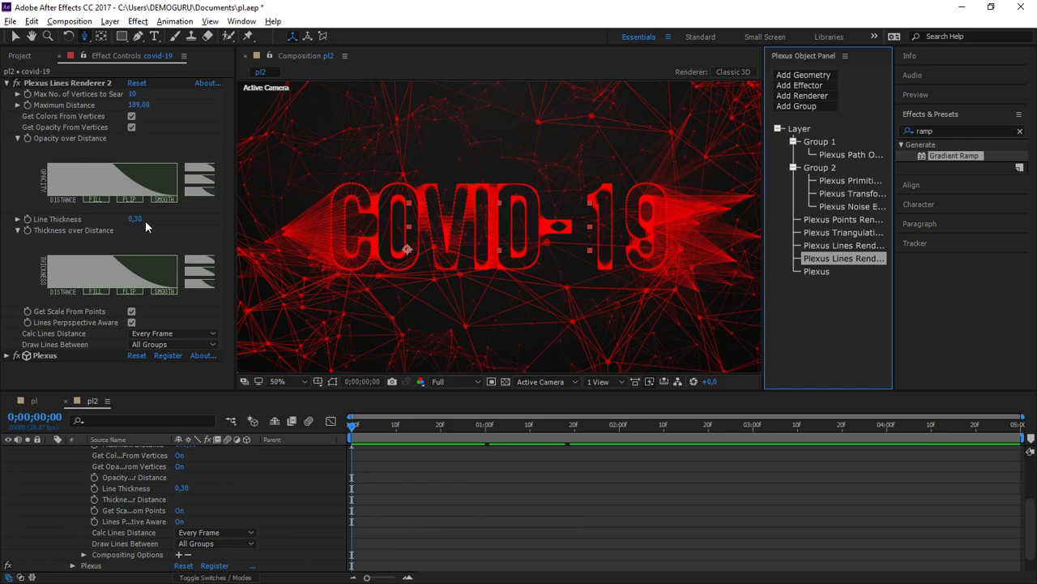
{"action": "left_click", "coordinate": [854, 206]}
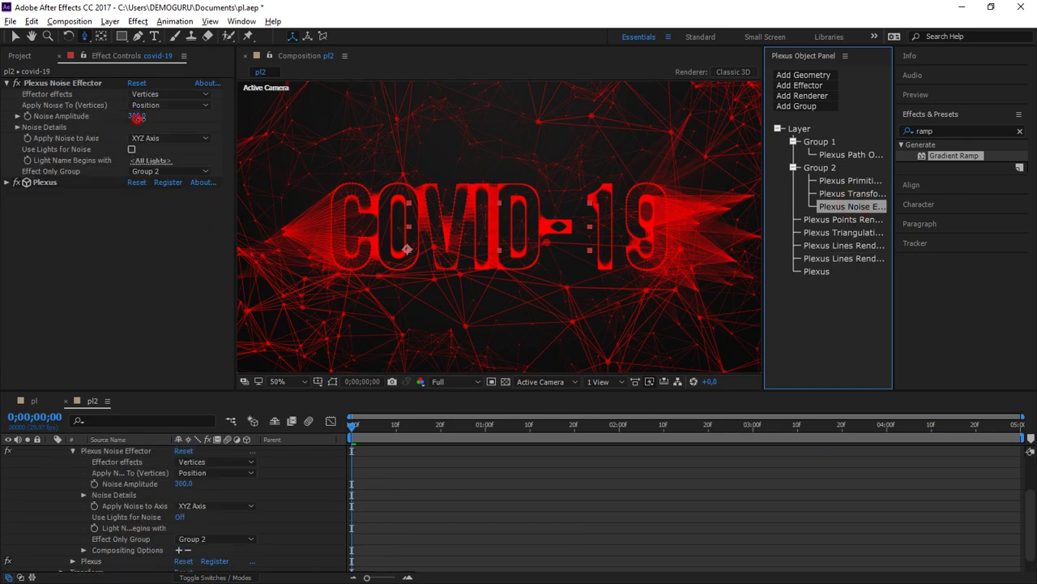
{"action": "left_click_drag", "start_coordinate": [136, 116], "coordinate": [189, 122]}
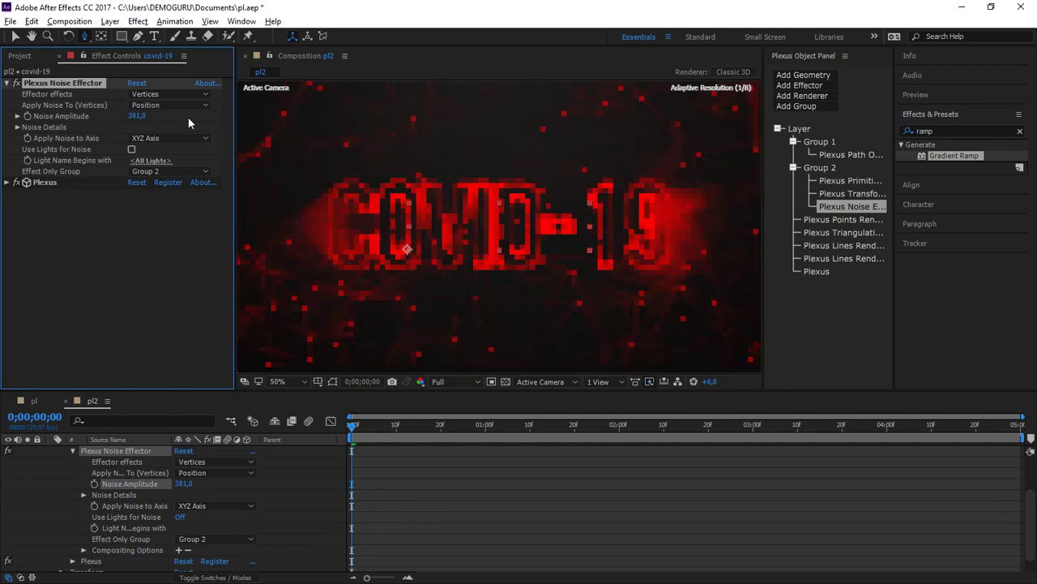
{"action": "left_click", "coordinate": [864, 195]}
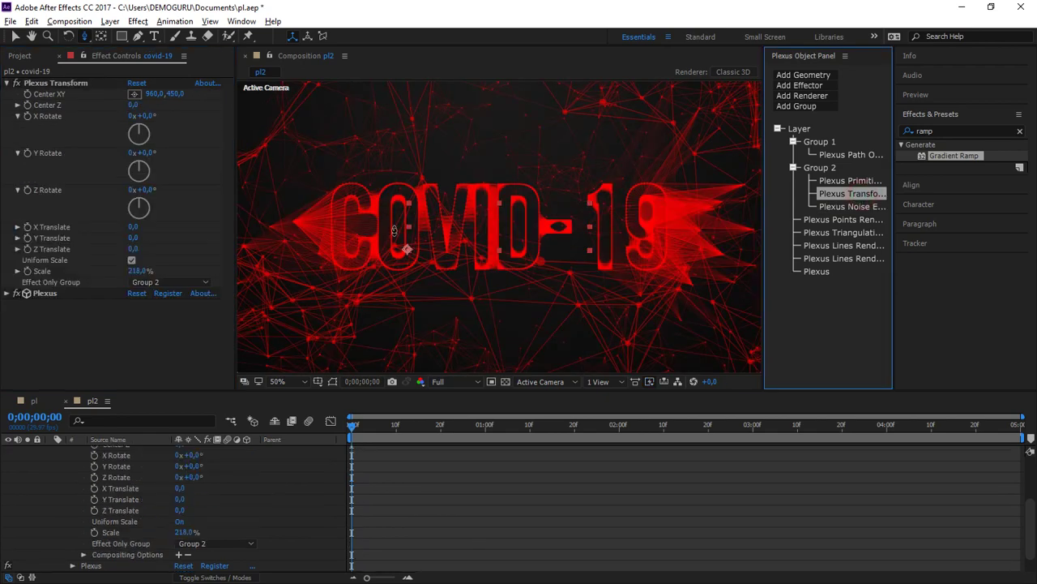
- Turn off Uniform Scale in Plexus Transform and set X scale 100%, Y scale 300%
{"action": "left_click", "coordinate": [18, 272]}
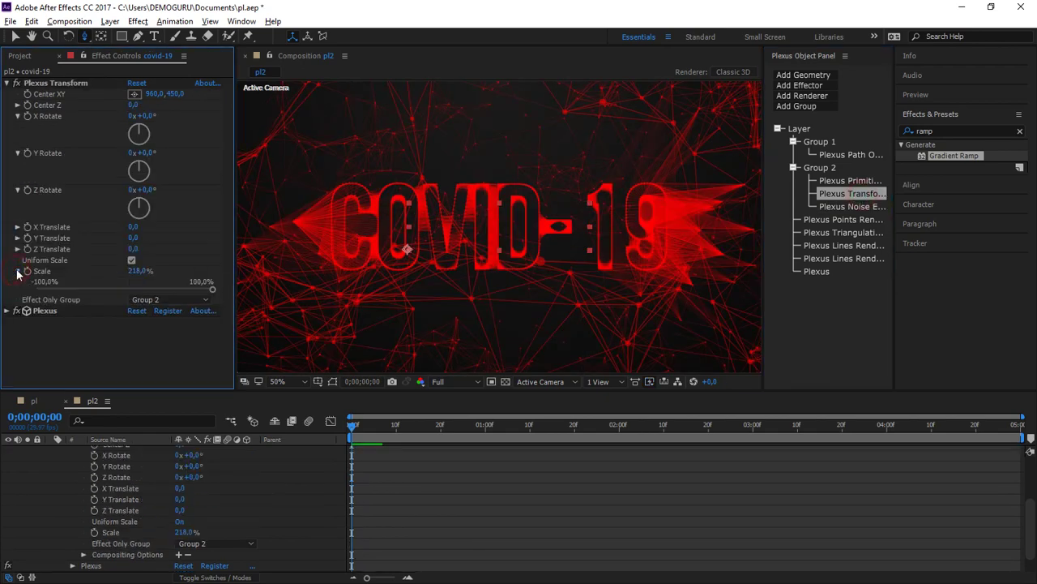
{"action": "left_click", "coordinate": [131, 260]}
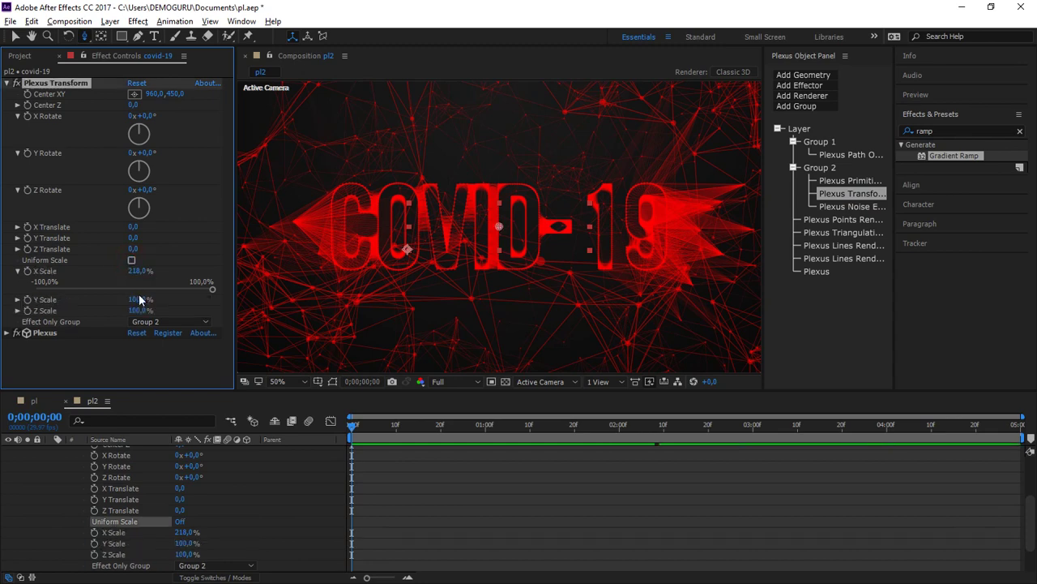
{"action": "left_click_drag", "start_coordinate": [136, 299], "coordinate": [196, 298]}
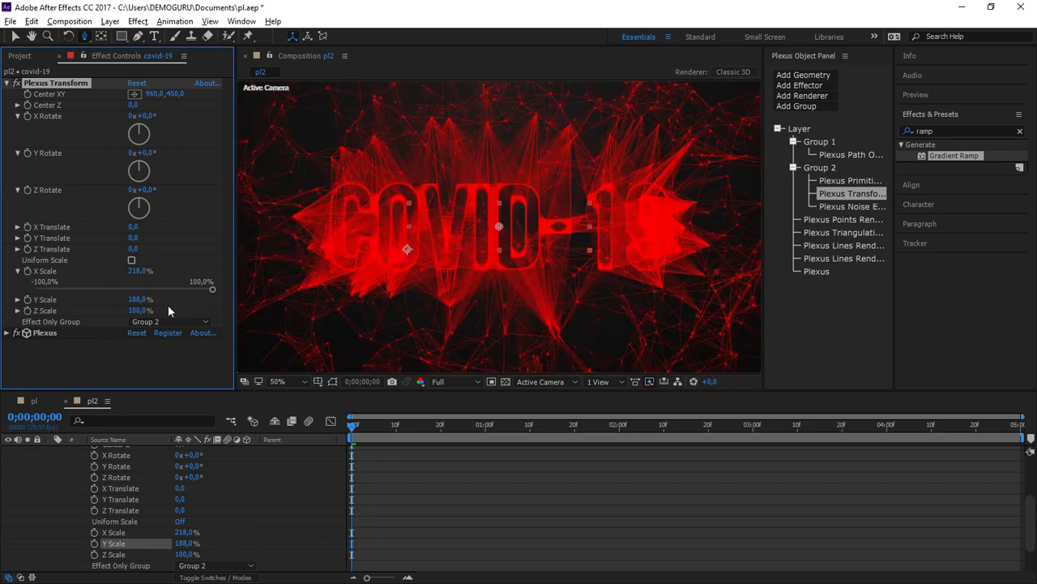
{"action": "left_click", "coordinate": [139, 270]}
{"action": "type", "text": "100"}
{"action": "key", "text": "Return"}
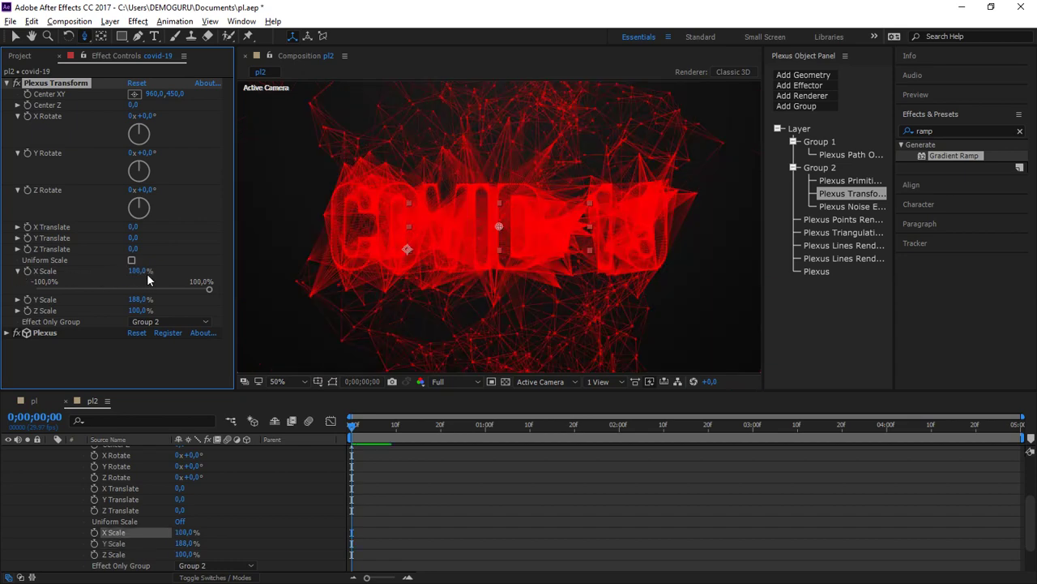
{"action": "left_click", "coordinate": [139, 299]}
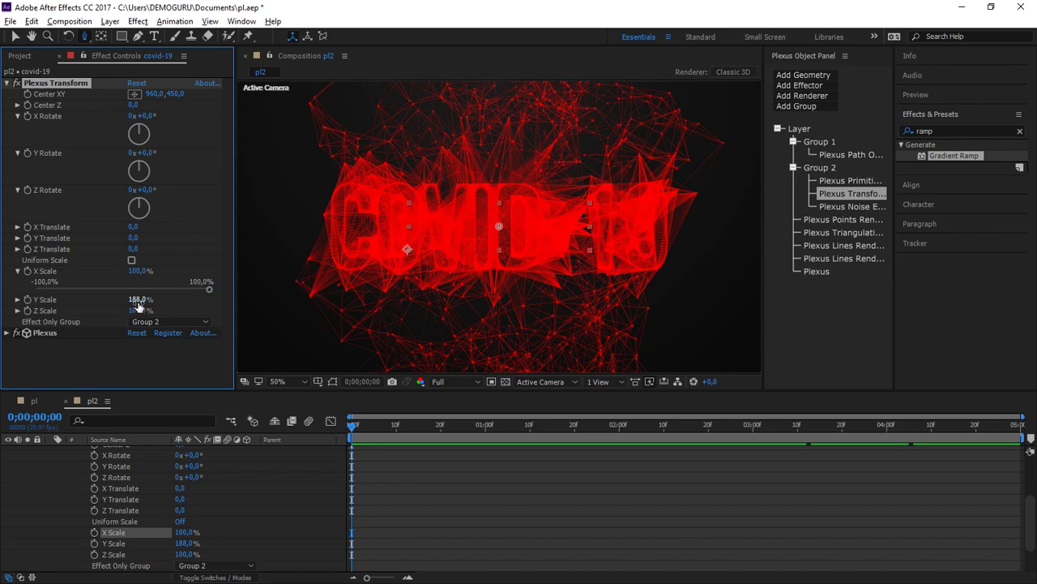
{"action": "type", "text": "300"}
{"action": "key", "text": "Return"}
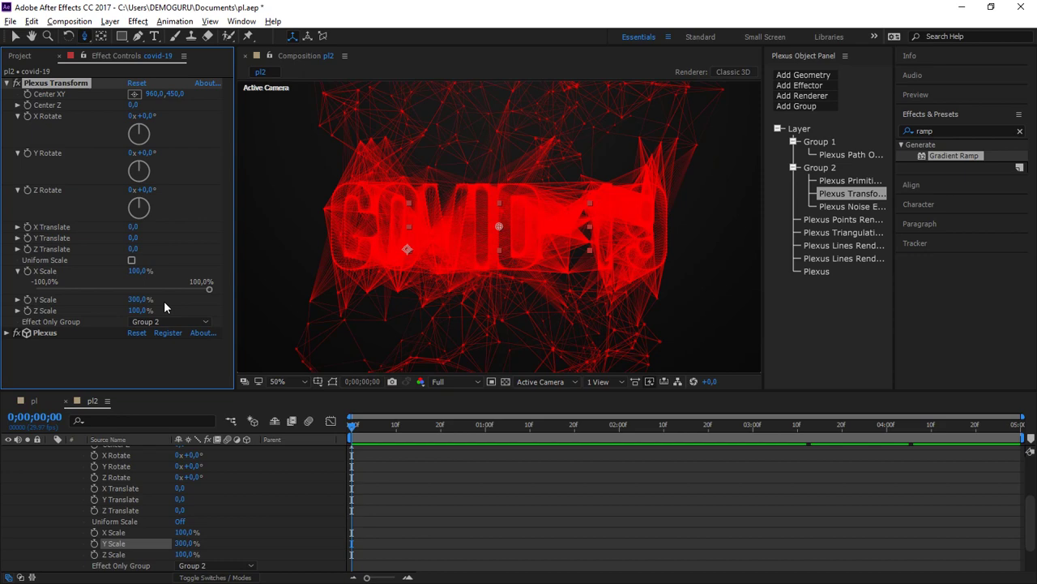
- Set X scale to 400% and raise the first lines renderer's maximum distance to 285
{"action": "left_click", "coordinate": [141, 311]}
{"action": "left_click", "coordinate": [140, 270]}
{"action": "type", "text": "400"}
{"action": "key", "text": "Return"}
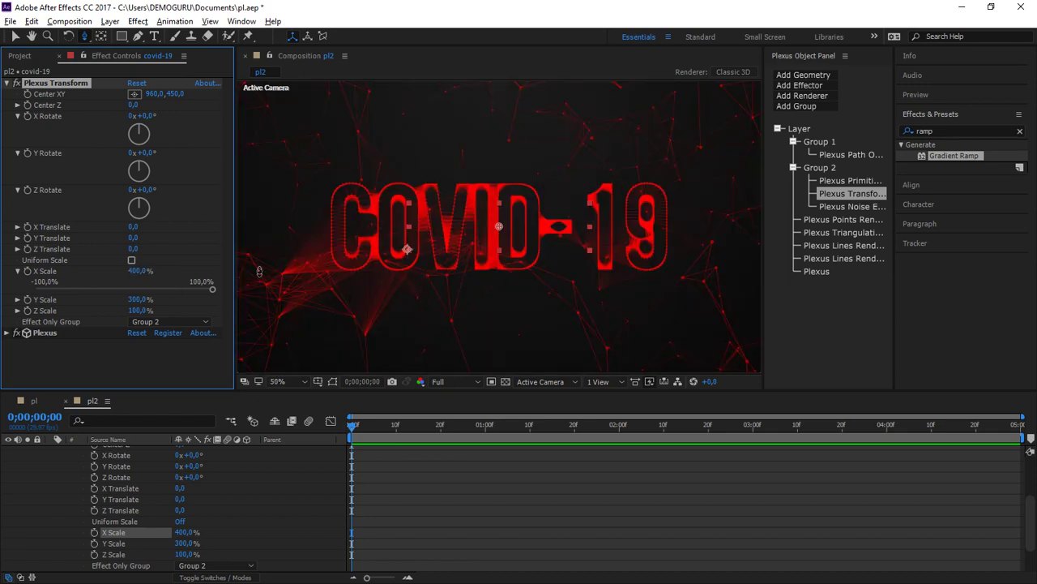
{"action": "left_click", "coordinate": [843, 245]}
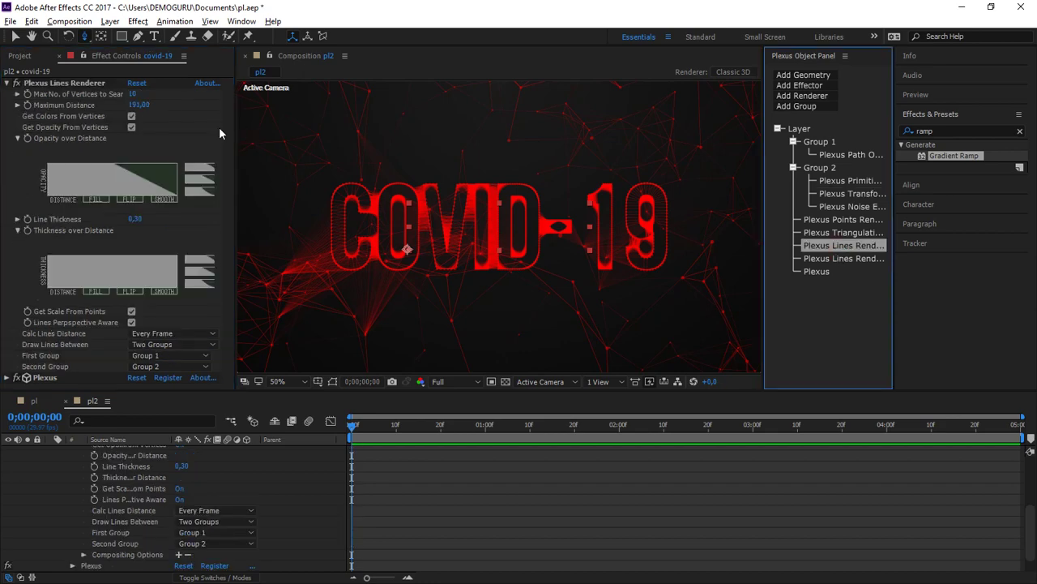
{"action": "left_click_drag", "start_coordinate": [139, 105], "coordinate": [211, 112]}
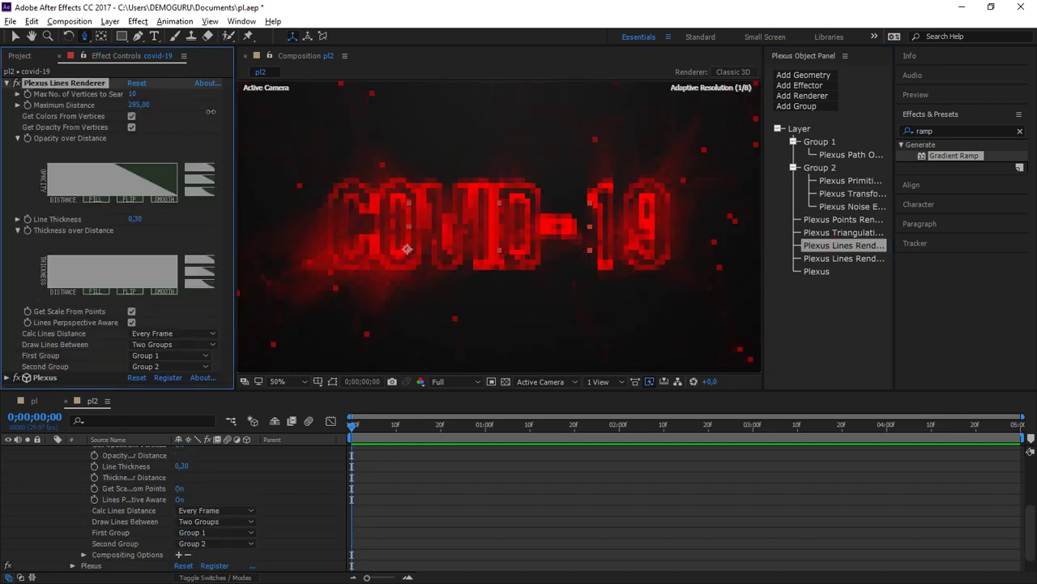
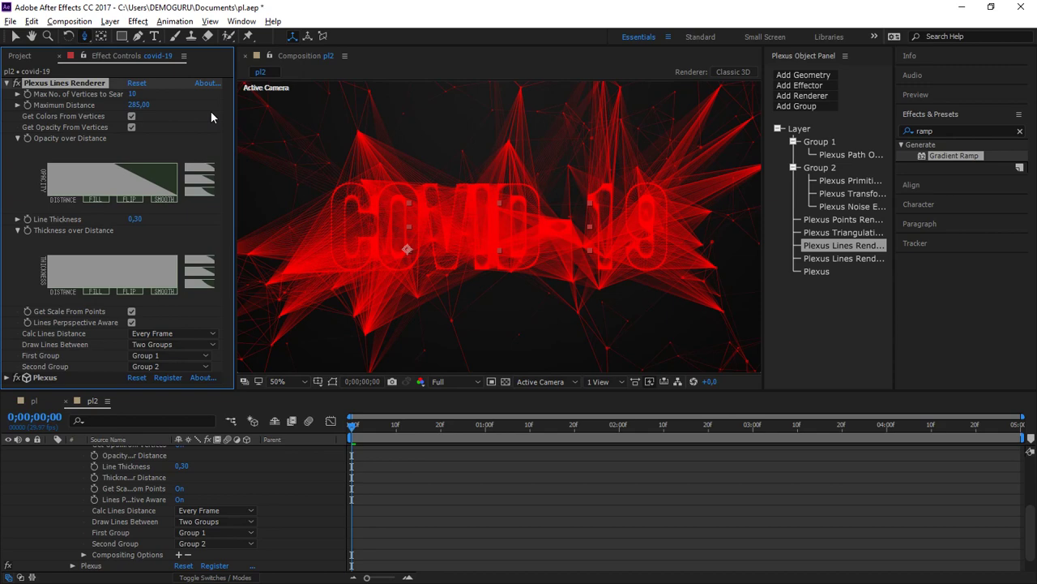
- Try Plexus Lines Maximum Distance values of 200 and 300, then settle on 250
{"action": "key", "text": "period"}
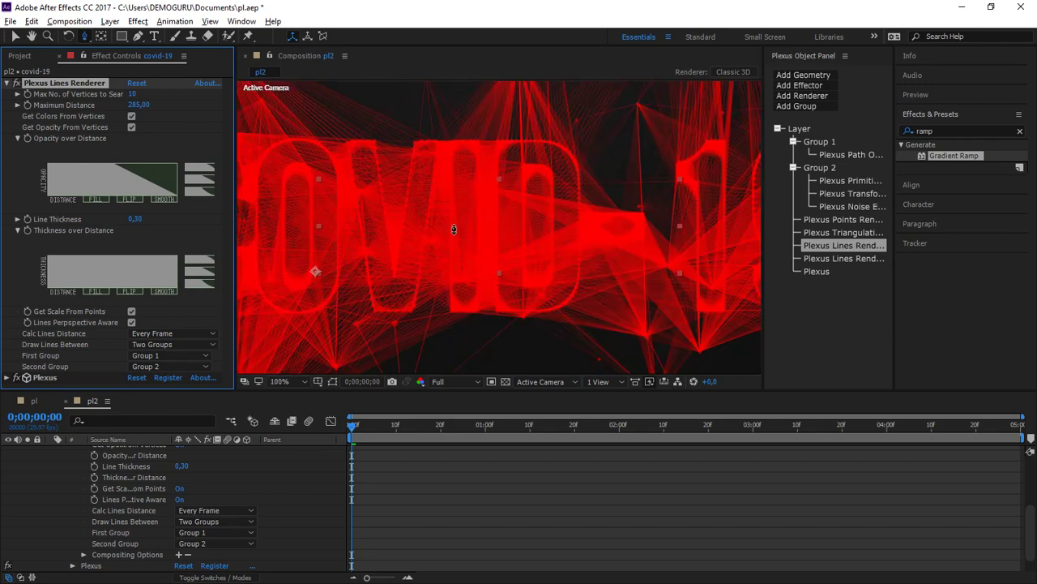
{"action": "left_click", "coordinate": [140, 105]}
{"action": "type", "text": "2"}
{"action": "key", "text": "Return"}
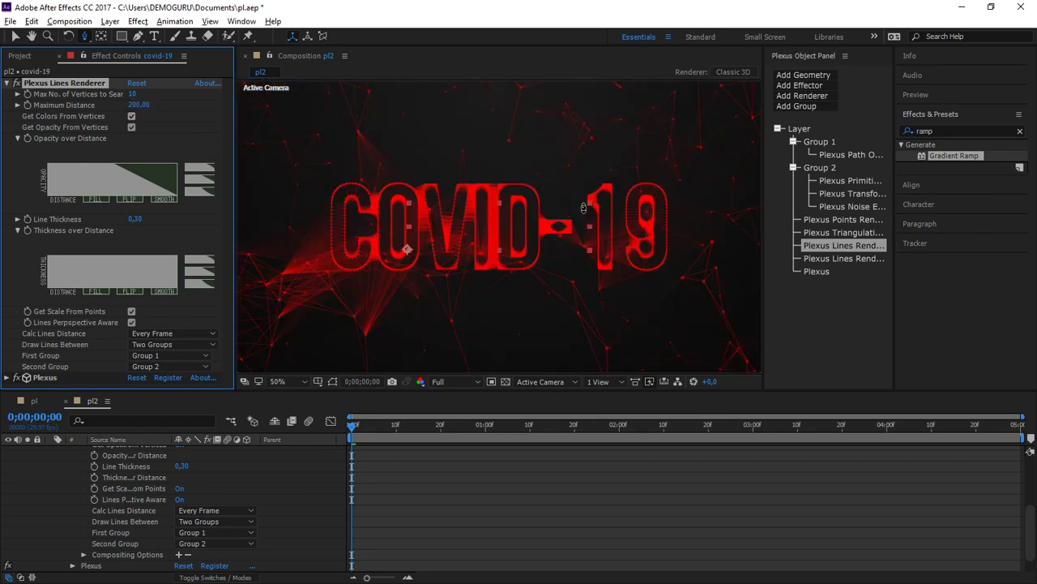
{"action": "left_click", "coordinate": [145, 105]}
{"action": "type", "text": "300"}
{"action": "key", "text": "Return"}
{"action": "left_click", "coordinate": [144, 106]}
{"action": "type", "text": "200"}
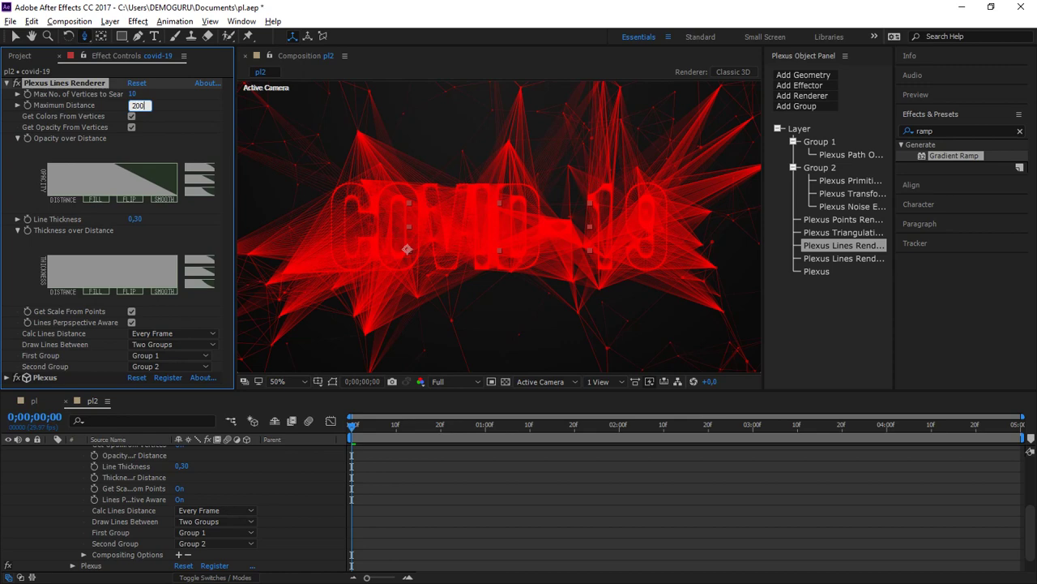
{"action": "key", "text": "Return"}
{"action": "left_click", "coordinate": [139, 105]}
{"action": "type", "text": "2"}
{"action": "key", "text": "Return"}
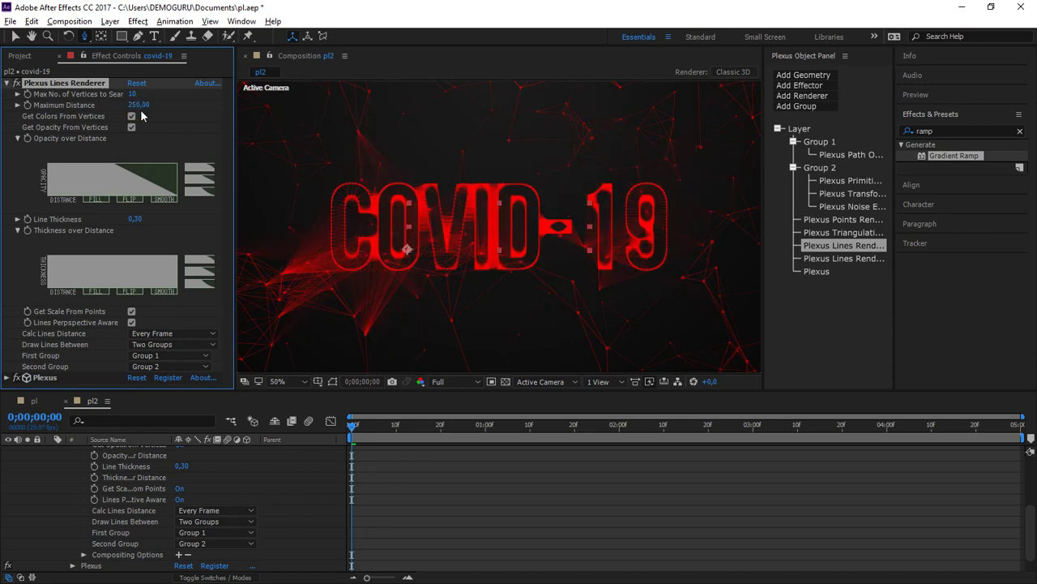
- Fit the whole pl2 composition in the viewer
{"action": "left_click", "coordinate": [283, 380]}
{"action": "left_click", "coordinate": [300, 147]}
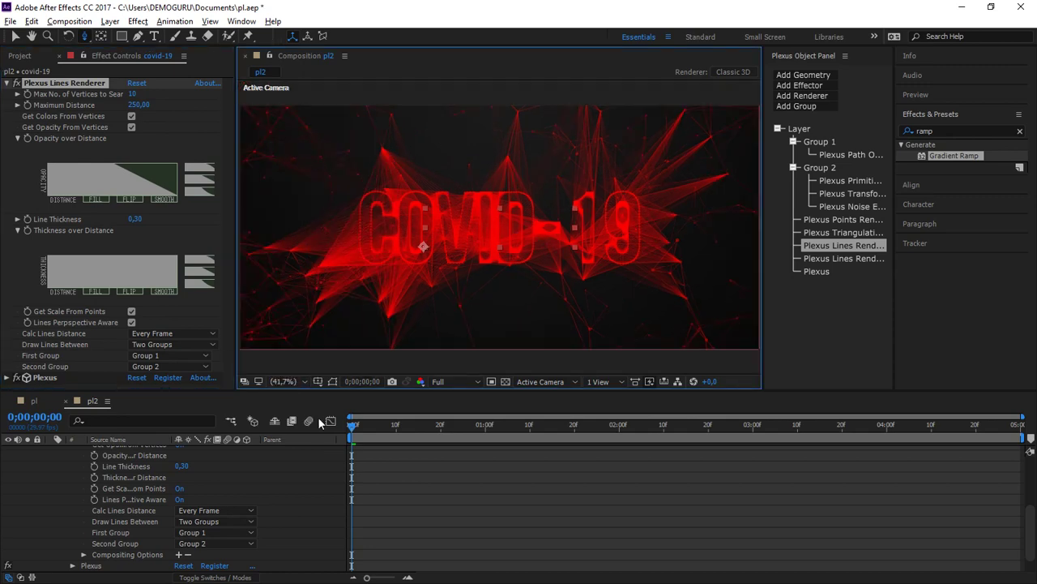
{"action": "scroll", "coordinate": [510, 261], "scroll_direction": "down", "scroll_amount": 2}
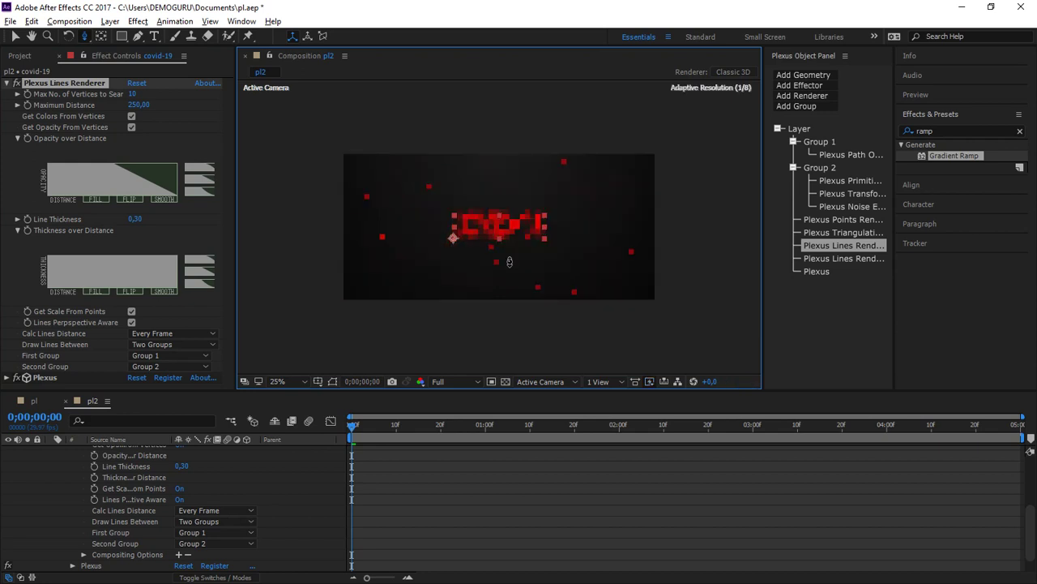
{"action": "scroll", "coordinate": [510, 261], "scroll_direction": "up", "scroll_amount": 2}
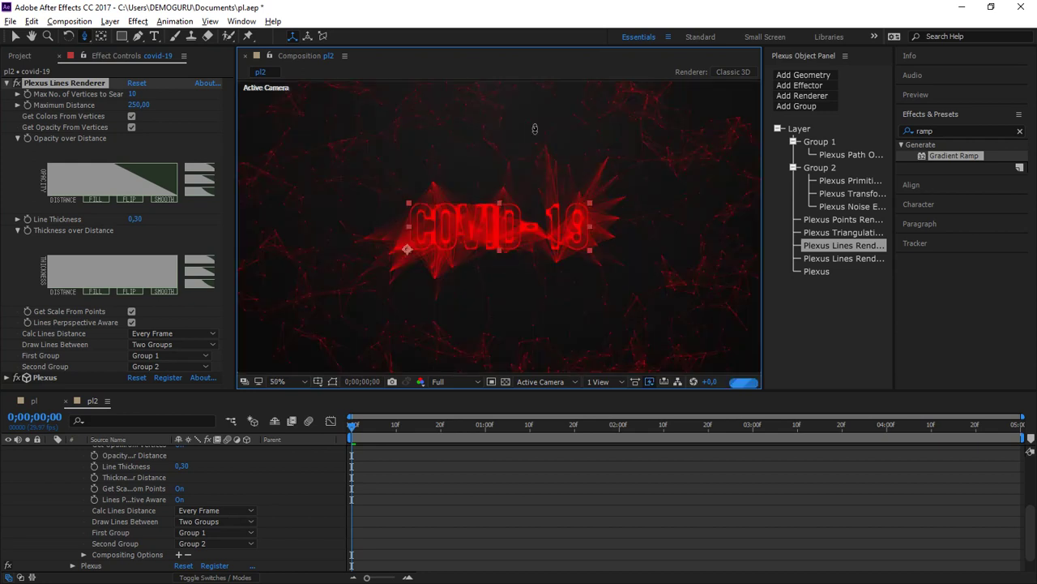
{"action": "scroll", "coordinate": [535, 128], "scroll_direction": "up", "scroll_amount": 3}
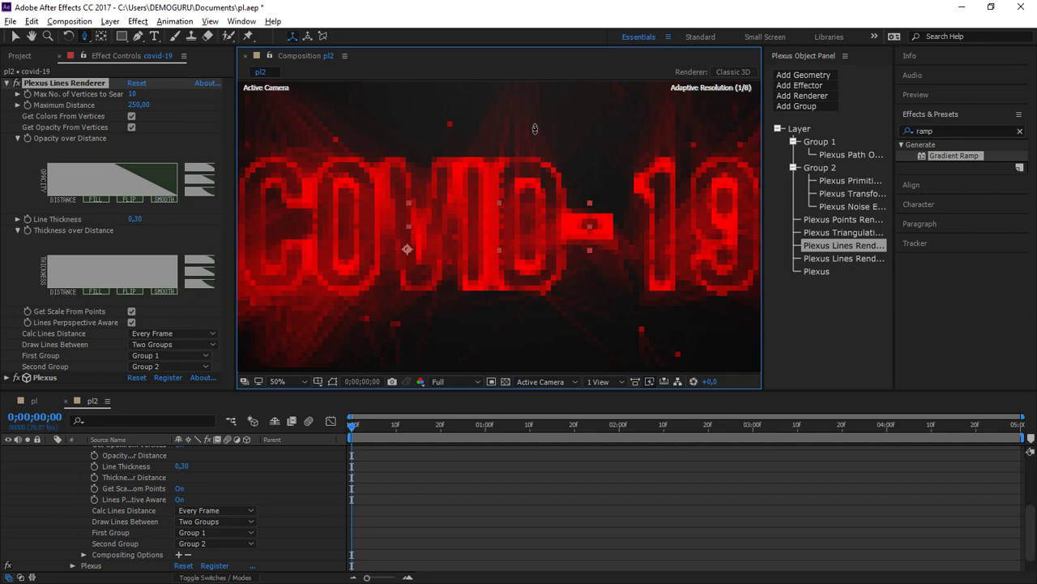
{"action": "scroll", "coordinate": [533, 126], "scroll_direction": "down", "scroll_amount": 2}
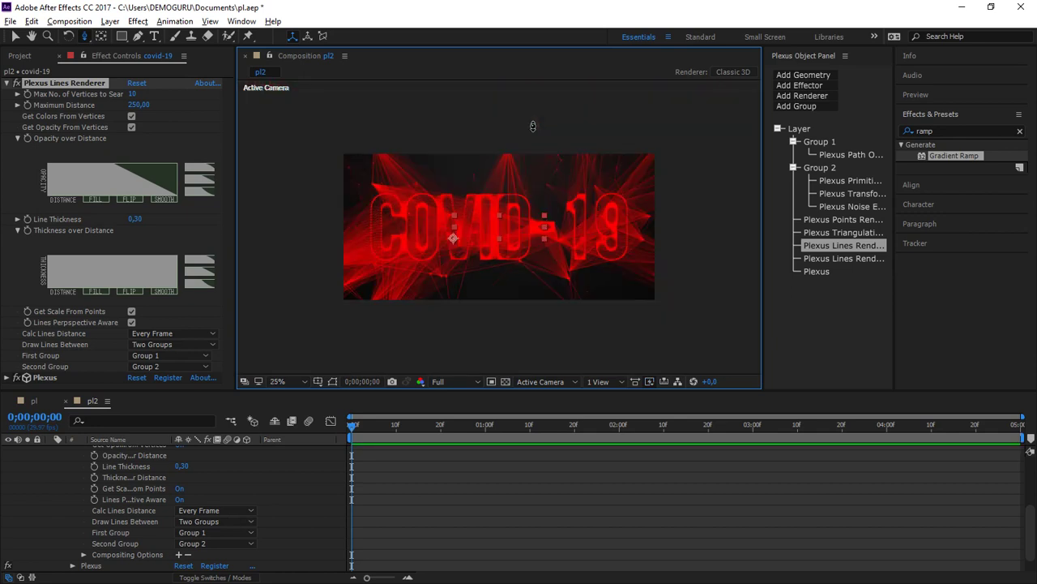
{"action": "left_click", "coordinate": [510, 238]}
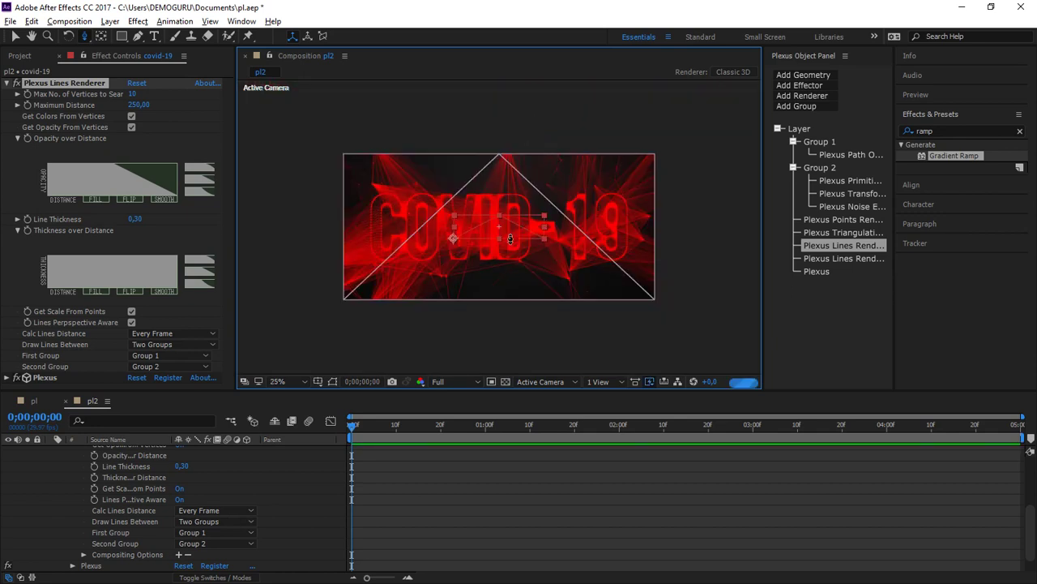
- Set the viewer to Fit up to 100% and collapse the covid-19 layer's properties
{"action": "left_click", "coordinate": [279, 381]}
{"action": "left_click", "coordinate": [333, 161]}
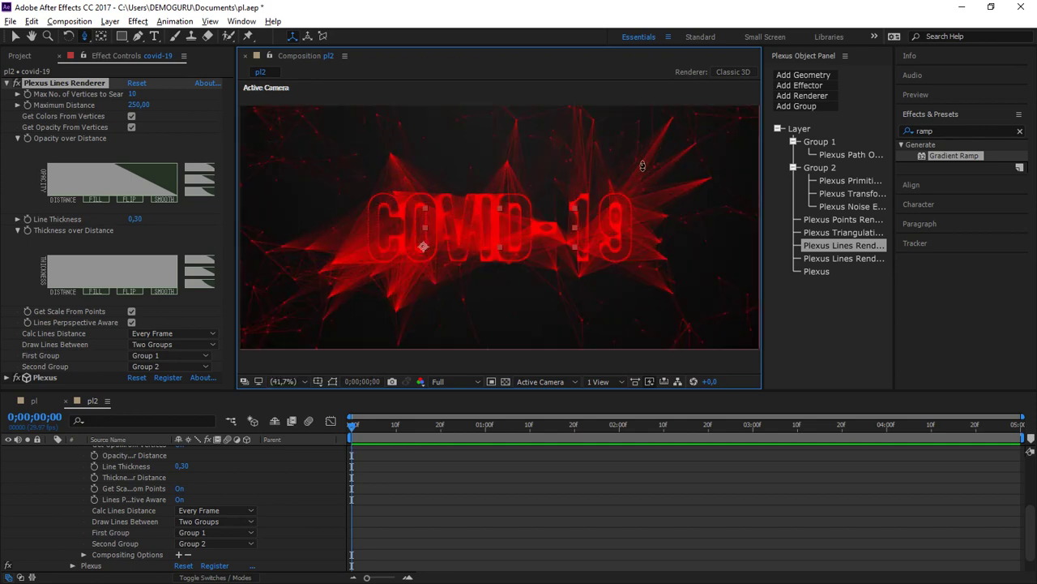
{"action": "scroll", "coordinate": [67, 499], "scroll_direction": "up", "scroll_amount": 5}
{"action": "left_click", "coordinate": [50, 480]}
{"action": "left_click", "coordinate": [50, 474]}
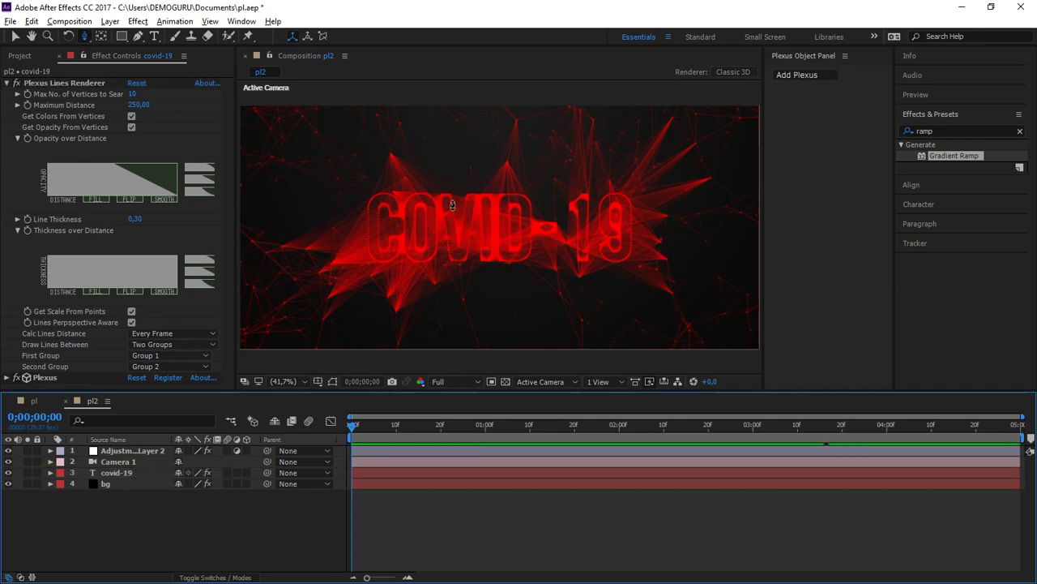
- Add a Noise effector to the covid-19 layer's Plexus setup
{"action": "left_click", "coordinate": [126, 485]}
{"action": "left_click", "coordinate": [133, 473]}
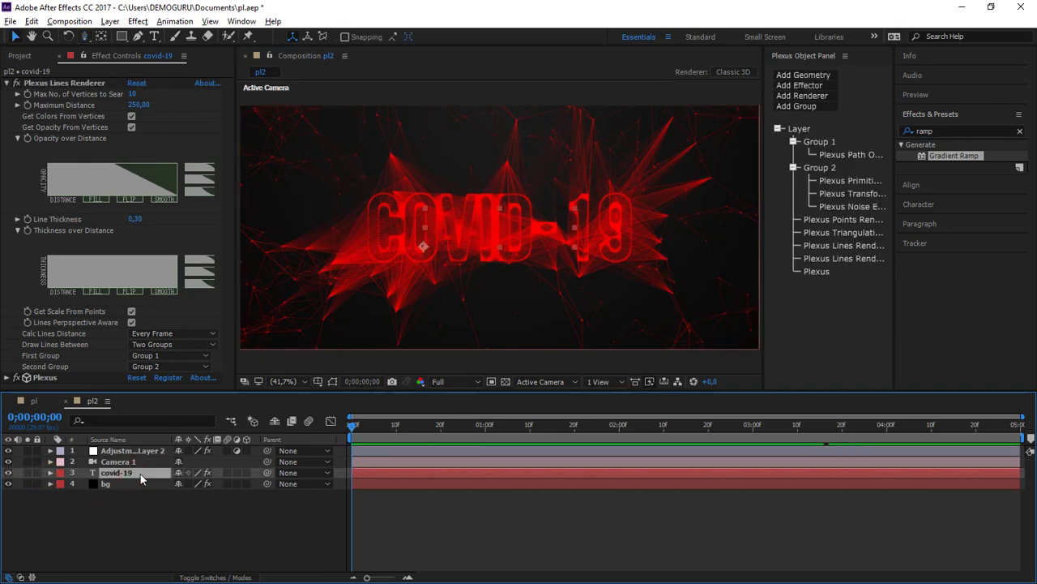
{"action": "left_click", "coordinate": [815, 88]}
{"action": "left_click", "coordinate": [820, 102]}
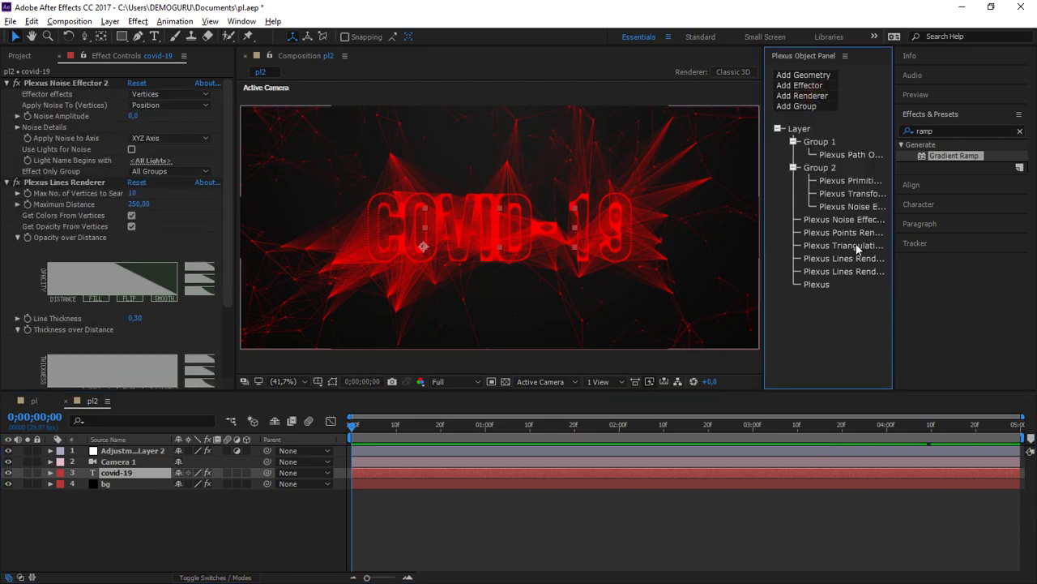
{"action": "left_click", "coordinate": [856, 221]}
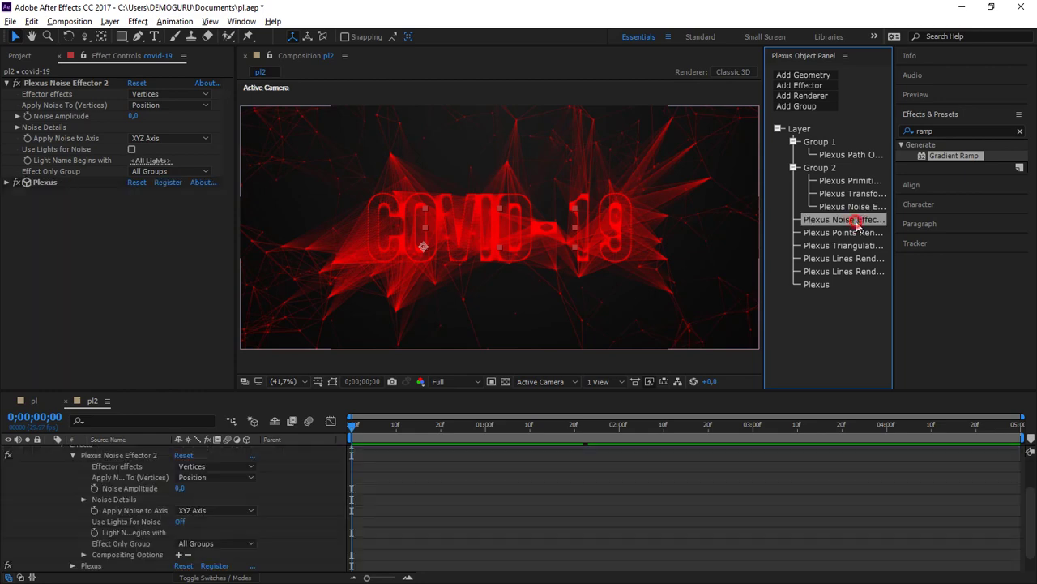
- Apply the noise to Color at amplitude 50, then search Effects & Presets for 'glow'
{"action": "left_click", "coordinate": [177, 109]}
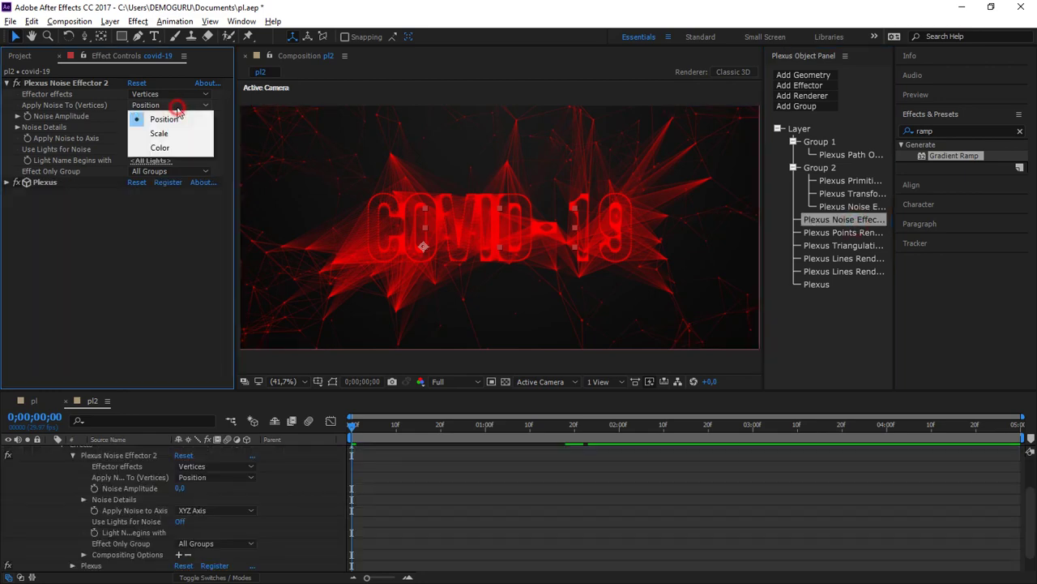
{"action": "left_click", "coordinate": [162, 147]}
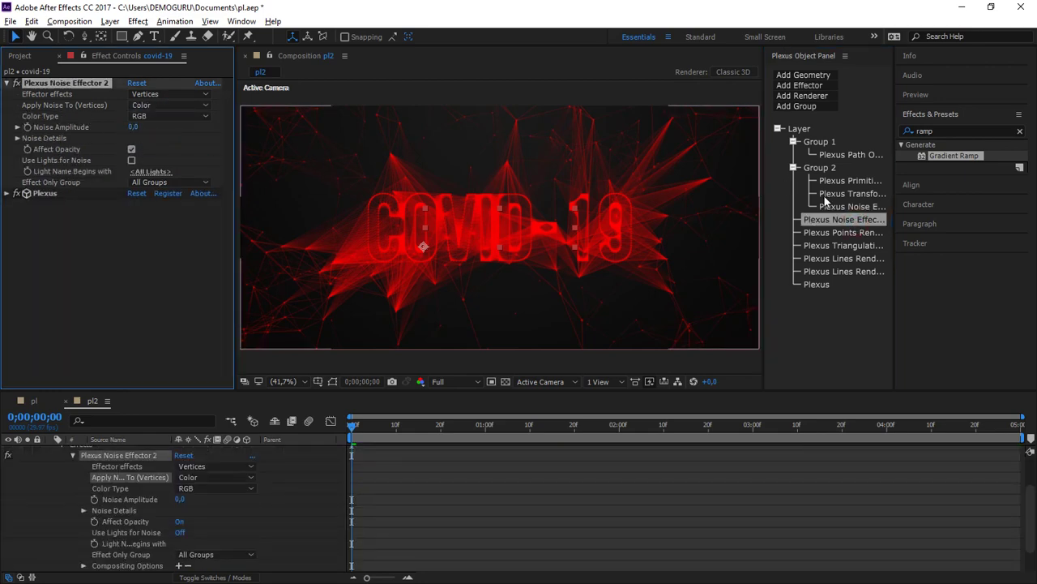
{"action": "left_click_drag", "start_coordinate": [134, 127], "coordinate": [176, 127]}
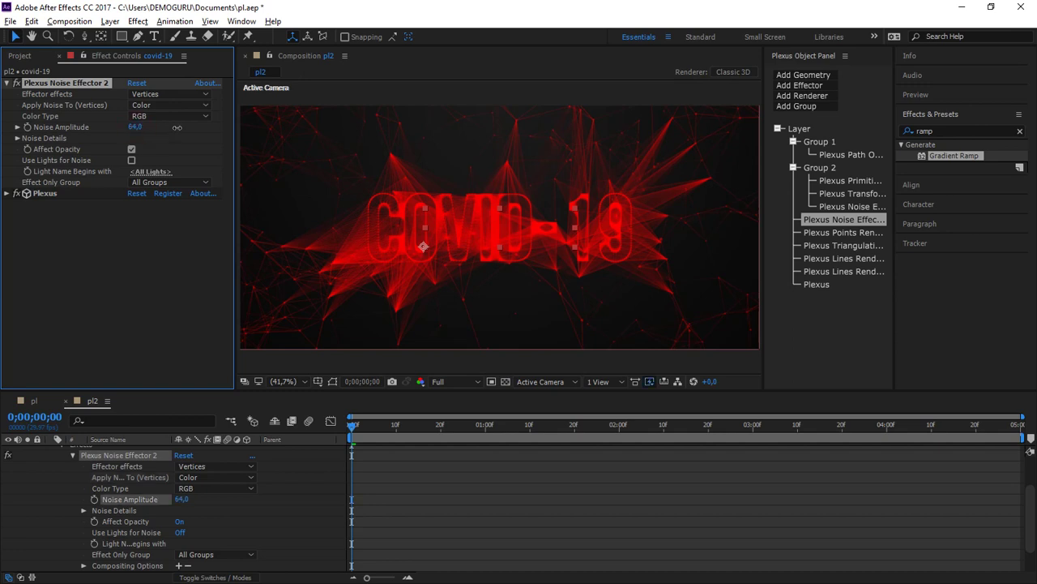
{"action": "left_click", "coordinate": [136, 127]}
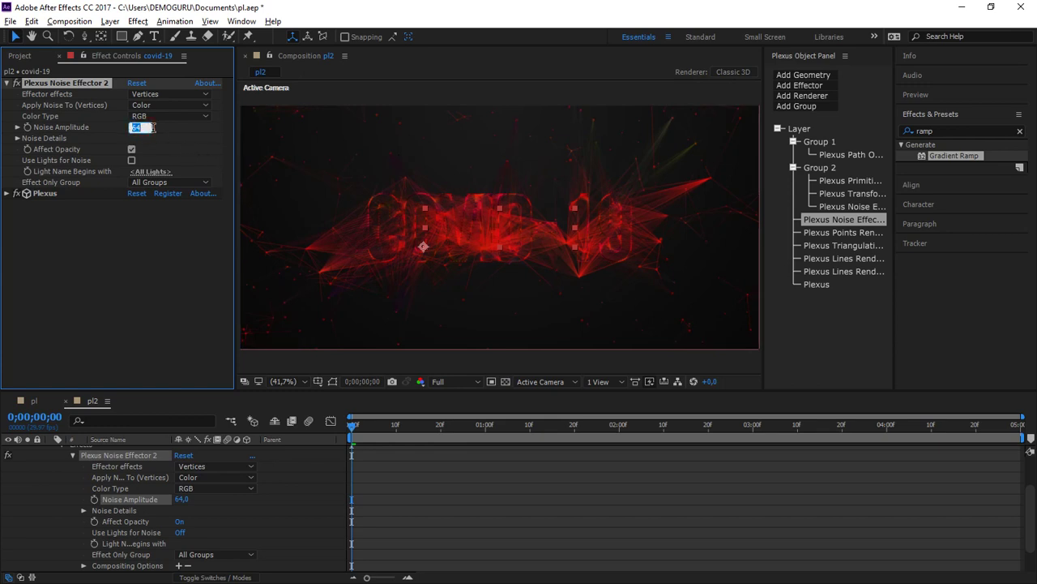
{"action": "type", "text": "50"}
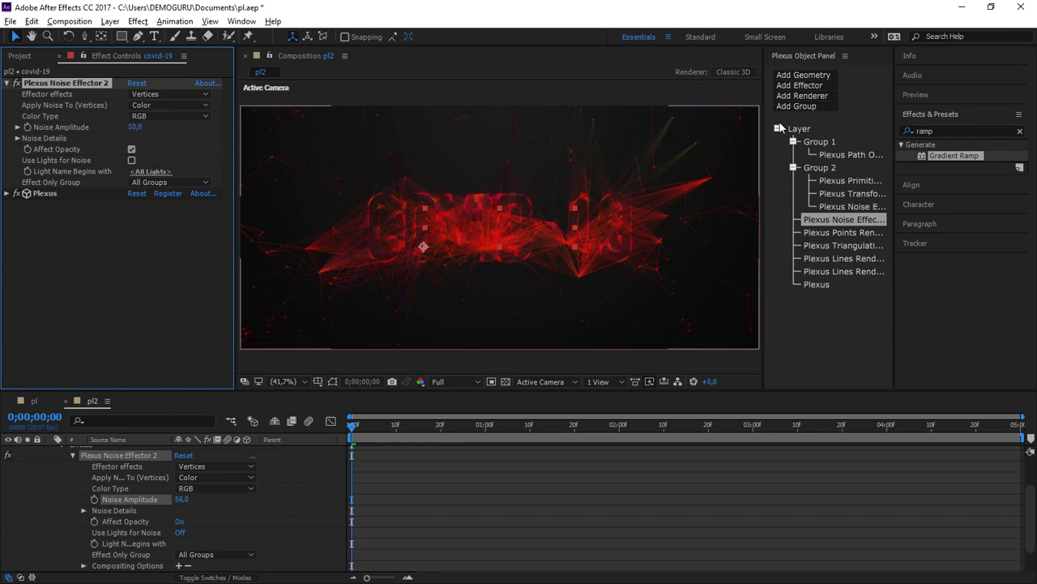
{"action": "double_click", "coordinate": [945, 128]}
{"action": "type", "text": "glow"}
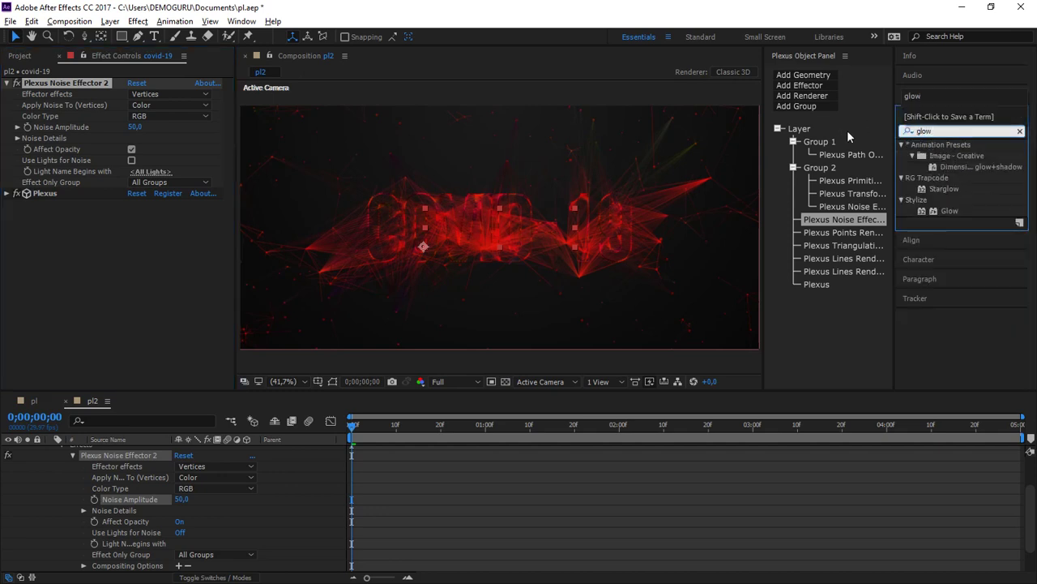
- Apply Glow to the covid-19 layer and scrub its radius up to 366
{"action": "double_click", "coordinate": [950, 210]}
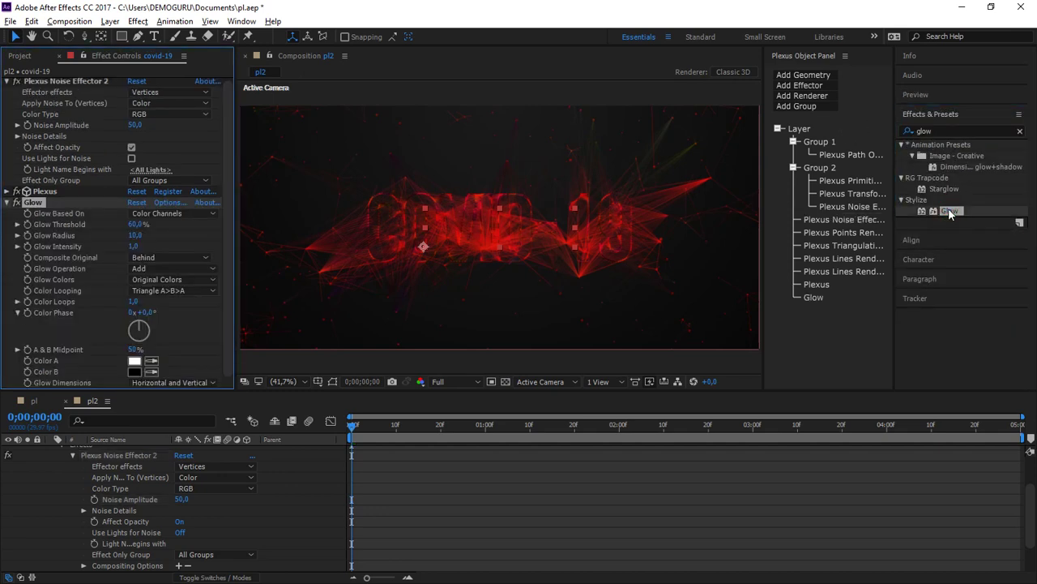
{"action": "left_click_drag", "start_coordinate": [133, 235], "coordinate": [227, 234]}
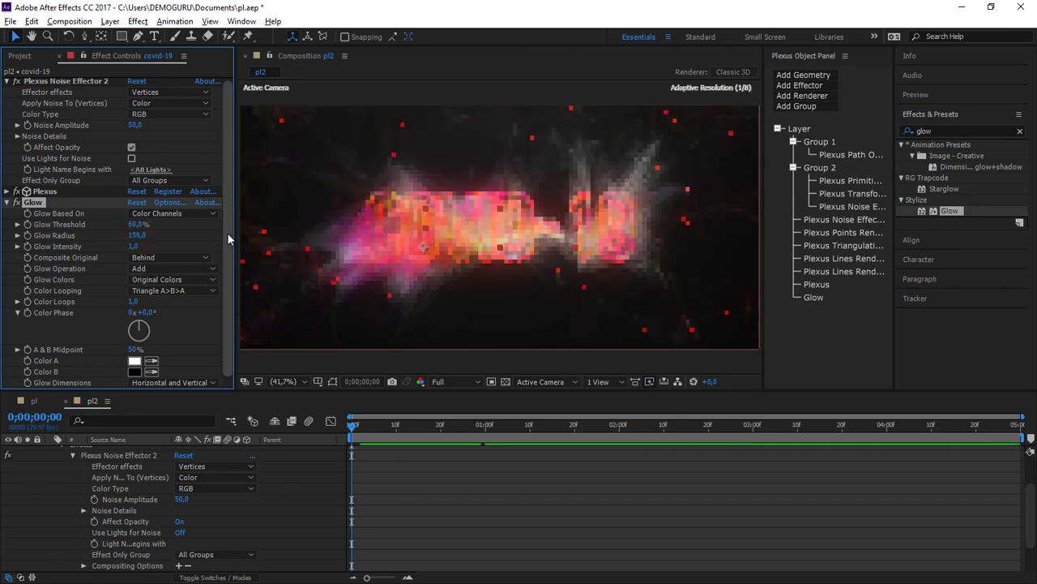
{"action": "left_click", "coordinate": [282, 381]}
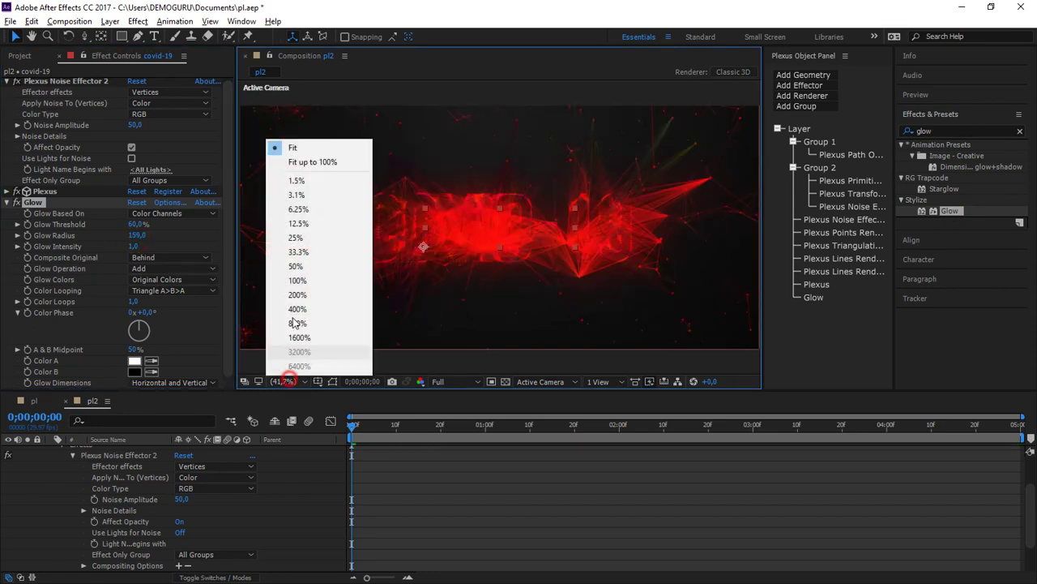
{"action": "left_click", "coordinate": [292, 158]}
{"action": "key", "text": "slash"}
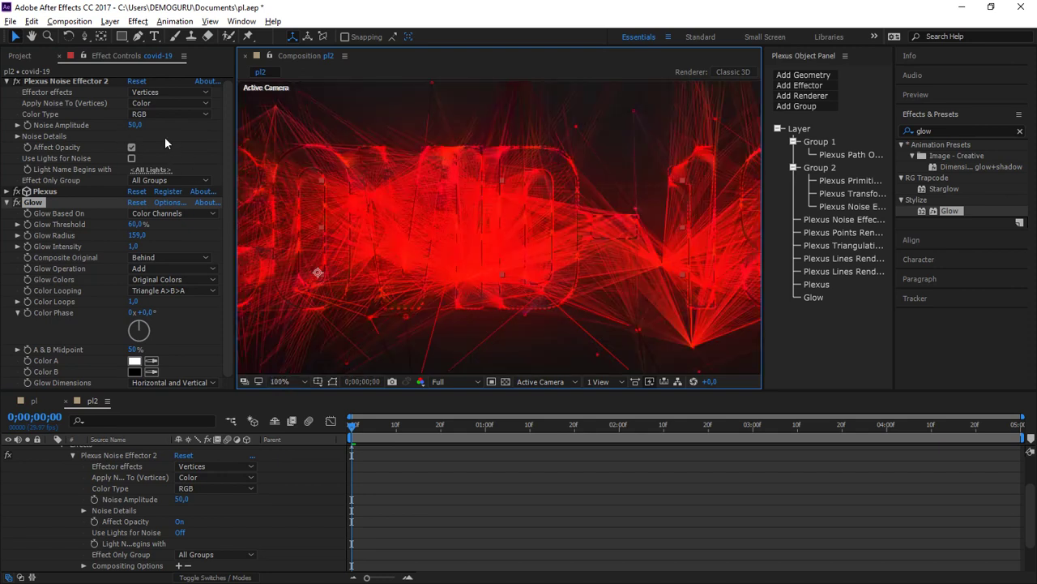
{"action": "left_click_drag", "start_coordinate": [135, 235], "coordinate": [268, 236]}
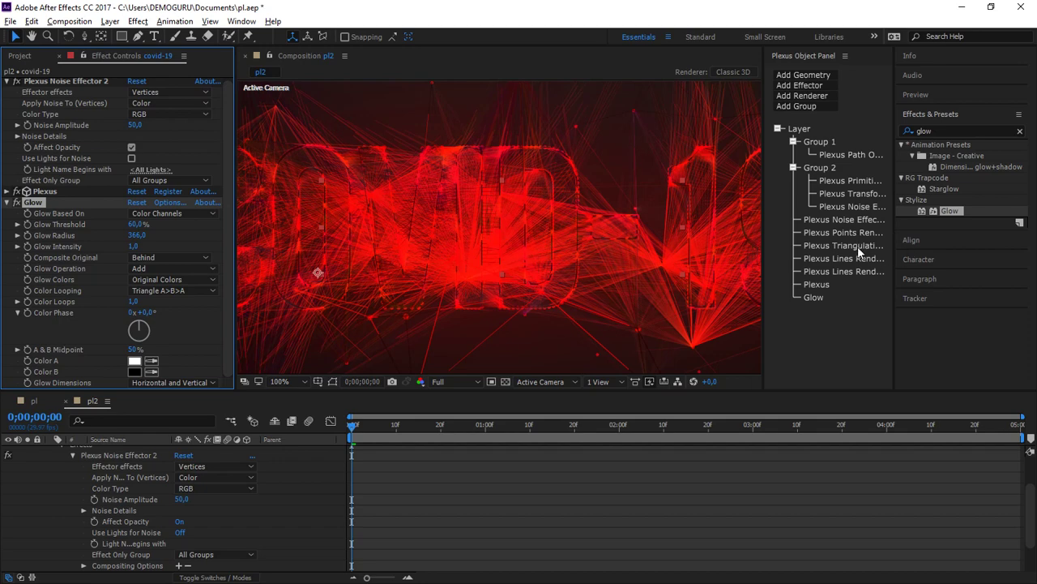
- Show the Plexus Noise Effector settings, then select Adjustment Layer 2
{"action": "left_click", "coordinate": [851, 221]}
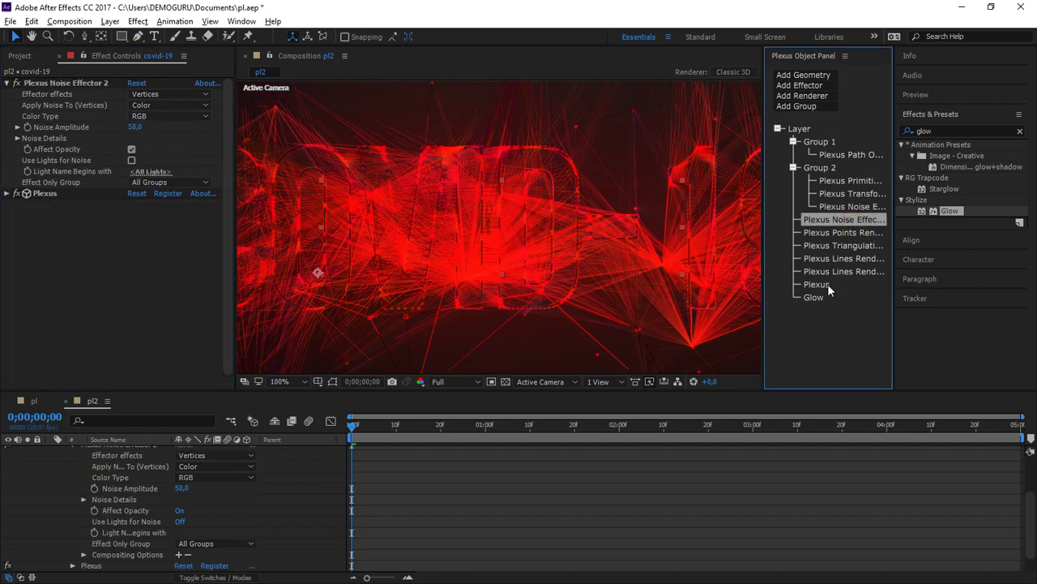
{"action": "scroll", "coordinate": [112, 486], "scroll_direction": "up", "scroll_amount": 5}
{"action": "left_click", "coordinate": [120, 452]}
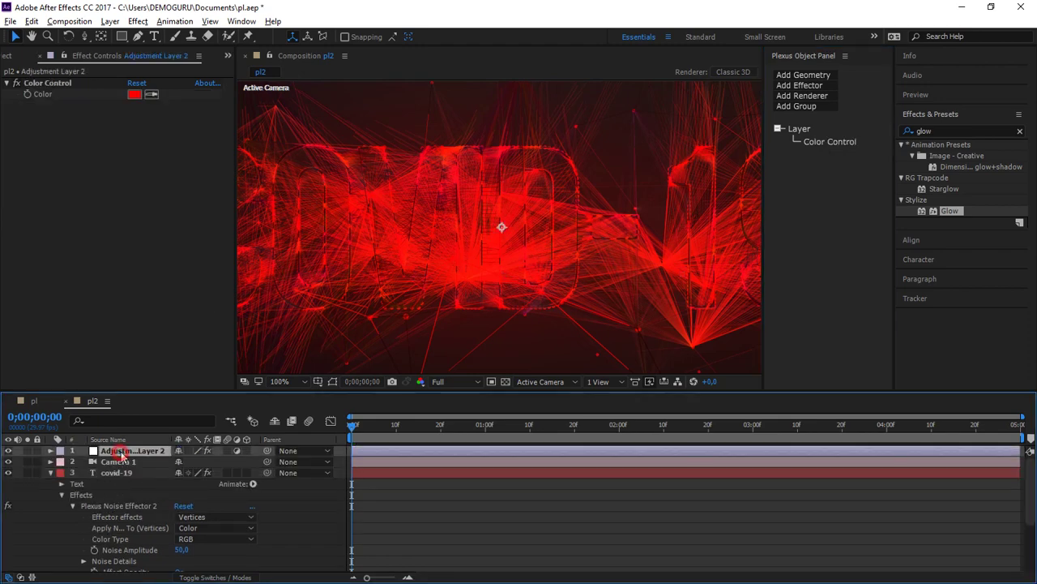
- Change the adjustment layer's Color Control to magenta D2007C
{"action": "left_click", "coordinate": [135, 94]}
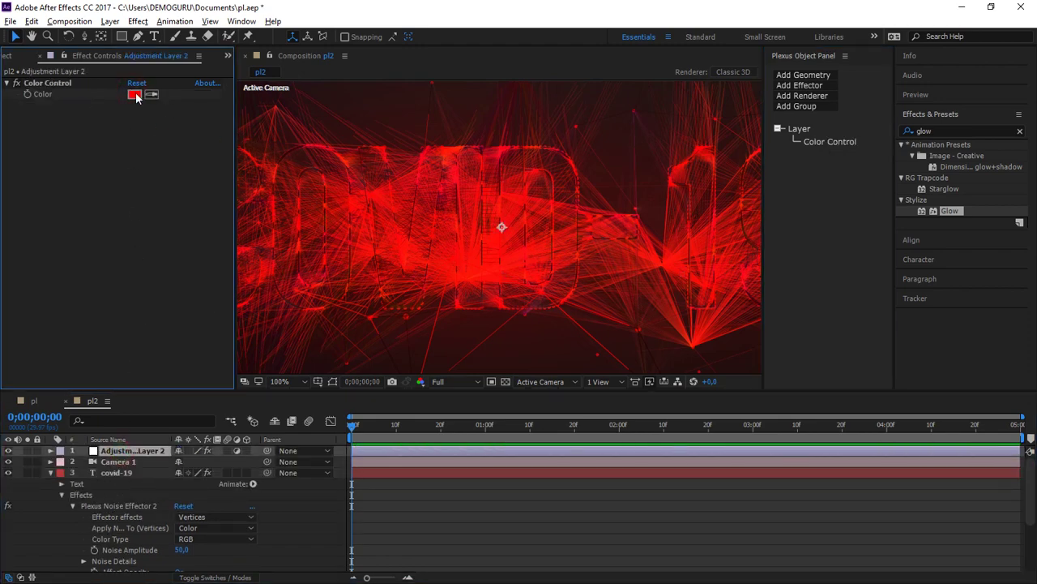
{"action": "left_click", "coordinate": [135, 95]}
{"action": "left_click_drag", "start_coordinate": [738, 201], "coordinate": [779, 221]}
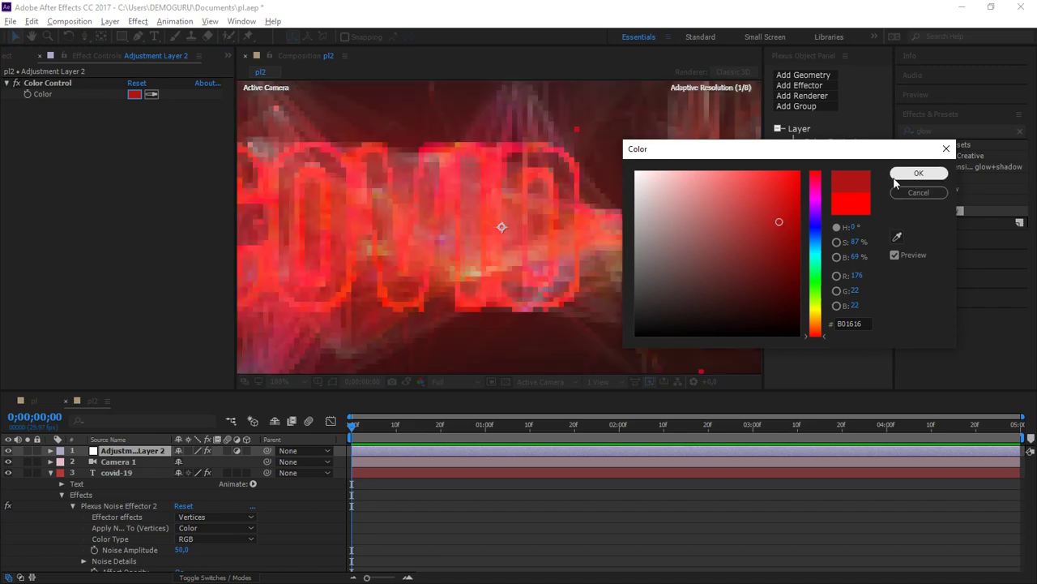
{"action": "mouse_move", "coordinate": [814, 227]}
{"action": "left_mouse_down"}
{"action": "mouse_move", "coordinate": [817, 188]}
{"action": "mouse_move", "coordinate": [798, 198]}
{"action": "left_mouse_up"}
{"action": "left_click", "coordinate": [897, 173]}
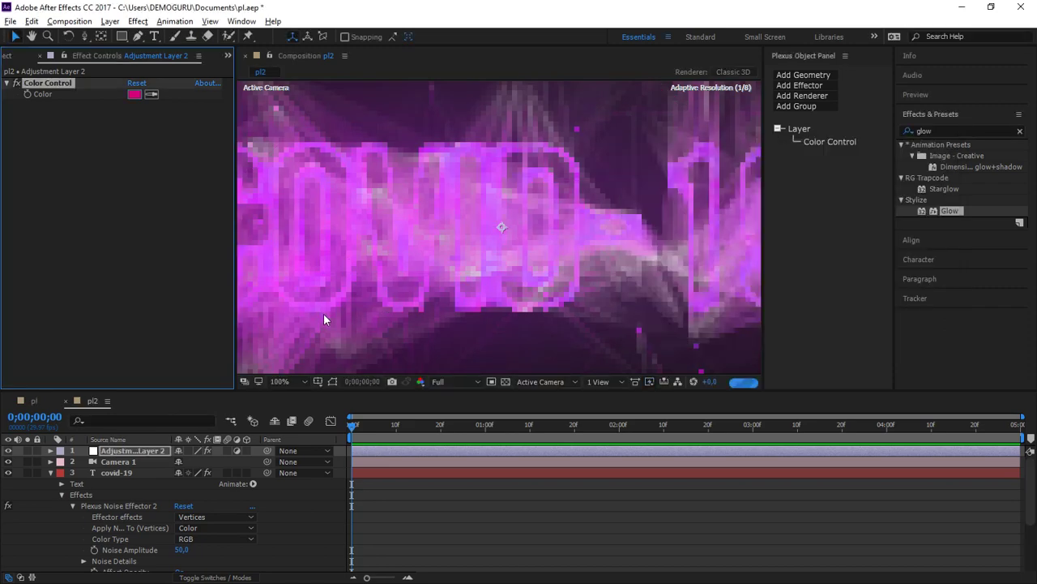
- Fit the preview to the frame and select the collapsed covid-19 layer
{"action": "left_click", "coordinate": [285, 381]}
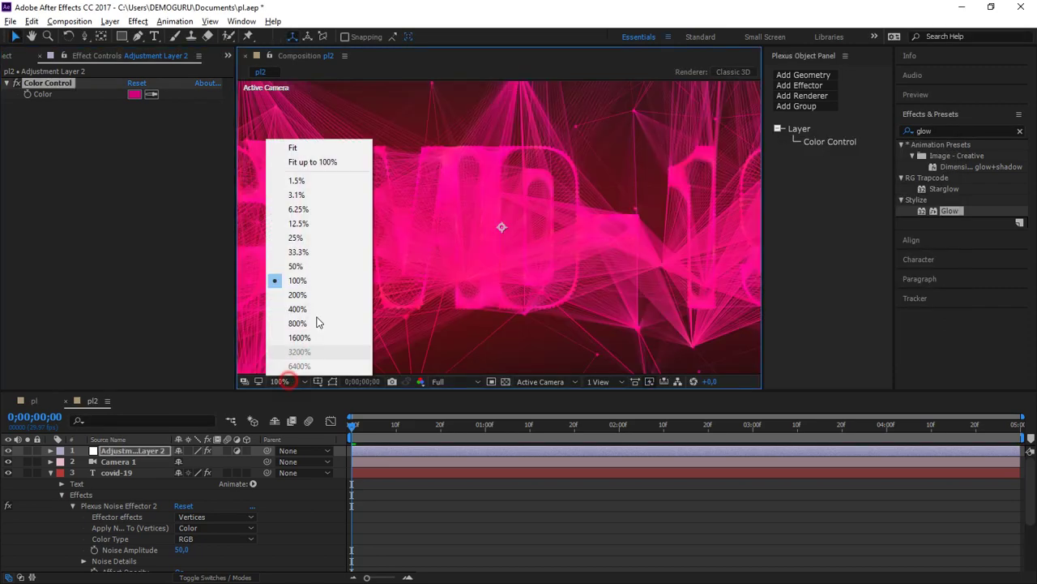
{"action": "left_click", "coordinate": [325, 148]}
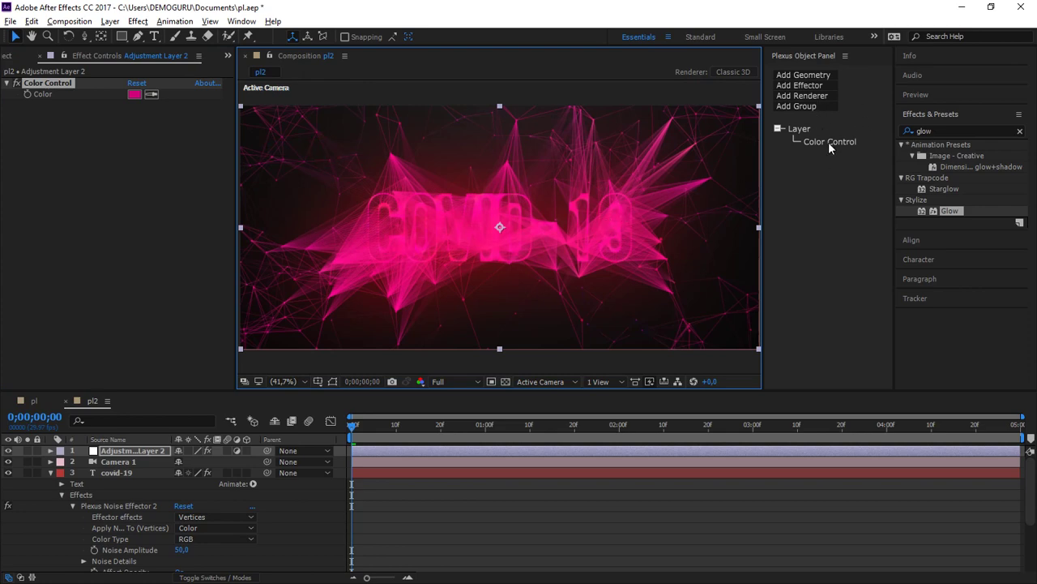
{"action": "left_click", "coordinate": [51, 473]}
{"action": "left_click", "coordinate": [116, 472]}
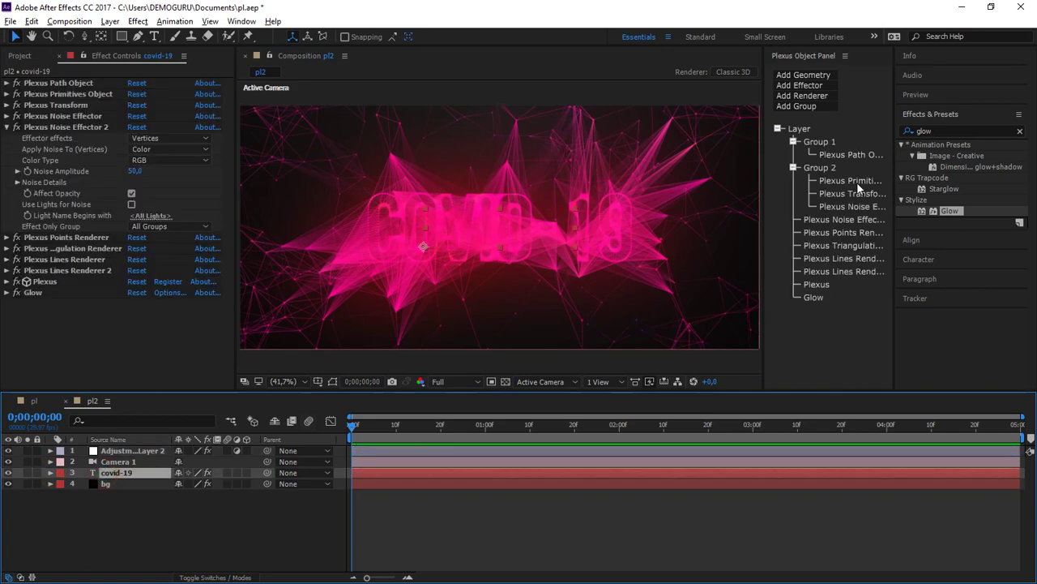
- Try Plexus Lines Renderer Maximum Distance values of 100 and 300, then settle on 200
{"action": "left_click", "coordinate": [847, 257]}
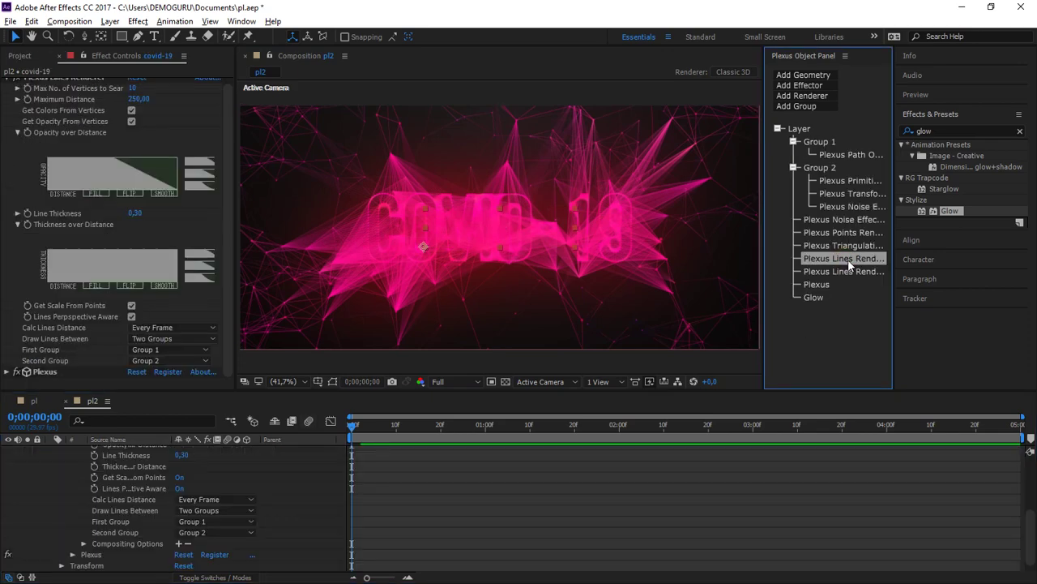
{"action": "left_click", "coordinate": [141, 99]}
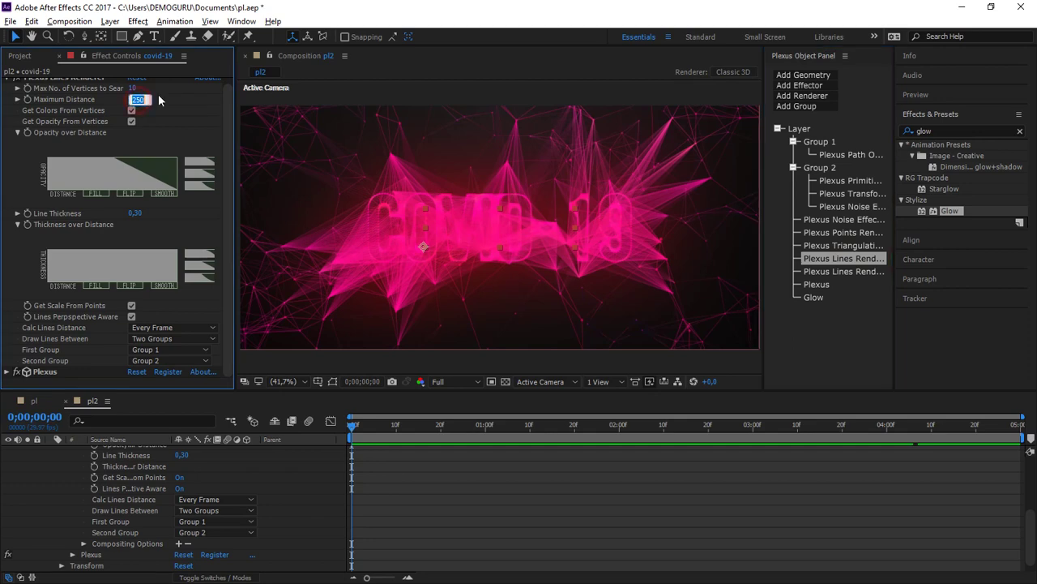
{"action": "type", "text": "100"}
{"action": "key", "text": "Return"}
{"action": "left_click", "coordinate": [151, 100]}
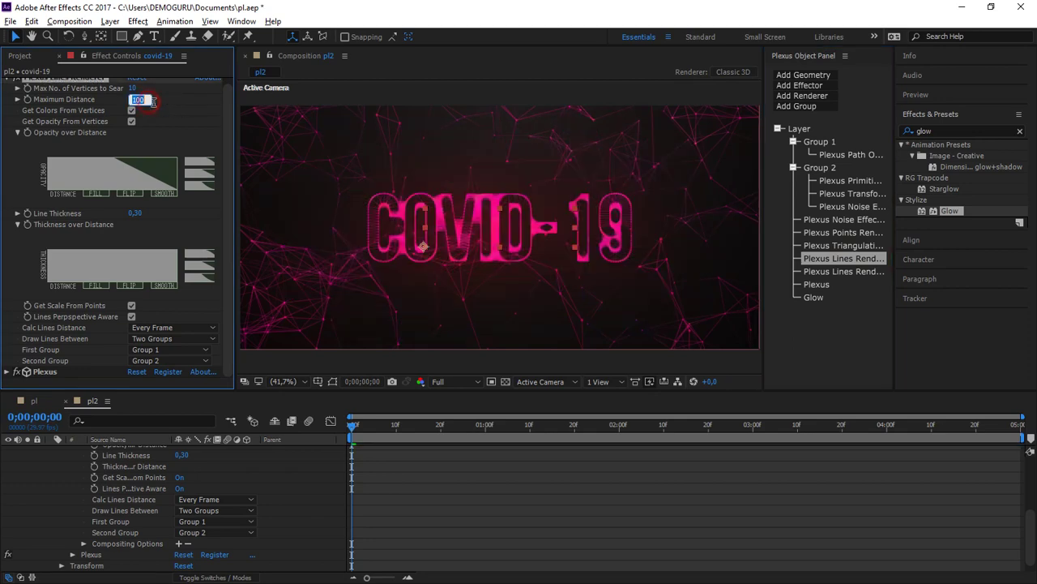
{"action": "type", "text": "00"}
{"action": "key", "text": "Return"}
{"action": "left_click", "coordinate": [140, 98]}
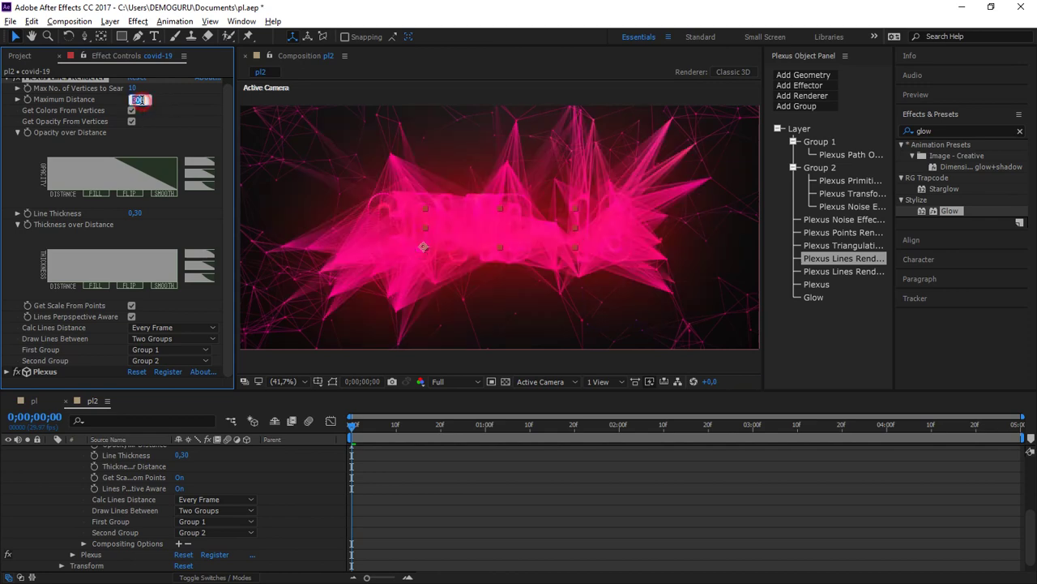
{"action": "type", "text": "2"}
{"action": "key", "text": "Return"}
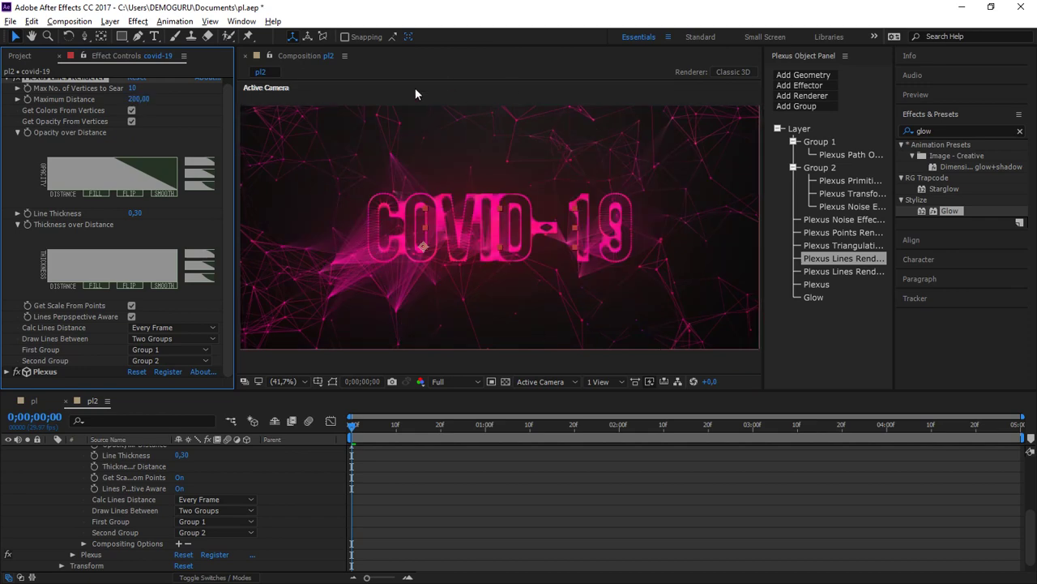
{"action": "scroll", "coordinate": [527, 234], "scroll_direction": "up", "scroll_amount": 1}
{"action": "scroll", "coordinate": [527, 235], "scroll_direction": "up", "scroll_amount": 1}
{"action": "scroll", "coordinate": [527, 235], "scroll_direction": "down", "scroll_amount": 3}
{"action": "scroll", "coordinate": [528, 234], "scroll_direction": "up", "scroll_amount": 2}
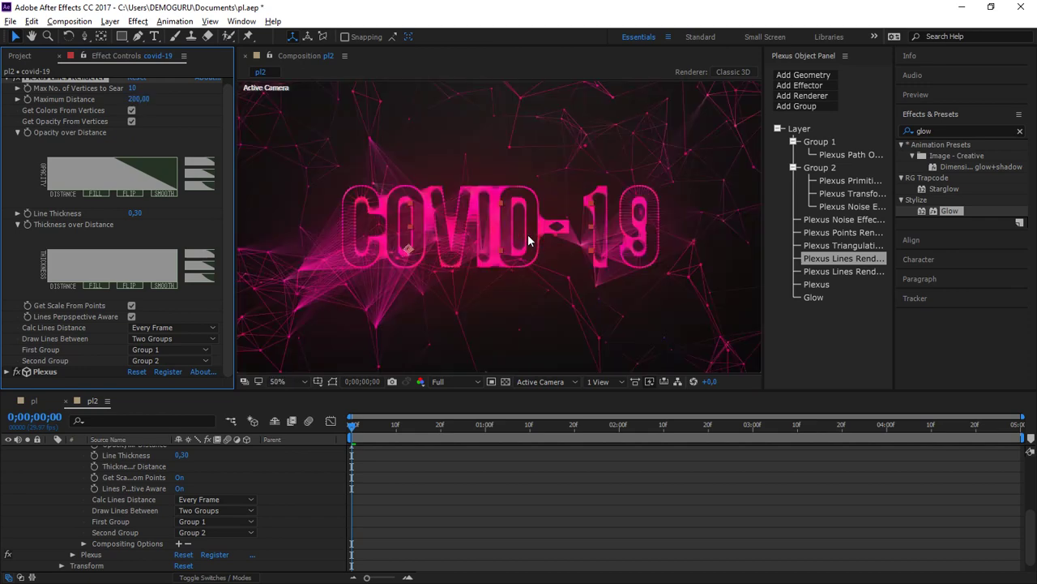
- In Plexus Transform, try a Z Scale of 200%, then set it to 0%
{"action": "left_click", "coordinate": [853, 207]}
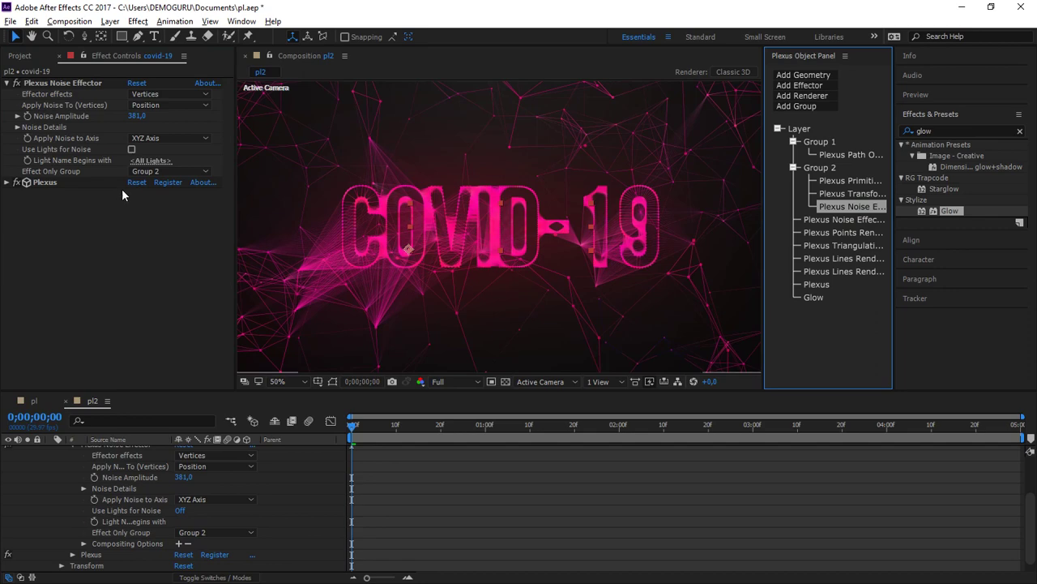
{"action": "left_click", "coordinate": [851, 195]}
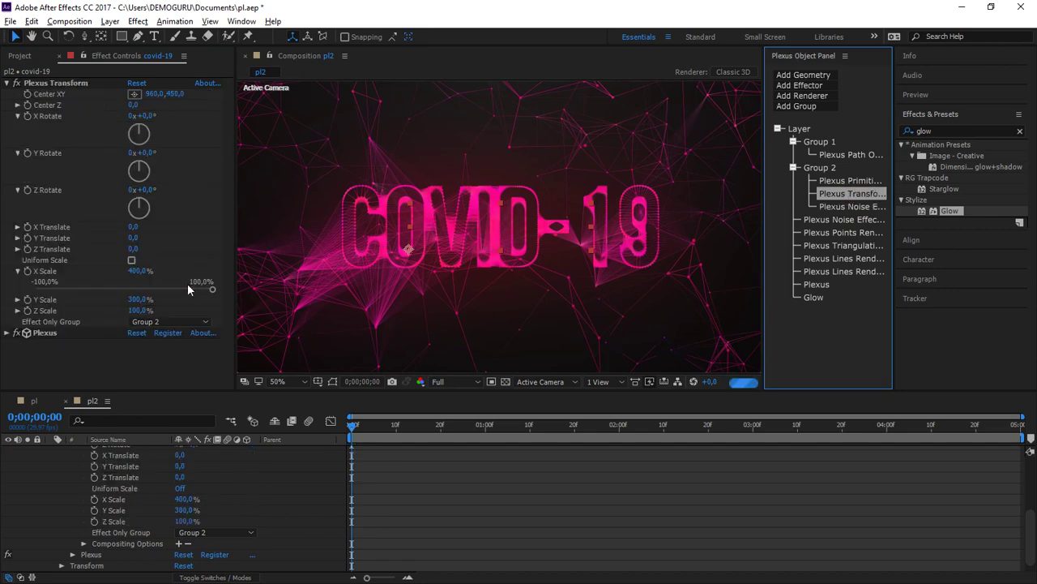
{"action": "left_click", "coordinate": [140, 310]}
{"action": "type", "text": "200"}
{"action": "key", "text": "Return"}
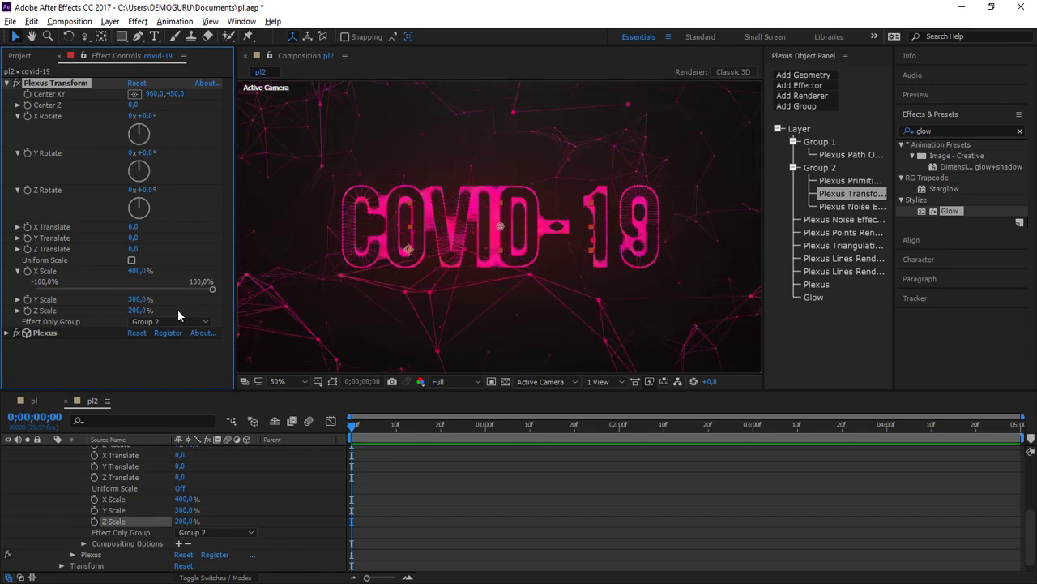
{"action": "left_click", "coordinate": [140, 311]}
{"action": "type", "text": "0"}
{"action": "key", "text": "Return"}
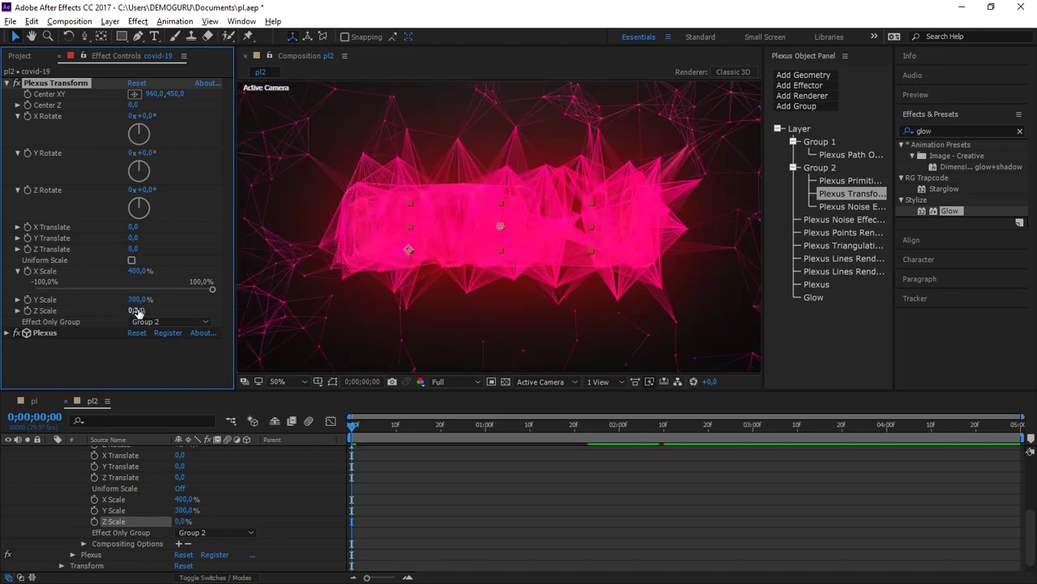
- Set Y and X Scale to 0%, then scrub Y Scale back up to 93%
{"action": "left_click", "coordinate": [139, 299]}
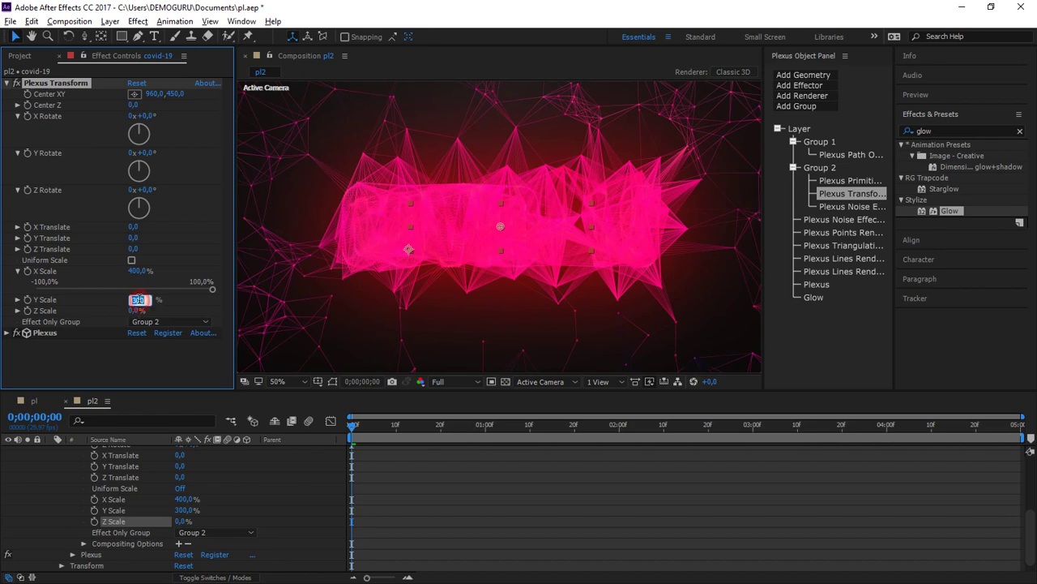
{"action": "type", "text": "0"}
{"action": "key", "text": "Return"}
{"action": "type", "text": "0"}
{"action": "left_click", "coordinate": [175, 254]}
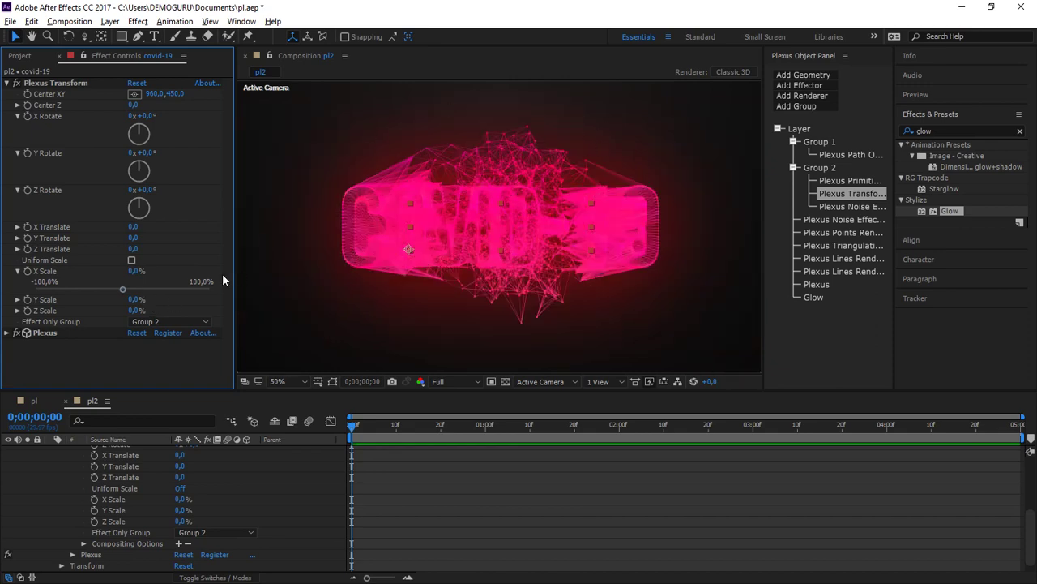
{"action": "left_click_drag", "start_coordinate": [134, 302], "coordinate": [197, 300]}
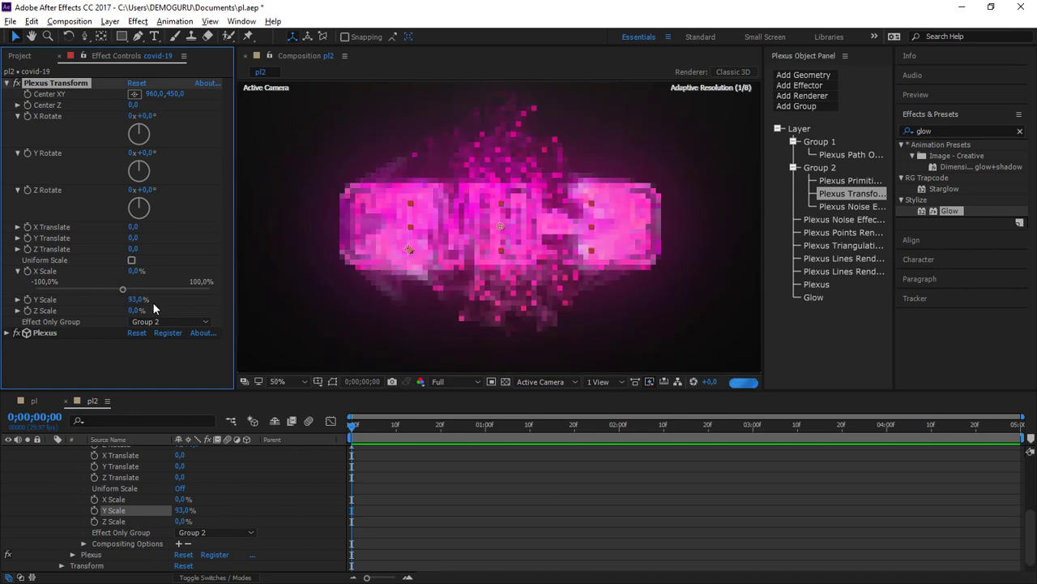
- Set the Plexus Transform X Scale to 100%
{"action": "scroll", "coordinate": [559, 184], "scroll_direction": "down", "scroll_amount": 2}
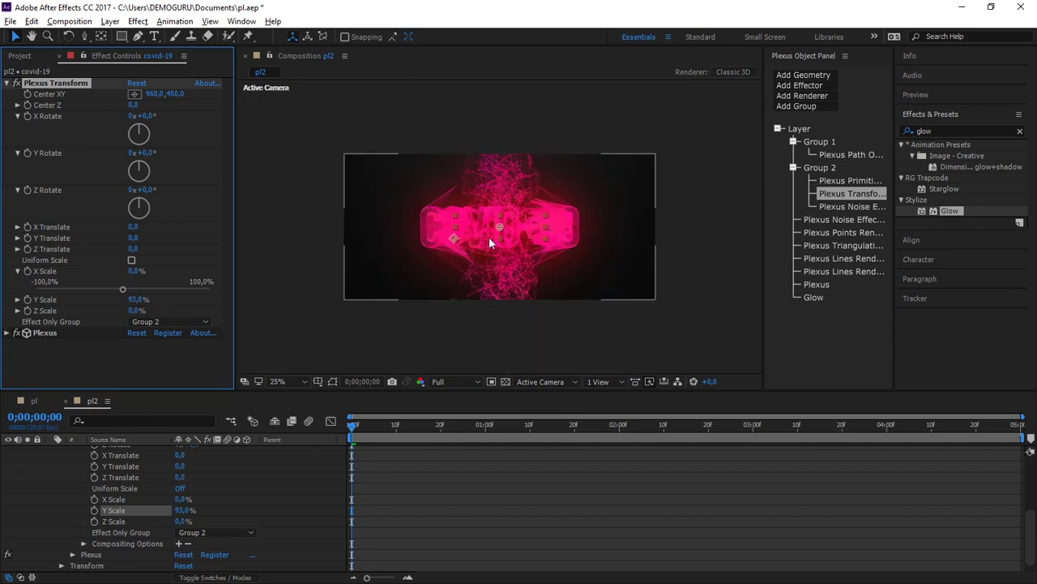
{"action": "scroll", "coordinate": [497, 168], "scroll_direction": "up", "scroll_amount": 2}
{"action": "scroll", "coordinate": [497, 168], "scroll_direction": "up", "scroll_amount": 1}
{"action": "scroll", "coordinate": [496, 169], "scroll_direction": "down", "scroll_amount": 2}
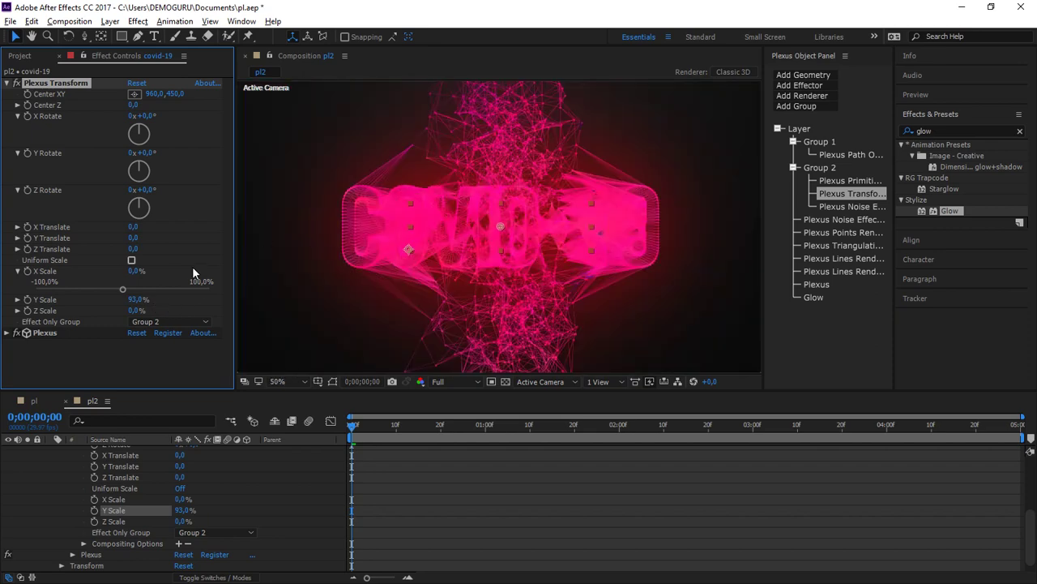
{"action": "left_click", "coordinate": [135, 270]}
{"action": "type", "text": "100"}
{"action": "key", "text": "Return"}
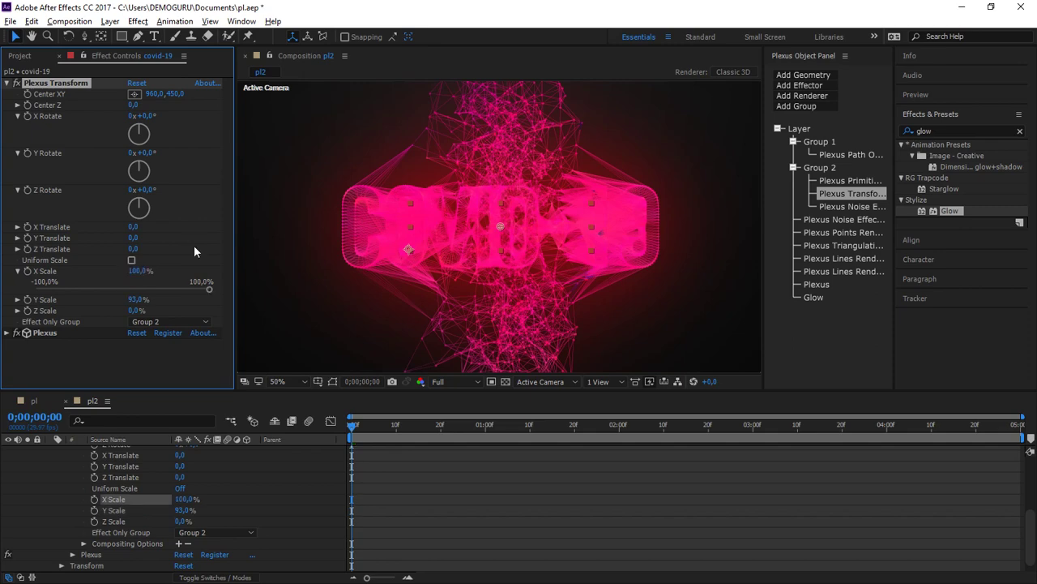
{"action": "left_click", "coordinate": [137, 299]}
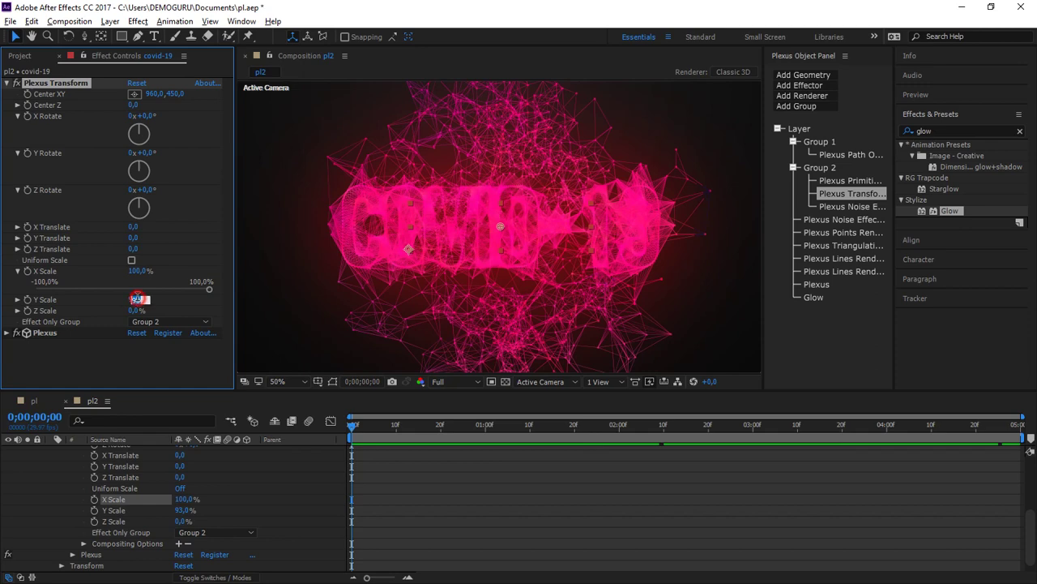
- Set the Plexus Transform Y Scale to 200% and X Scale to 400%
{"action": "key", "text": "Return"}
{"action": "left_click", "coordinate": [17, 274]}
{"action": "left_click", "coordinate": [137, 282]}
{"action": "type", "text": "20"}
{"action": "type", "text": "200"}
{"action": "key", "text": "Return"}
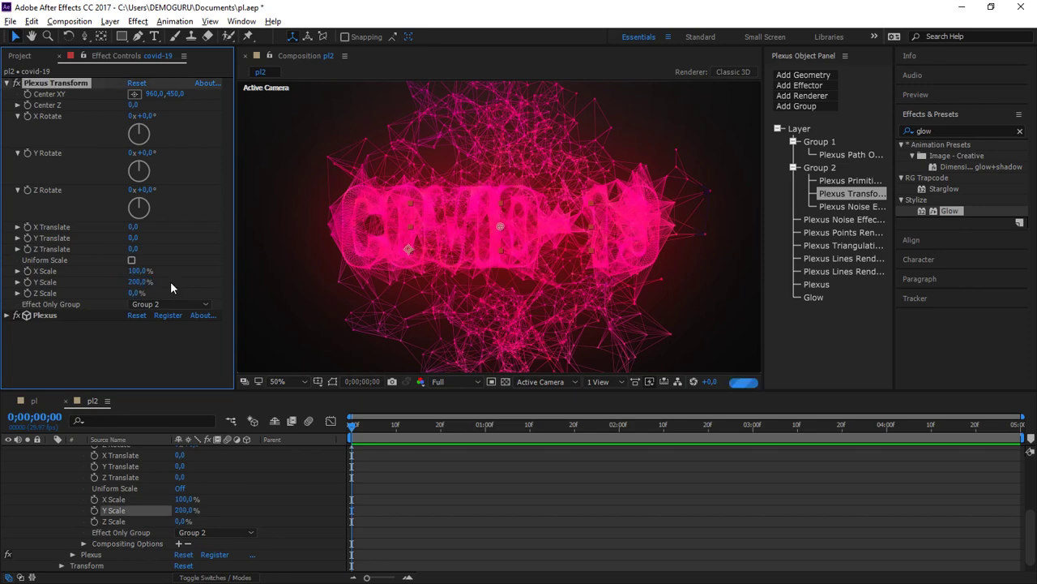
{"action": "left_click", "coordinate": [137, 271]}
{"action": "type", "text": "400"}
{"action": "key", "text": "Return"}
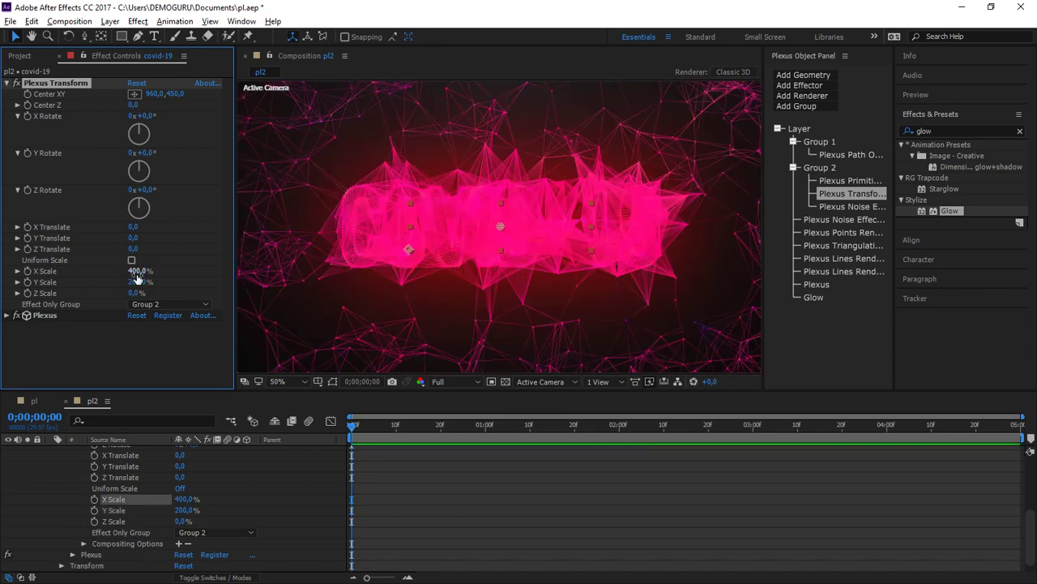
- Try Z Scale values of 10% and 200%, then settle on 100%
{"action": "left_click", "coordinate": [134, 292]}
{"action": "type", "text": "10"}
{"action": "key", "text": "Return"}
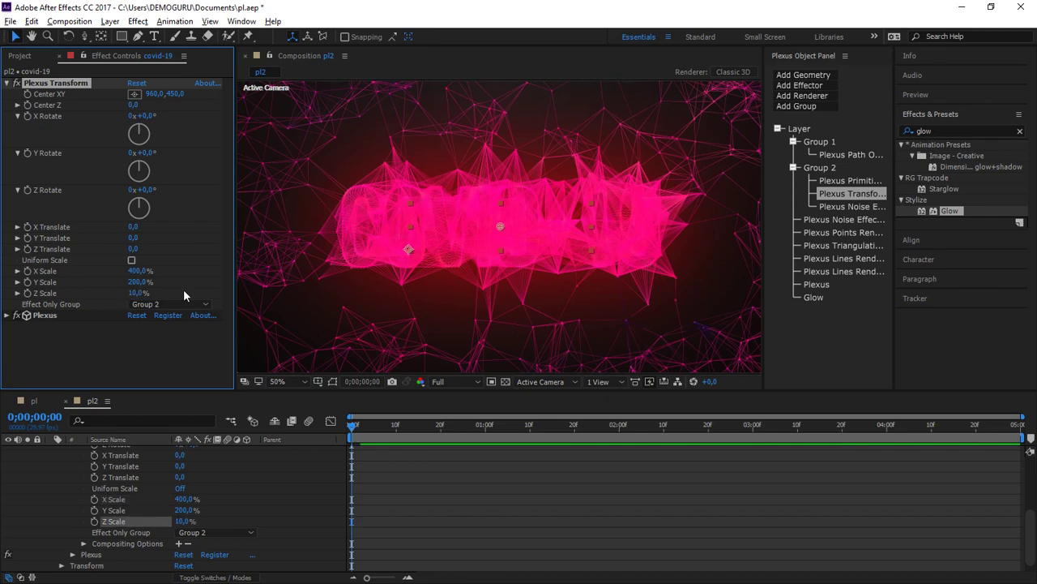
{"action": "left_click", "coordinate": [138, 294]}
{"action": "type", "text": "0"}
{"action": "key", "text": "Return"}
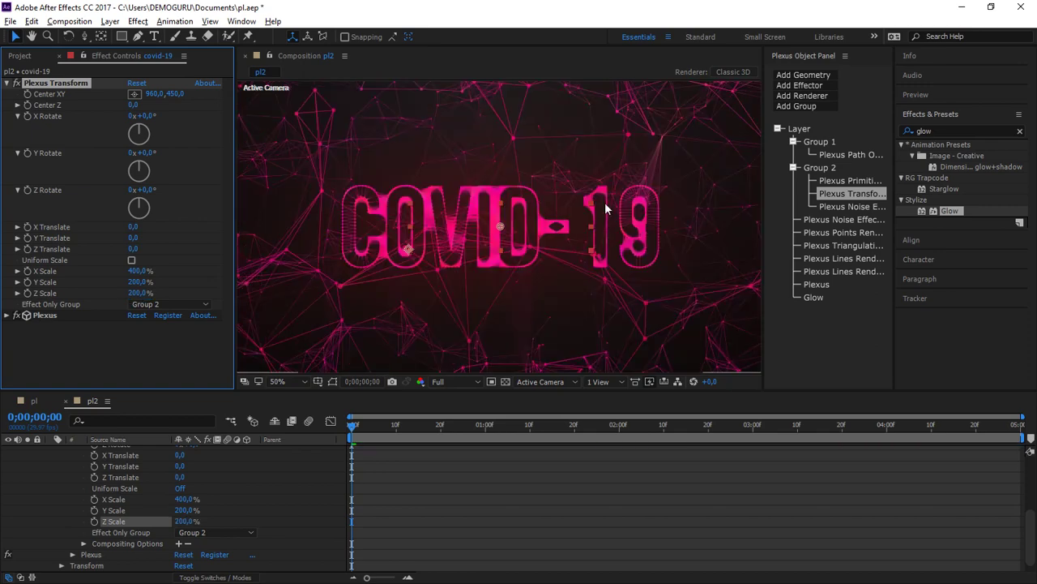
{"action": "left_click", "coordinate": [132, 293]}
{"action": "type", "text": "100"}
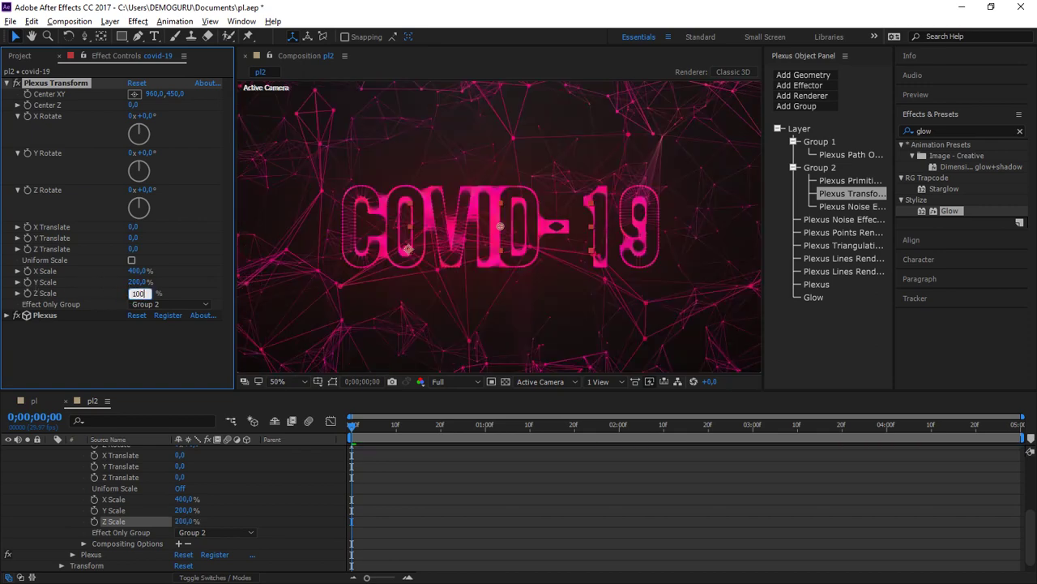
{"action": "key", "text": "Return"}
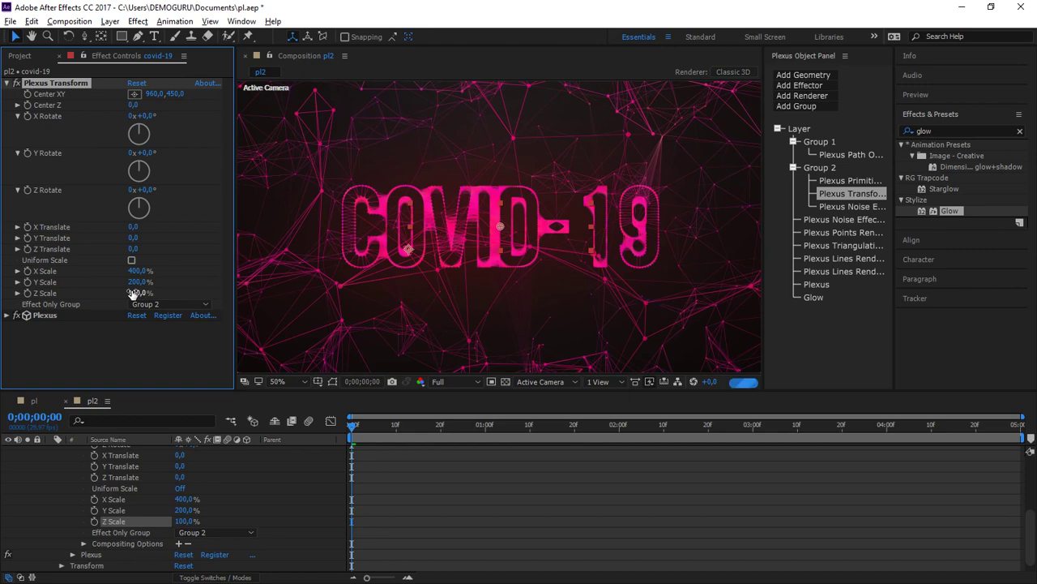
{"action": "scroll", "coordinate": [539, 245], "scroll_direction": "up", "scroll_amount": 1}
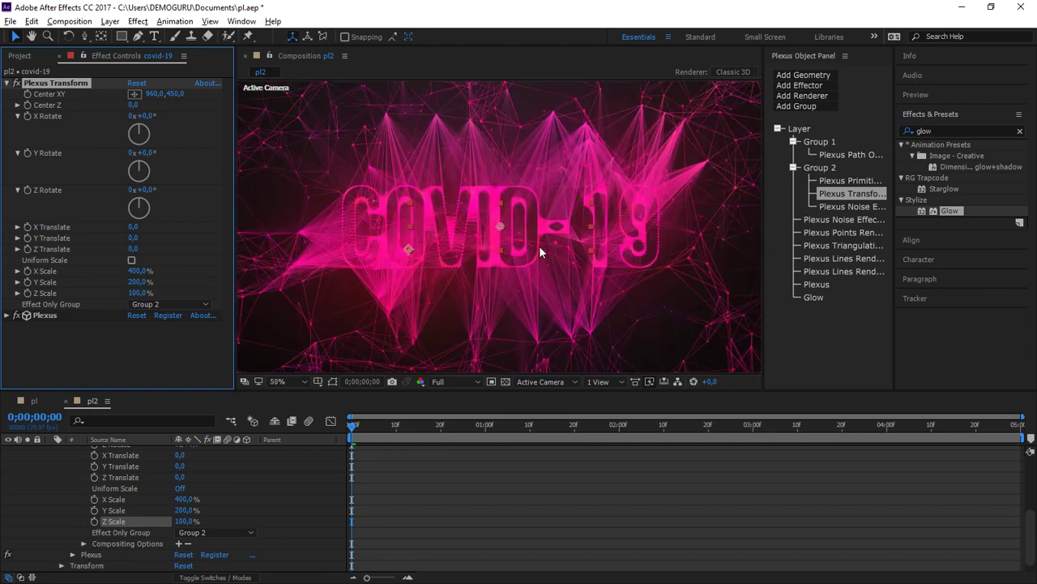
- Try Y Scale values of 300%, 120% and 150%, then settle on 190%
{"action": "left_click", "coordinate": [138, 281]}
{"action": "type", "text": "300"}
{"action": "key", "text": "Return"}
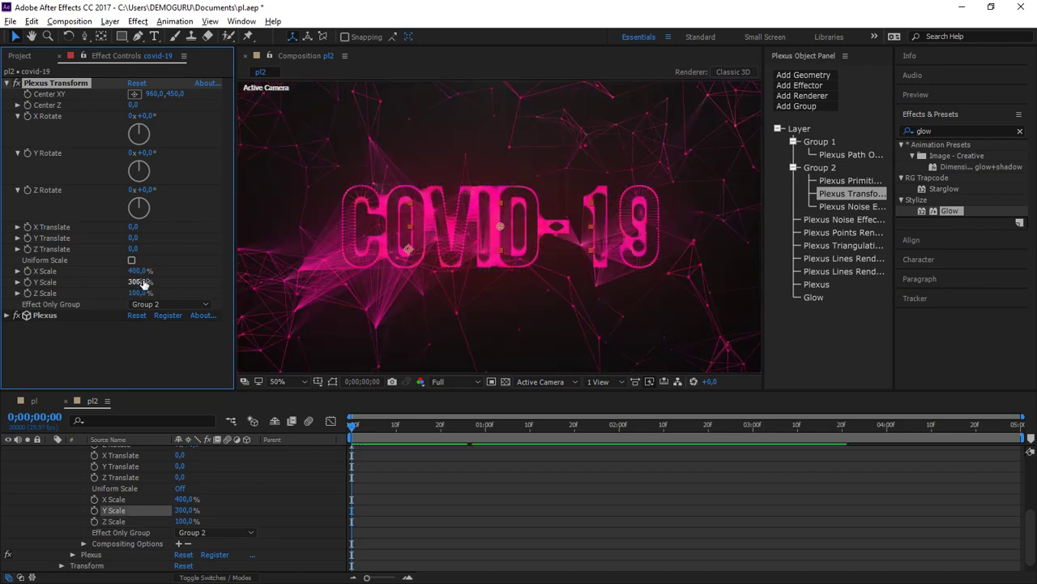
{"action": "type", "text": "120"}
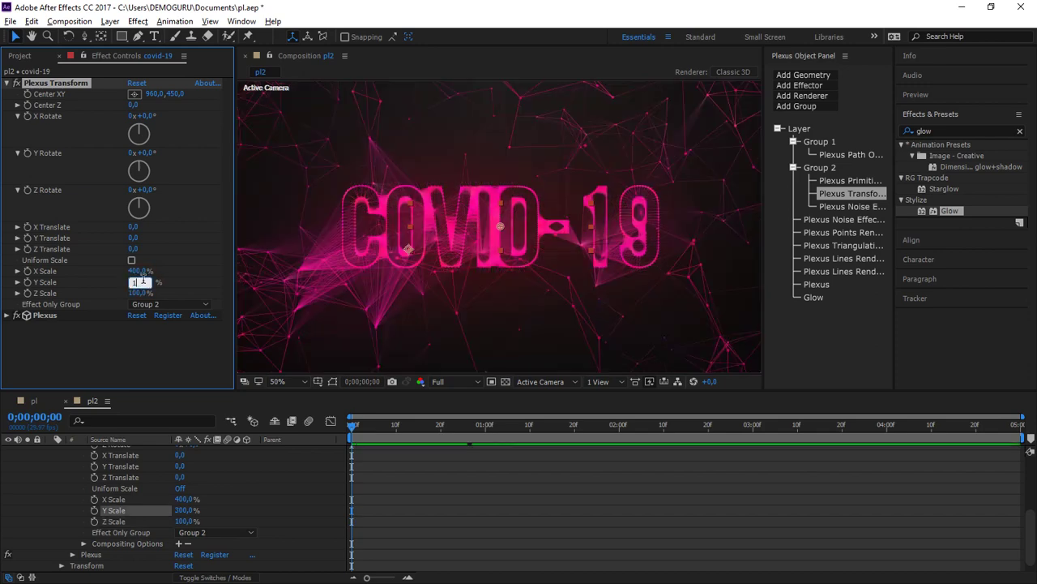
{"action": "key", "text": "Return"}
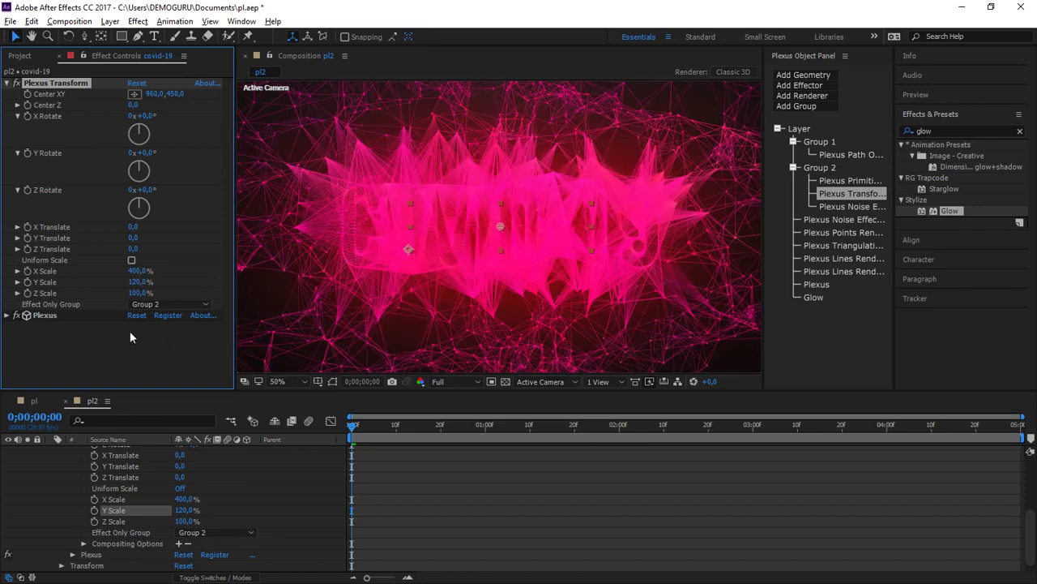
{"action": "left_click", "coordinate": [136, 282]}
{"action": "type", "text": "150"}
{"action": "key", "text": "Return"}
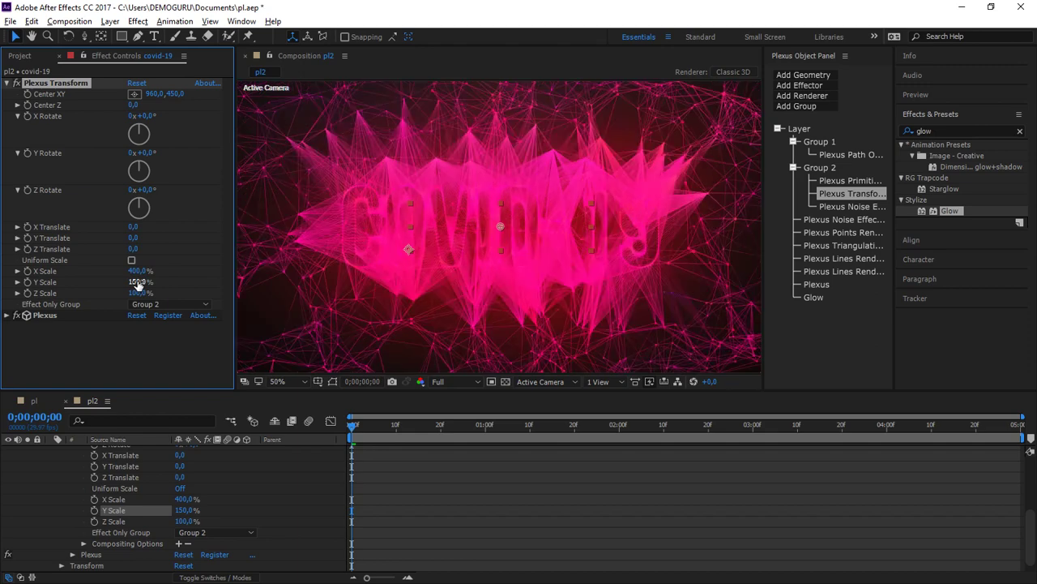
{"action": "left_click", "coordinate": [137, 281]}
{"action": "type", "text": "190"}
{"action": "key", "text": "Return"}
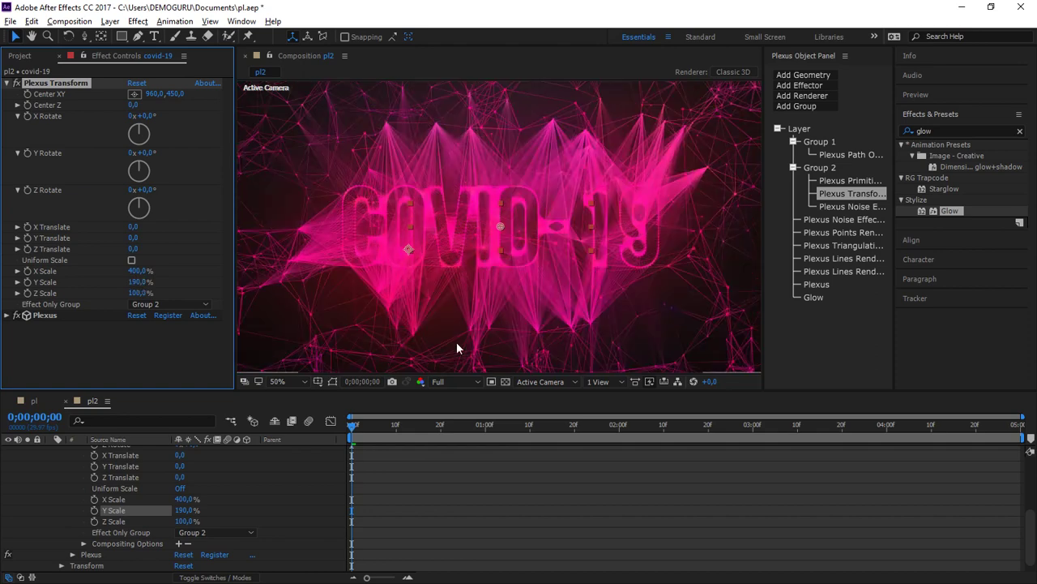
- Set the Plexus Transform X Scale to 500%
{"action": "left_click", "coordinate": [137, 273]}
{"action": "type", "text": "500"}
{"action": "key", "text": "Return"}
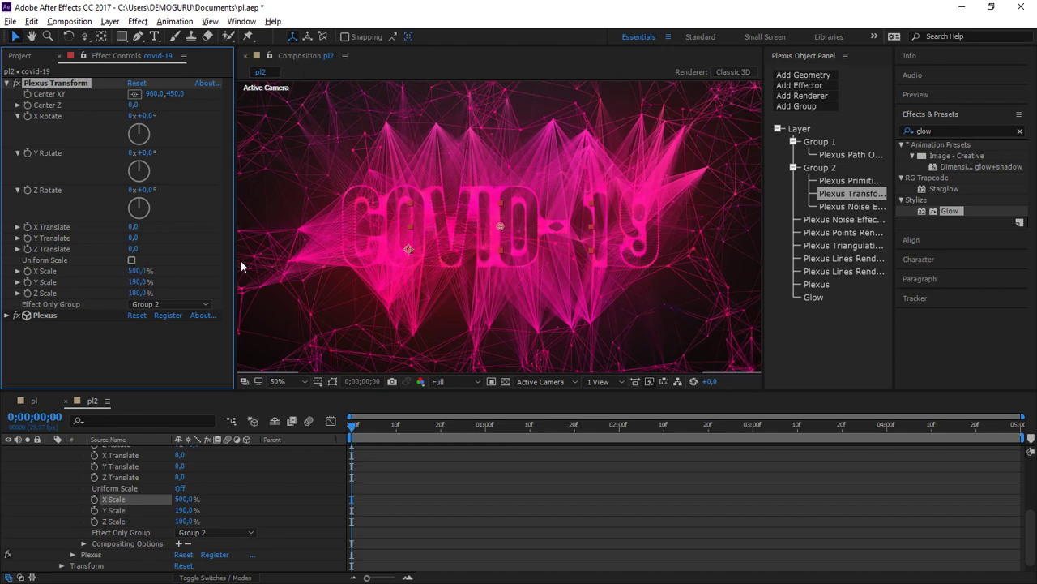
{"action": "scroll", "coordinate": [502, 156], "scroll_direction": "down", "scroll_amount": 1}
{"action": "scroll", "coordinate": [503, 156], "scroll_direction": "up", "scroll_amount": 1}
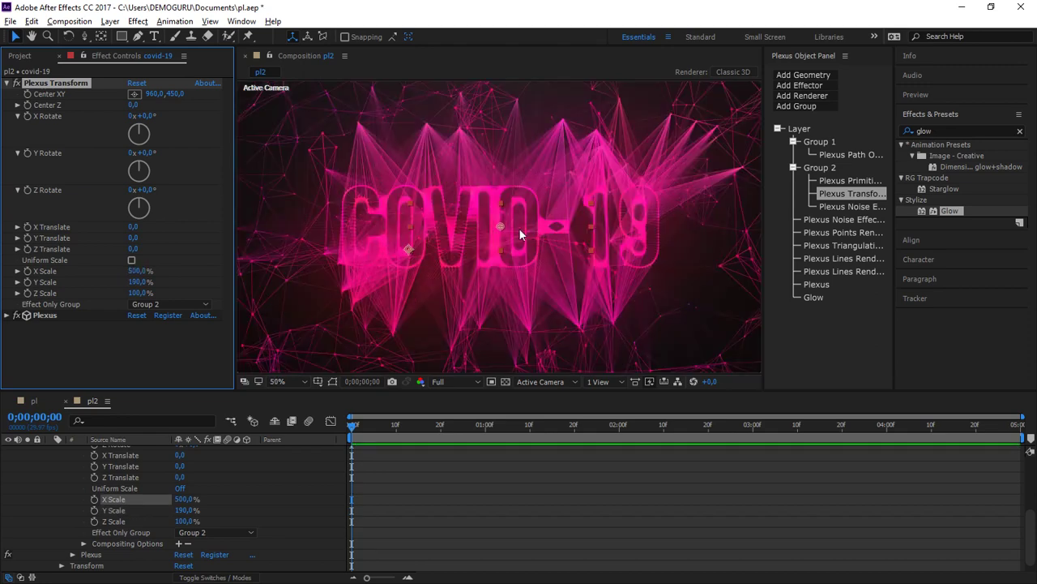
- Dolly the camera closer to the title and fit the pl2 composition in the viewer
{"action": "key", "text": "c"}
{"action": "left_click_drag", "start_coordinate": [506, 145], "coordinate": [507, 142]}
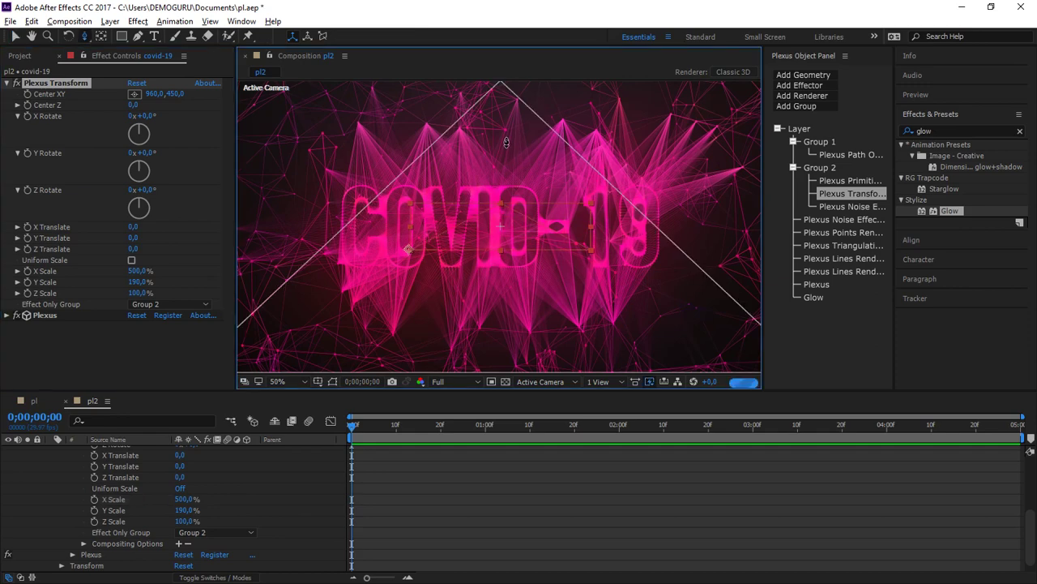
{"action": "scroll", "coordinate": [506, 143], "scroll_direction": "up", "scroll_amount": 2}
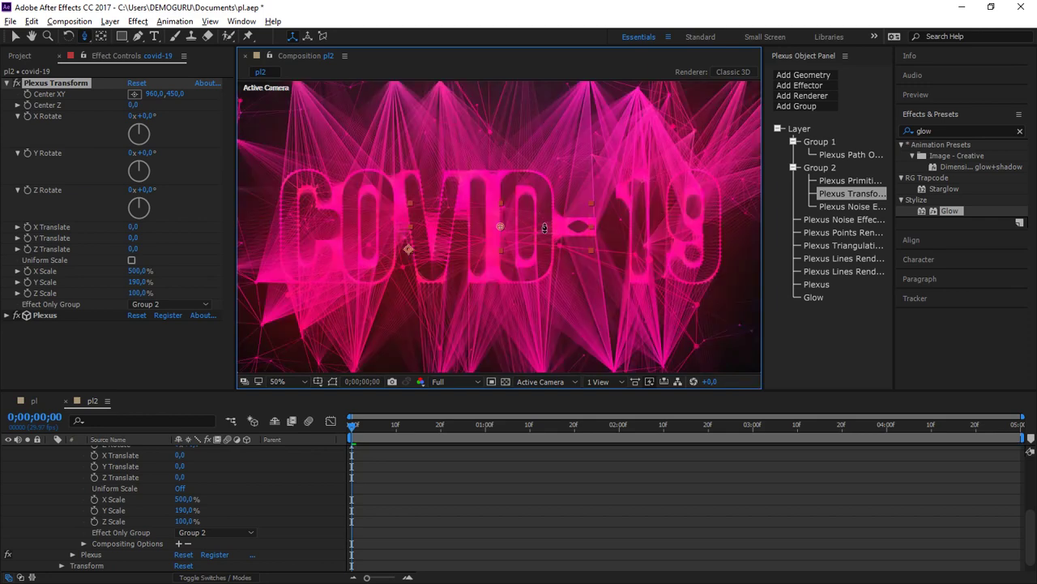
{"action": "key", "text": "comma"}
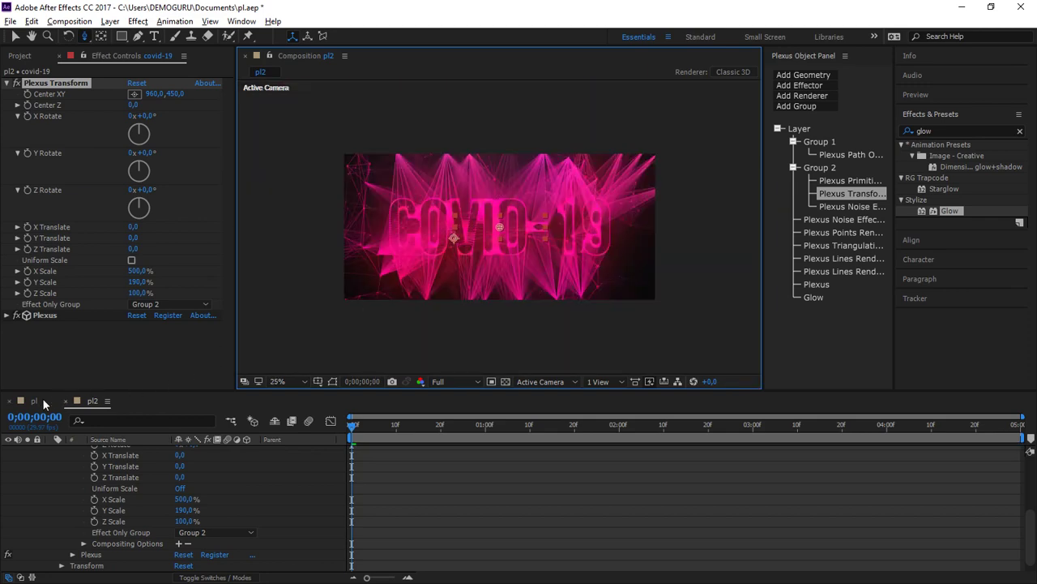
{"action": "left_click", "coordinate": [40, 401]}
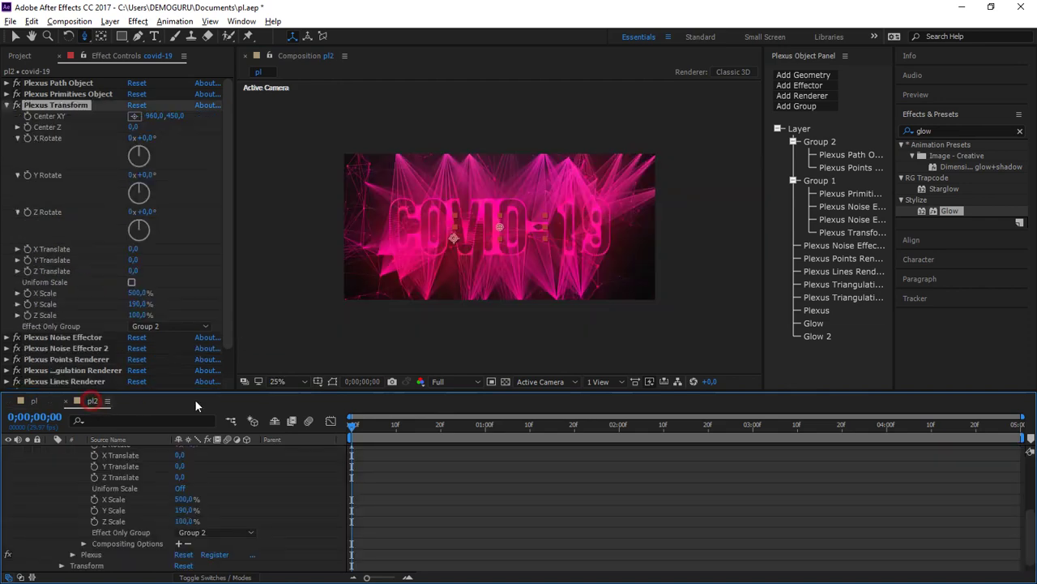
{"action": "left_click", "coordinate": [93, 401]}
{"action": "left_click", "coordinate": [284, 381]}
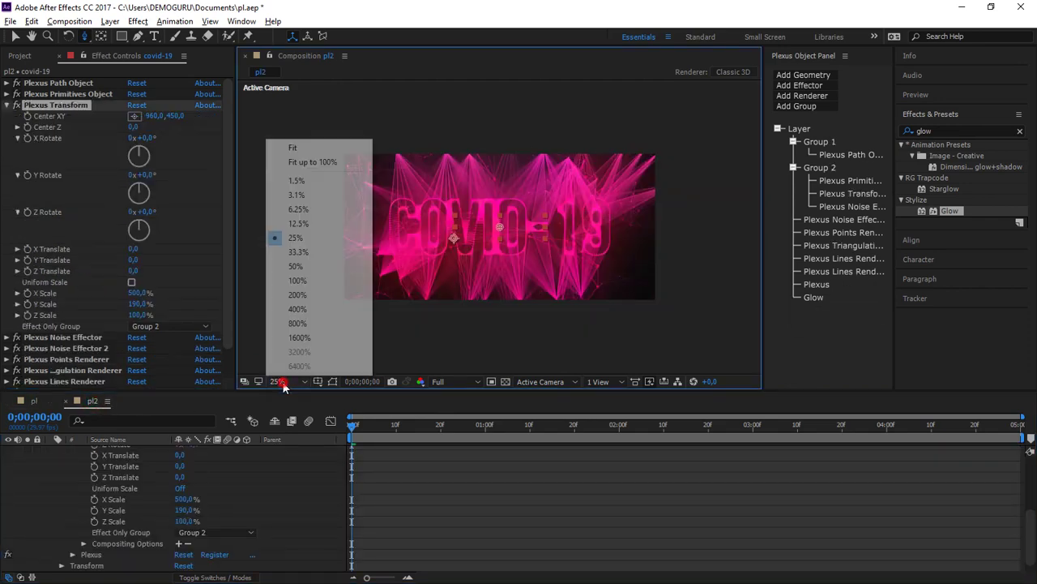
{"action": "left_click", "coordinate": [282, 144]}
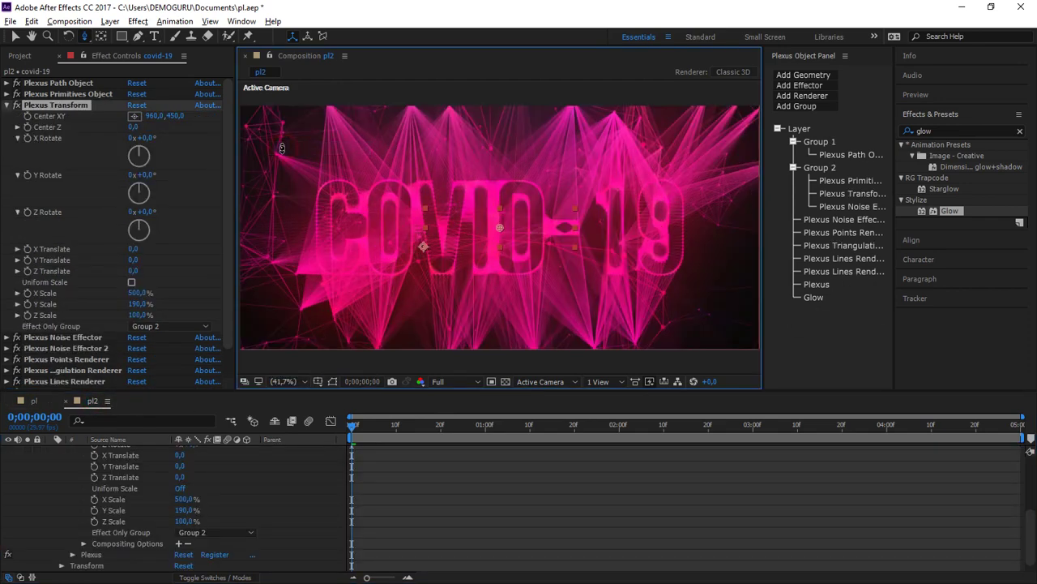
{"action": "left_click", "coordinate": [842, 272]}
- Enter 150 for the Plexus lines' Maximum Distance, then scrub it up to 167
{"action": "left_click", "coordinate": [830, 260]}
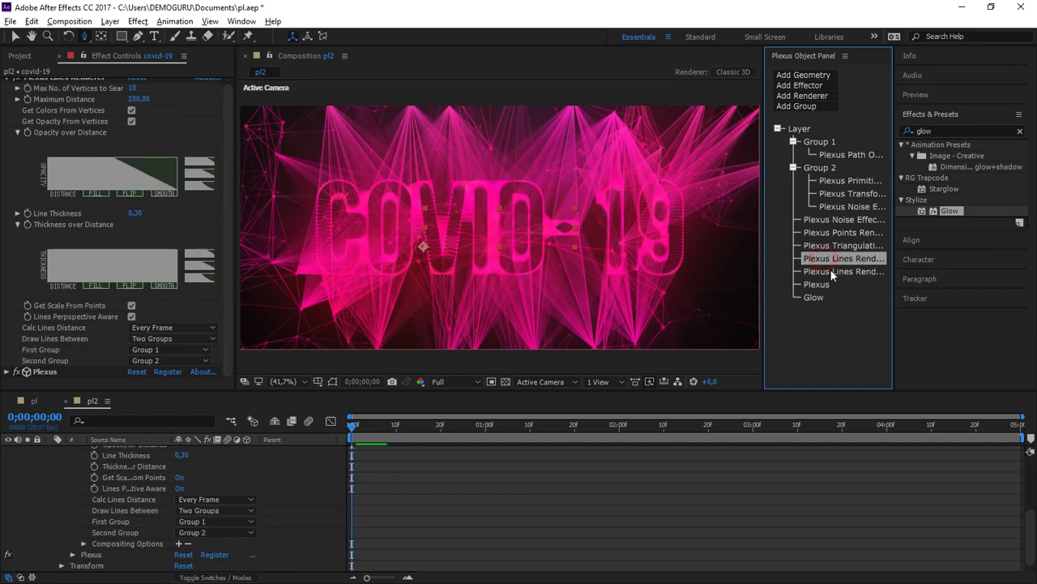
{"action": "left_click", "coordinate": [141, 100]}
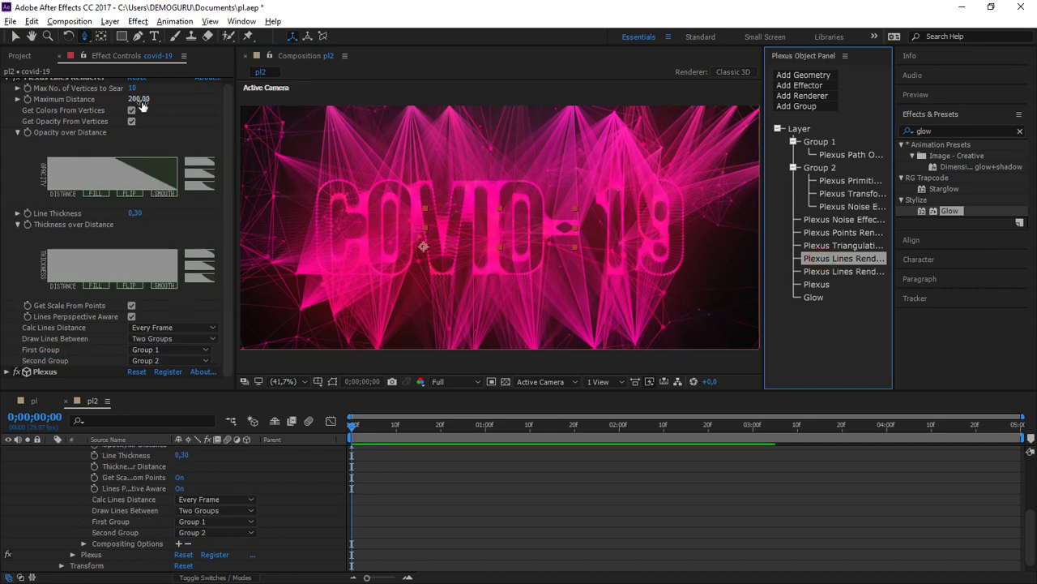
{"action": "left_click", "coordinate": [140, 100]}
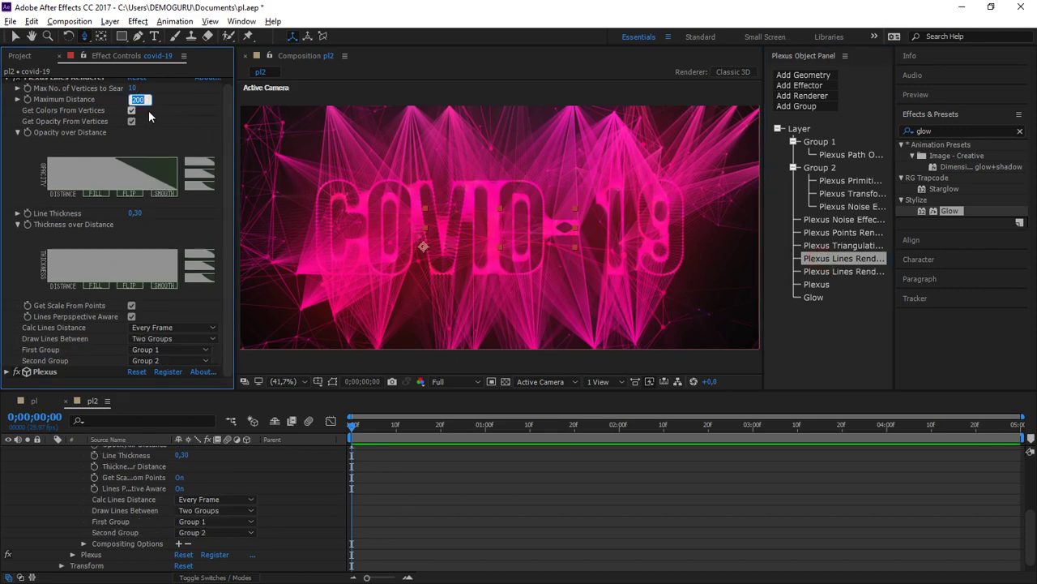
{"action": "type", "text": "15"}
{"action": "type", "text": "0"}
{"action": "key", "text": "Return"}
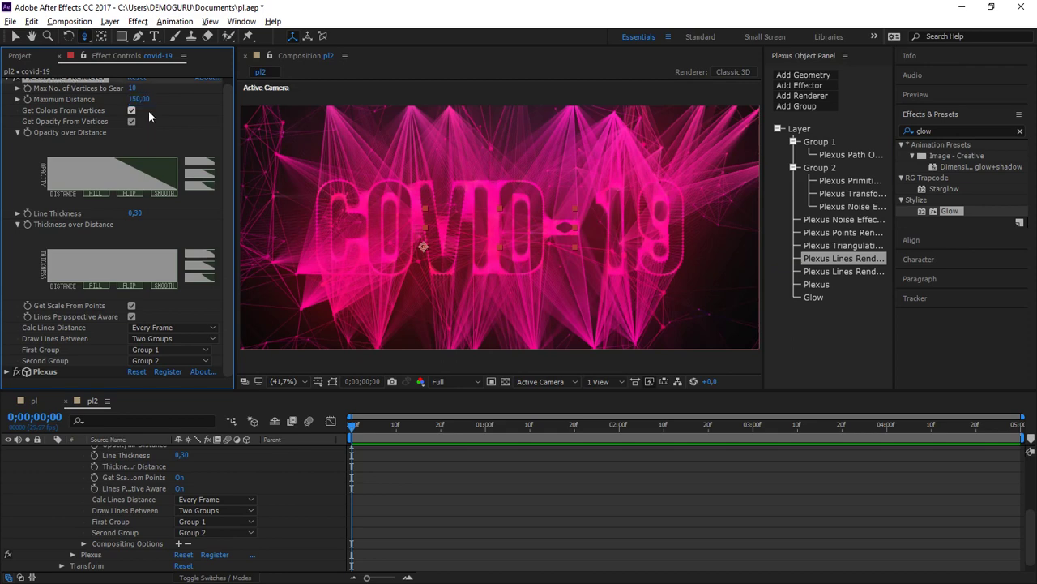
{"action": "left_click_drag", "start_coordinate": [138, 99], "coordinate": [152, 102]}
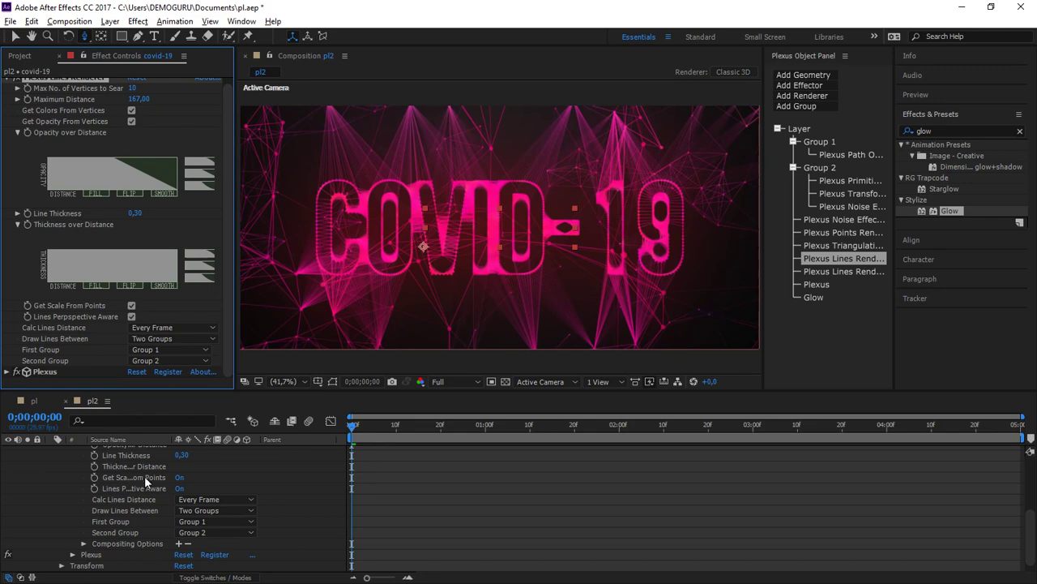
{"action": "scroll", "coordinate": [146, 475], "scroll_direction": "up", "scroll_amount": 5}
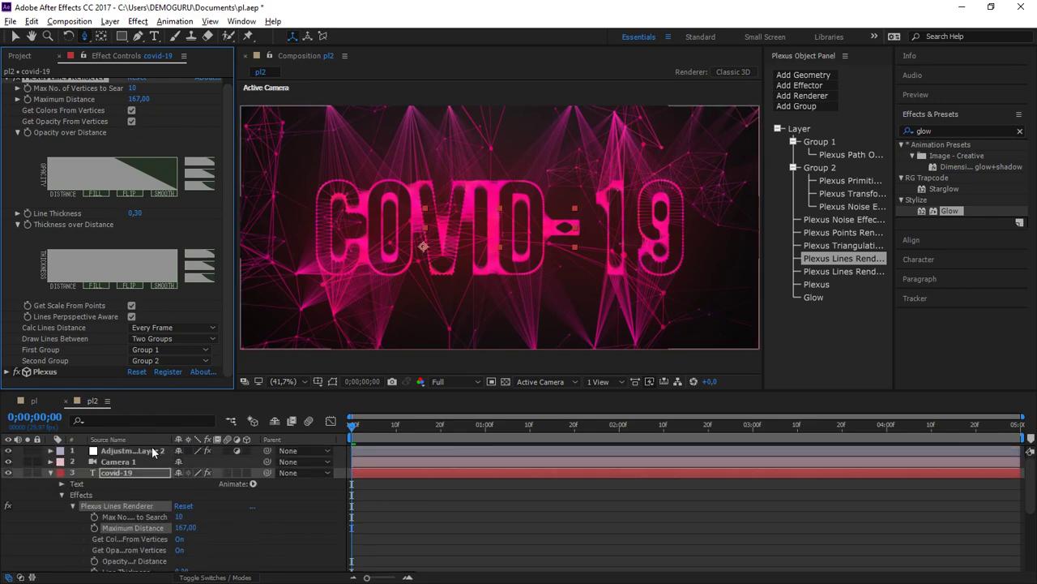
- Change Adjustment Layer 2's tint colour from pink to red D20000
{"action": "left_click", "coordinate": [152, 449]}
{"action": "left_click", "coordinate": [133, 94]}
{"action": "left_click_drag", "start_coordinate": [814, 187], "coordinate": [814, 174]}
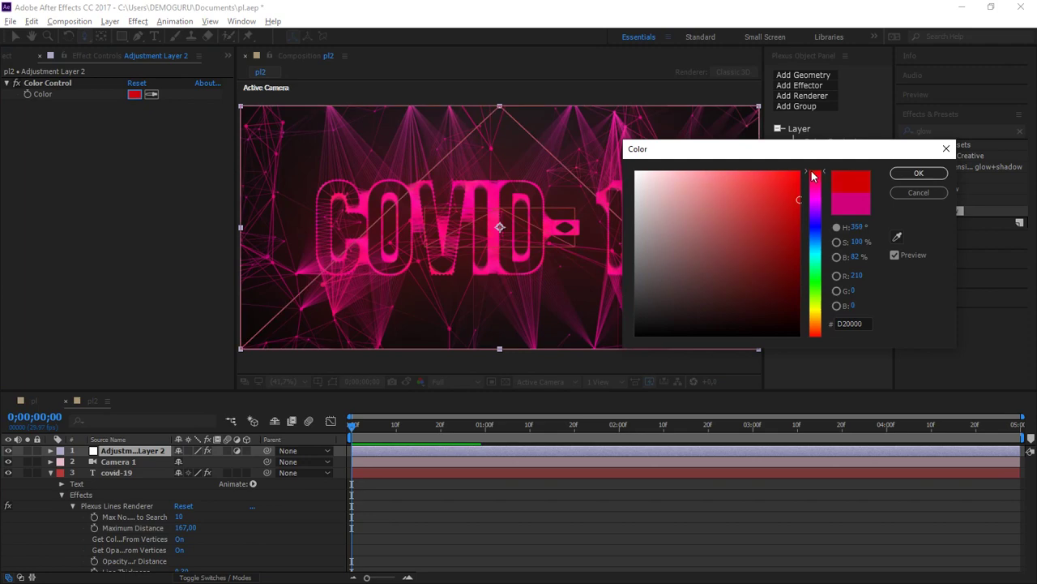
{"action": "left_click", "coordinate": [919, 173]}
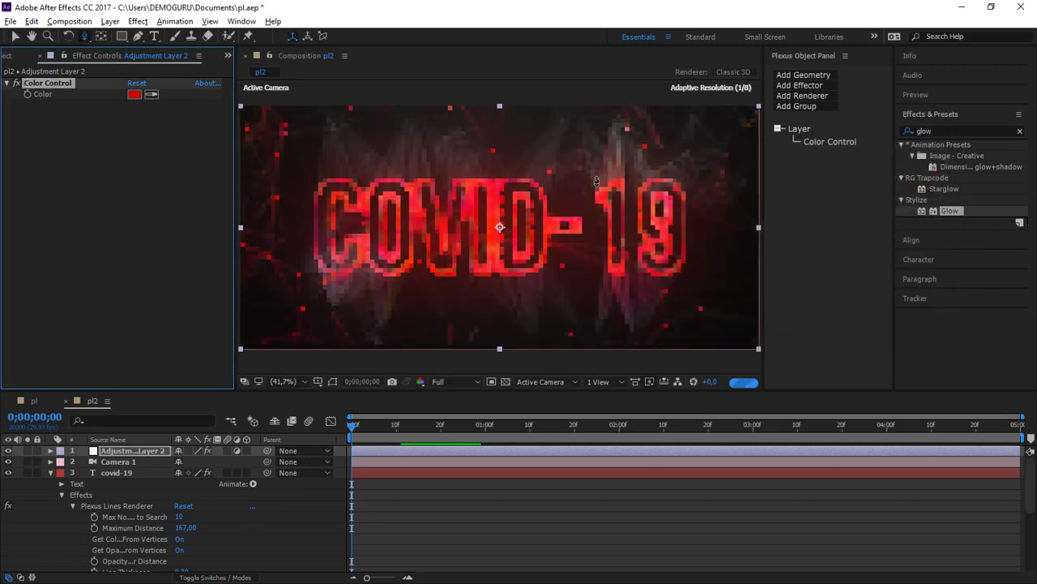
- Orbit the camera around the title to a new angle, viewing at 50%
{"action": "key", "text": "comma"}
{"action": "key", "text": "comma"}
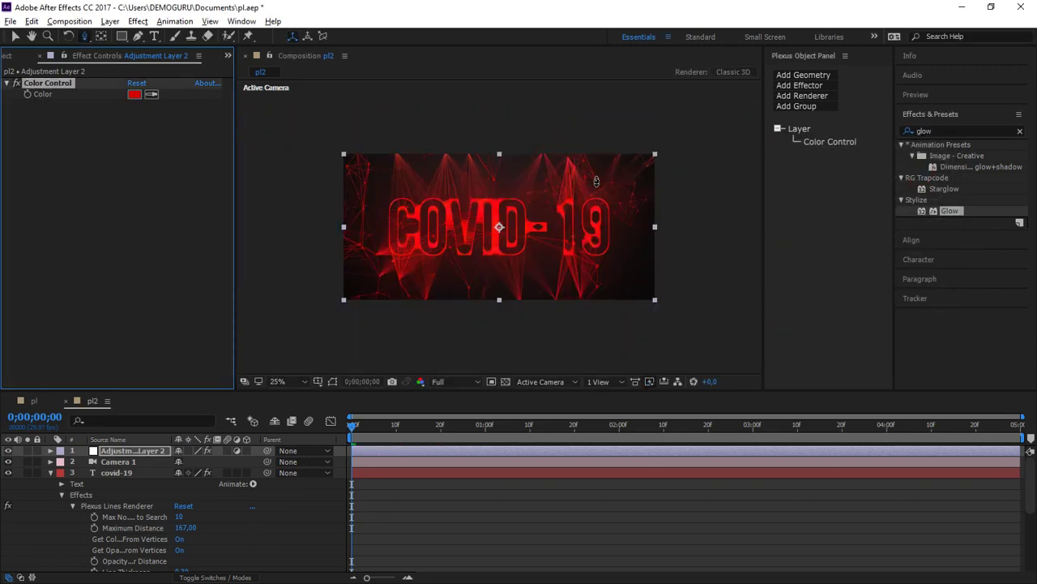
{"action": "key", "text": "period"}
{"action": "key", "text": "period"}
{"action": "left_click_drag", "start_coordinate": [596, 182], "coordinate": [527, 218]}
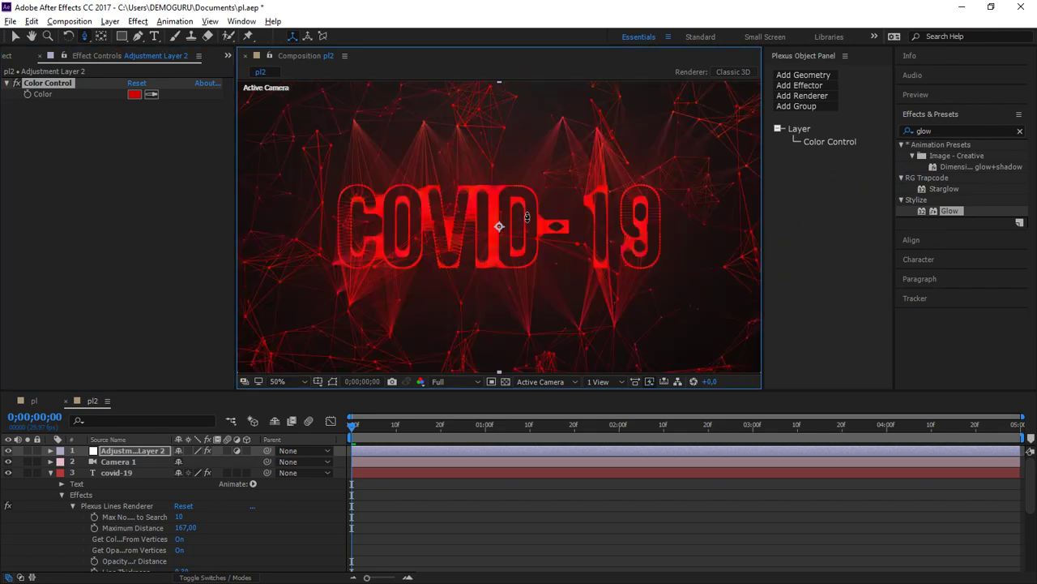
{"action": "left_click", "coordinate": [555, 140]}
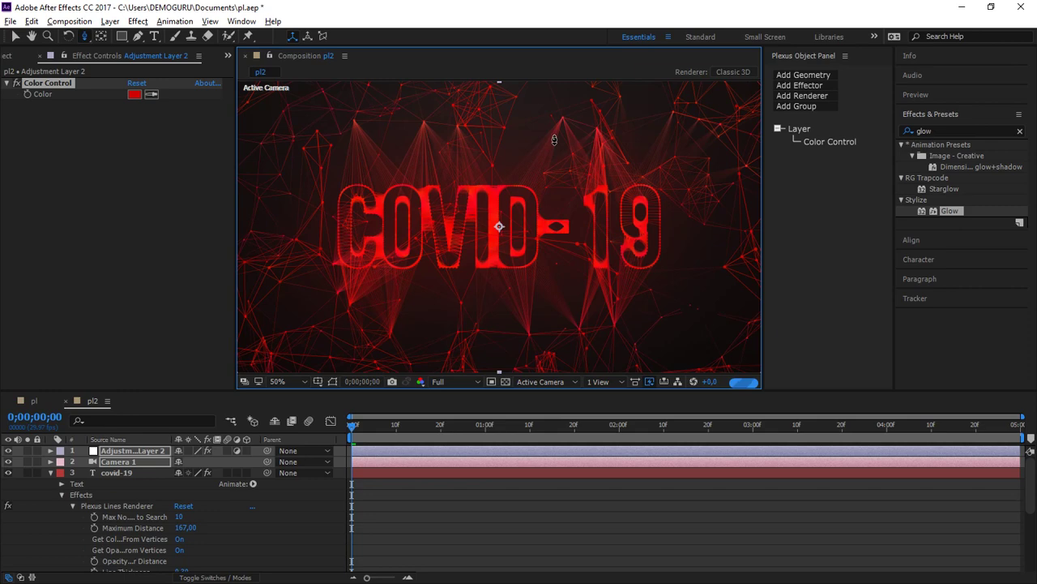
{"action": "left_click_drag", "start_coordinate": [554, 140], "coordinate": [344, 228]}
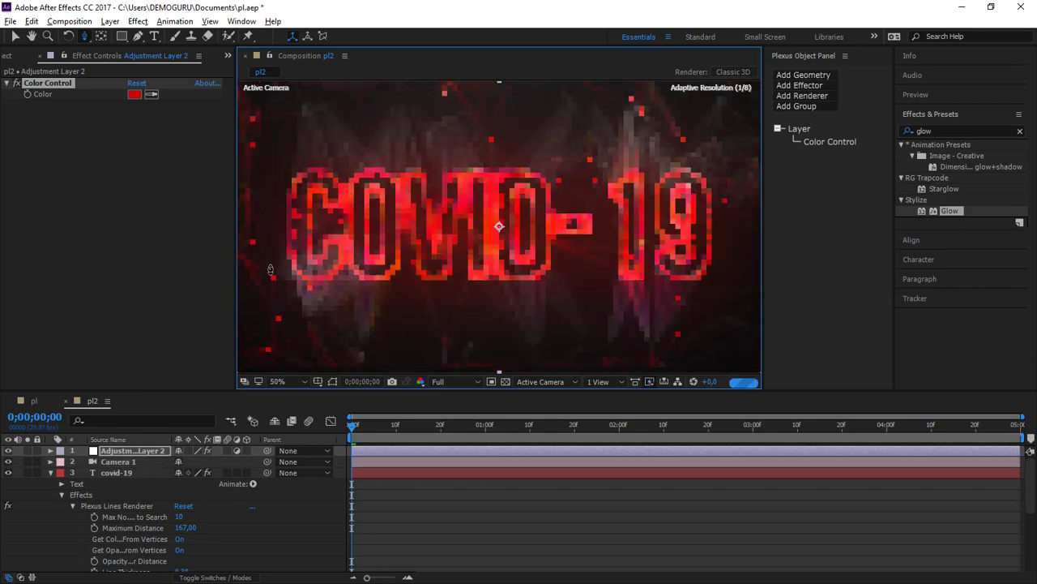
{"action": "key", "text": "comma"}
{"action": "key", "text": "period"}
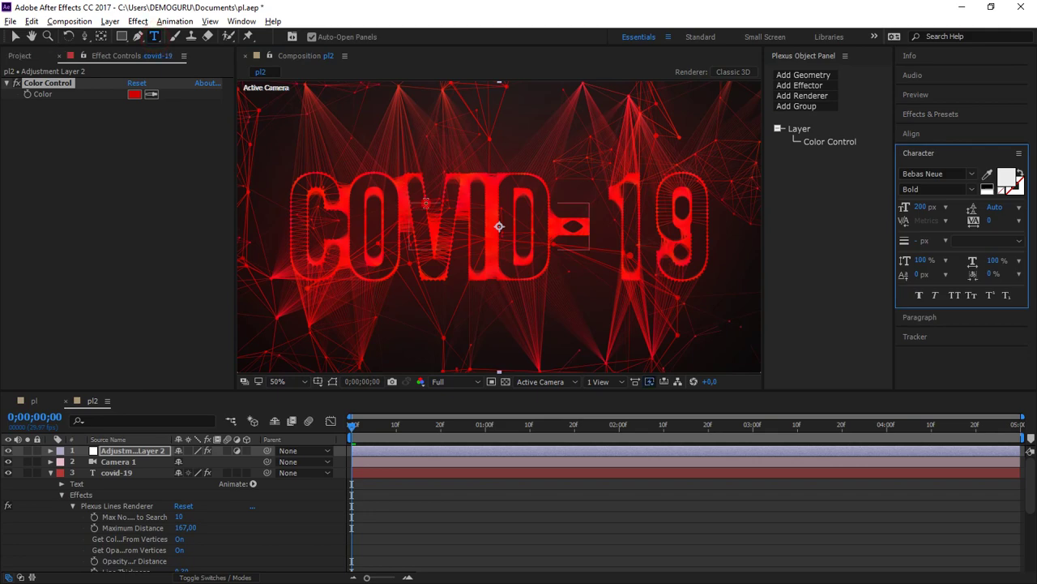
- Retype the COVID-19 title text as 'corona virus'
{"action": "left_click", "coordinate": [427, 203]}
{"action": "double_click", "coordinate": [454, 227]}
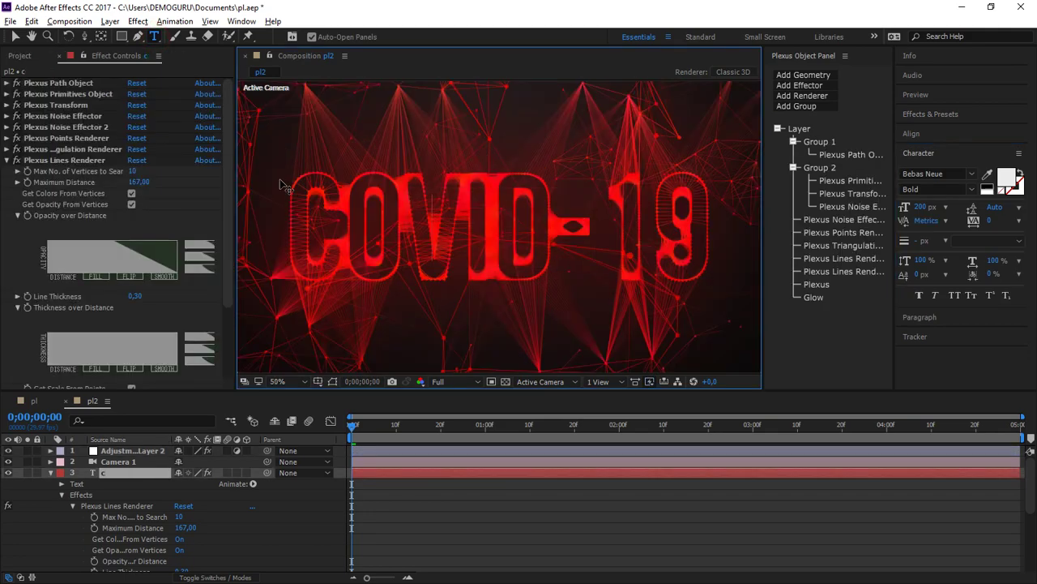
{"action": "type", "text": "corona"}
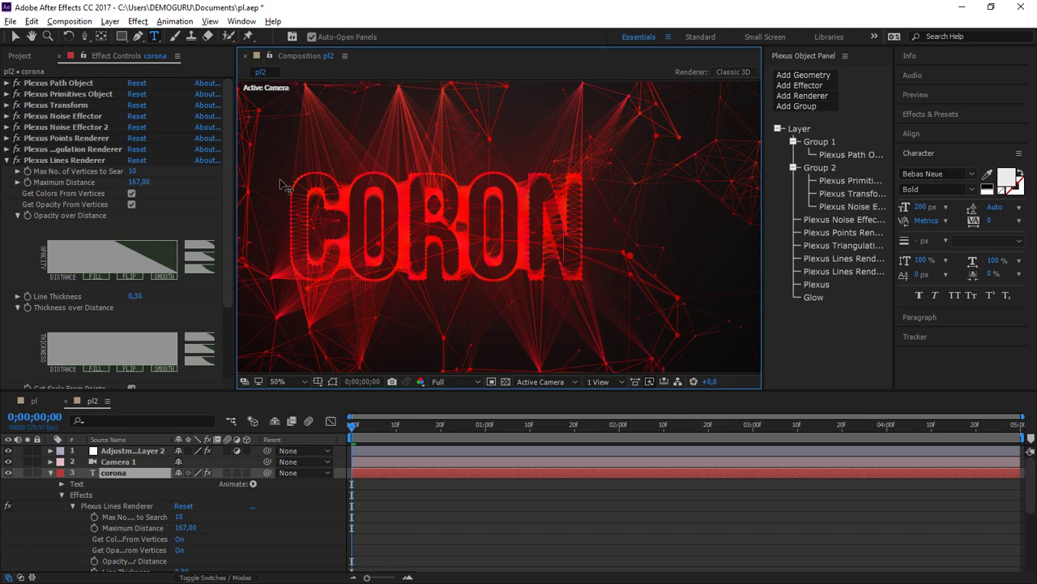
{"action": "type", "text": " v"}
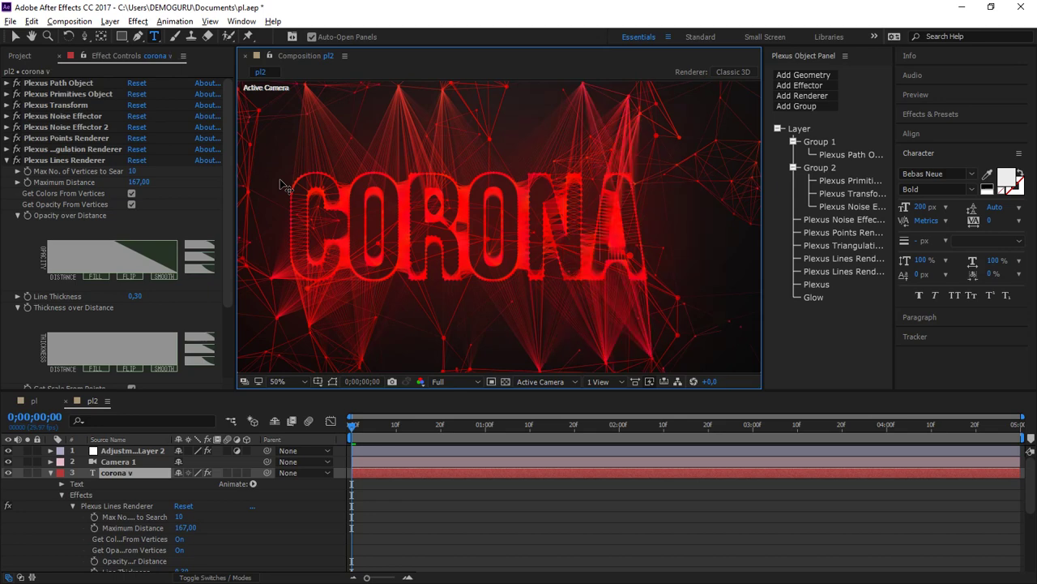
{"action": "type", "text": "i"}
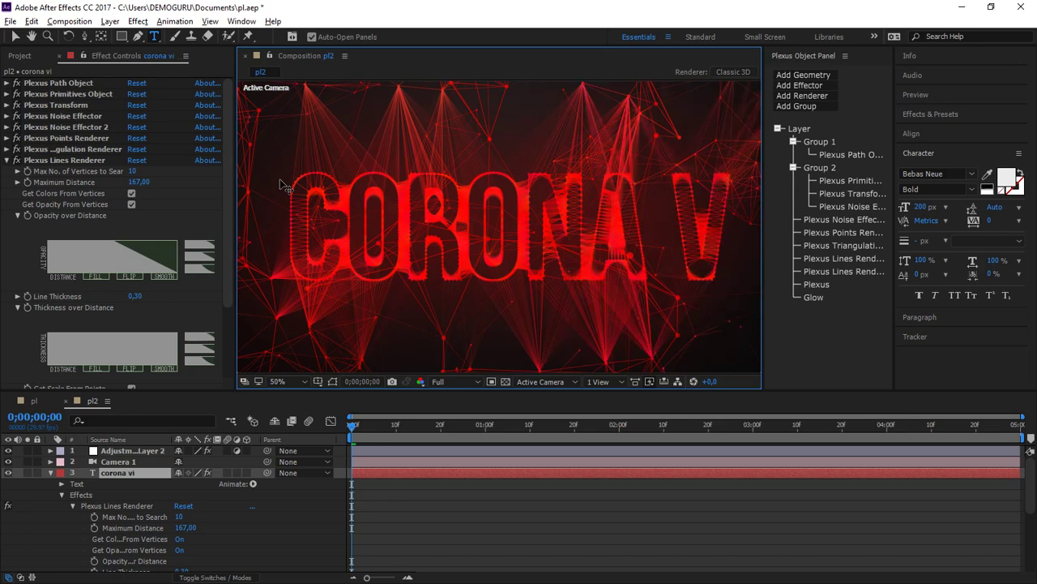
{"action": "type", "text": "rus"}
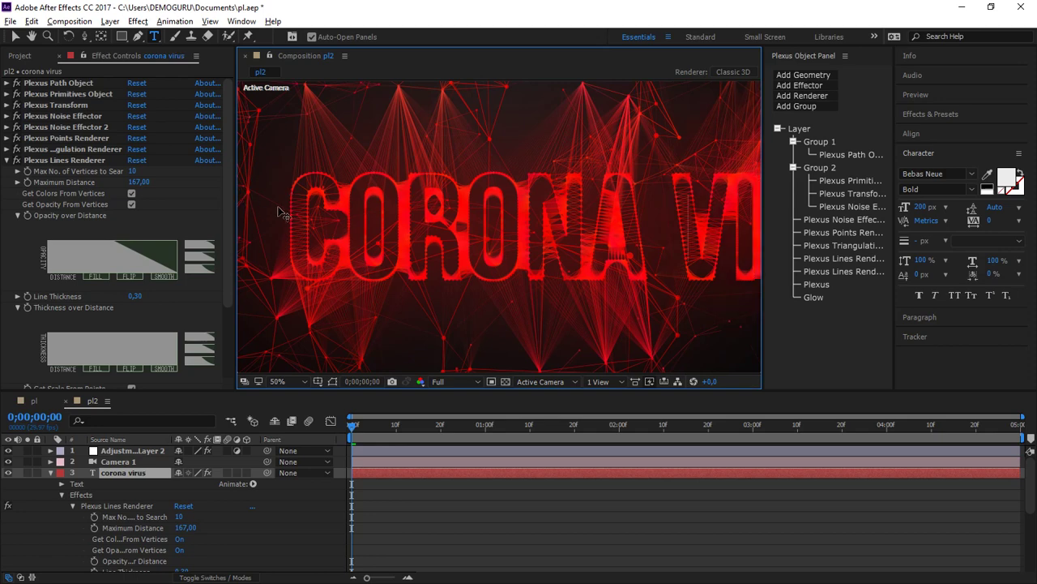
- Set the viewer magnification to Fit and show the Align panel
{"action": "key", "text": "comma"}
{"action": "left_click", "coordinate": [289, 382]}
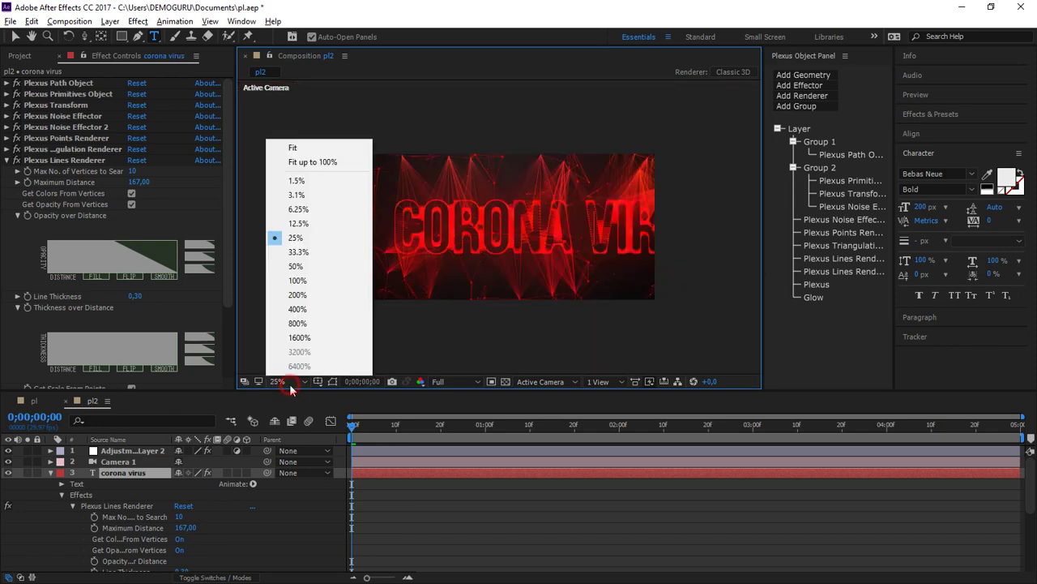
{"action": "left_click", "coordinate": [311, 147]}
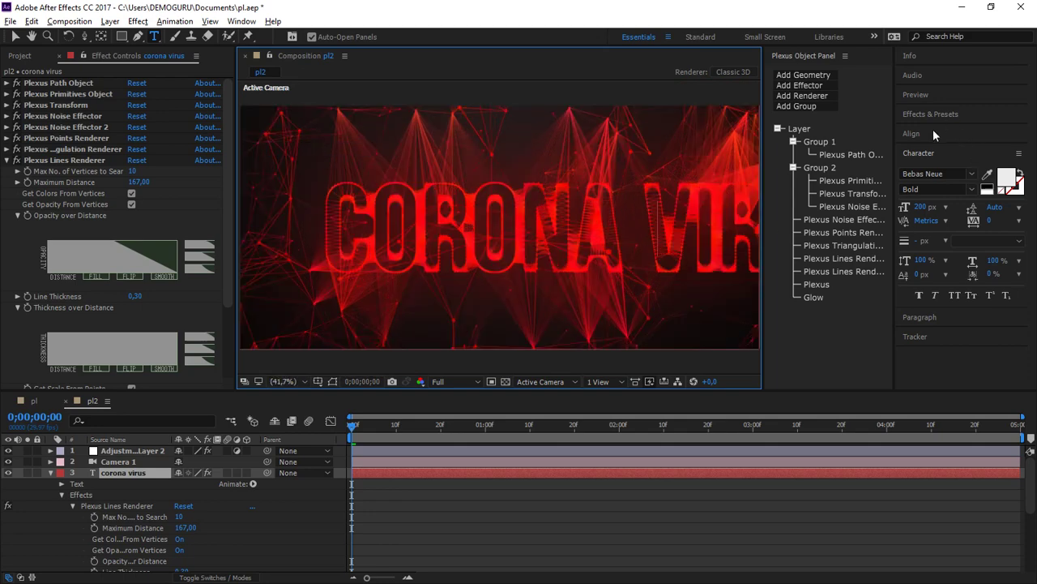
{"action": "left_click", "coordinate": [911, 133]}
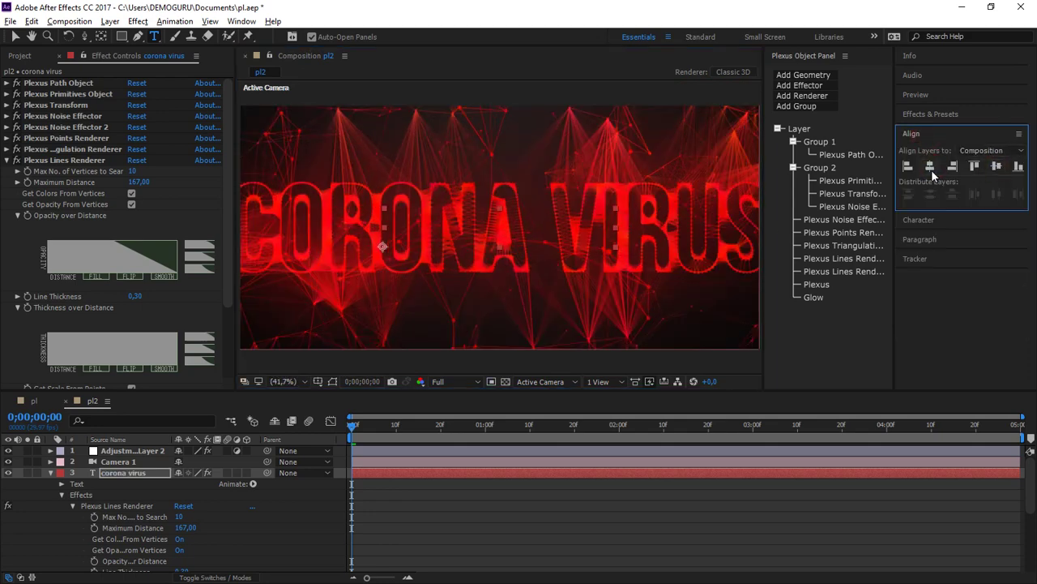
- Adjust Camera 1 so the CORONA VIRUS title fits fully inside the frame
{"action": "key", "text": "w"}
{"action": "key", "text": "ctrl+Up"}
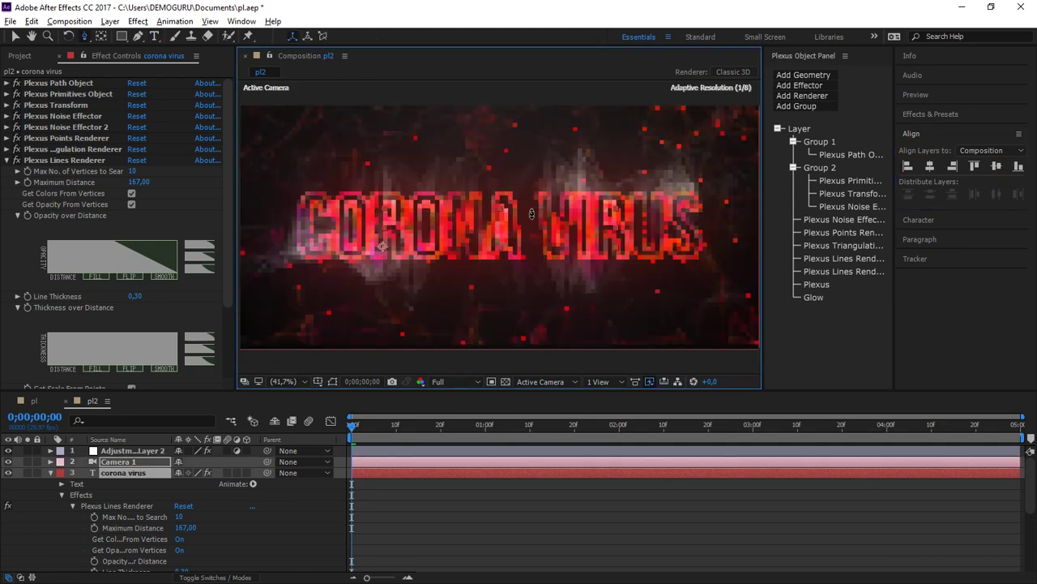
{"action": "key", "text": "ctrl+Down"}
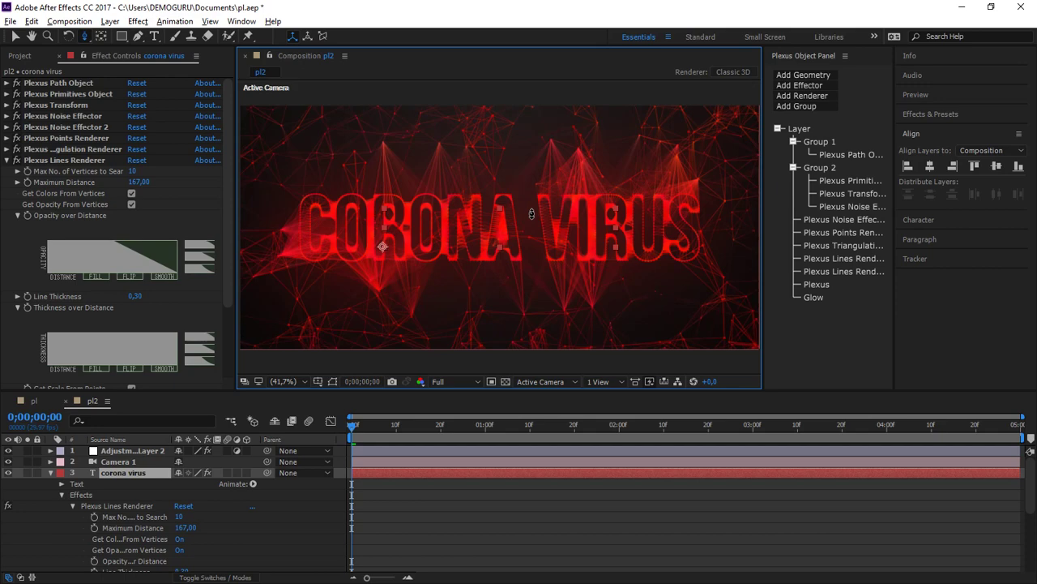
{"action": "scroll", "coordinate": [462, 267], "scroll_direction": "up", "scroll_amount": 1}
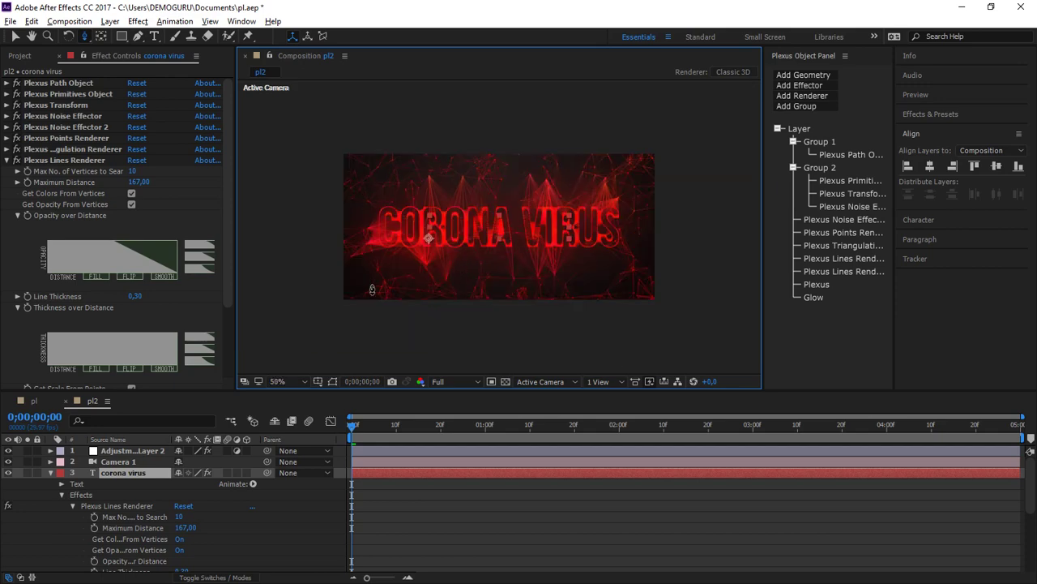
- Fit the view, then compare the pl composition against pl2
{"action": "left_click", "coordinate": [281, 381]}
{"action": "left_click", "coordinate": [293, 148]}
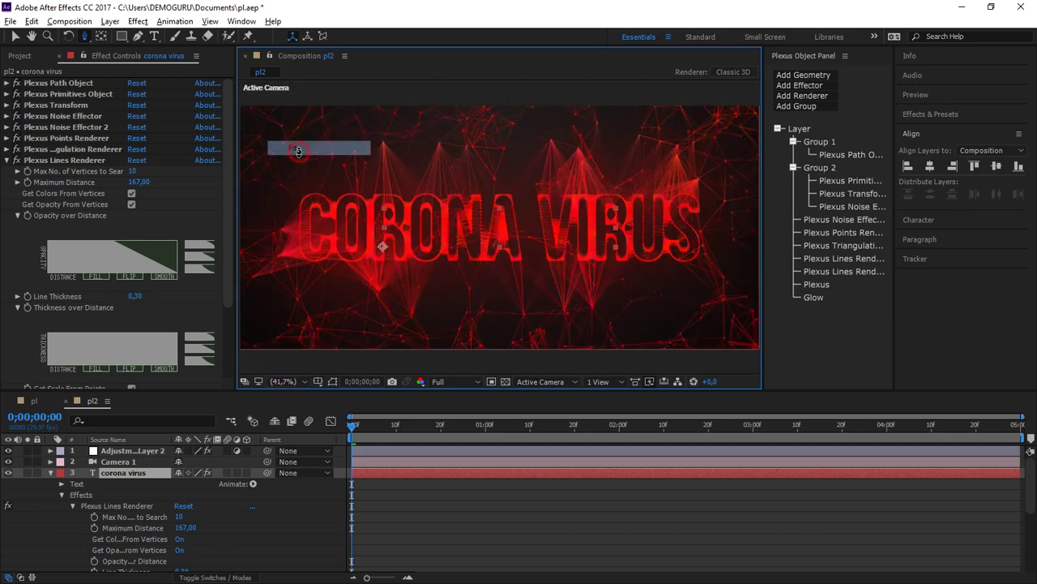
{"action": "left_click", "coordinate": [32, 400]}
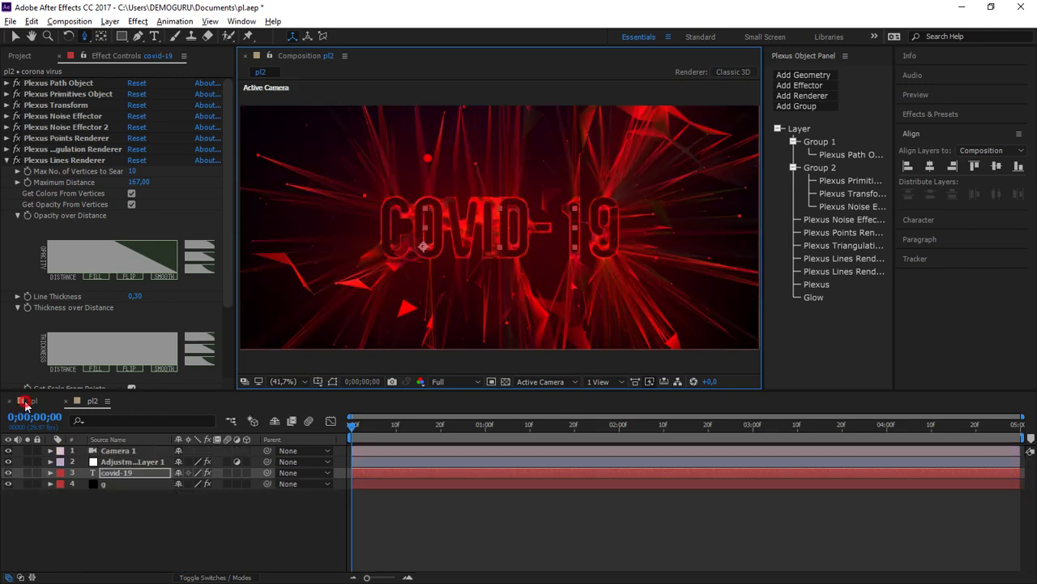
{"action": "left_click", "coordinate": [93, 400]}
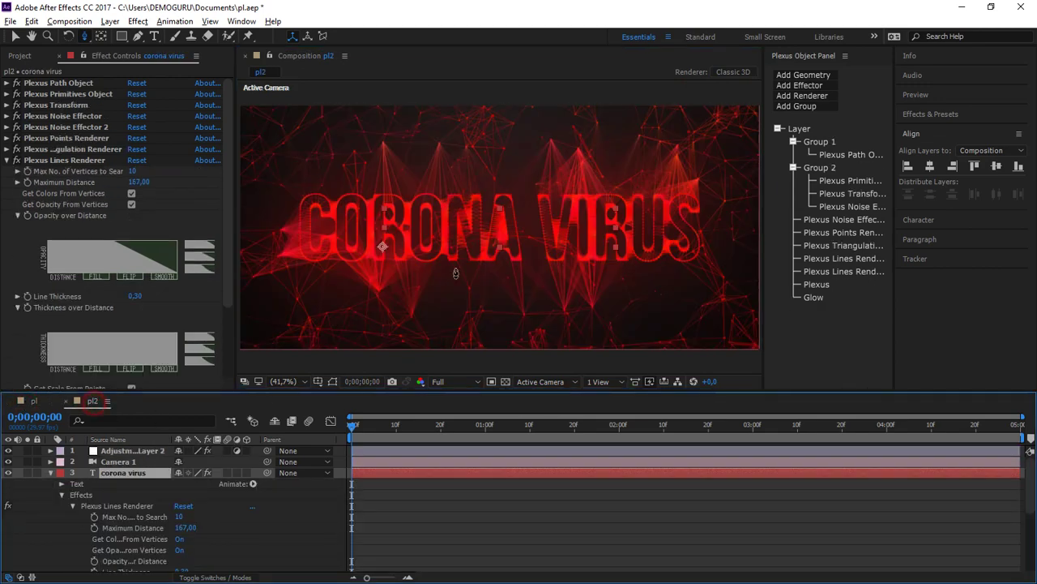